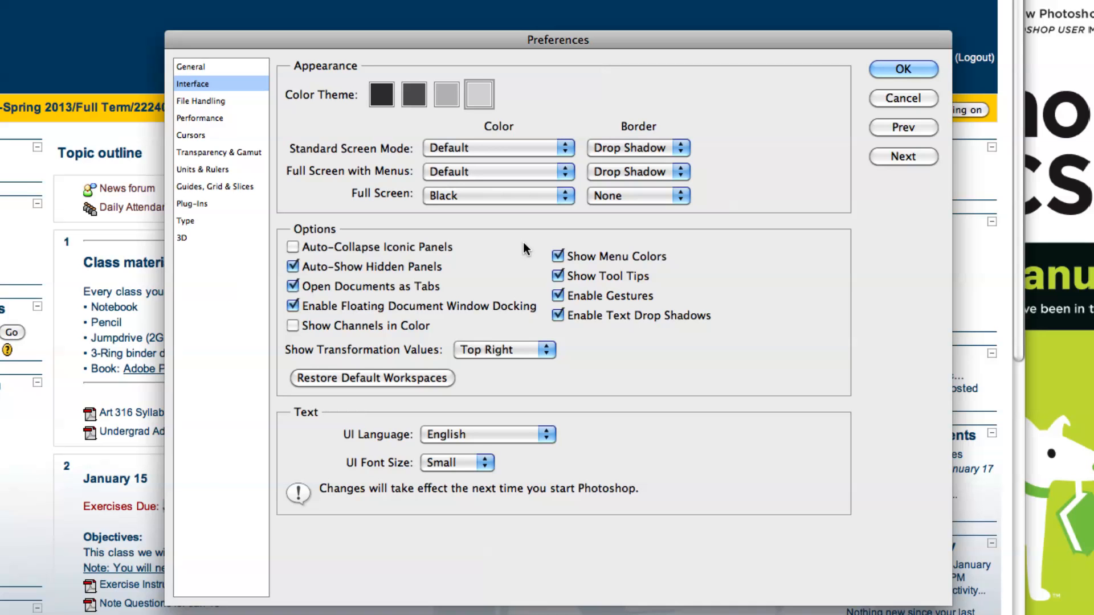
Accept the Interface preferences and minimize the Photoshop CS6 manual PDF window.
left_click(884, 68)
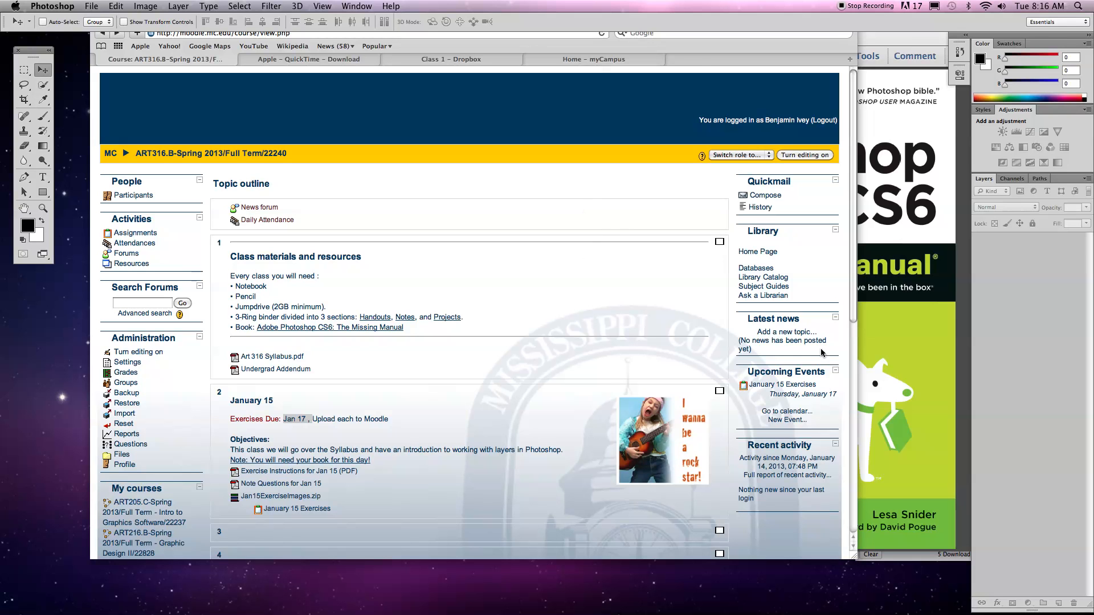
left_click(928, 307)
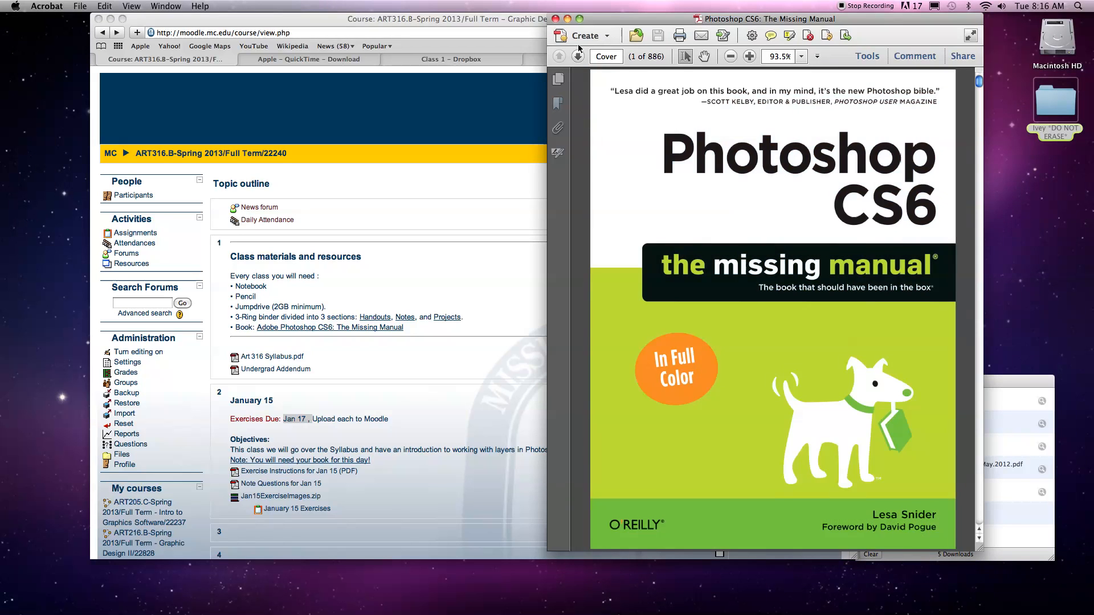
left_click(567, 19)
Open KidRock.jpg from the desktop folder's Jan15ExerciseImages subfolder in Photoshop and enlarge its document window.
double_click(1038, 100)
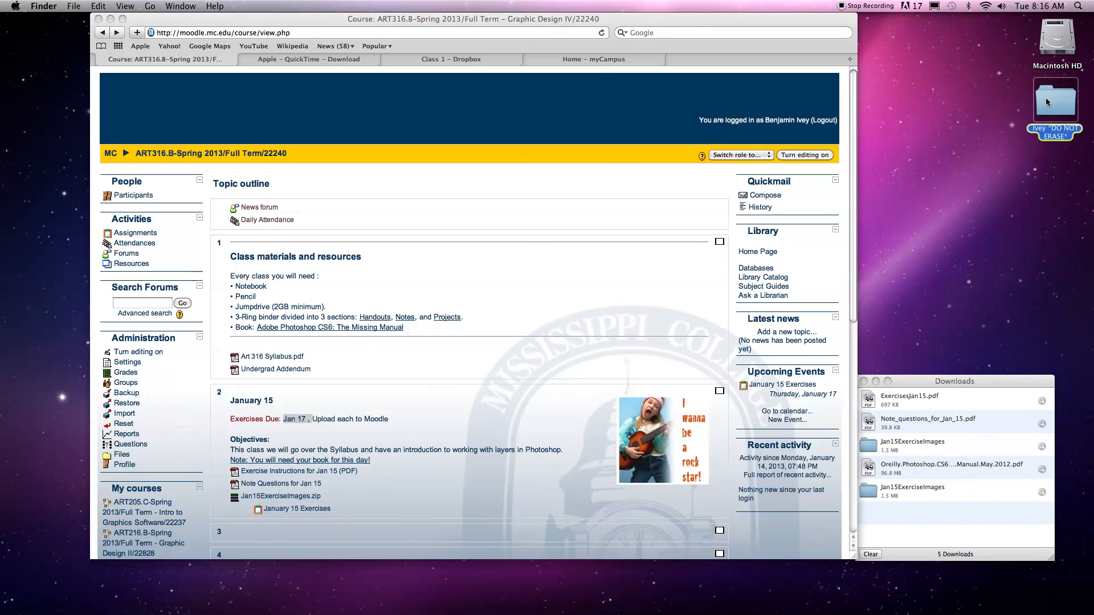
left_click(708, 264)
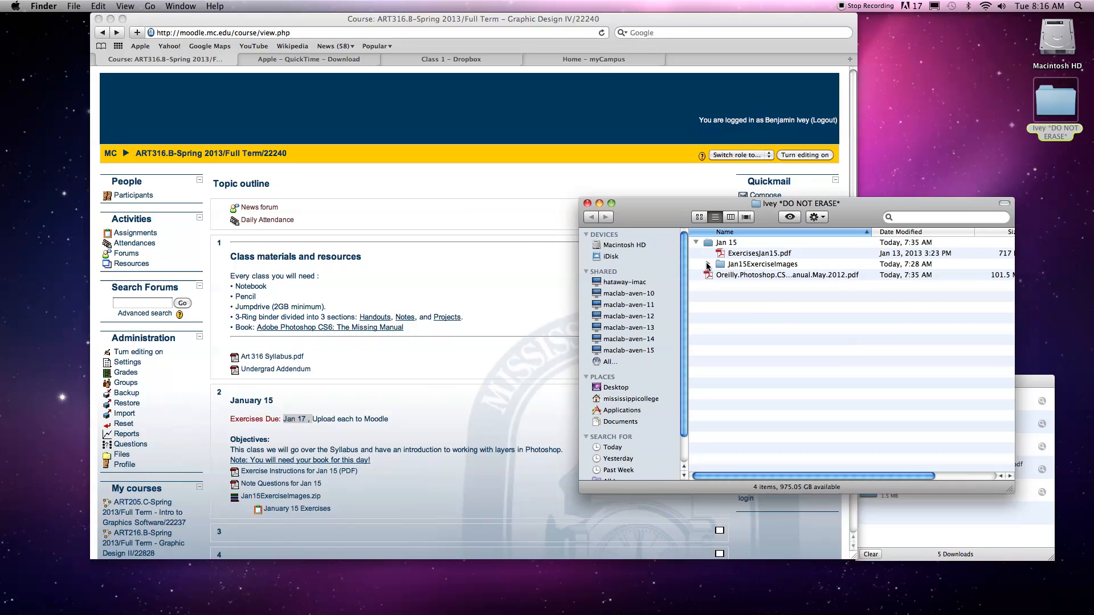
left_click(759, 286)
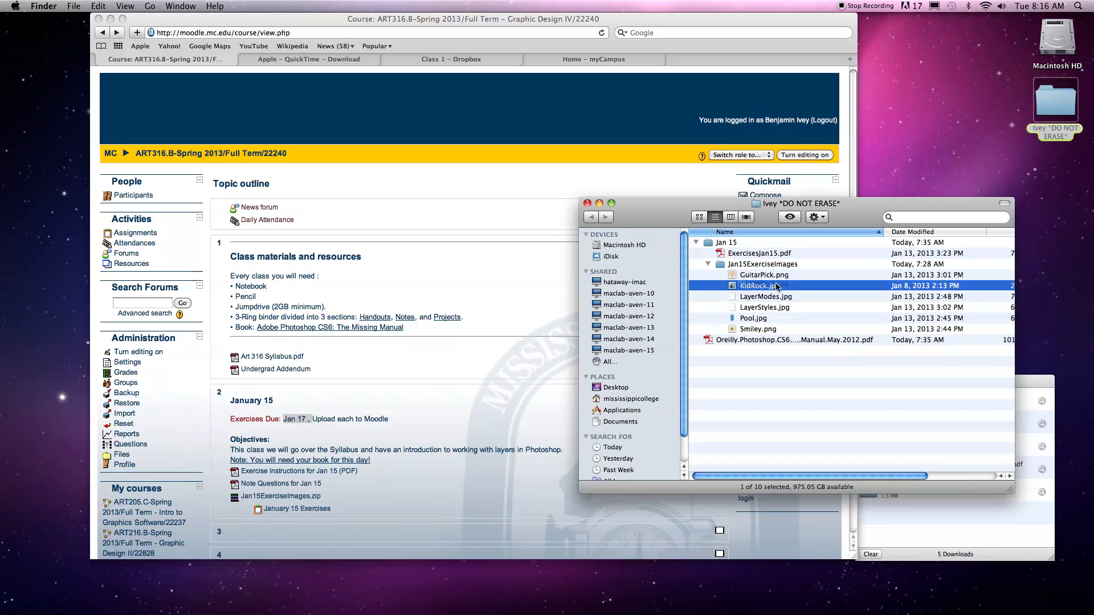
left_click_drag(583, 613, 353, 587)
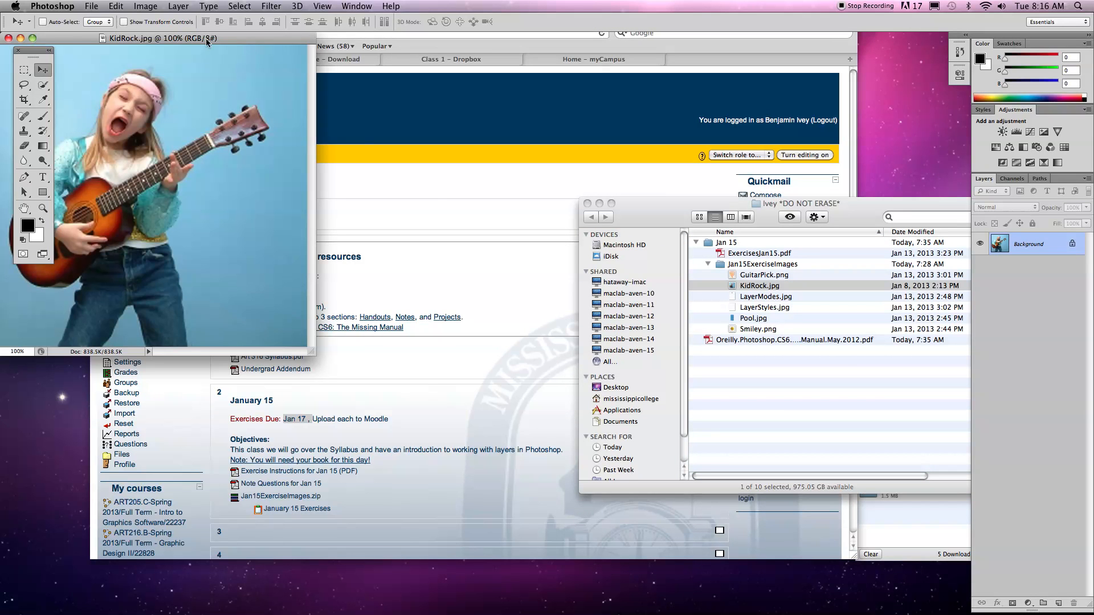
left_click_drag(206, 37, 310, 50)
left_click_drag(415, 365, 826, 585)
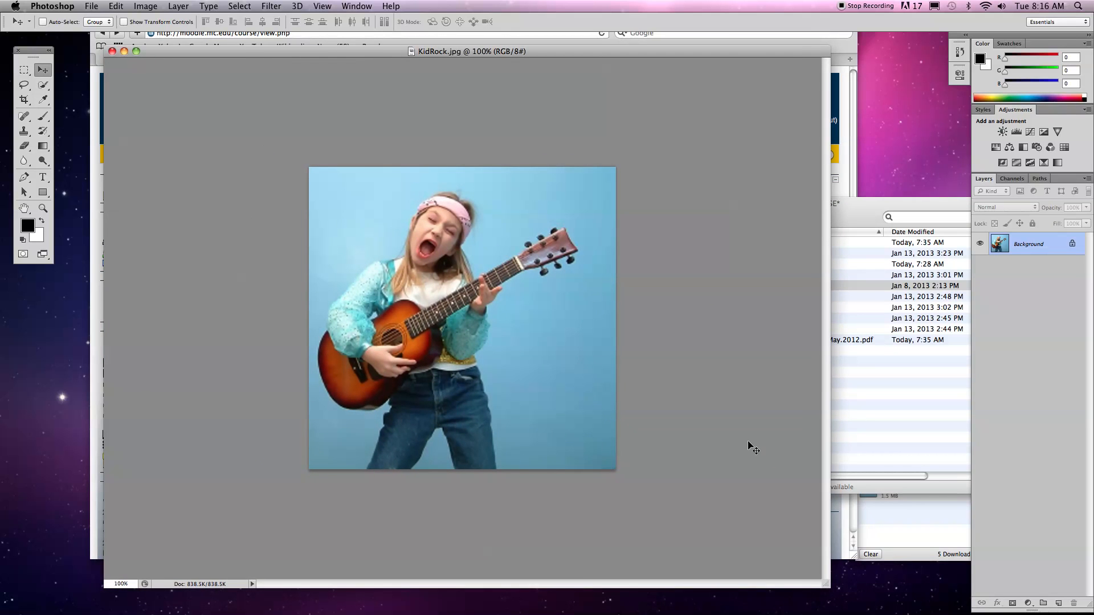
Paint a black curled moustache above the girl's mouth directly on the Background layer with a 5 px brush.
key("super+equal")
key("super+equal")
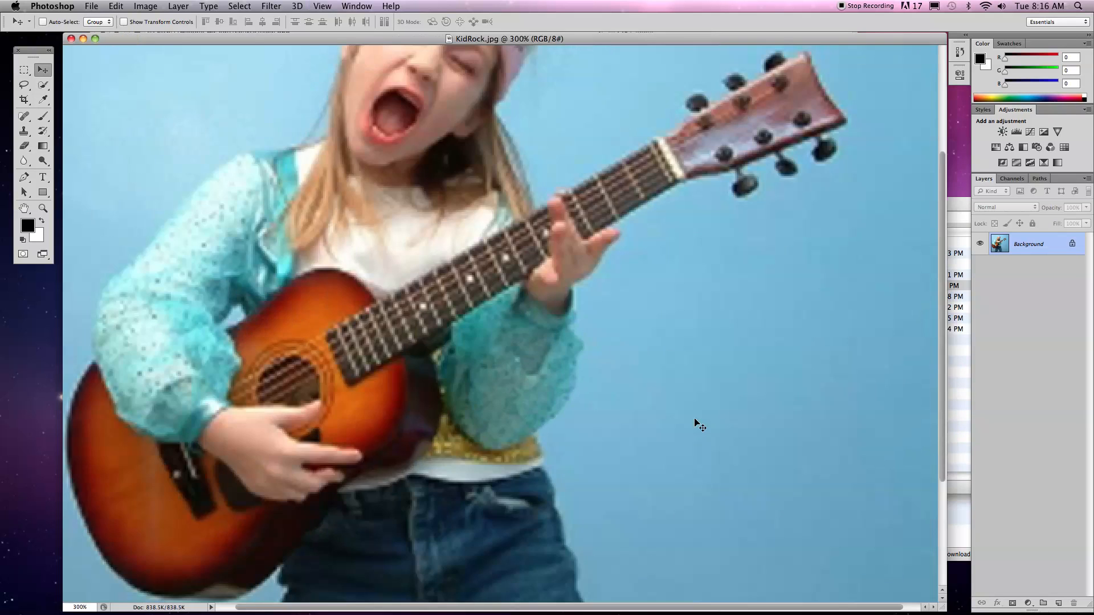
key("super+minus")
key("super+equal")
left_click_drag(404, 160, 406, 362)
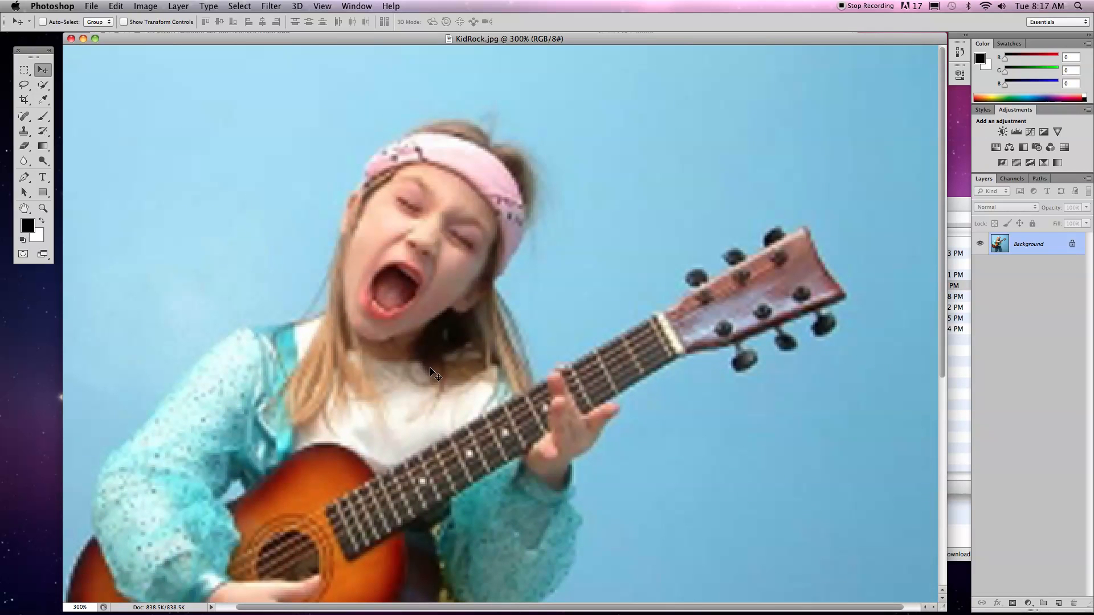
left_click(43, 116)
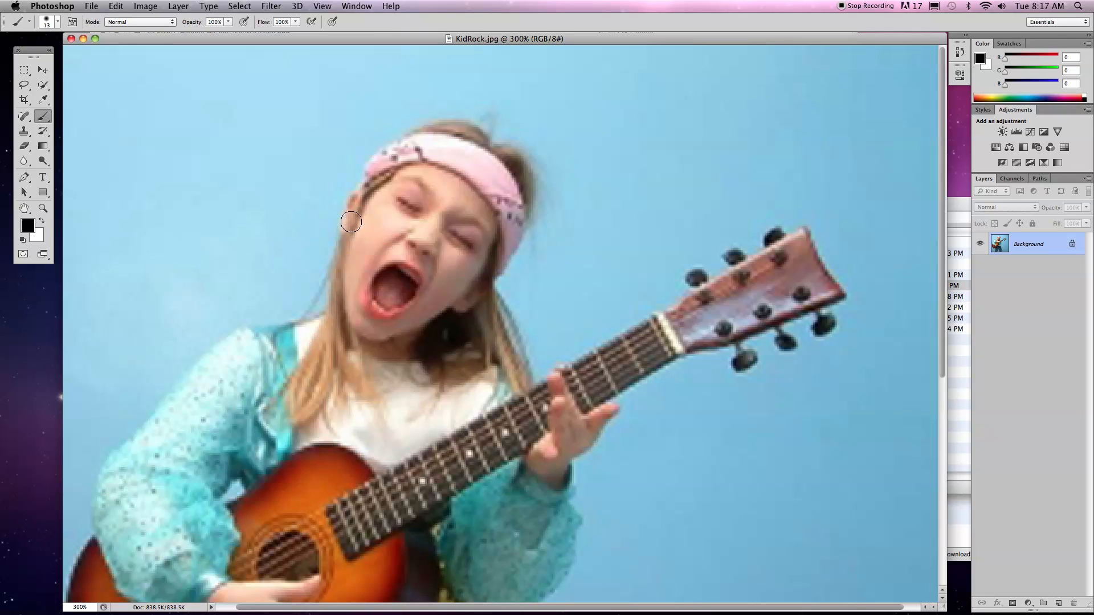
key("bracketleft")
key("bracketleft")
key("bracketleft")
key("bracketleft")
key("bracketleft")
key("bracketleft")
mouse_move(406, 249)
left_mouse_down()
mouse_move(367, 251)
mouse_move(353, 204)
left_mouse_up()
mouse_move(409, 251)
left_mouse_down()
mouse_move(436, 293)
mouse_move(470, 274)
left_mouse_up()
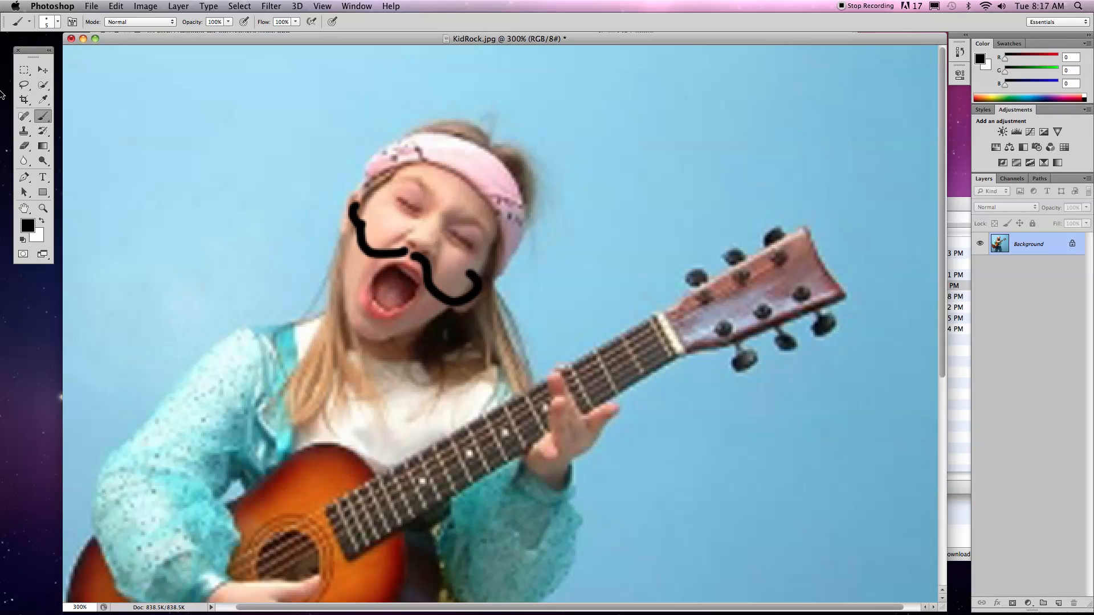
Erase a patch of the blue backdrop beside the girl's head, and close KidRock.jpg without saving.
left_click(24, 146)
mouse_move(577, 189)
left_mouse_down()
mouse_move(514, 219)
mouse_move(558, 291)
mouse_move(532, 317)
mouse_move(533, 342)
mouse_move(520, 307)
mouse_move(554, 217)
mouse_move(570, 242)
mouse_move(597, 248)
mouse_move(537, 319)
mouse_move(564, 266)
mouse_move(565, 286)
mouse_move(604, 301)
mouse_move(622, 268)
left_mouse_up()
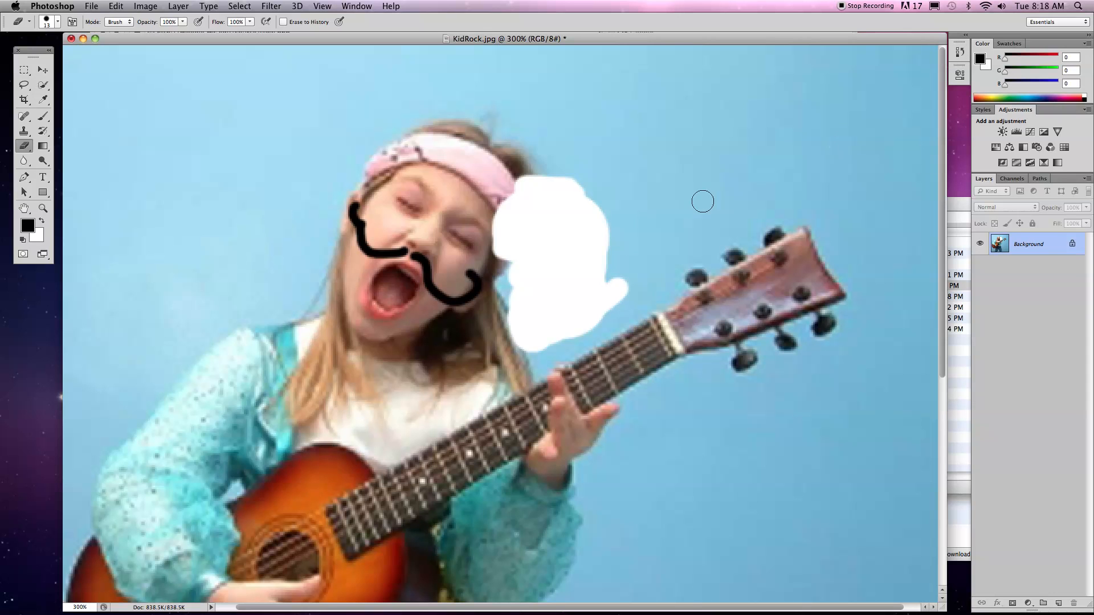
key("super+w")
left_click(503, 213)
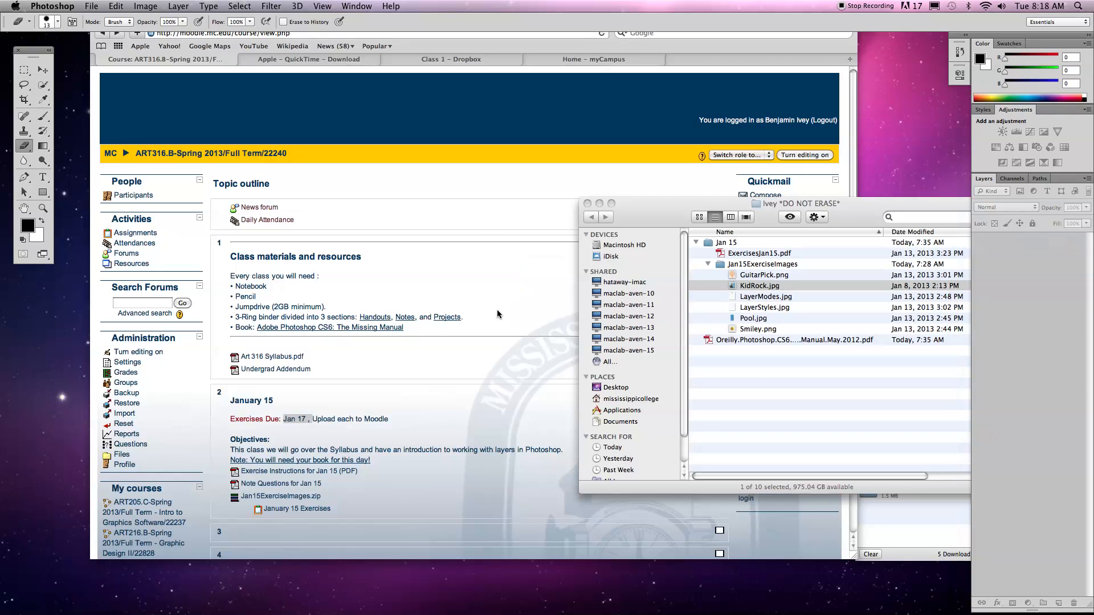
Reopen KidRock.jpg in Photoshop and float the Layers panel beside the image.
left_click_drag(639, 614, 357, 591)
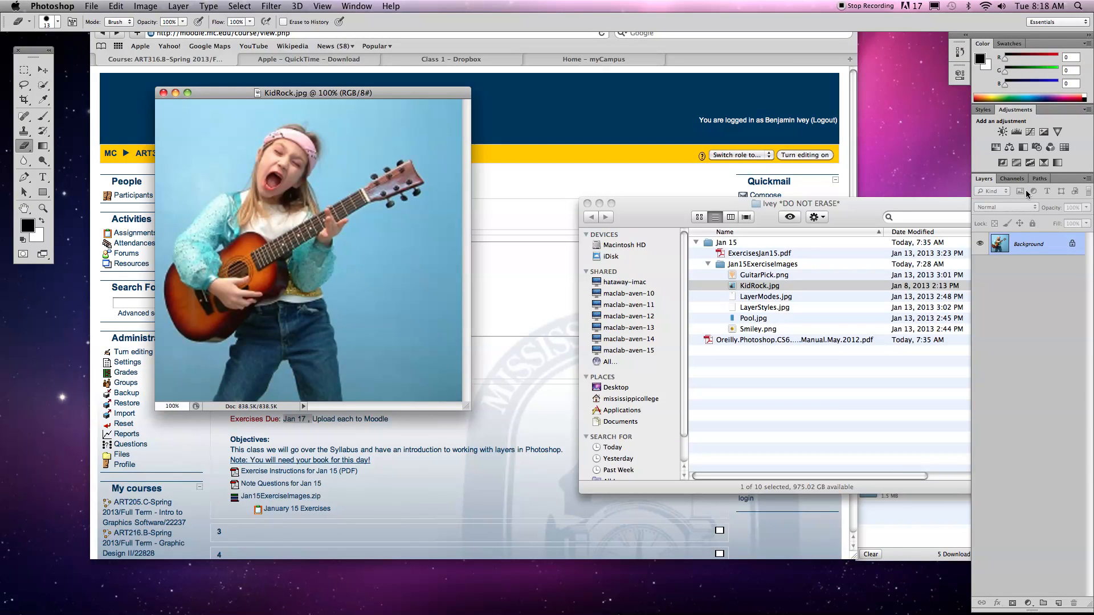
left_click_drag(984, 178, 513, 118)
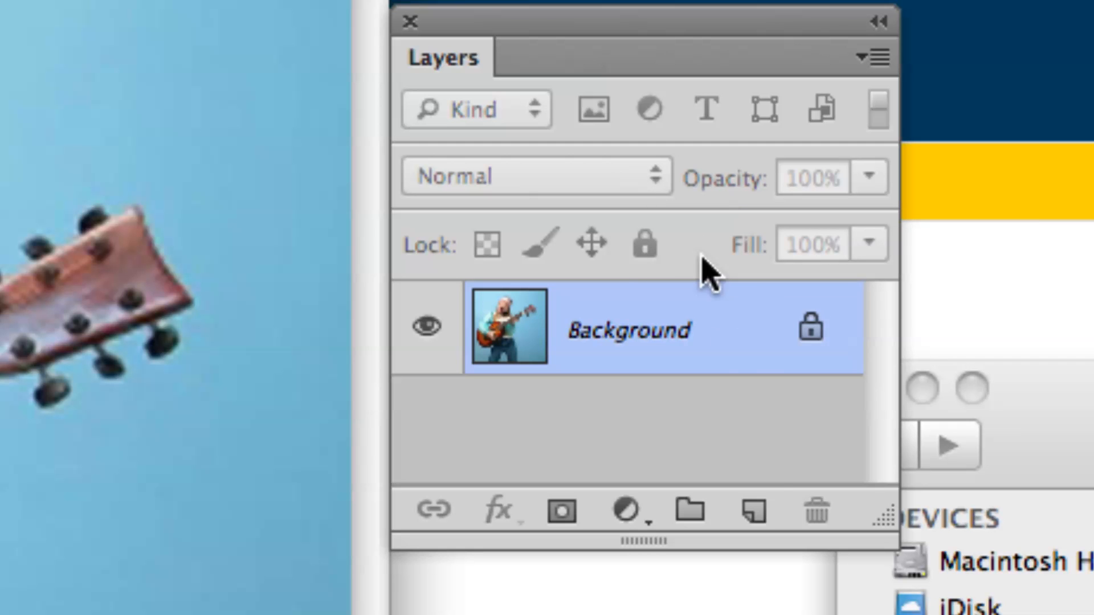
Create a new empty layer above Background and switch between the two layers, ending with Layer 1 active.
left_click(748, 522)
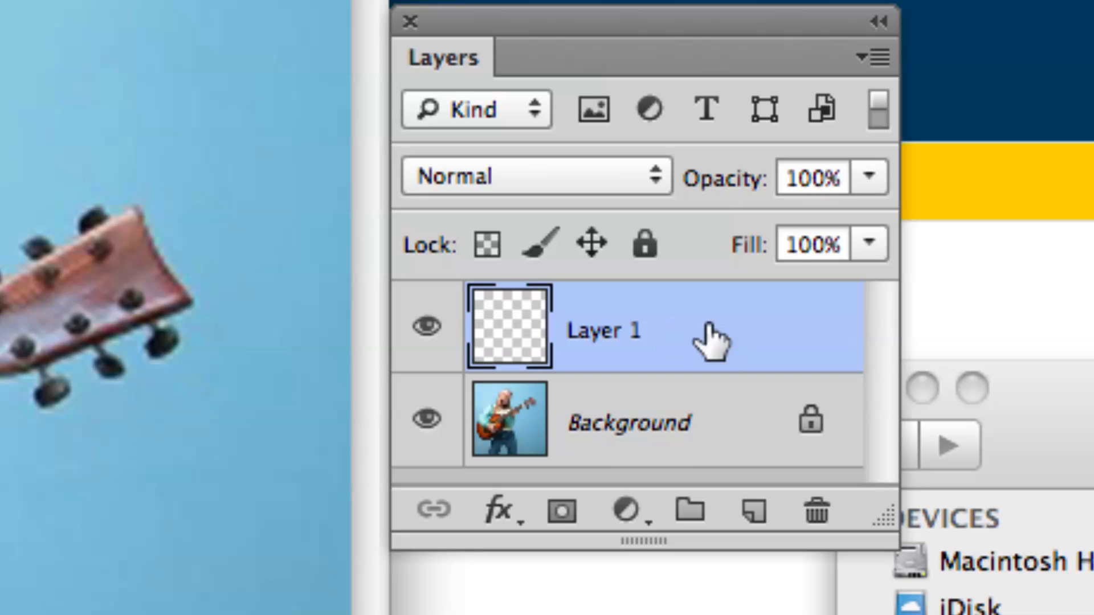
left_click_drag(884, 517, 880, 537)
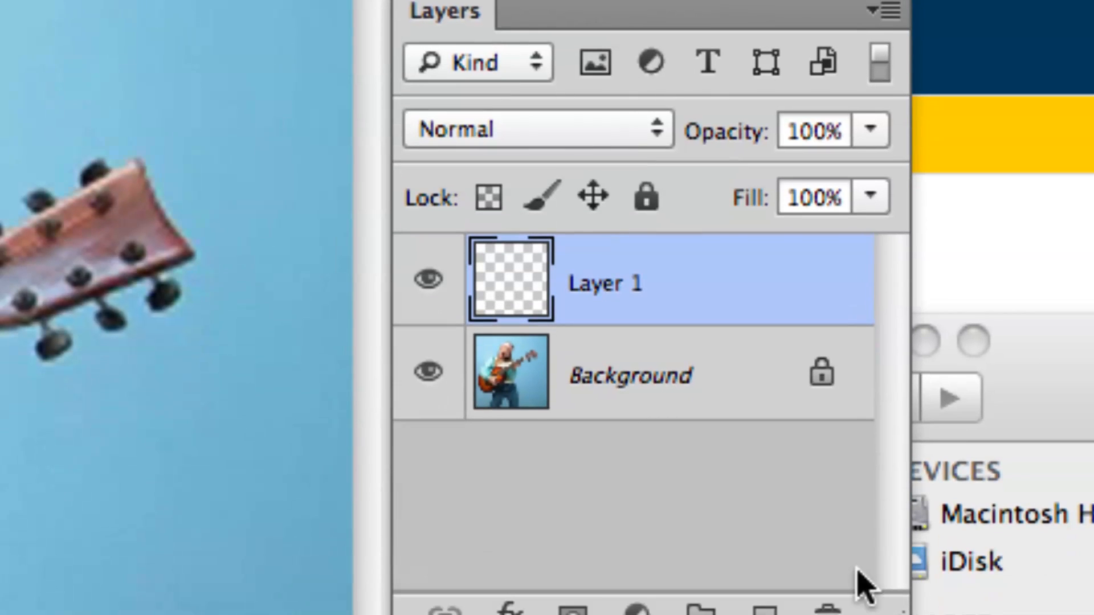
left_click(698, 440)
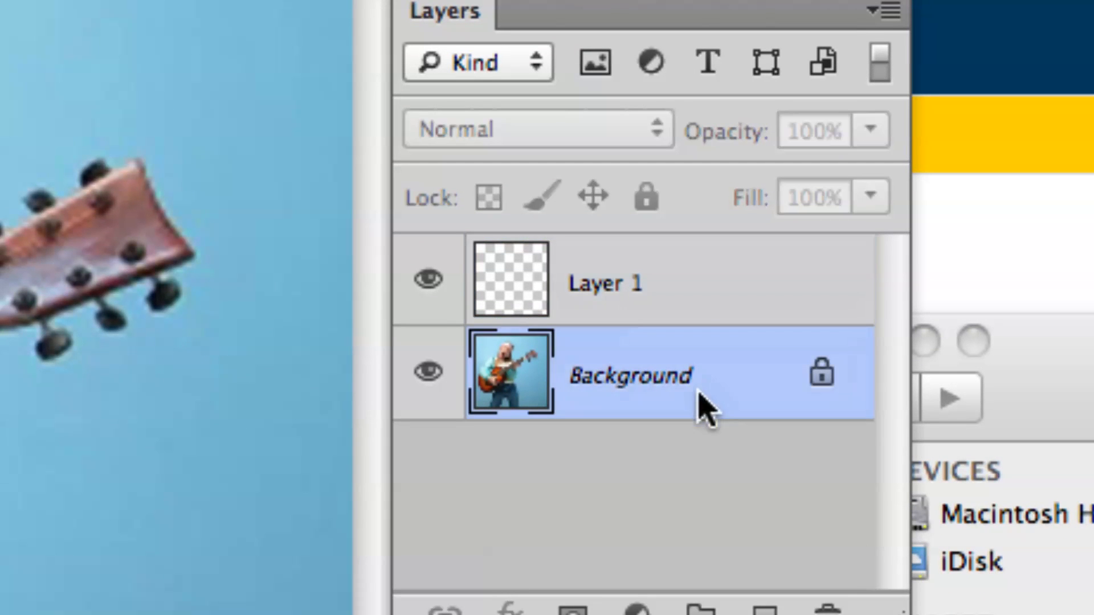
left_click(706, 319)
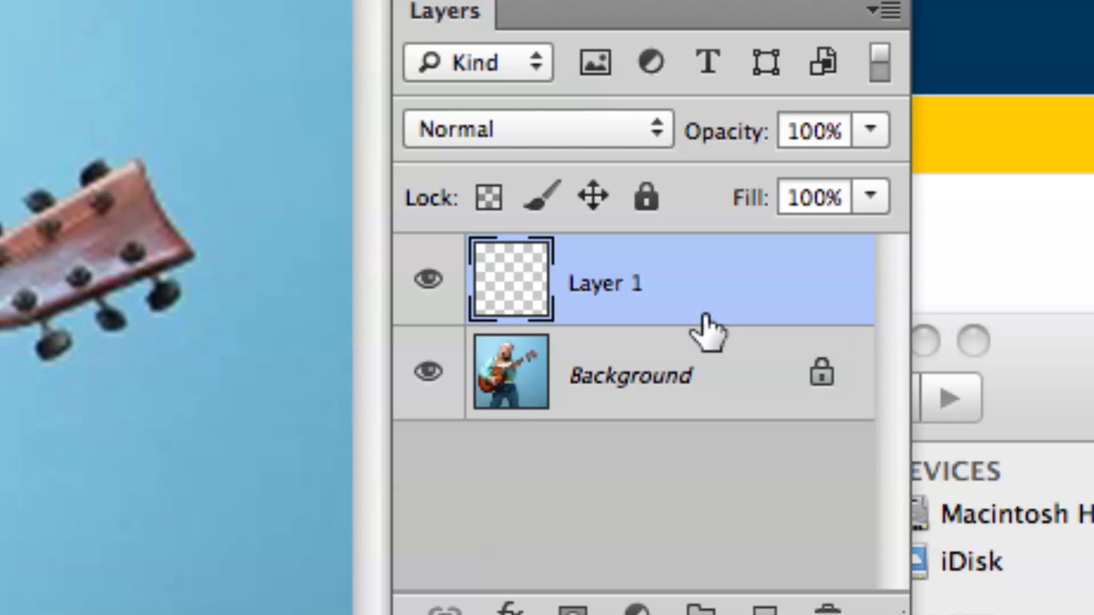
left_click(699, 366)
left_click(618, 312)
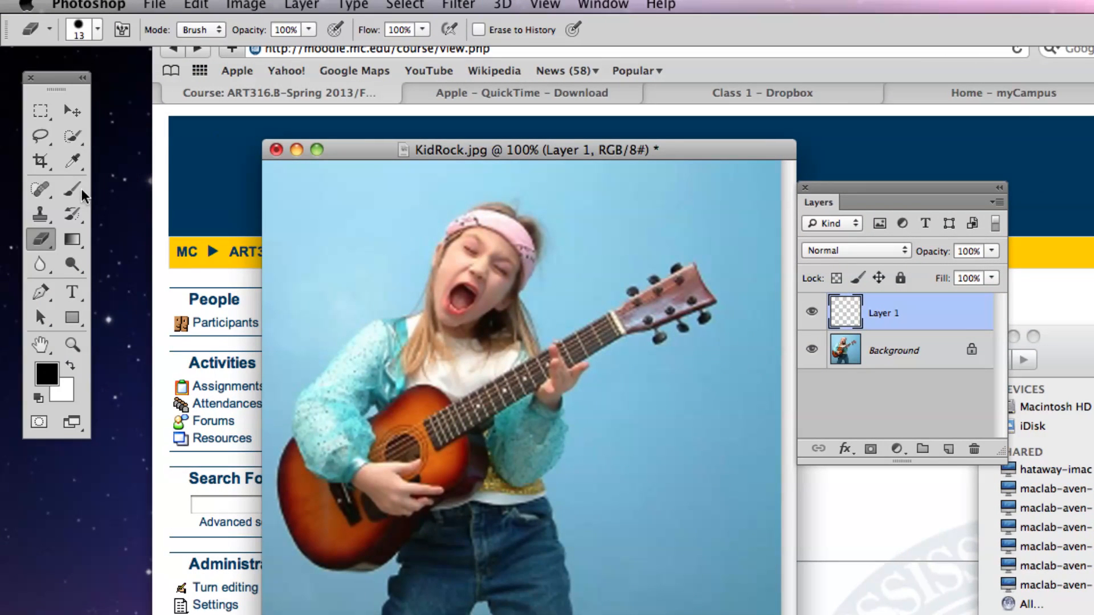
Paint a black curled moustache on Layer 1 with the 5 px brush, and erase it again.
left_click(80, 191)
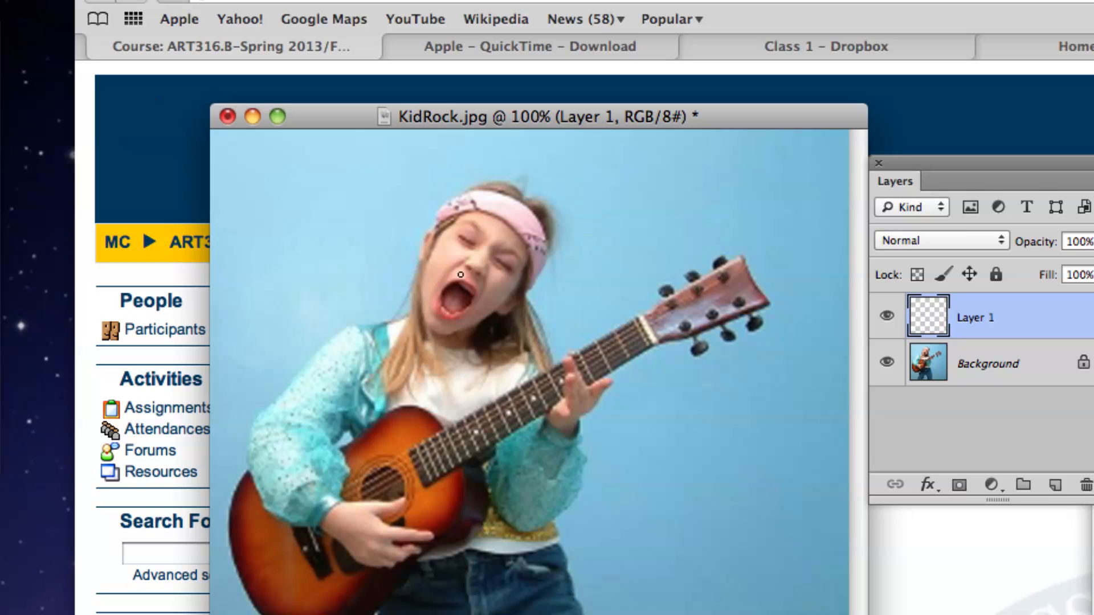
mouse_move(460, 275)
left_mouse_down()
mouse_move(385, 232)
mouse_move(488, 277)
mouse_move(554, 331)
mouse_move(545, 304)
left_mouse_up()
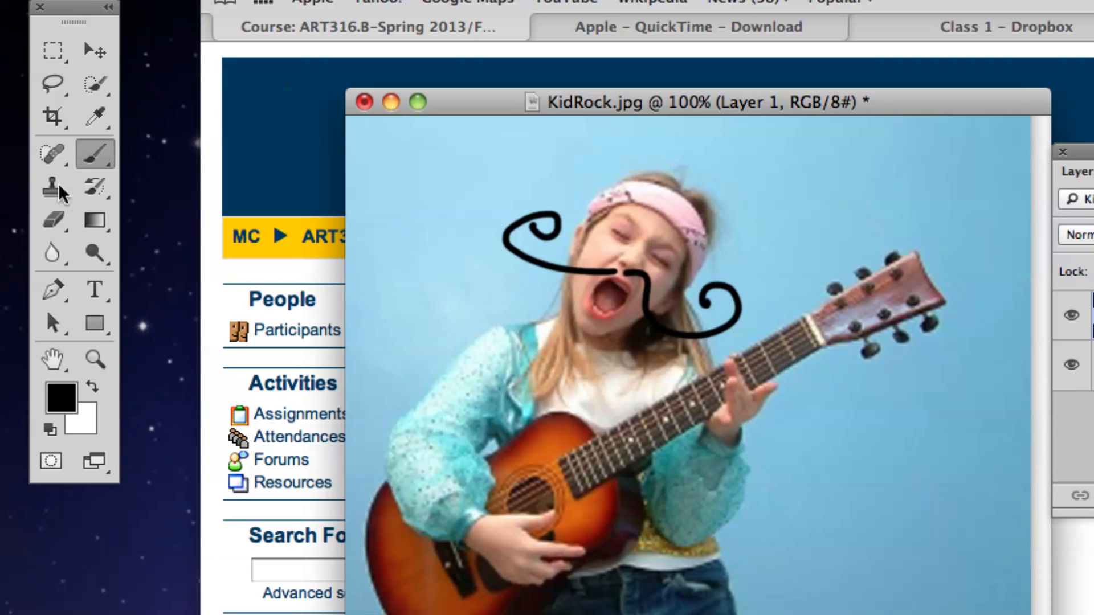
key("e")
mouse_move(537, 220)
left_mouse_down()
mouse_move(553, 237)
mouse_move(509, 246)
mouse_move(591, 274)
mouse_move(626, 272)
mouse_move(665, 327)
mouse_move(737, 322)
mouse_move(708, 297)
mouse_move(714, 317)
mouse_move(737, 308)
left_mouse_up()
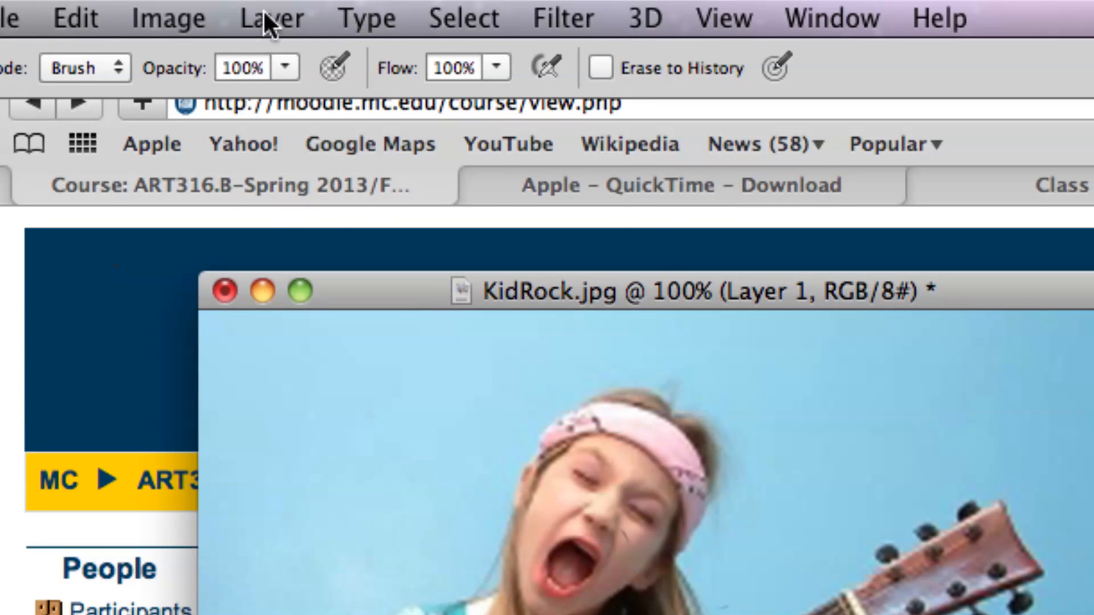
Create a new layer named Mustash with a yellow color label above Layer 1.
left_click(264, 13)
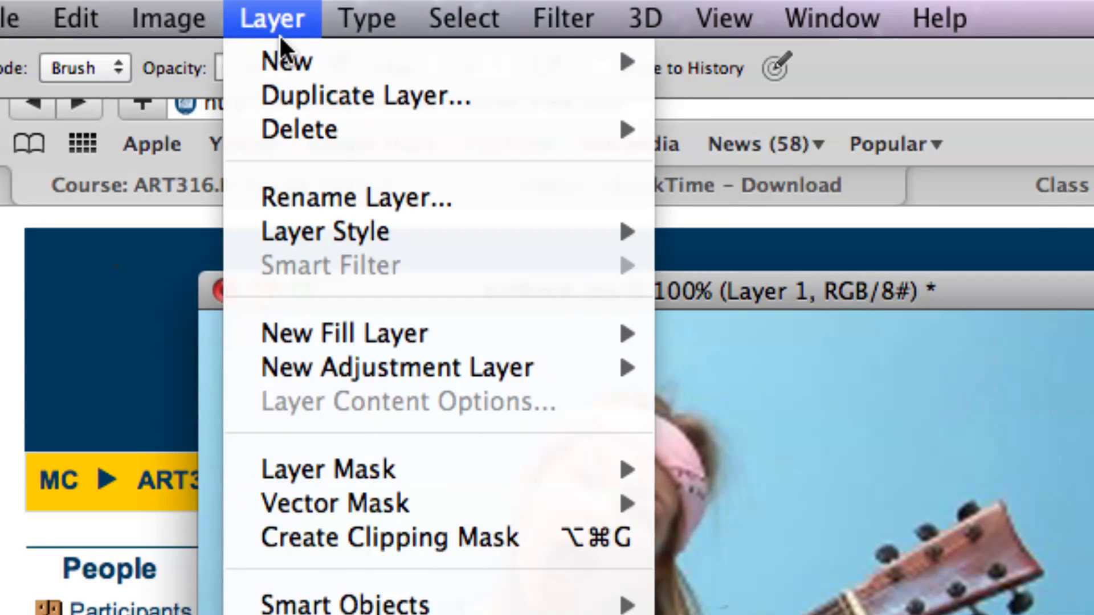
mouse_move(286, 48)
mouse_move(354, 59)
left_click(742, 69)
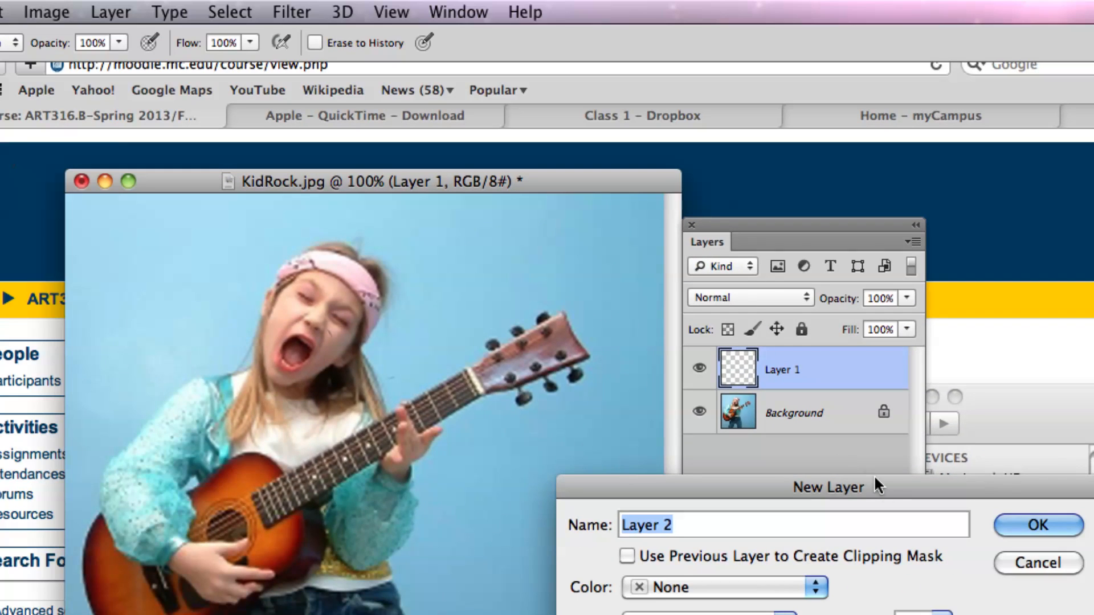
left_click_drag(874, 482, 440, 232)
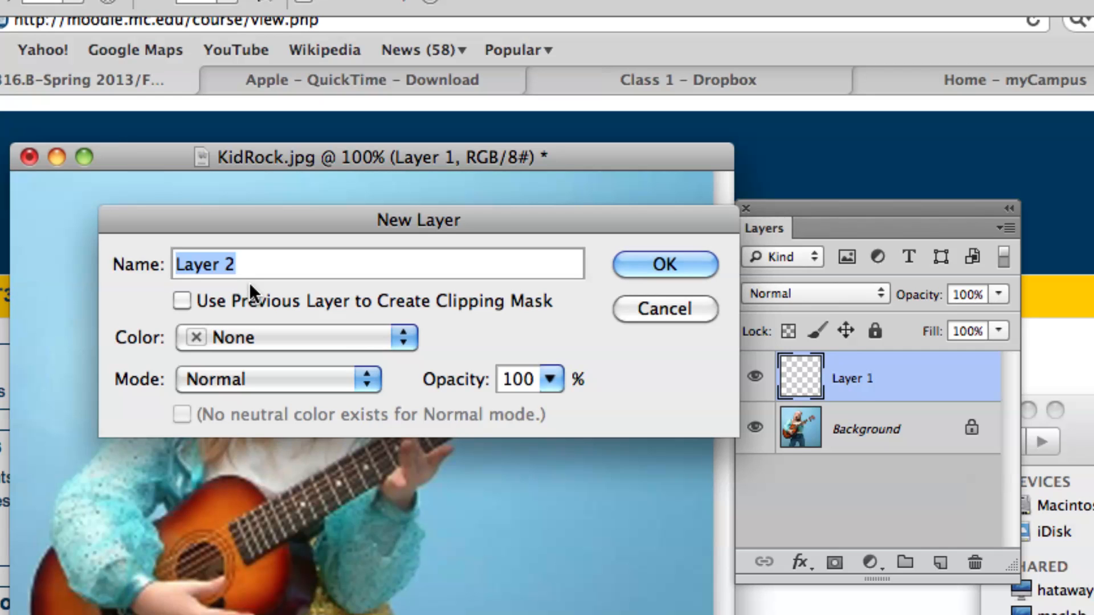
type("Mustash")
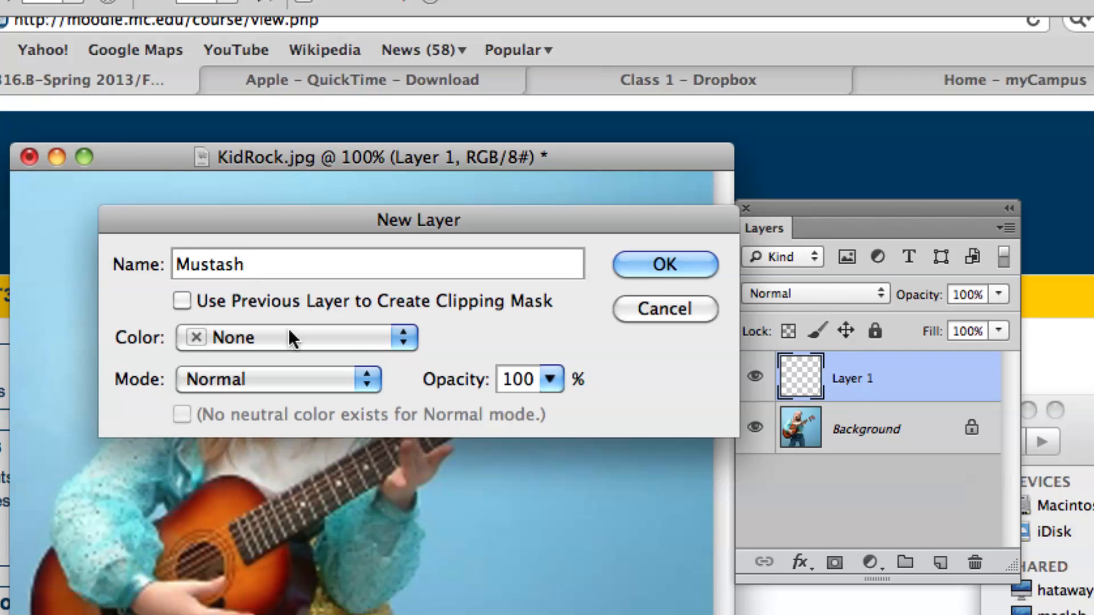
left_click(369, 335)
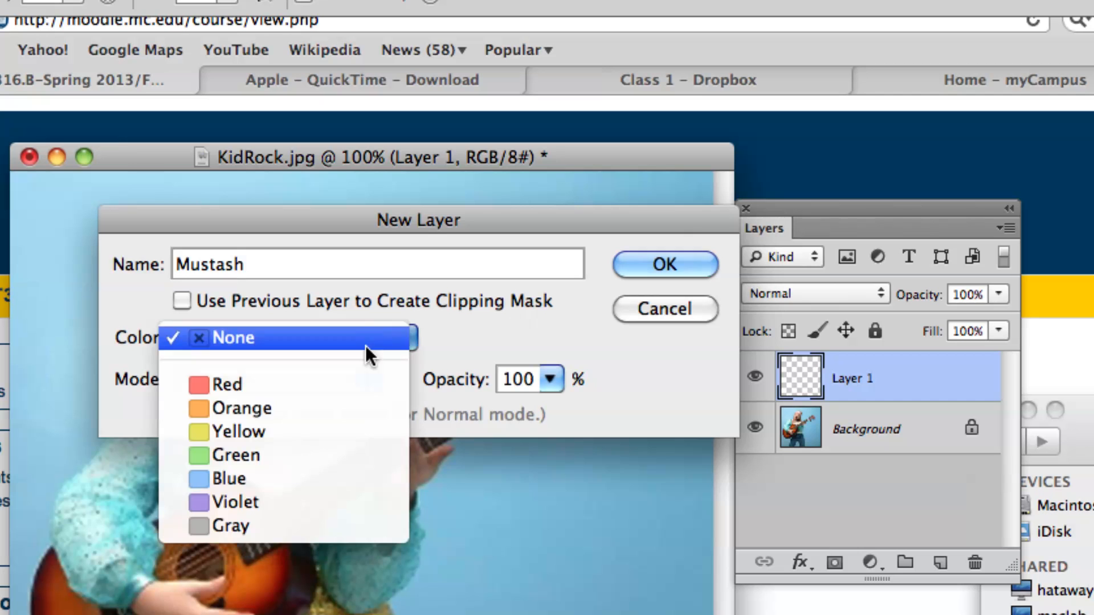
left_click(366, 430)
left_click(640, 276)
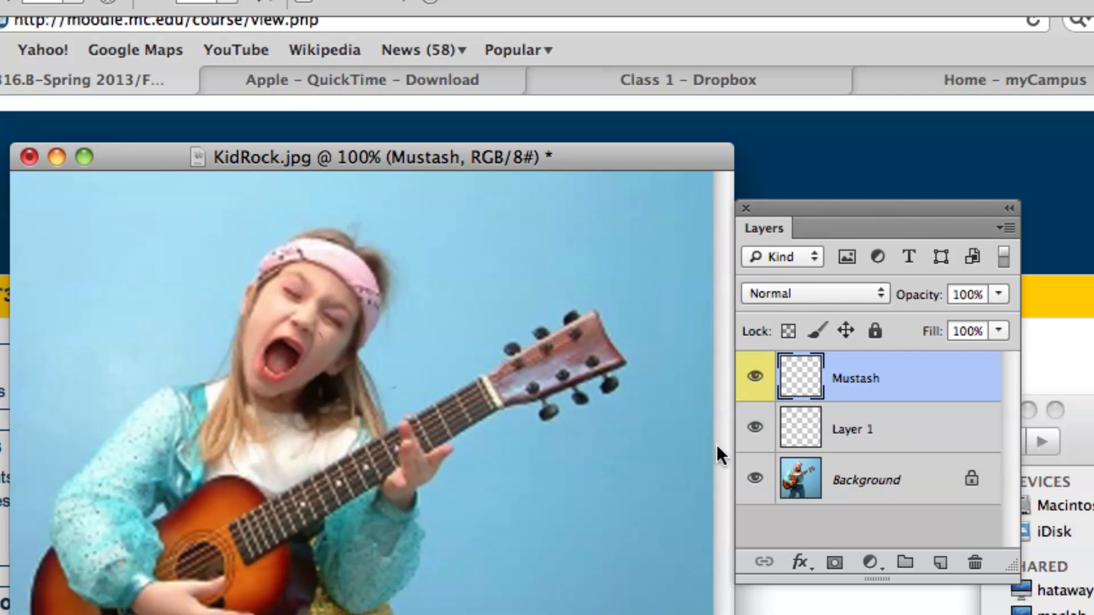
Paint a black curled moustache above the girl's mouth on the Mustash layer with the 5 px brush.
left_click(909, 440)
left_click(918, 383)
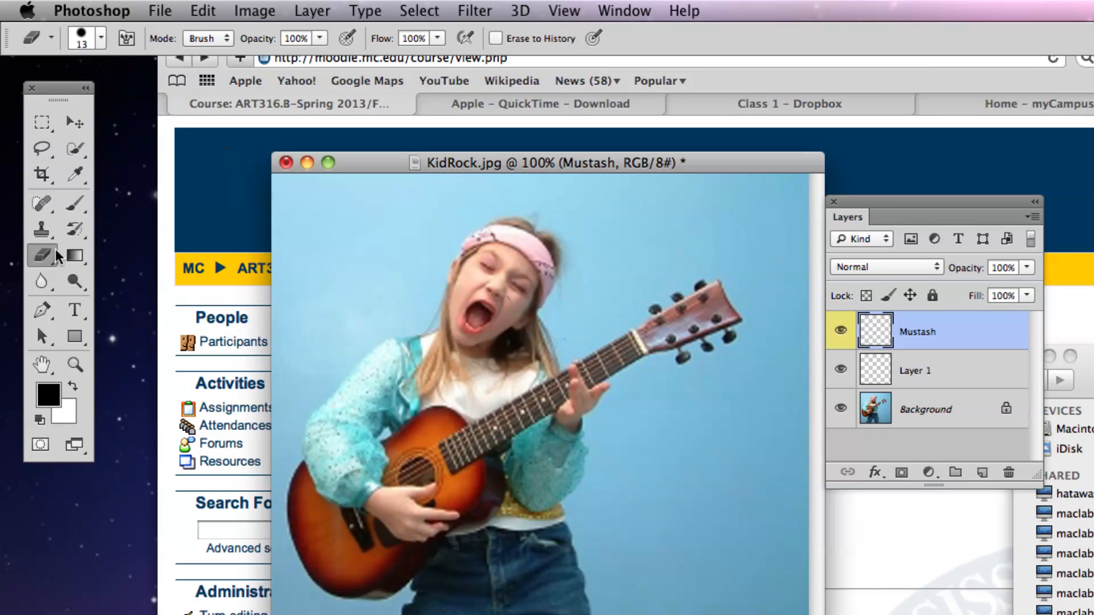
left_click(76, 209)
mouse_move(488, 292)
left_mouse_down()
mouse_move(449, 294)
mouse_move(369, 268)
mouse_move(401, 255)
left_mouse_up()
mouse_move(500, 295)
left_mouse_down()
mouse_move(559, 351)
mouse_move(573, 303)
left_mouse_up()
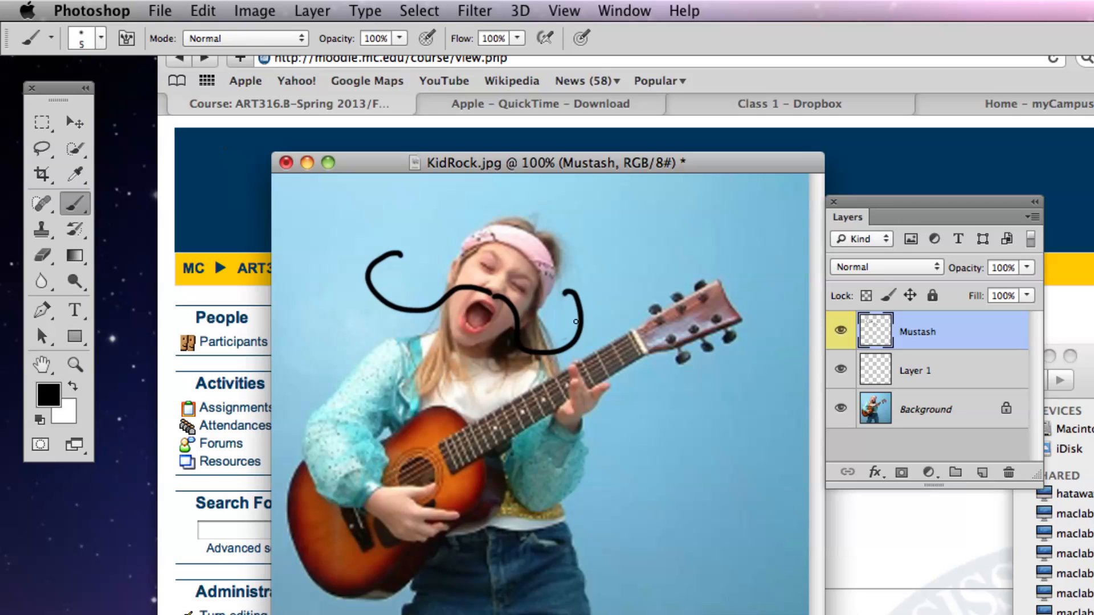
Paint a second black moustache overlapping the first one on Layer 1.
left_click(953, 371)
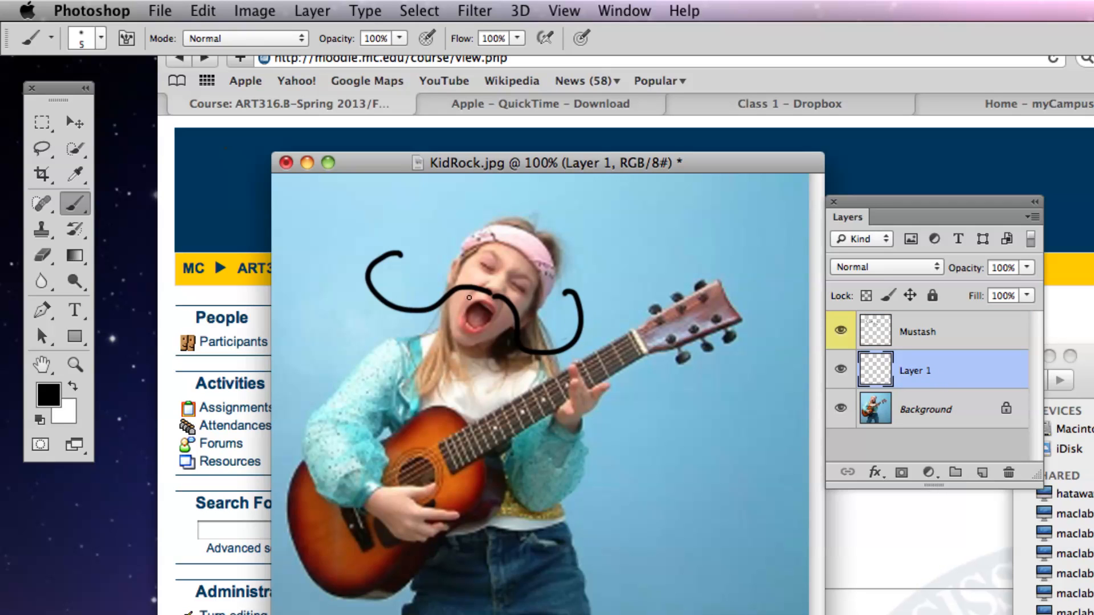
mouse_move(491, 296)
left_mouse_down()
mouse_move(441, 296)
mouse_move(401, 343)
mouse_move(434, 268)
left_mouse_up()
mouse_move(482, 297)
left_mouse_down()
mouse_move(481, 341)
mouse_move(559, 348)
mouse_move(532, 353)
mouse_move(545, 373)
left_mouse_up()
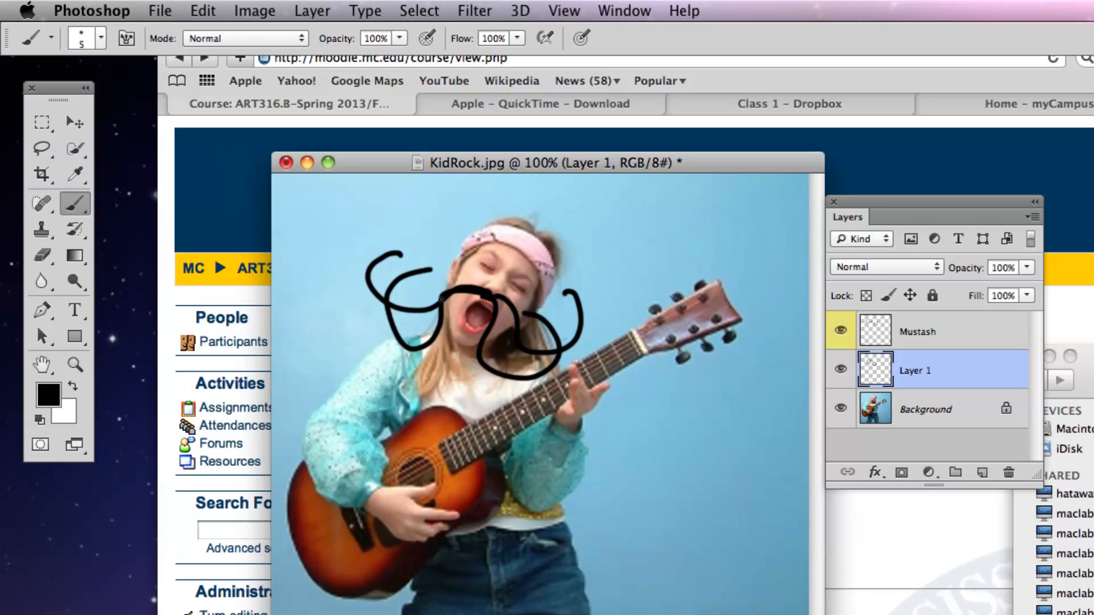
Erase the left side and part of the right side of the Layer 1 moustache with the 13 px eraser.
key("super+plus")
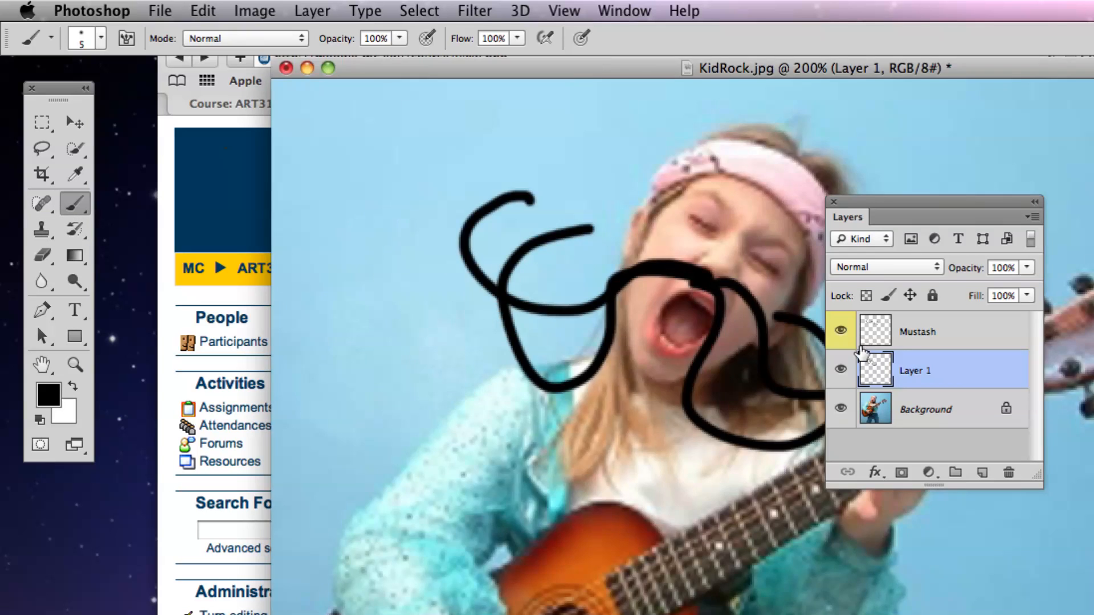
left_click(42, 256)
mouse_move(549, 267)
left_mouse_down()
mouse_move(536, 249)
mouse_move(516, 309)
mouse_move(489, 312)
mouse_move(501, 345)
mouse_move(592, 366)
mouse_move(609, 309)
mouse_move(651, 289)
mouse_move(650, 274)
mouse_move(698, 277)
mouse_move(675, 287)
mouse_move(717, 292)
mouse_move(688, 401)
left_mouse_up()
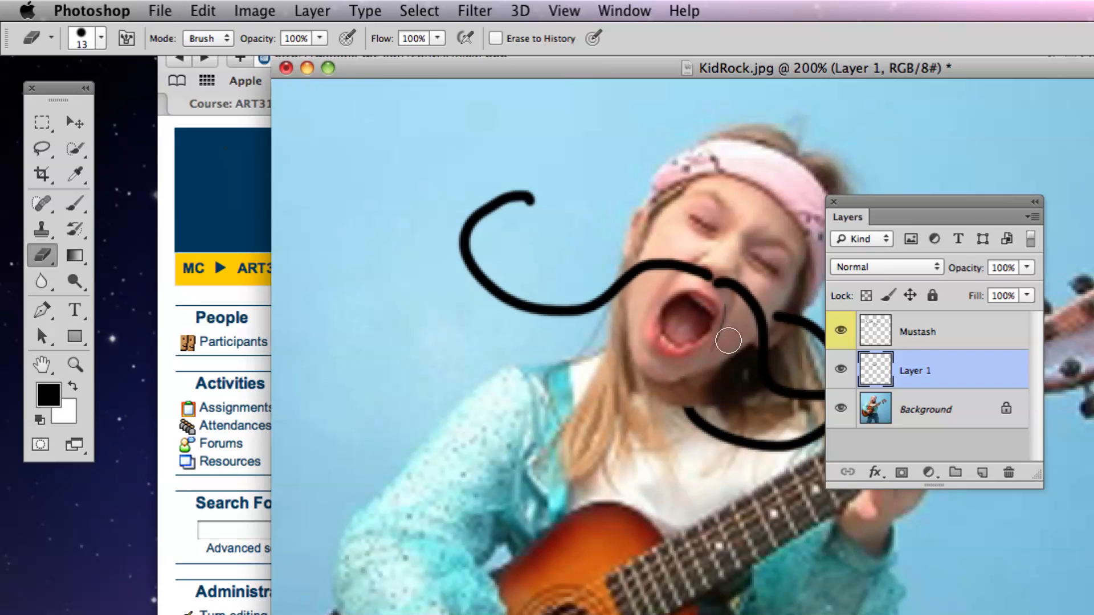
Erase the left side and the middle part of the moustache on the Mustash layer with the 13 px eraser.
left_click(955, 340)
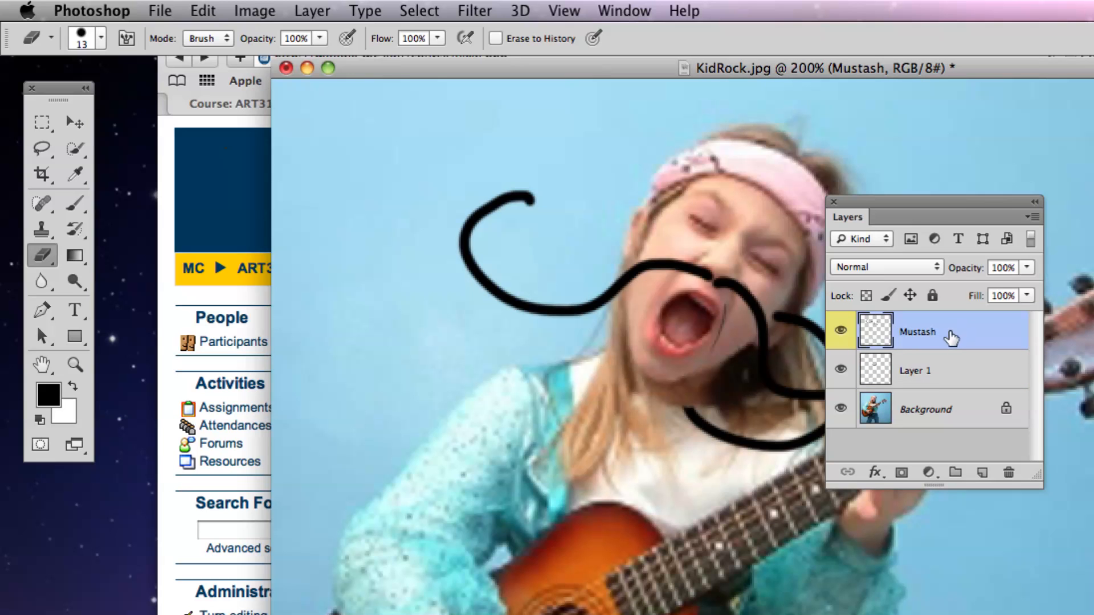
mouse_move(709, 262)
left_mouse_down()
mouse_move(678, 278)
mouse_move(564, 289)
mouse_move(489, 276)
mouse_move(542, 210)
mouse_move(468, 277)
left_mouse_up()
left_click_drag(661, 267, 633, 258)
left_click_drag(538, 193, 546, 188)
left_click_drag(705, 276, 784, 393)
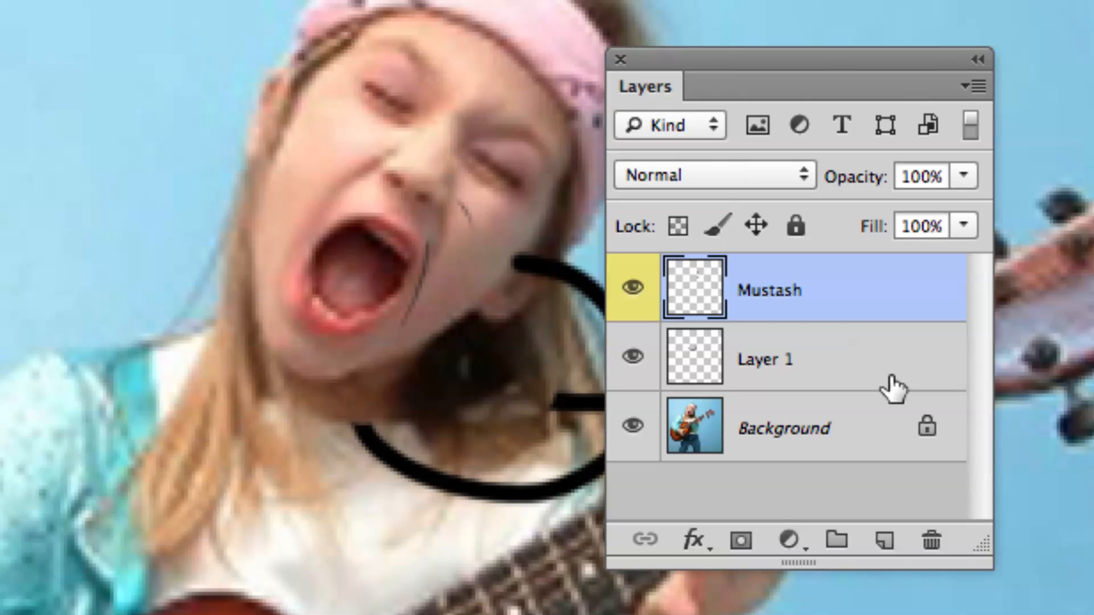
Switch the active layer between Mustash and Layer 1, ending on the Background layer.
left_click(833, 341)
left_click(846, 317)
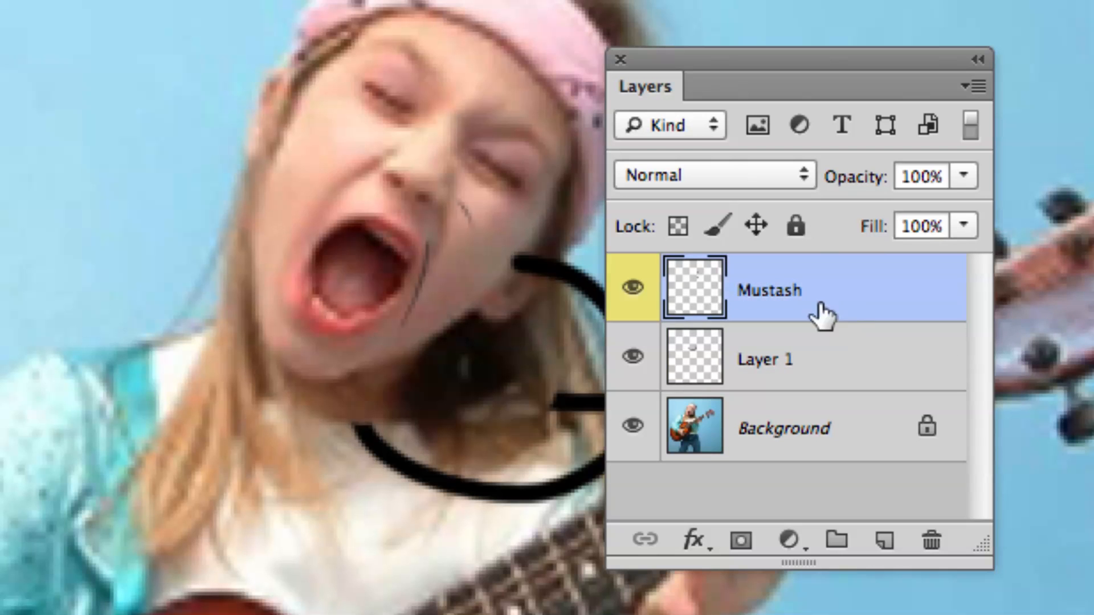
left_click(841, 350)
left_click(833, 429)
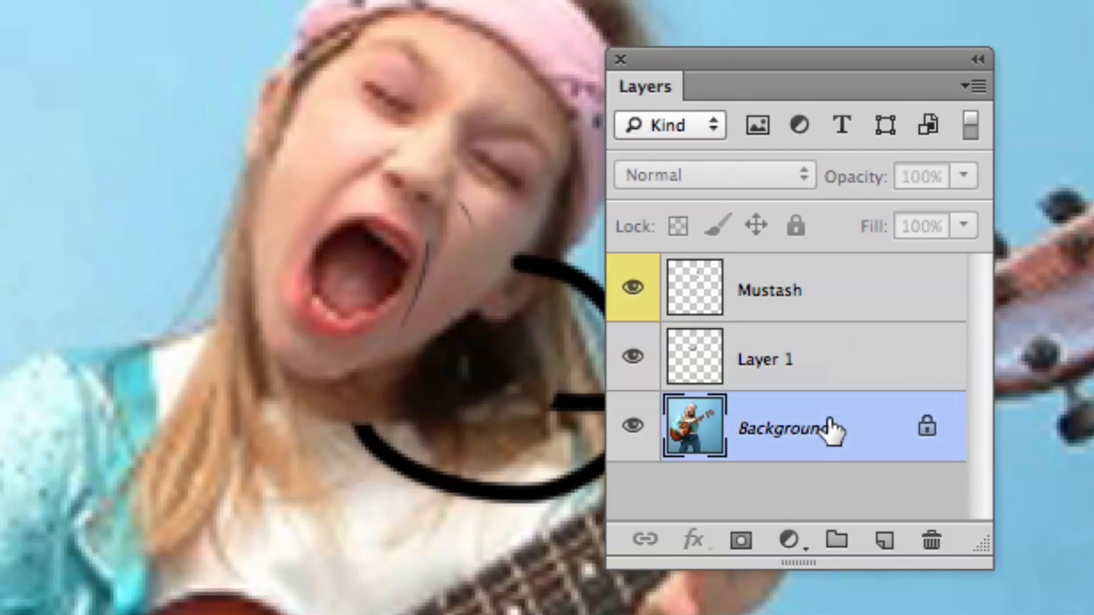
Move the Layers panel and the KidRock.jpg window apart, and close KidRock.jpg without saving the changes.
key("super+minus")
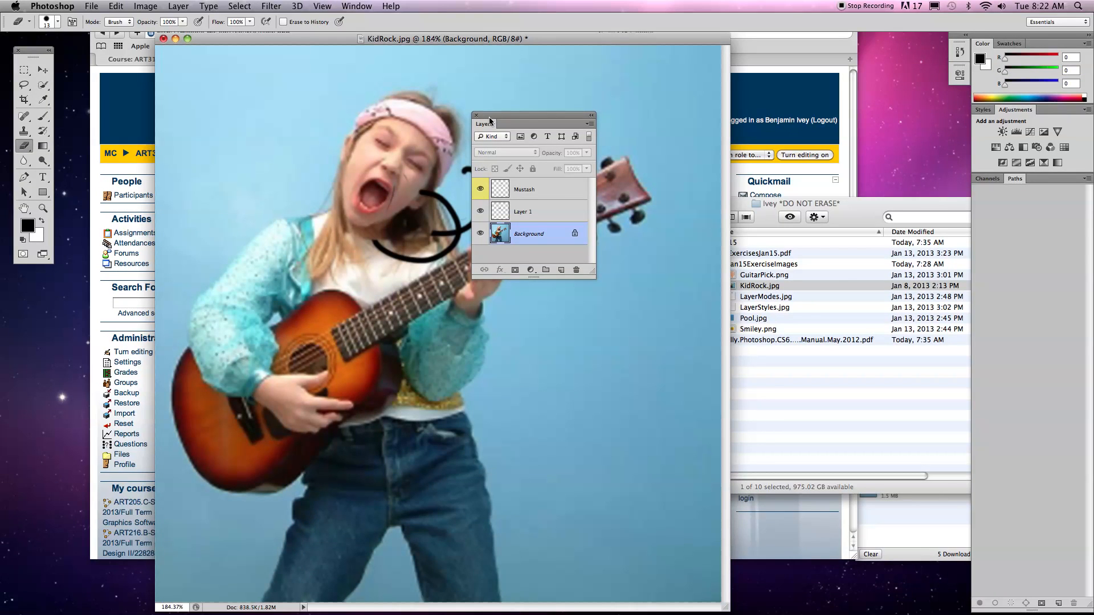
left_click_drag(489, 120, 753, 126)
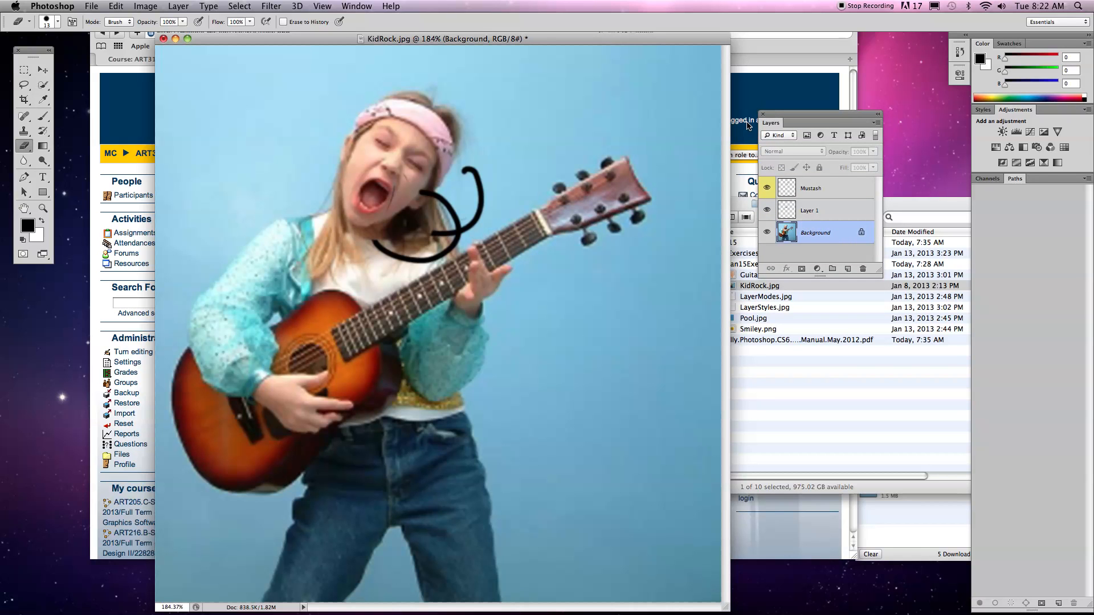
left_click_drag(800, 130, 835, 134)
left_click_drag(677, 41, 610, 48)
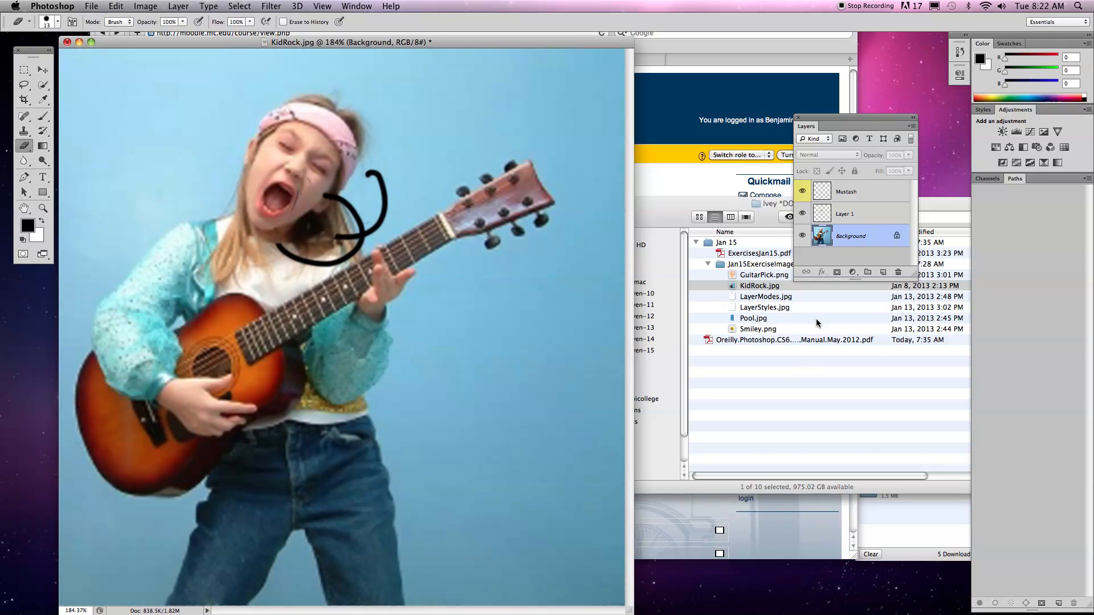
left_click(792, 372)
left_click(385, 132)
key("super+w")
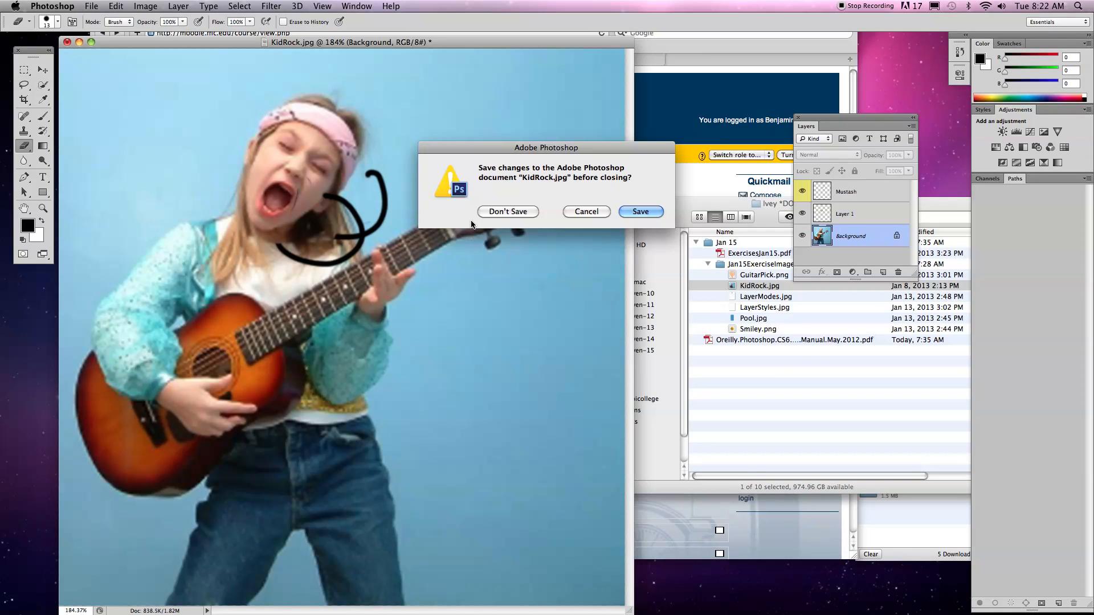
key("d")
Switch to Finder and open GuitarPick.png and KidRock.jpg together from the Jan15ExerciseImages folder in Photoshop.
left_click(760, 389)
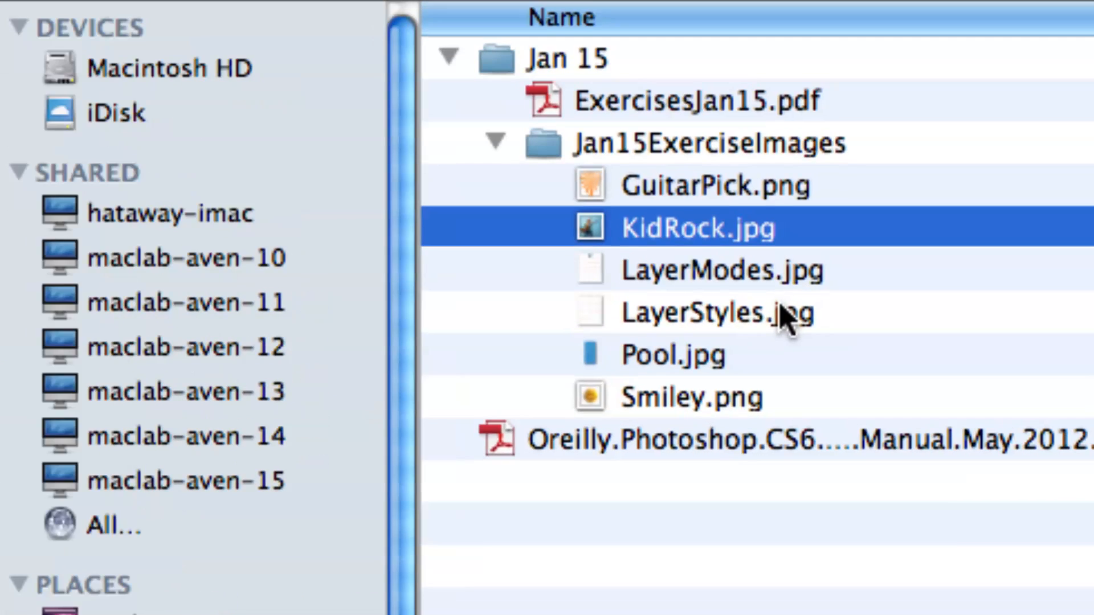
left_click(679, 195)
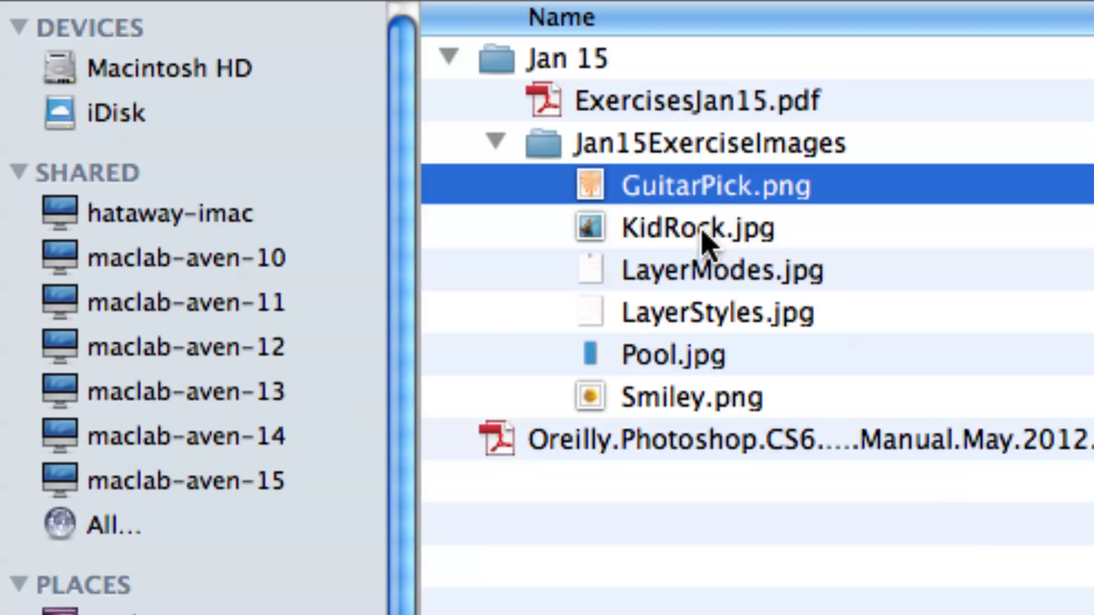
left_click(664, 237, "shift")
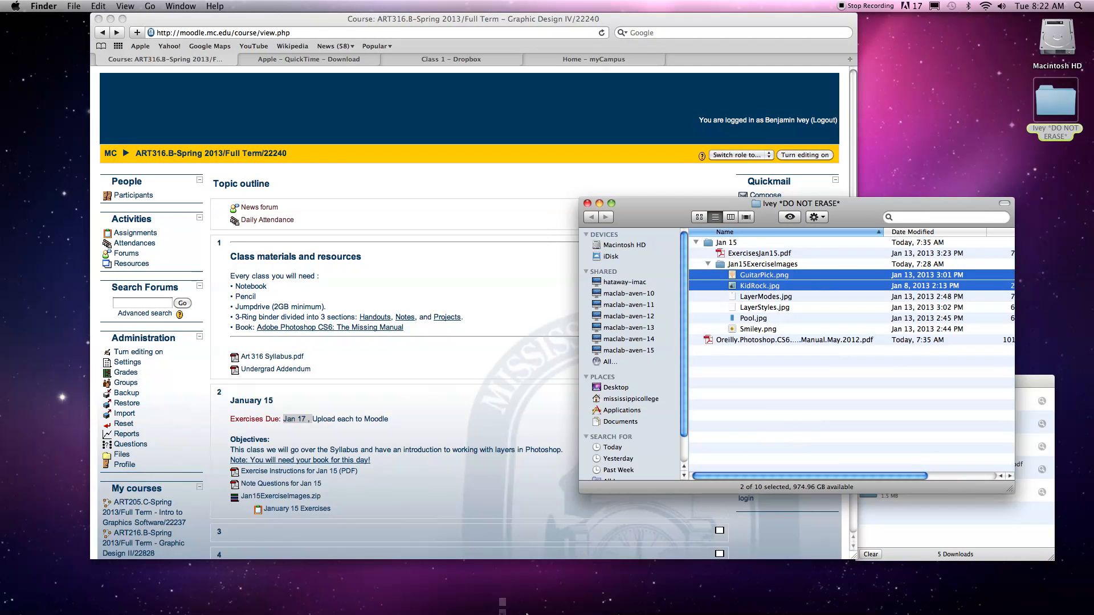
mouse_move(500, 606)
left_click_drag(415, 604, 363, 590)
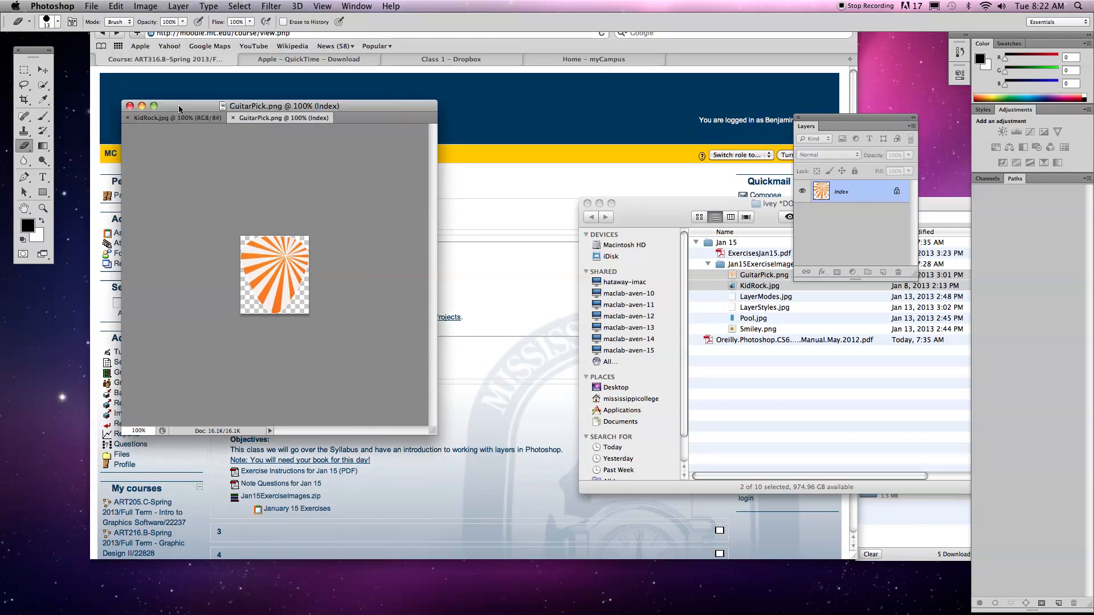
Resize the shared document window and switch between the KidRock.jpg and GuitarPick.png documents.
left_click_drag(423, 371, 779, 541)
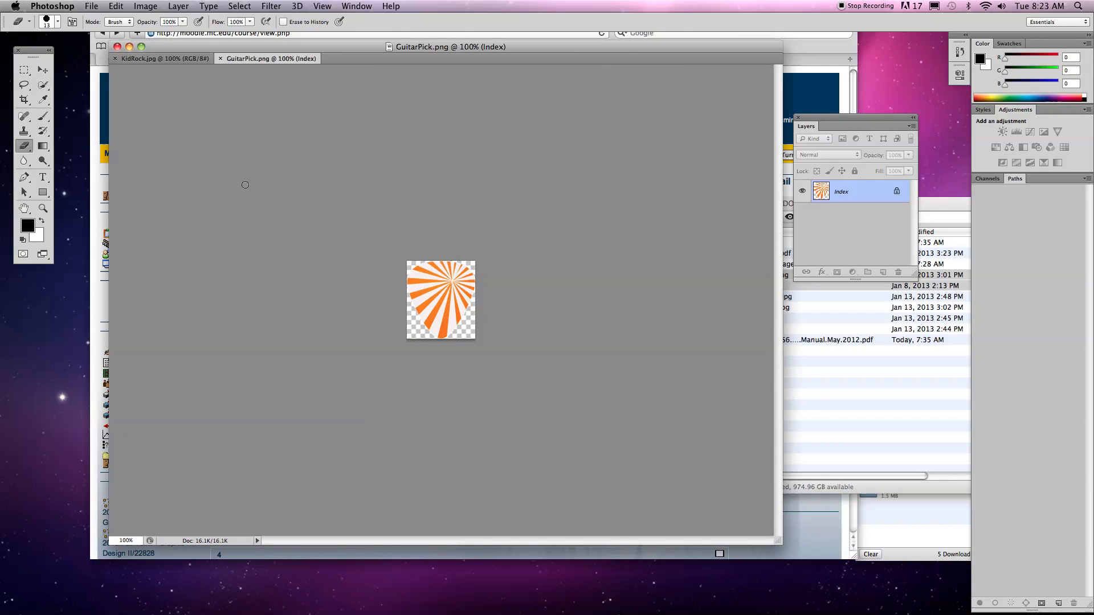
left_click_drag(778, 541, 647, 481)
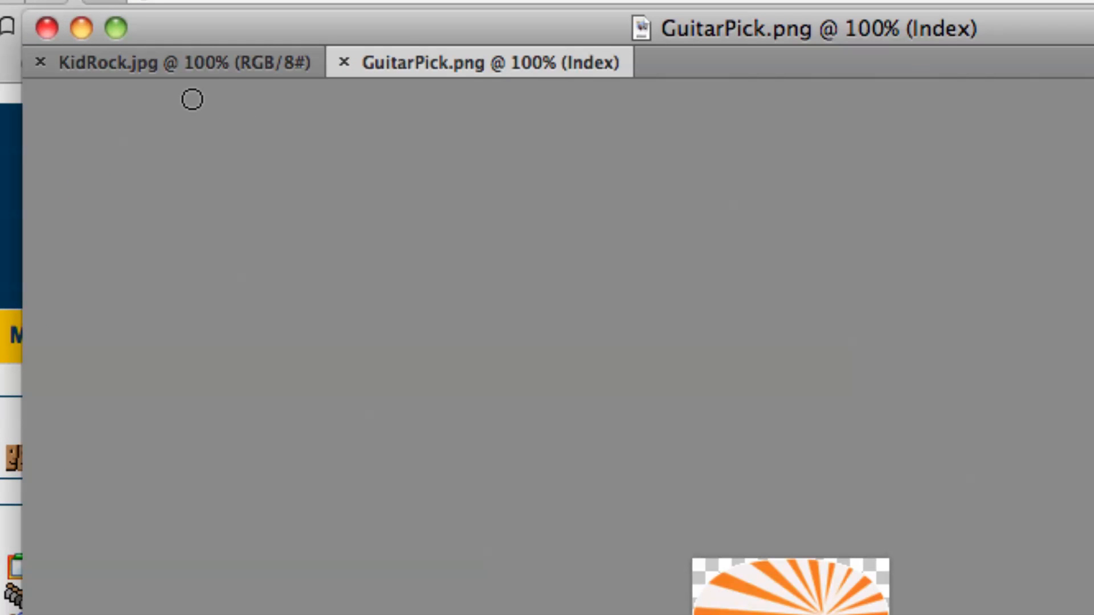
left_click(161, 63)
left_click(419, 64)
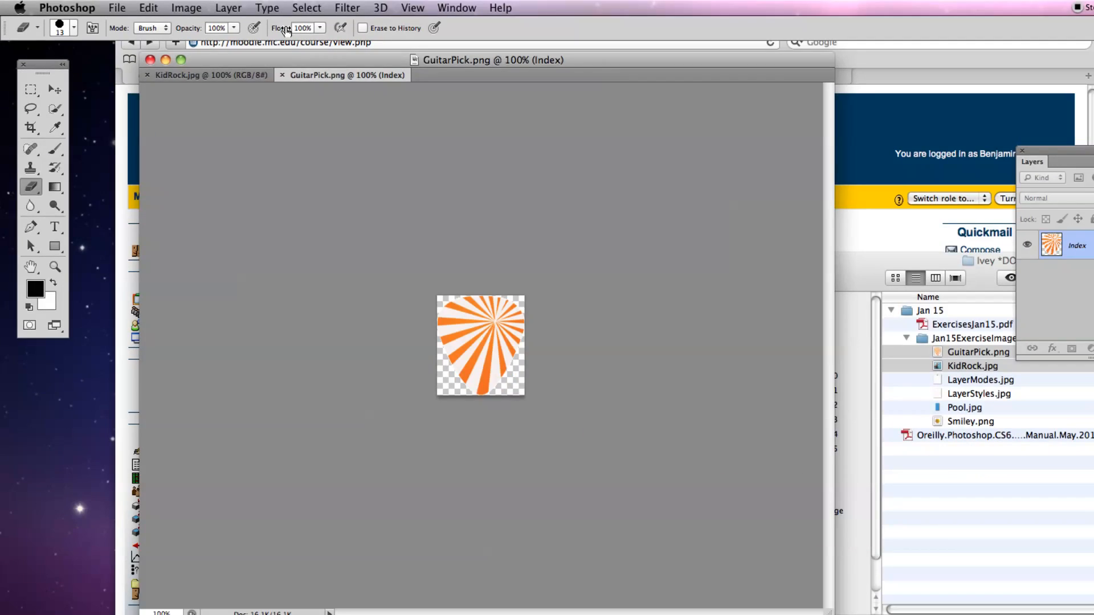
Detach GuitarPick.png into its own floating window and place it beside the KidRock.jpg photo.
mouse_move(279, 60)
left_mouse_down()
mouse_move(278, 71)
mouse_move(273, 55)
left_mouse_up()
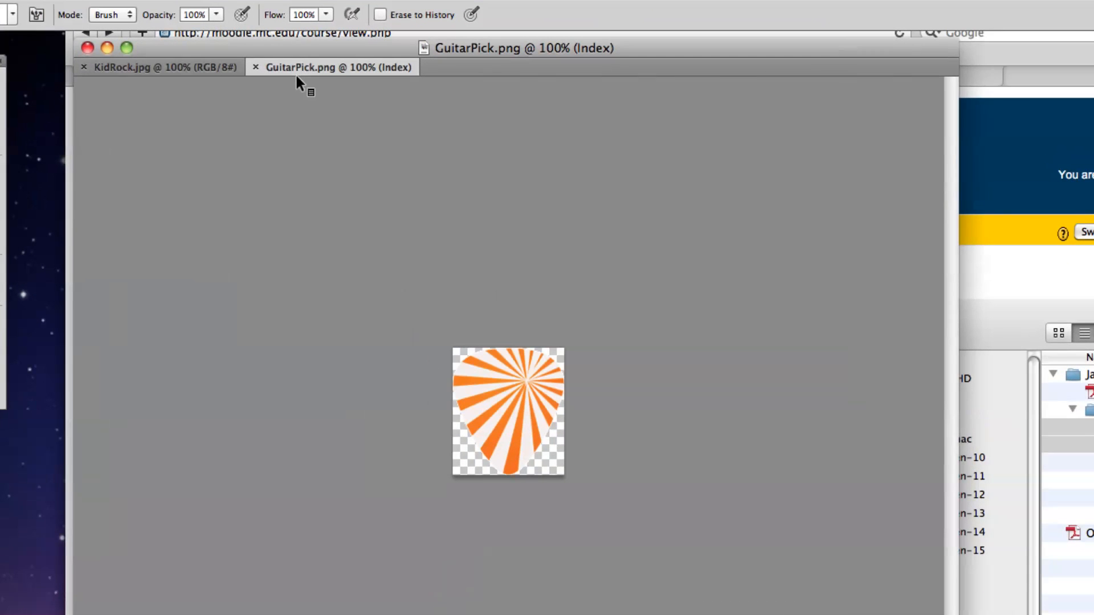
left_click_drag(292, 70, 457, 176)
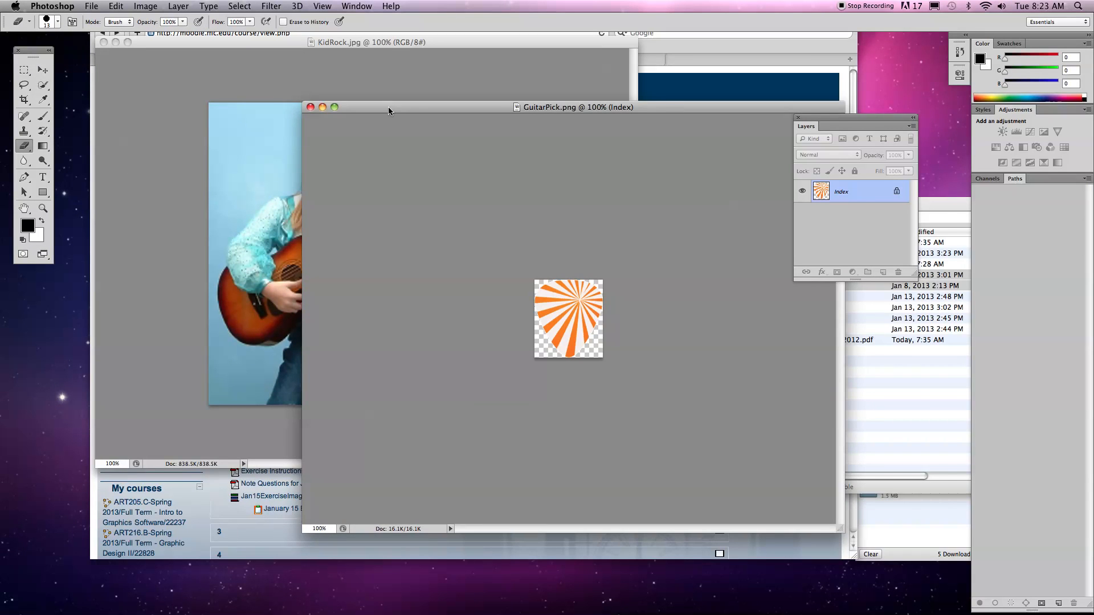
left_click_drag(389, 107, 549, 83)
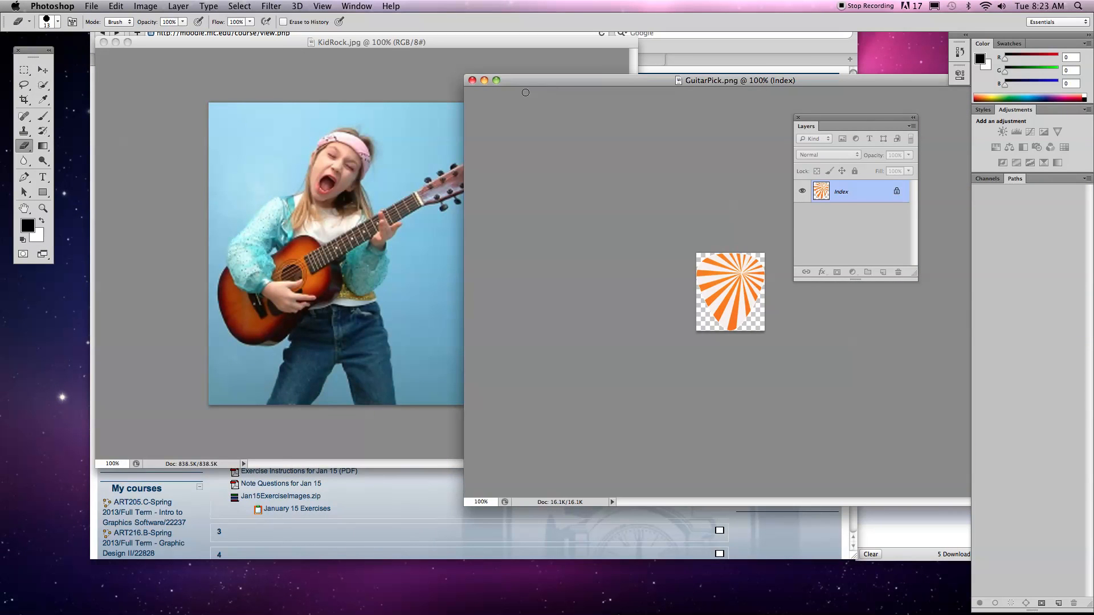
Bring the KidRock.jpg window to the front, activate the Move tool and shift that window away from GuitarPick.png.
left_click(162, 110)
left_click(668, 187)
left_click(269, 84)
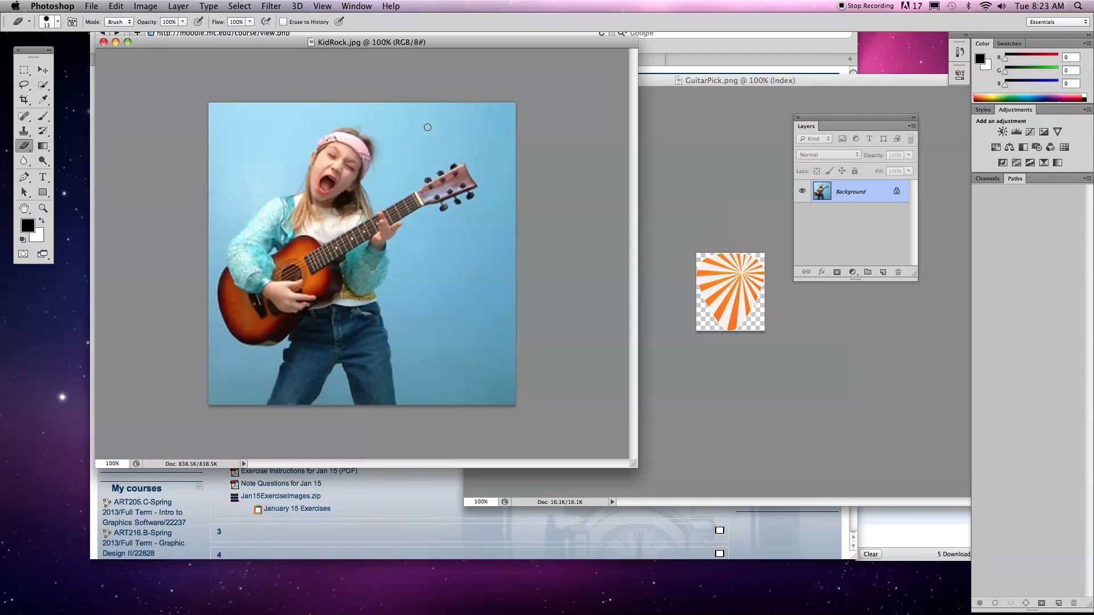
left_click(744, 264)
left_click(274, 98)
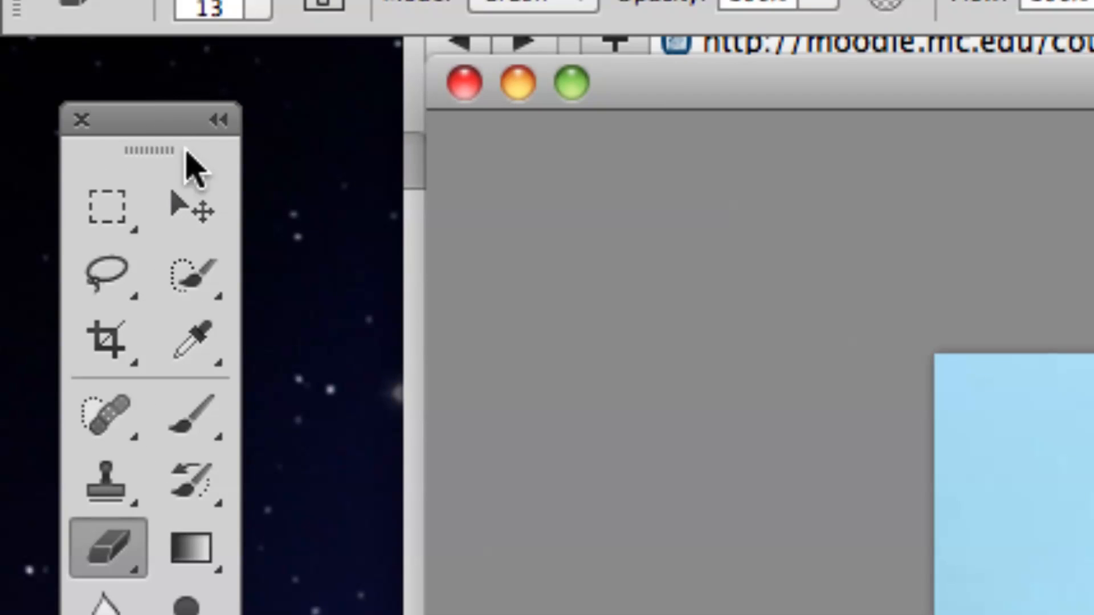
left_click(200, 219)
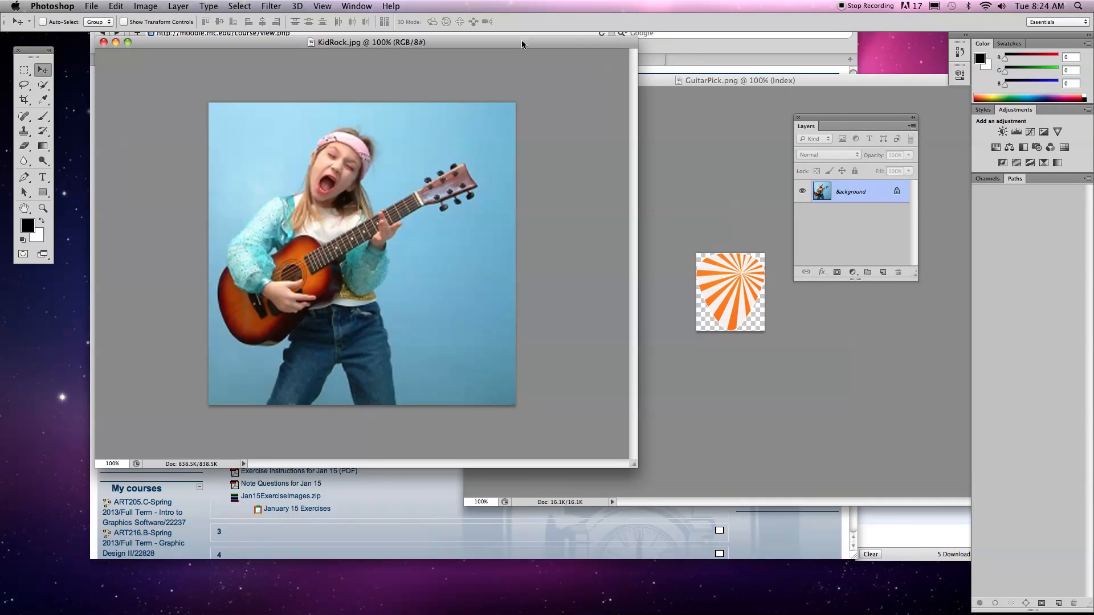
left_click_drag(521, 41, 467, 83)
Try to copy the guitar pick from GuitarPick.png onto the KidRock.jpg photo with the Move tool.
left_click(647, 203)
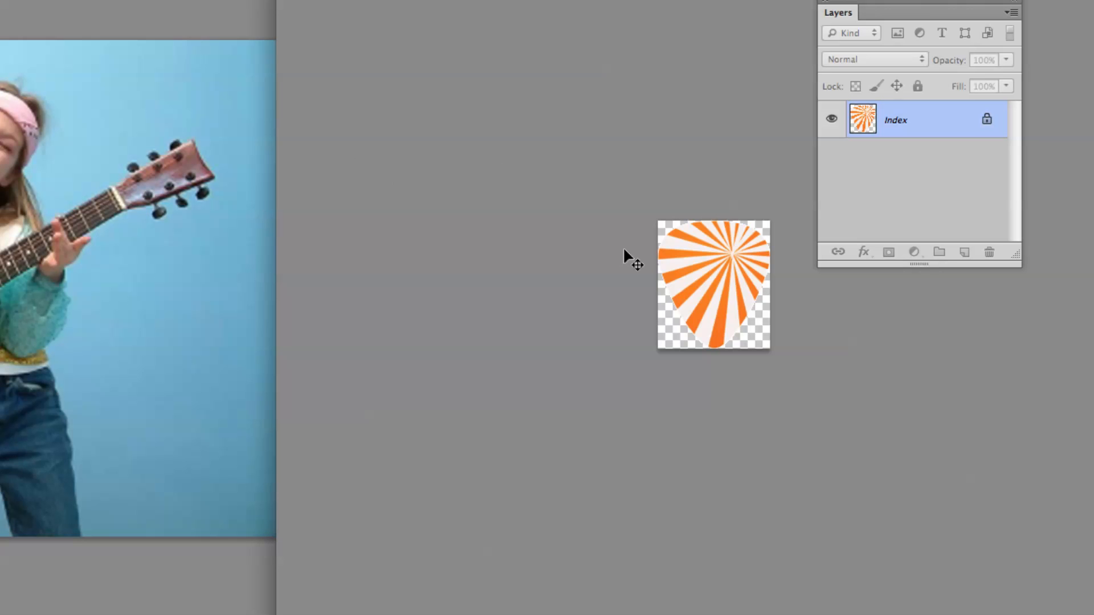
left_click_drag(718, 273, 254, 178)
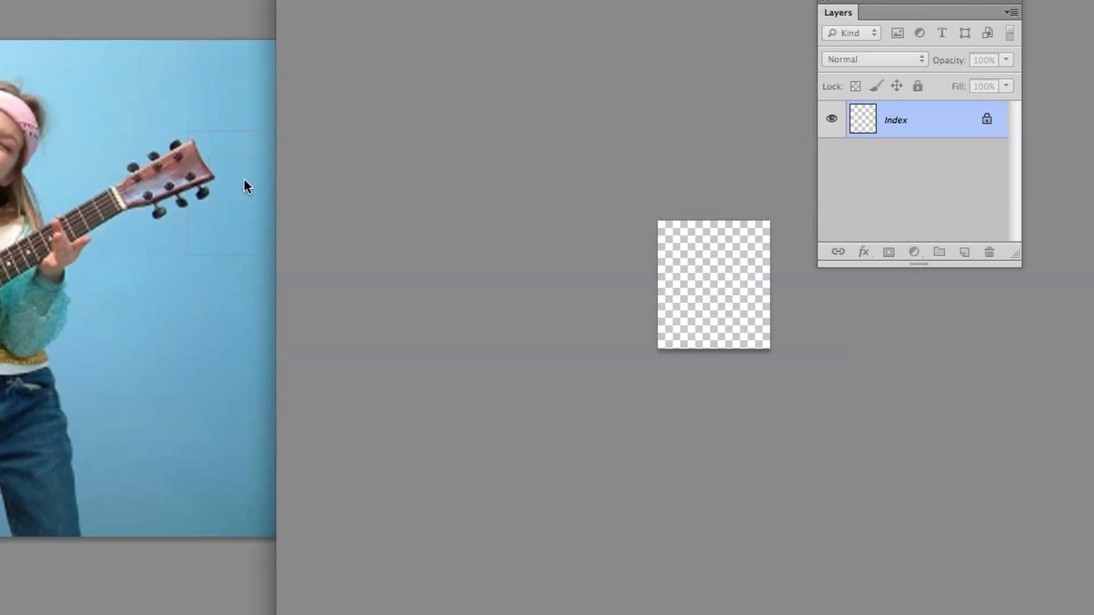
left_click_drag(159, 276, 160, 278)
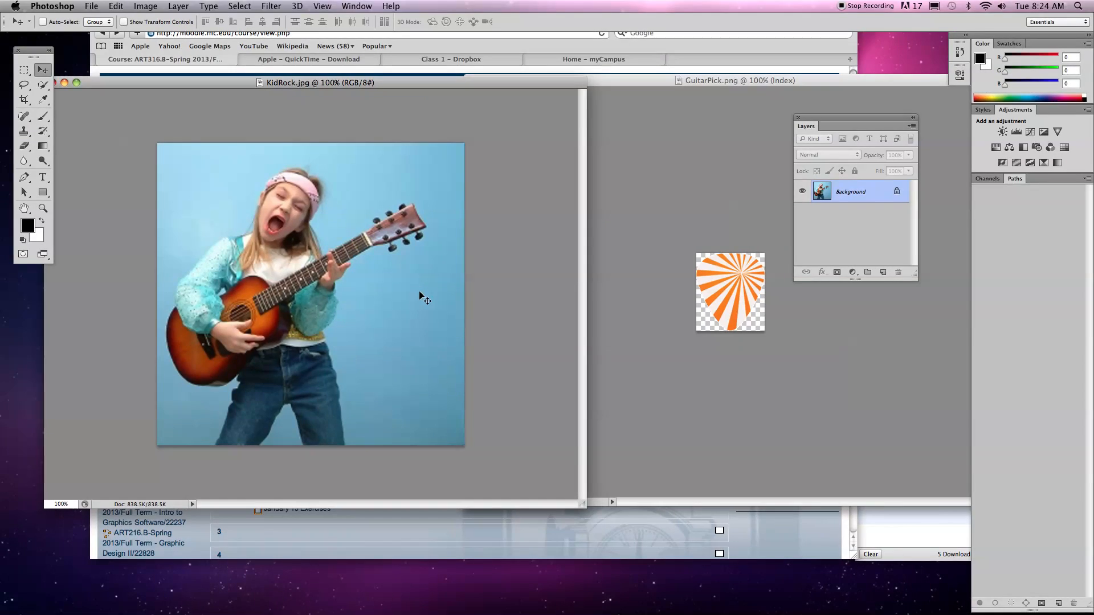
Close GuitarPick.png and open Smiley.png from the Jan15ExerciseImages folder in Photoshop.
left_click(812, 319)
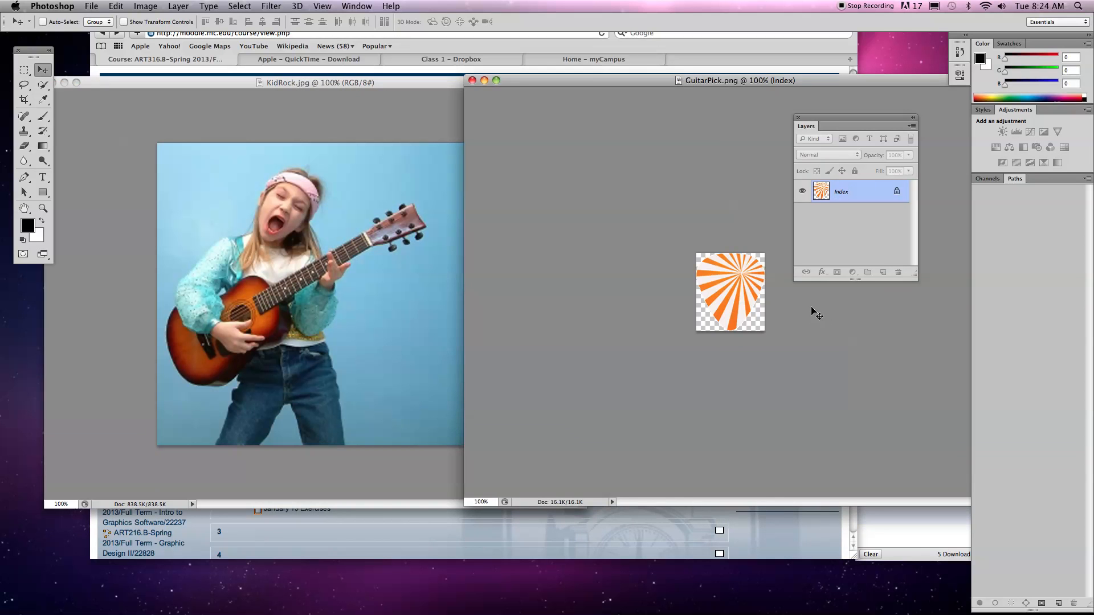
left_click(472, 80)
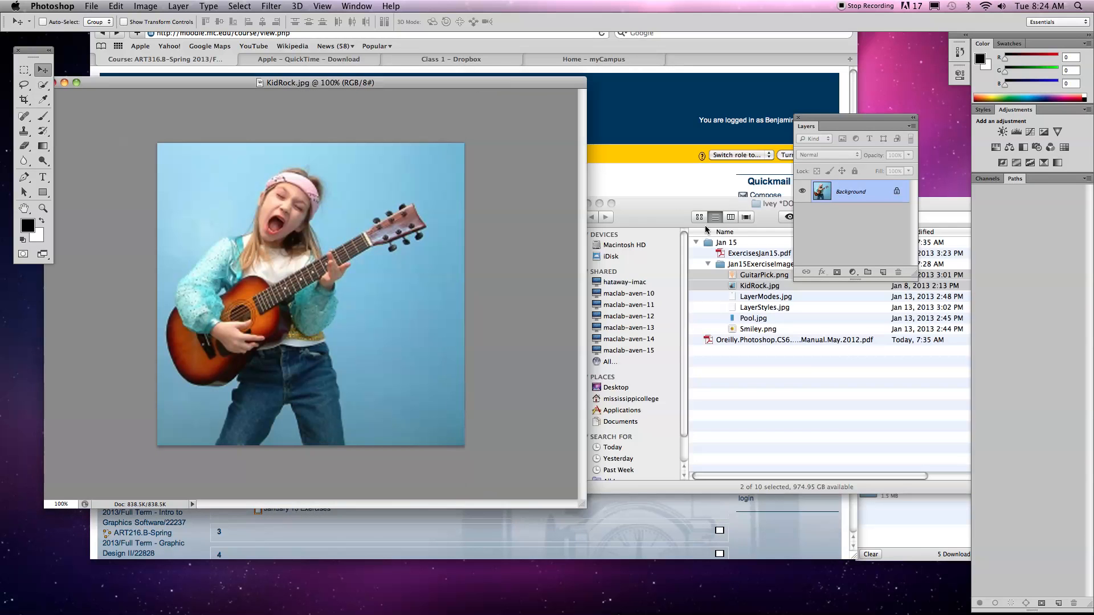
left_click(812, 362)
left_click(820, 329)
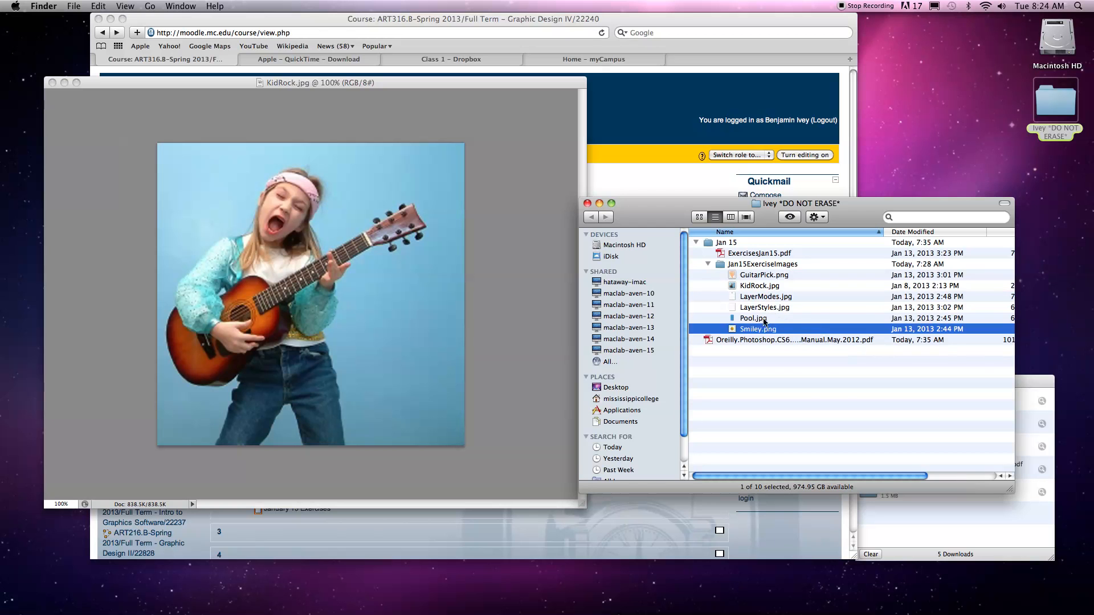
left_click(750, 319)
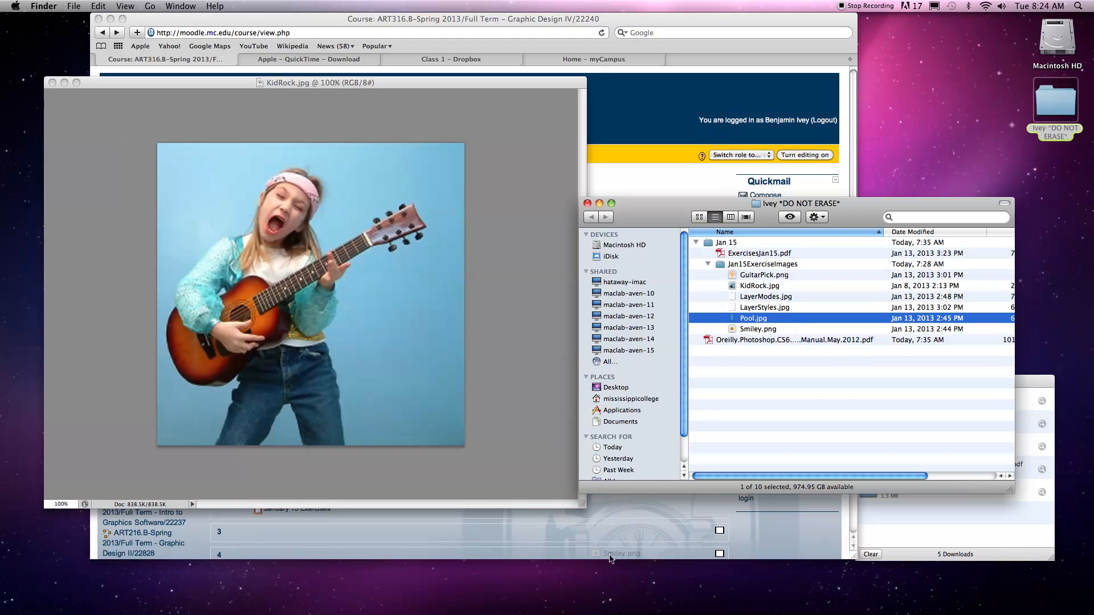
mouse_move(461, 610)
left_click(351, 585)
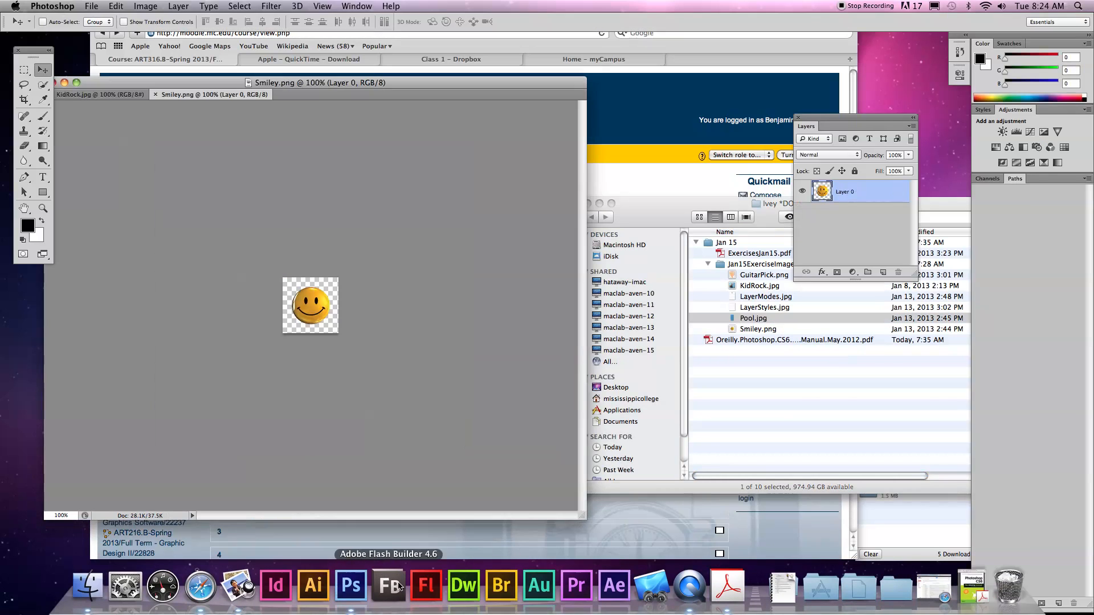
Copy the smiley from a floating Smiley.png window into KidRock.jpg as a new layer and position it below the guitar's headstock.
left_click_drag(214, 101, 540, 108)
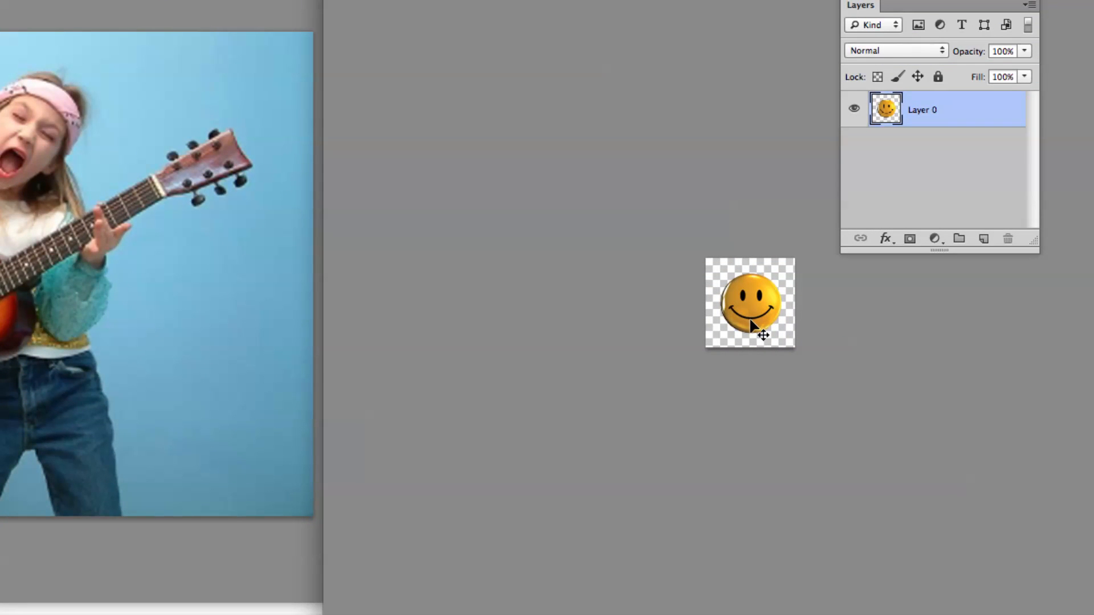
left_click_drag(751, 321, 260, 329)
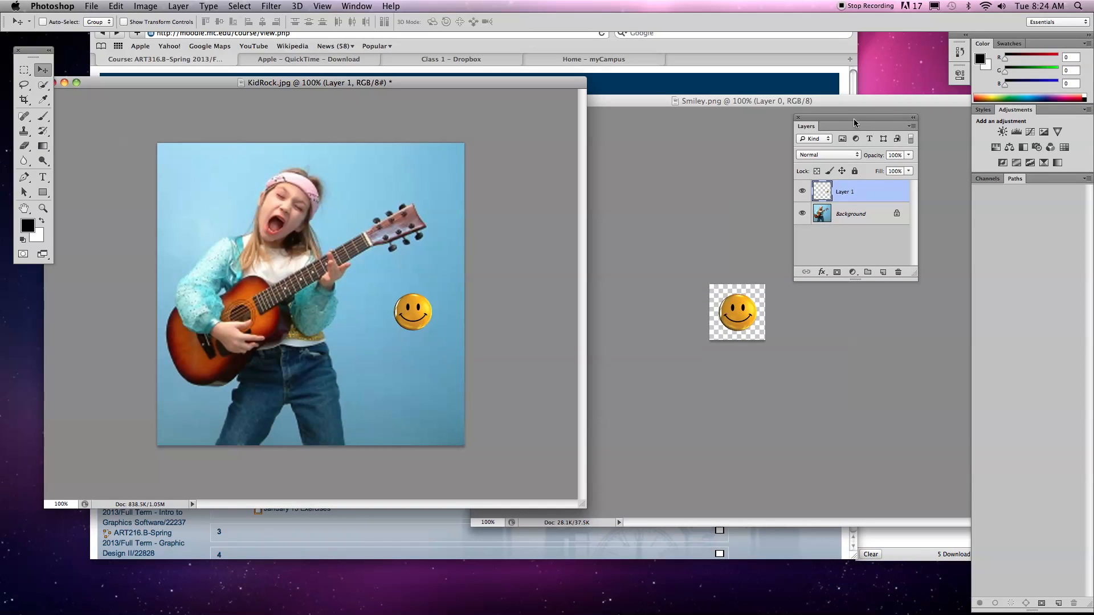
left_click_drag(854, 119, 531, 218)
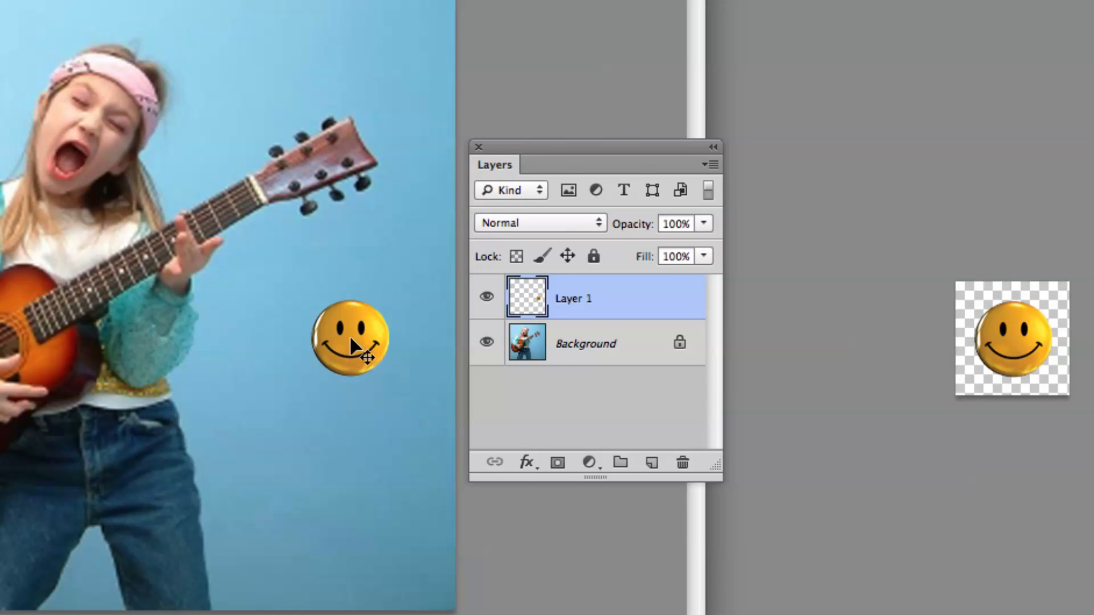
left_click_drag(360, 349, 331, 282)
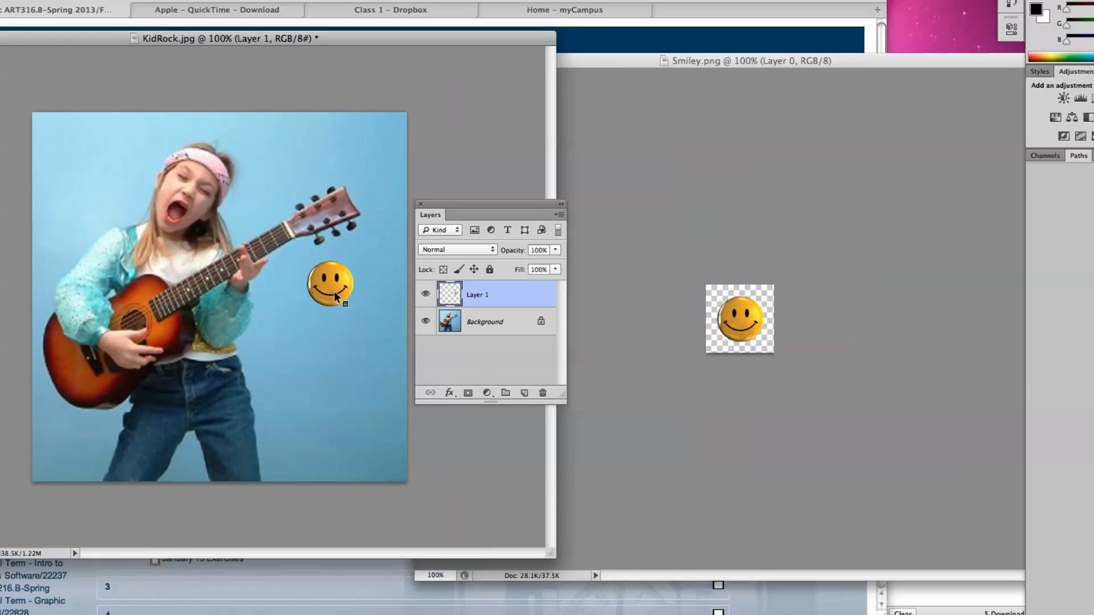
Copy the smiley from Smiley.png into KidRock.jpg as a second smiley layer between the girl's face and the guitar headstock.
left_click_drag(489, 203, 551, 396)
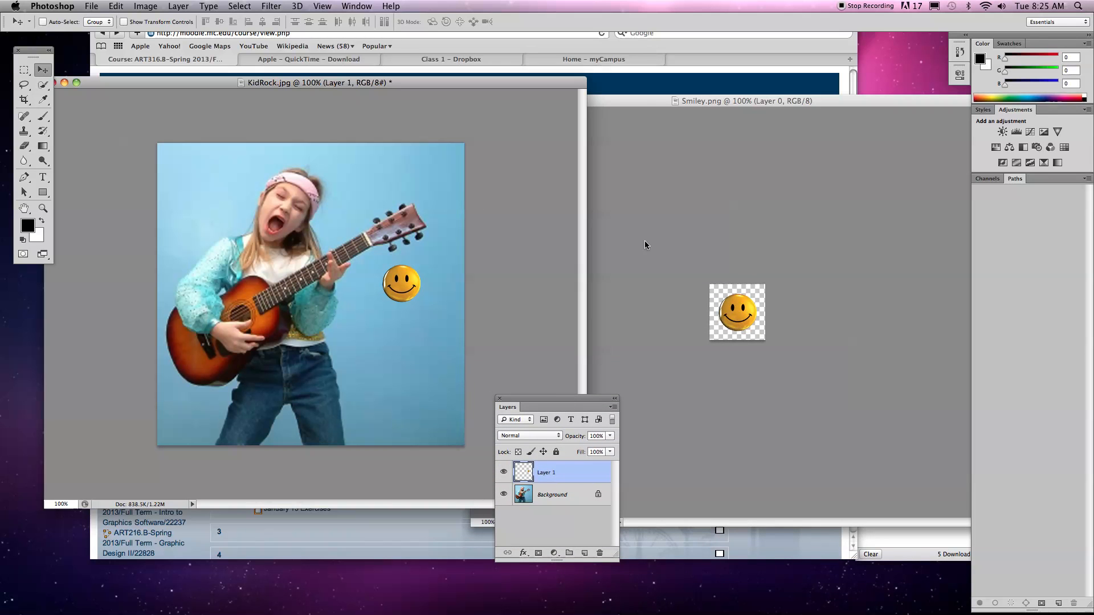
left_click(726, 300)
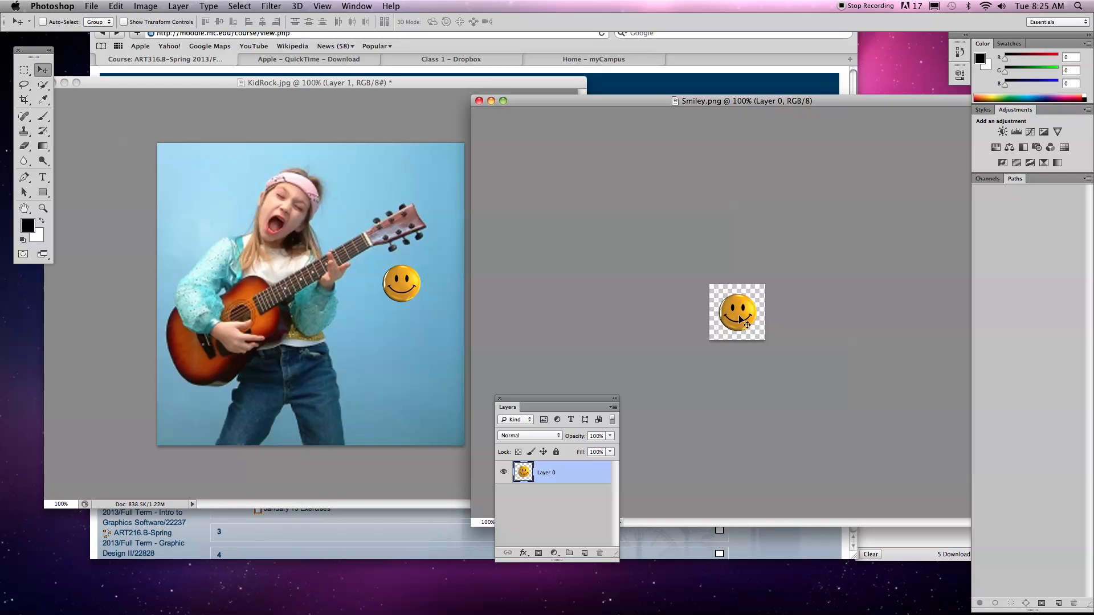
left_click_drag(723, 294, 341, 211)
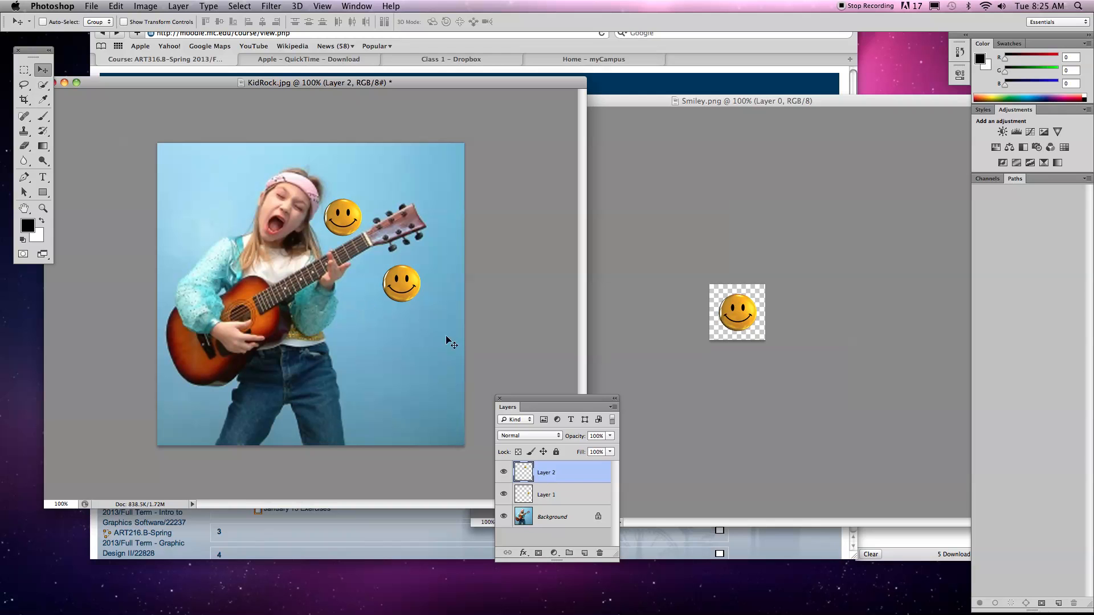
left_click_drag(587, 405, 573, 172)
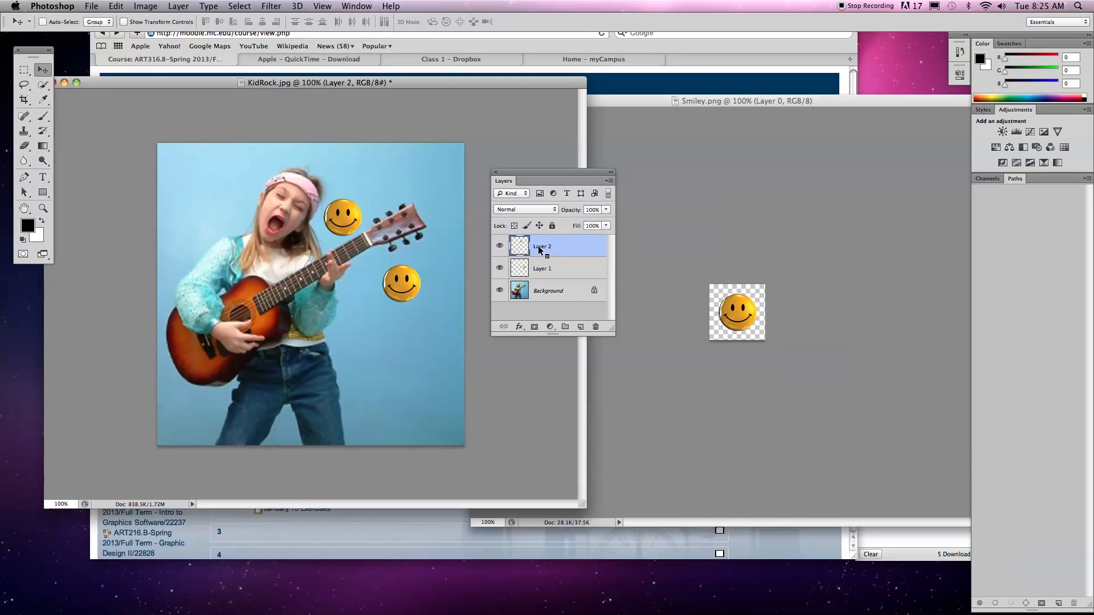
left_click_drag(503, 172, 647, 359)
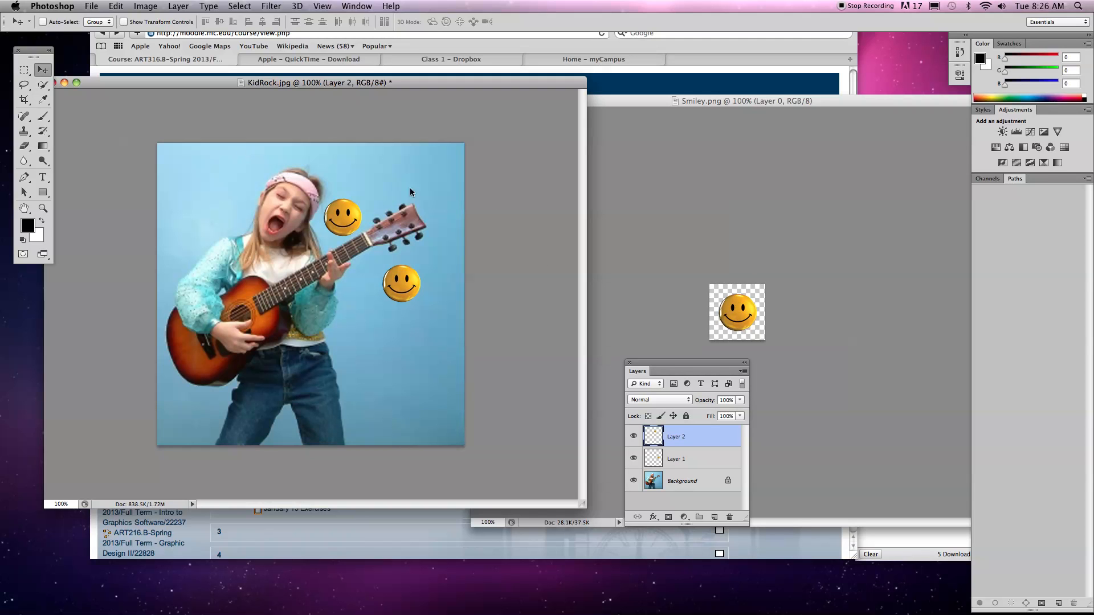
Shift the KidRock.jpg window slightly and examine the image mode options for that document.
left_click_drag(339, 85, 385, 89)
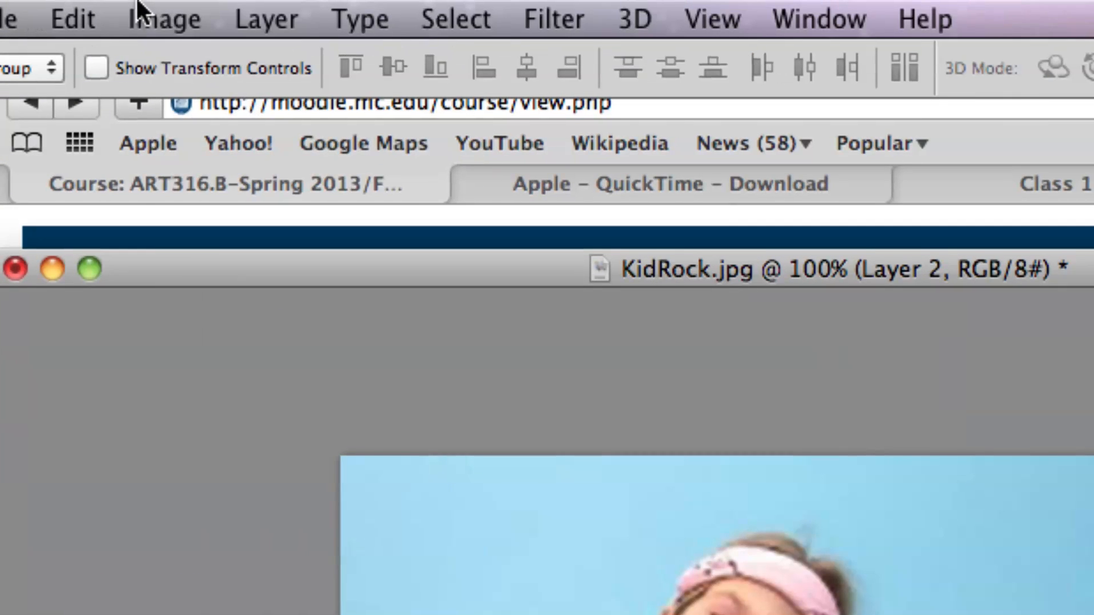
left_click(137, 2)
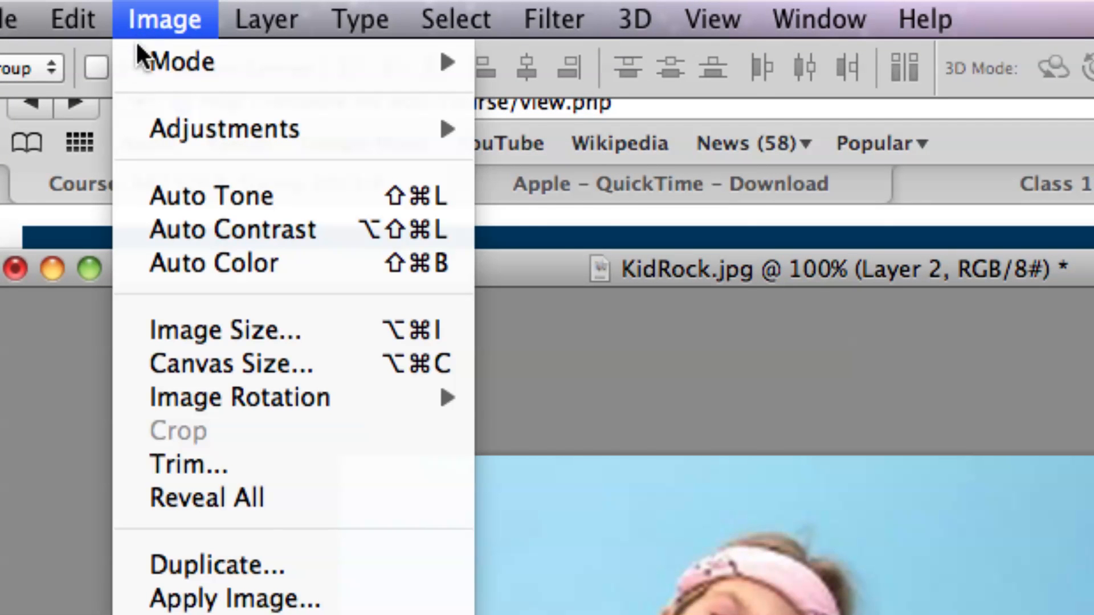
mouse_move(134, 59)
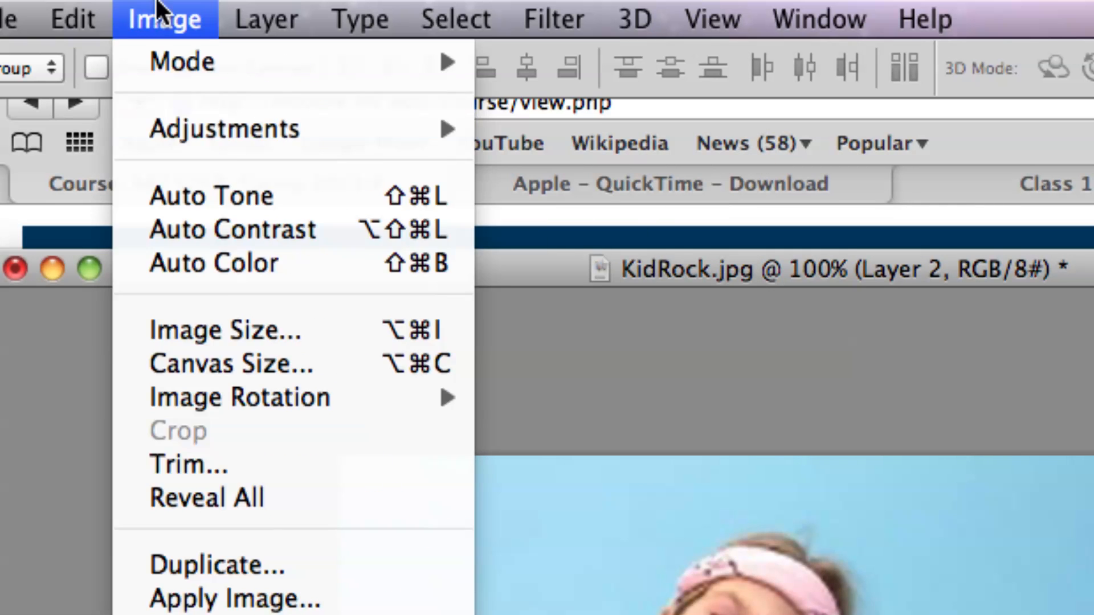
left_click(160, 8)
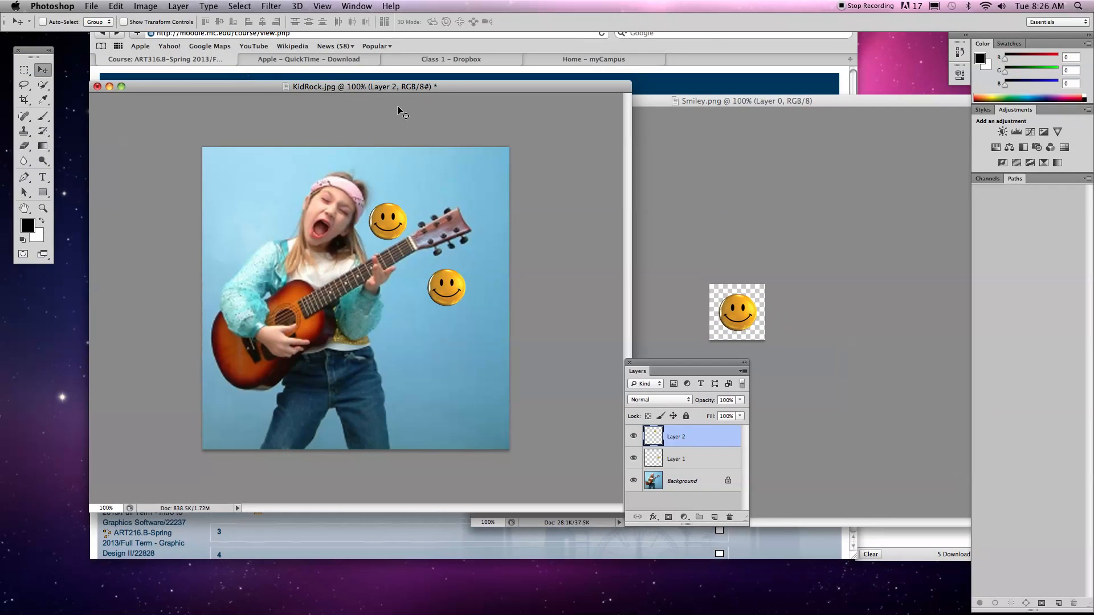
Bring Smiley.png to the front, move its window over the photo and examine its image mode options.
left_click(757, 198)
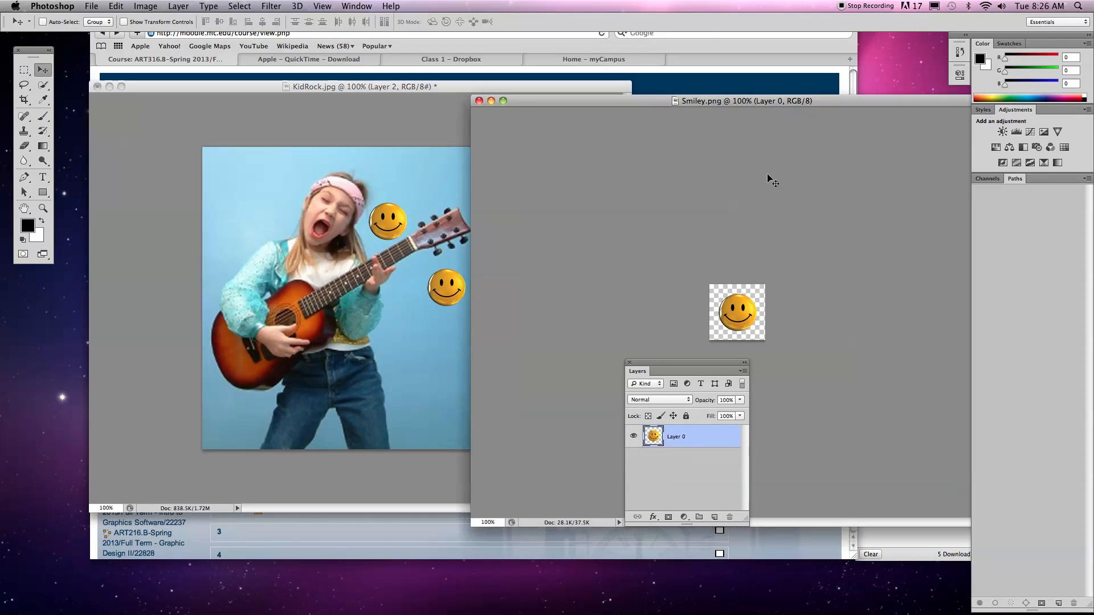
left_click_drag(577, 105, 465, 100)
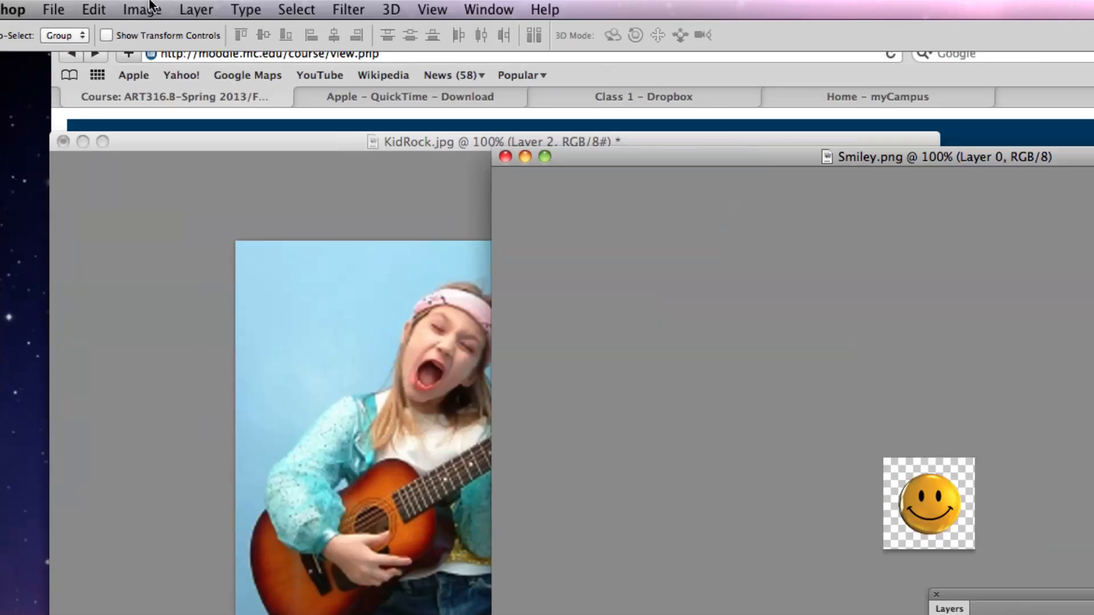
left_click(151, 7)
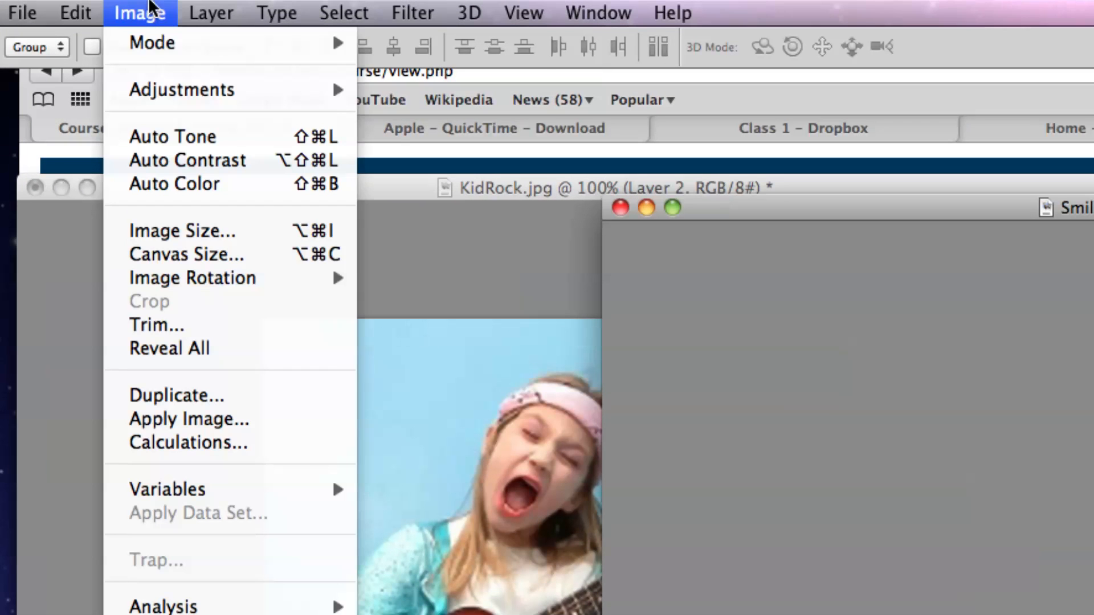
mouse_move(149, 31)
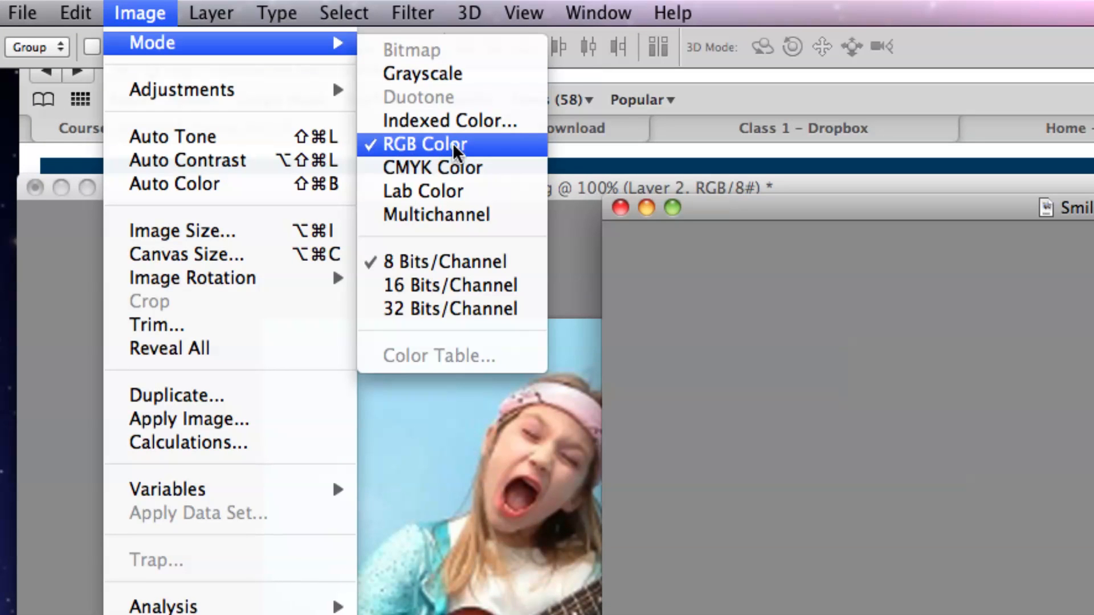
left_click(165, 10)
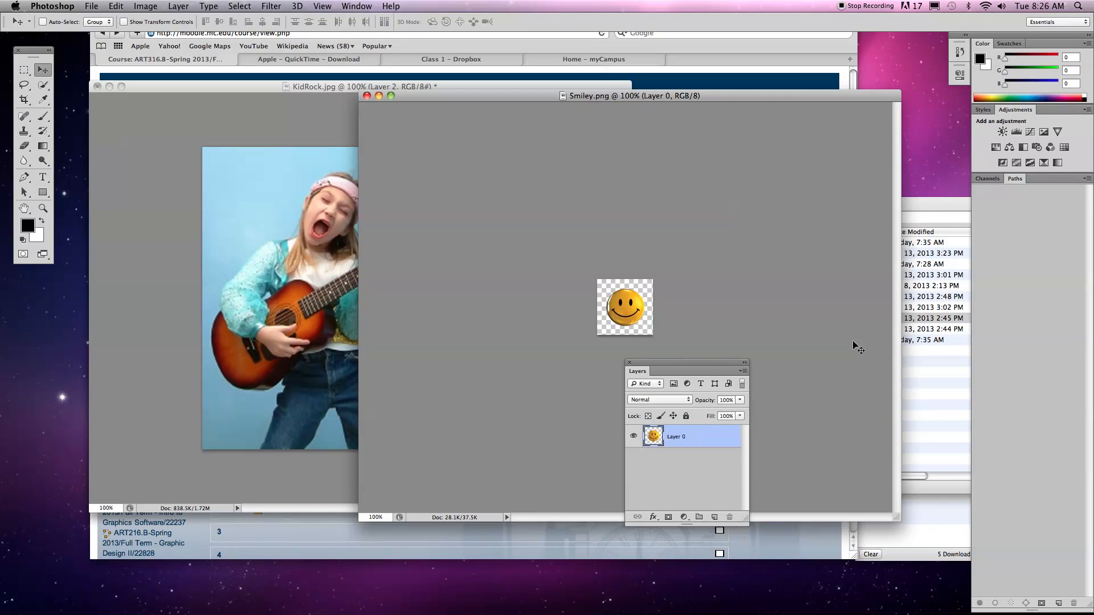
Open GuitarPick.png from the Finder file list in Photoshop again and reposition its window.
left_click(918, 340)
left_click(755, 276)
mouse_move(570, 612)
left_click_drag(373, 588, 351, 587)
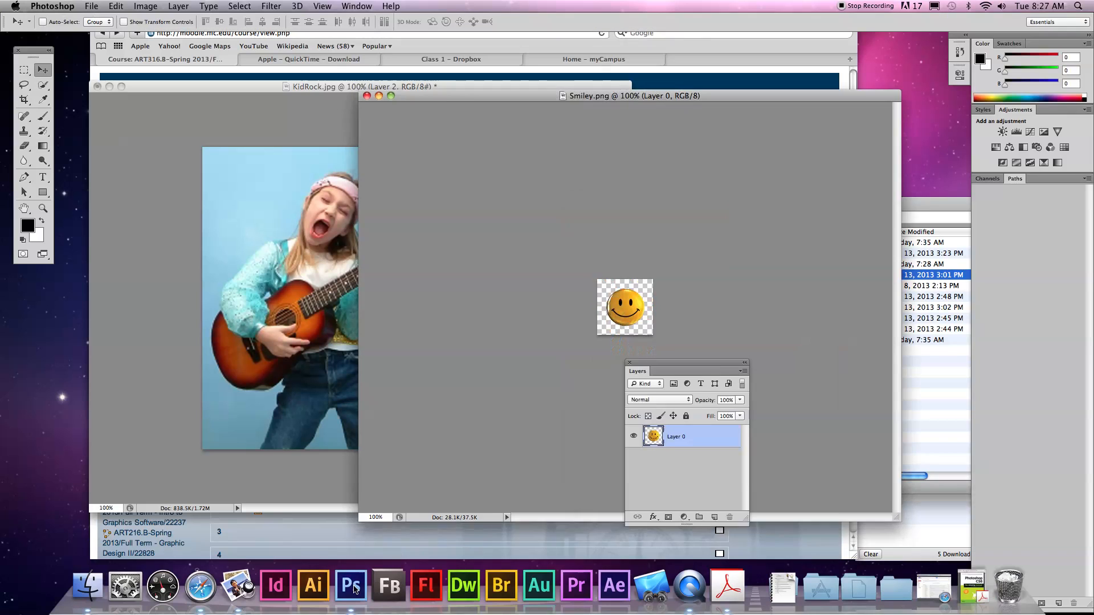
left_click_drag(512, 106, 290, 112)
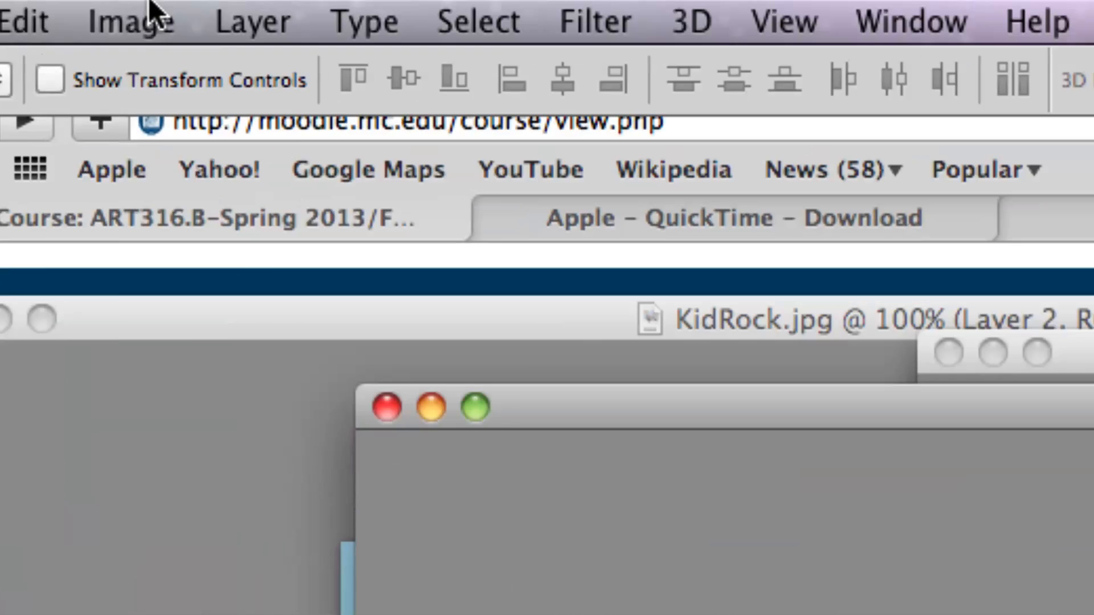
Check the color mode of GuitarPick.png and try to copy its pick onto the KidRock.jpg photo with the Move tool.
left_click(139, 4)
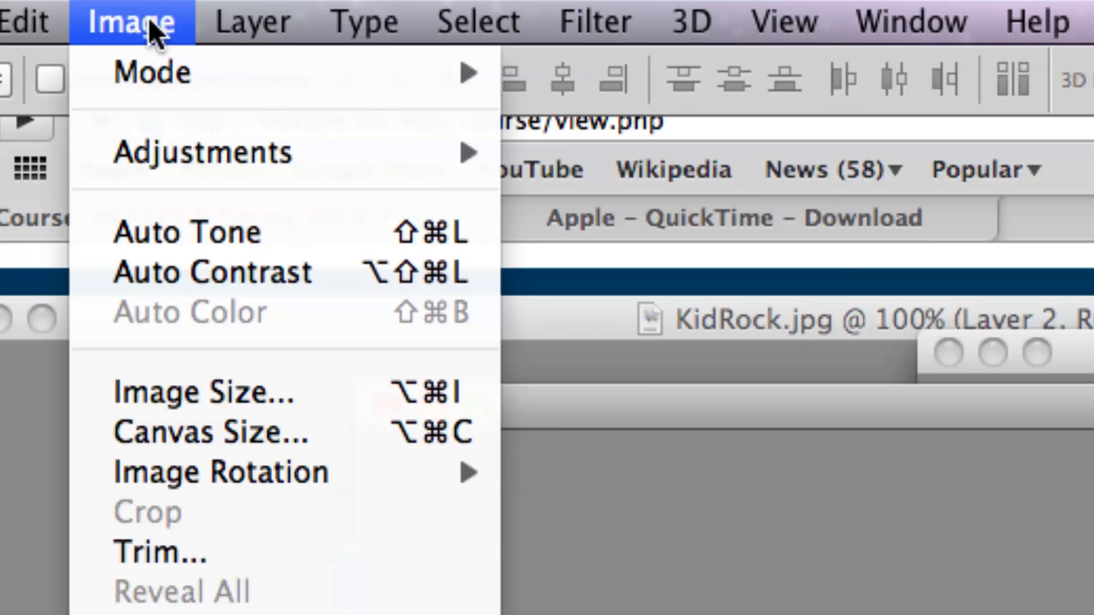
mouse_move(152, 18)
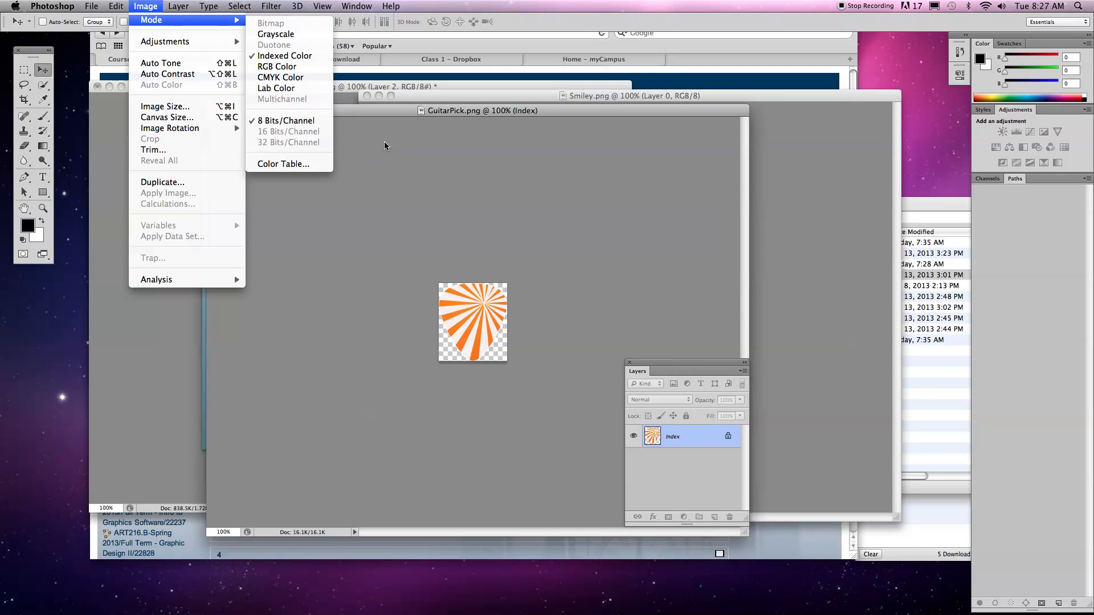
left_click(385, 144)
left_click_drag(333, 108, 527, 102)
left_click_drag(638, 282, 253, 223)
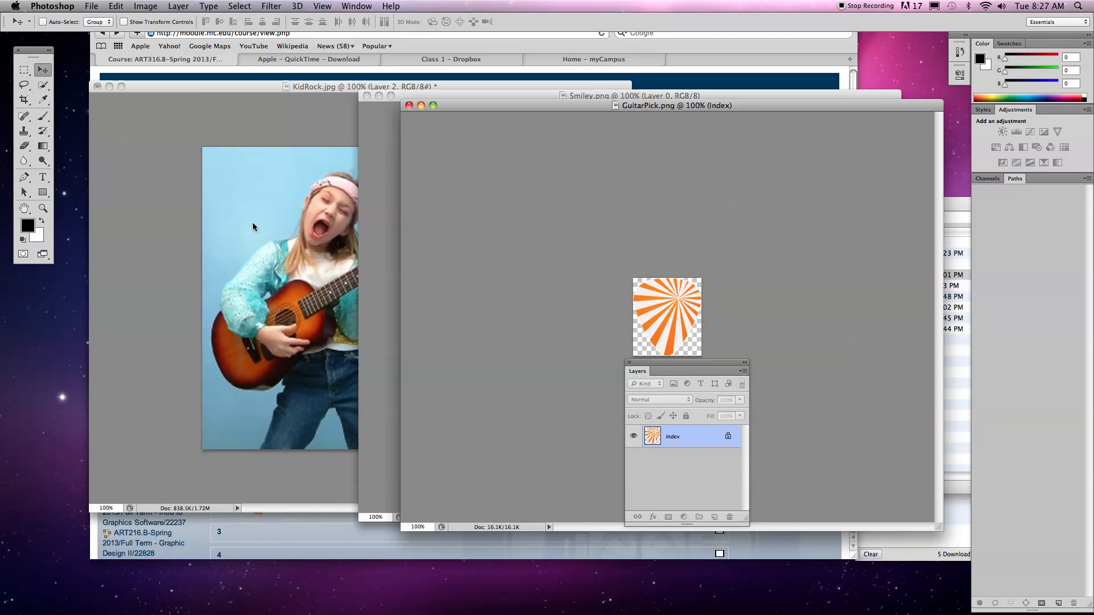
Move the GuitarPick.png window aside and copy the smiley from Smiley.png into KidRock.jpg as a third smiley layer beside the girl's right shoulder.
left_click_drag(508, 106, 722, 176)
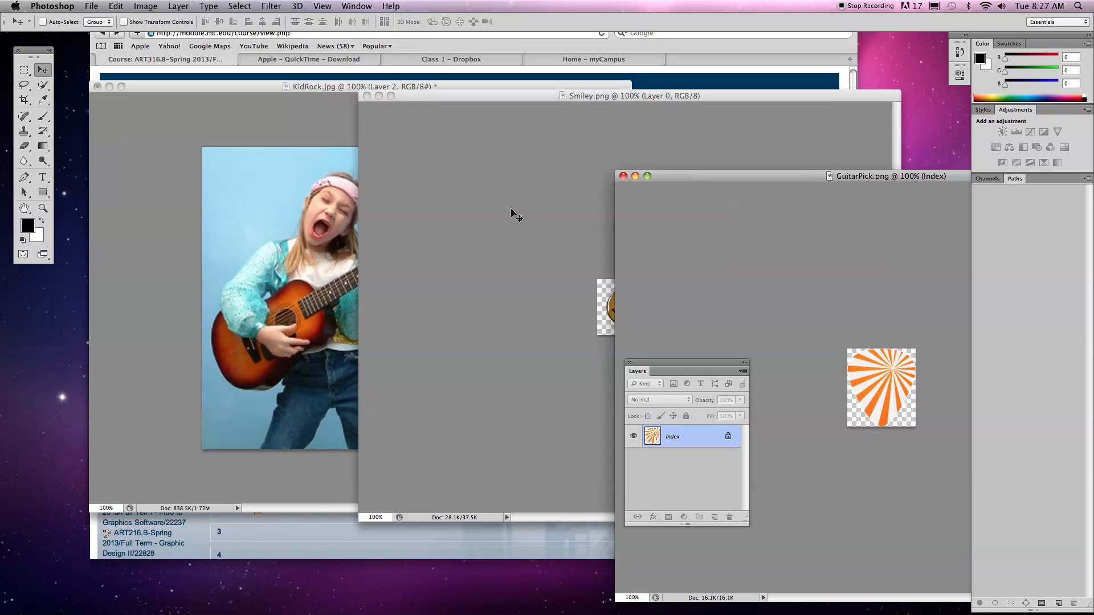
left_click(511, 207)
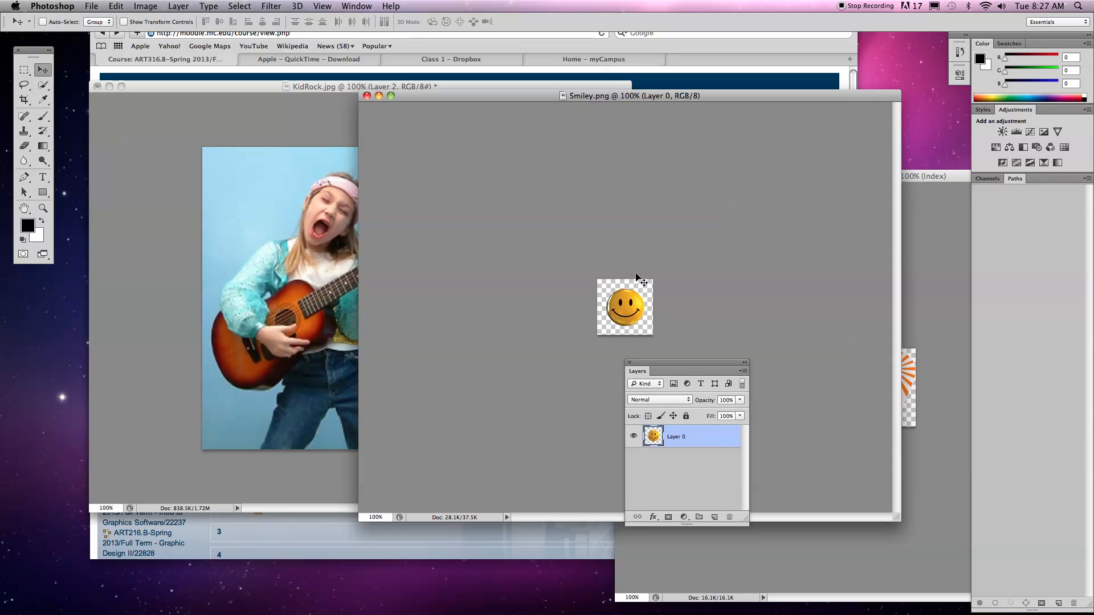
left_click_drag(637, 277, 238, 254)
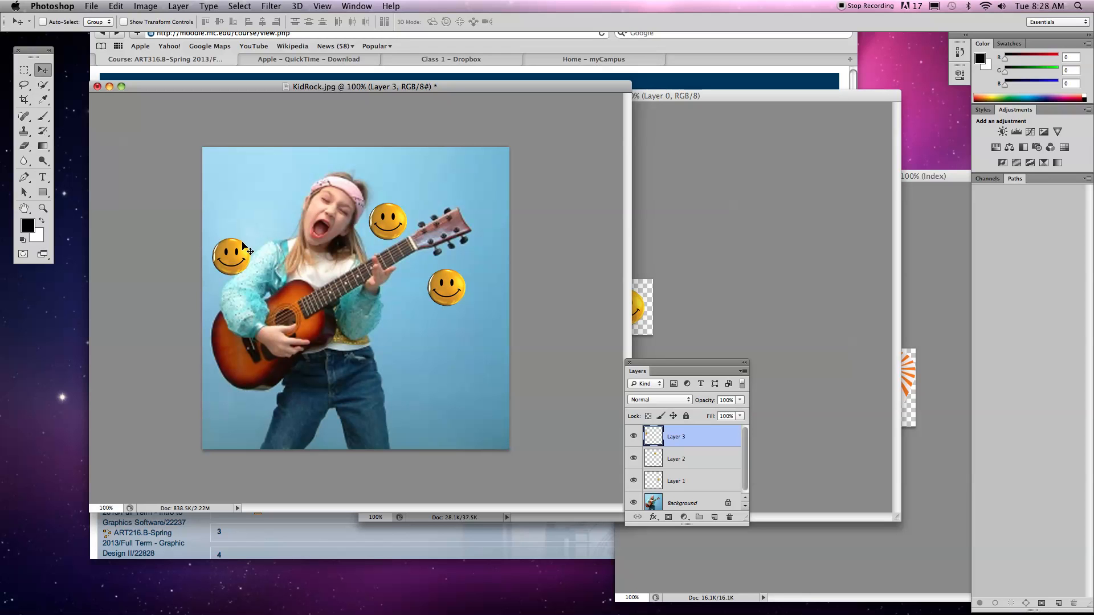
Bring GuitarPick.png to the front, reposition its window and convert the image to RGB Color mode.
left_click(904, 264)
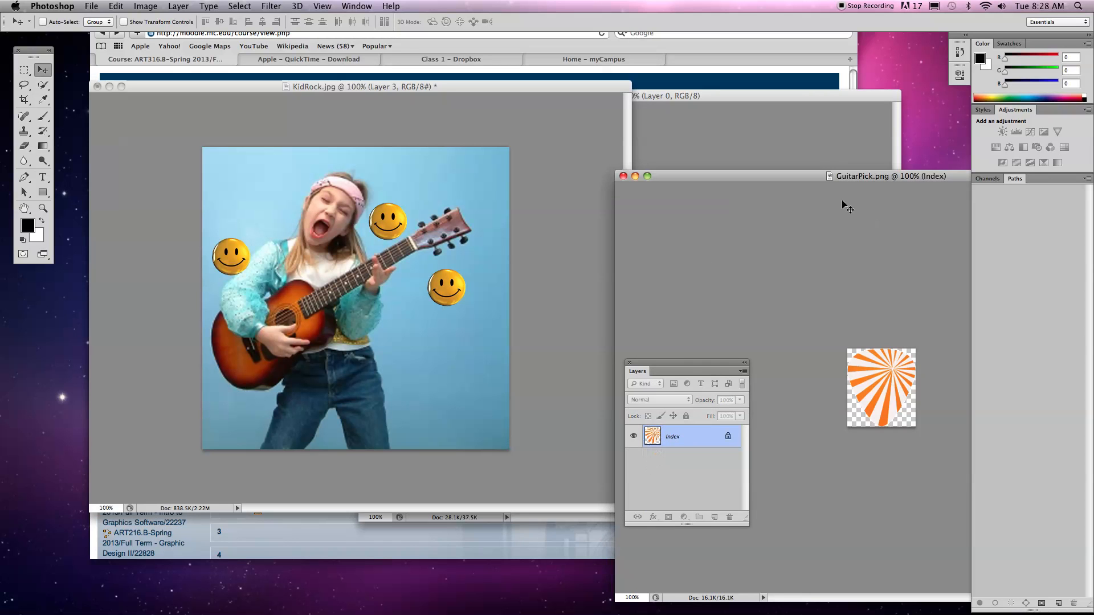
left_click_drag(778, 174, 559, 96)
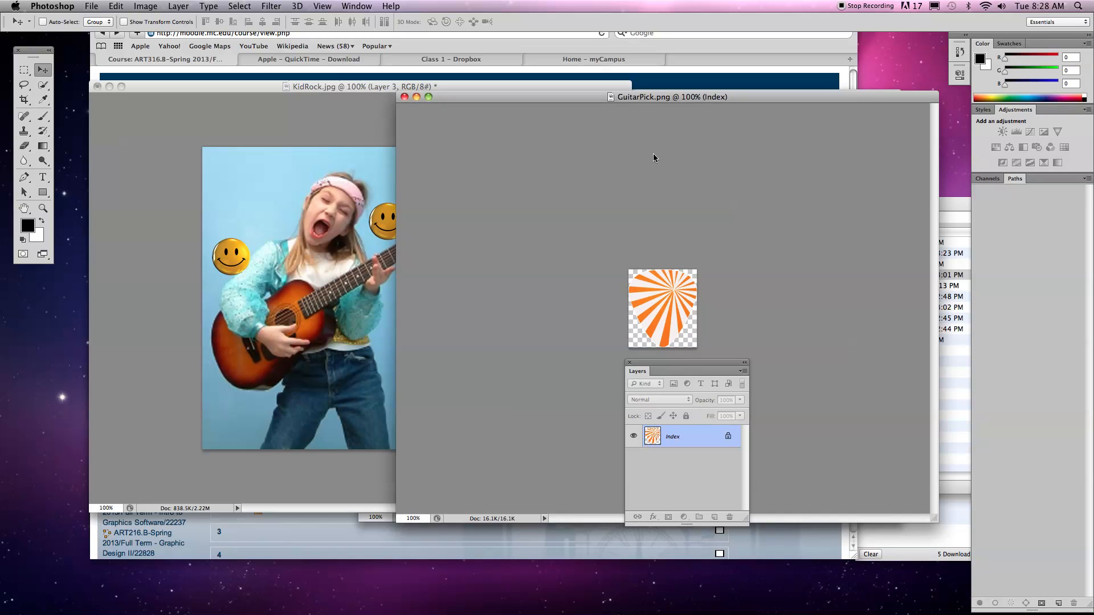
left_click_drag(650, 100, 652, 74)
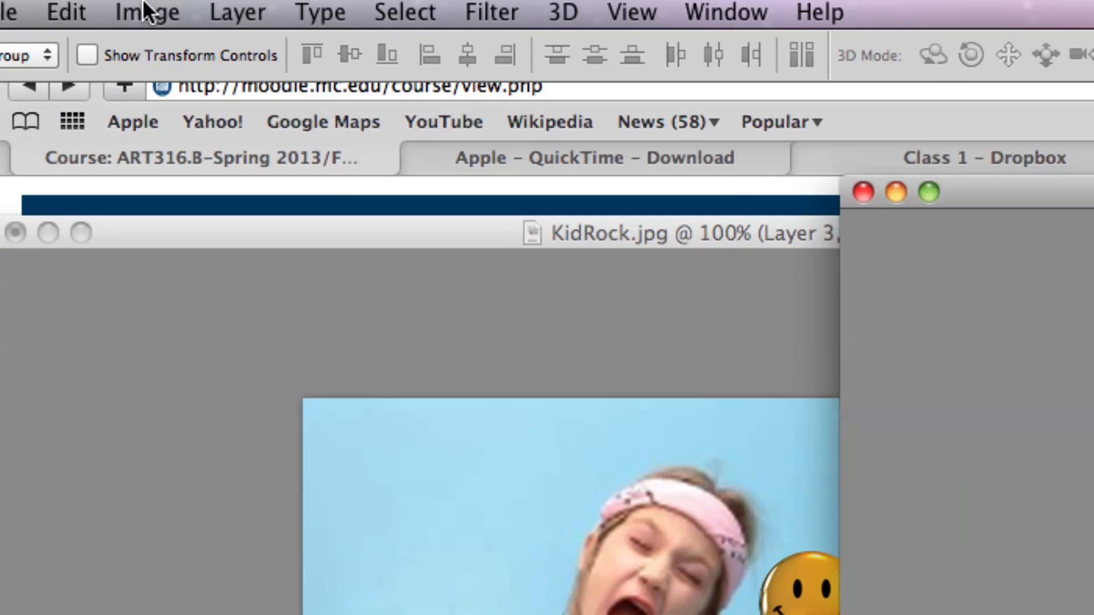
left_click(147, 5)
mouse_move(155, 14)
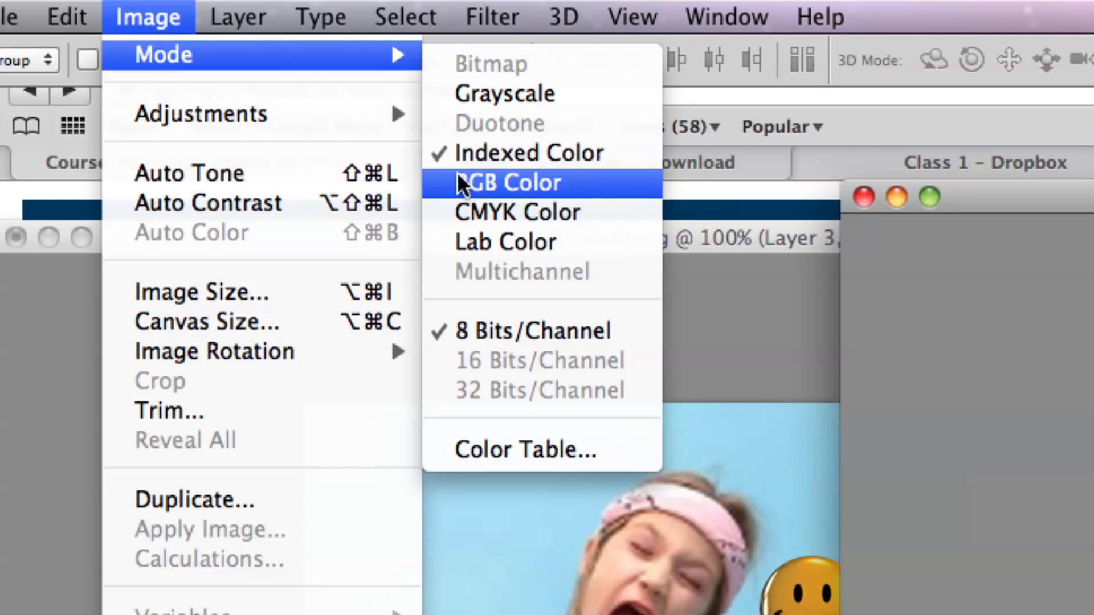
left_click(507, 182)
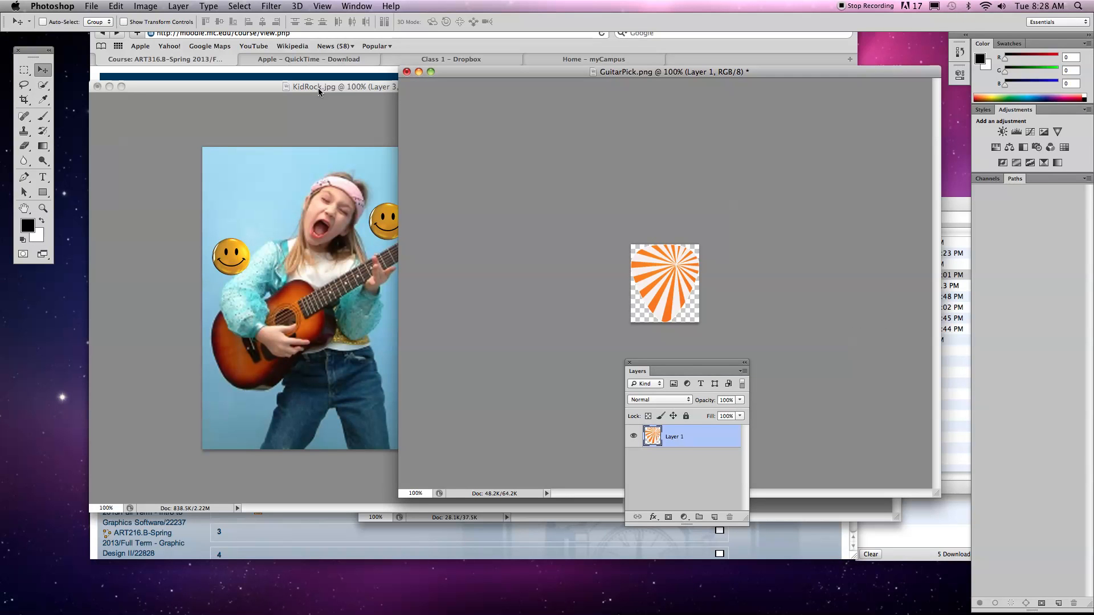
Copy the guitar pick into KidRock.jpg as a new layer below the guitar neck and review that document's color mode options.
left_click_drag(463, 72, 568, 70)
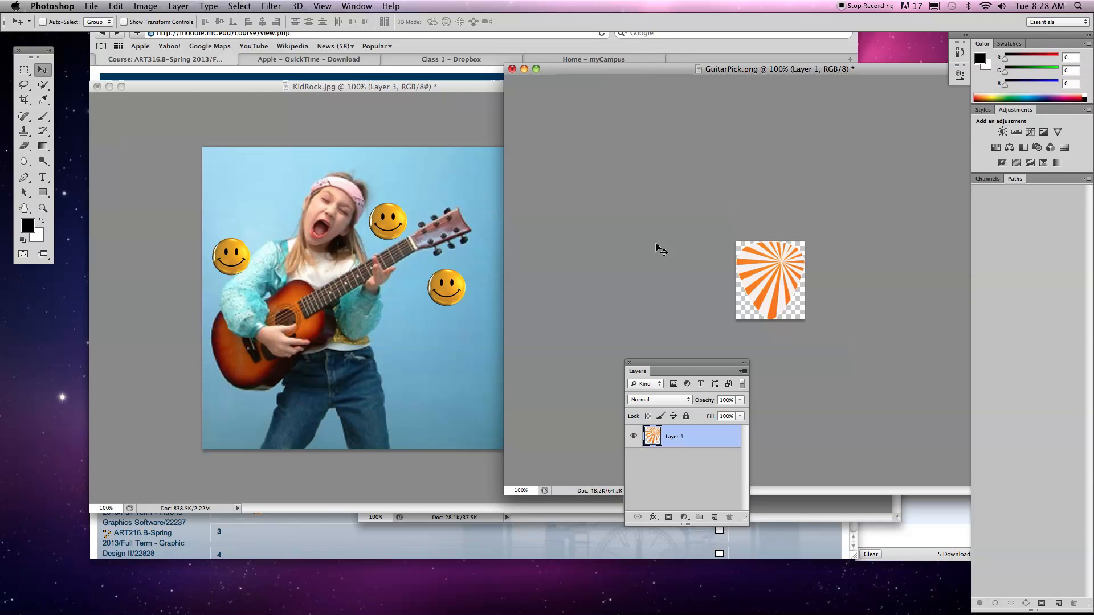
left_click_drag(764, 266, 366, 301)
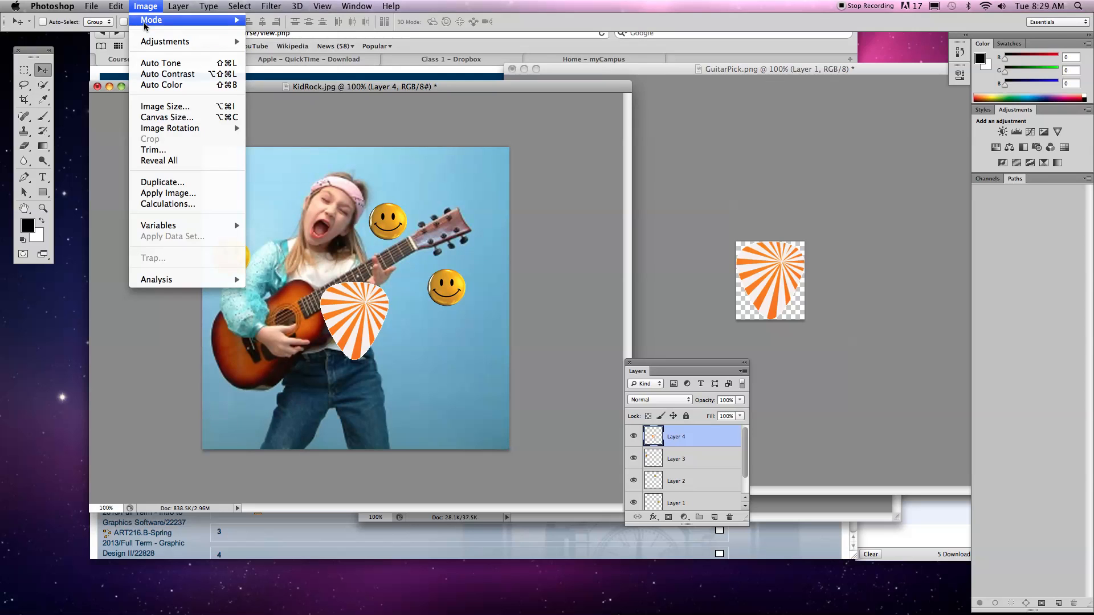
mouse_move(146, 22)
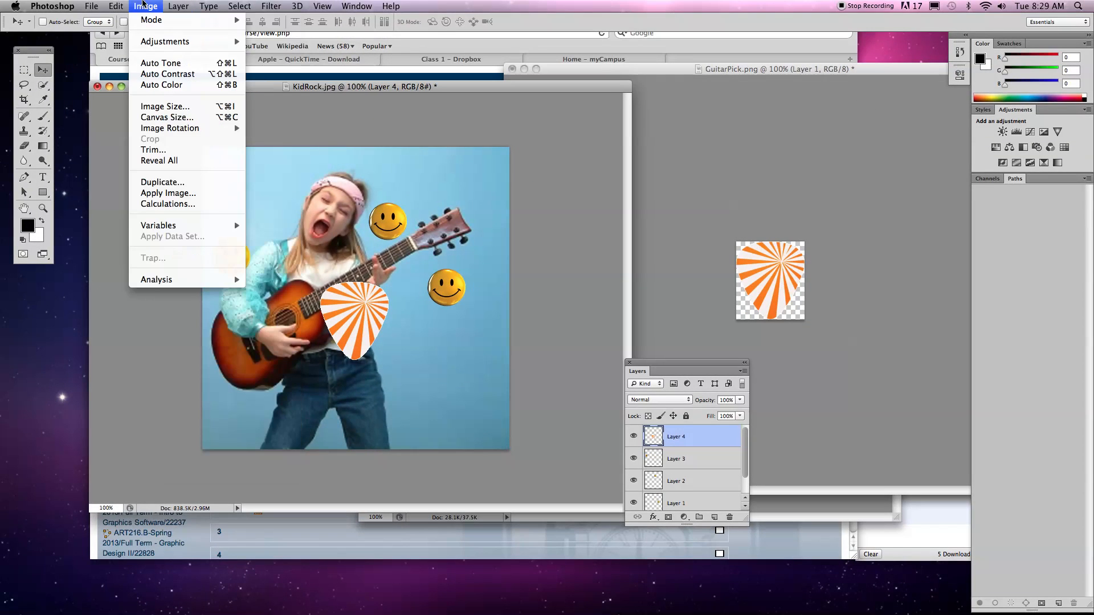
left_click(892, 324)
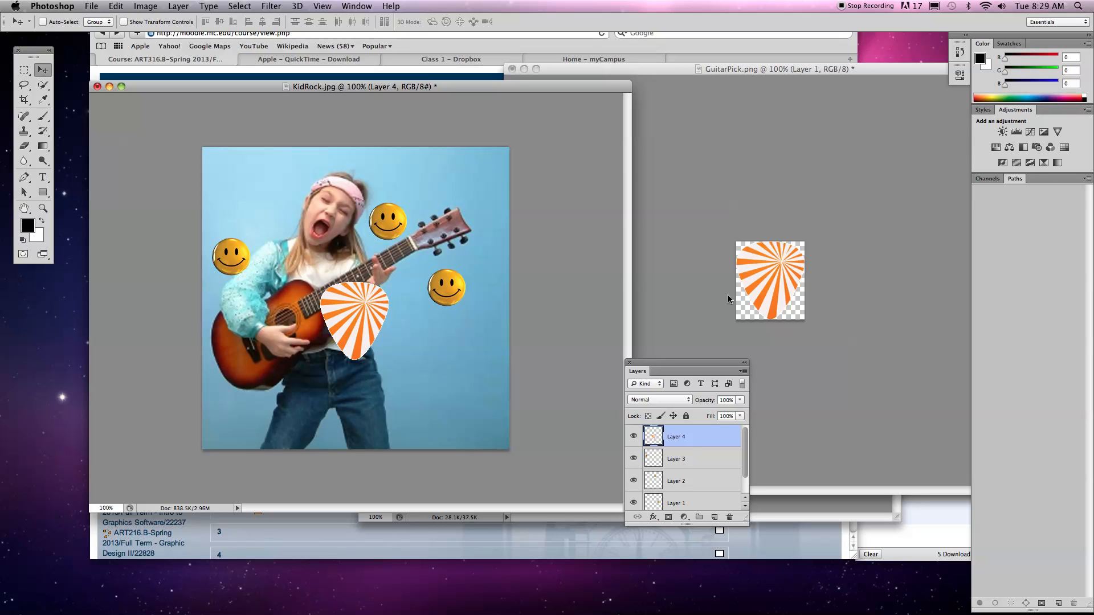
Enlarge the Layers panel to show every layer and move the guitar pick around the photo, ending over the smiley below the headstock.
left_click_drag(688, 368, 631, 165)
left_click_drag(689, 326, 684, 412)
left_click_drag(365, 315, 441, 366)
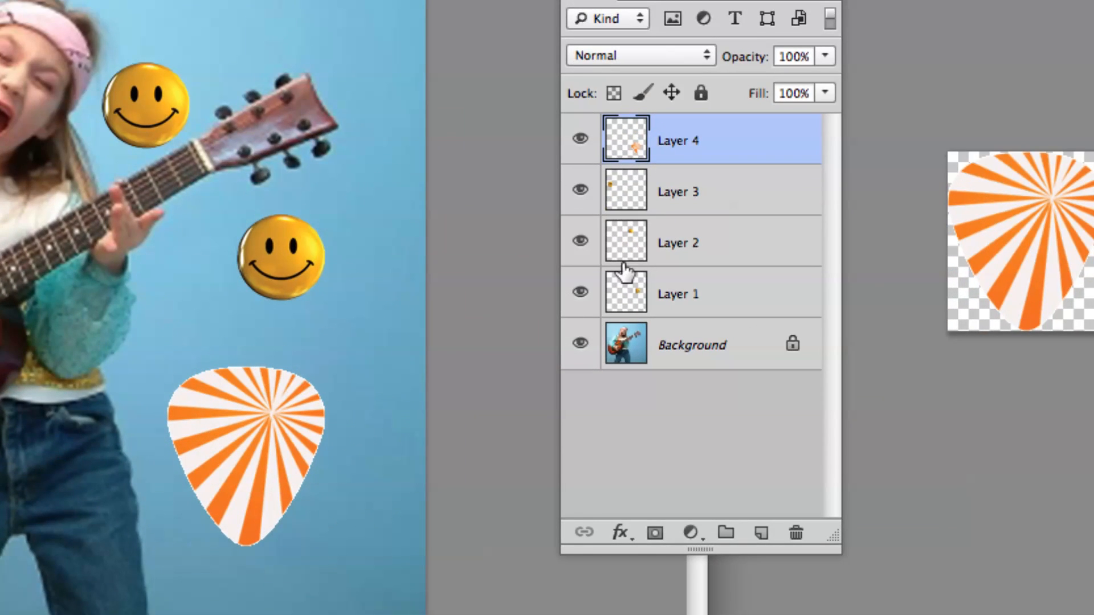
left_click_drag(254, 420, 294, 295)
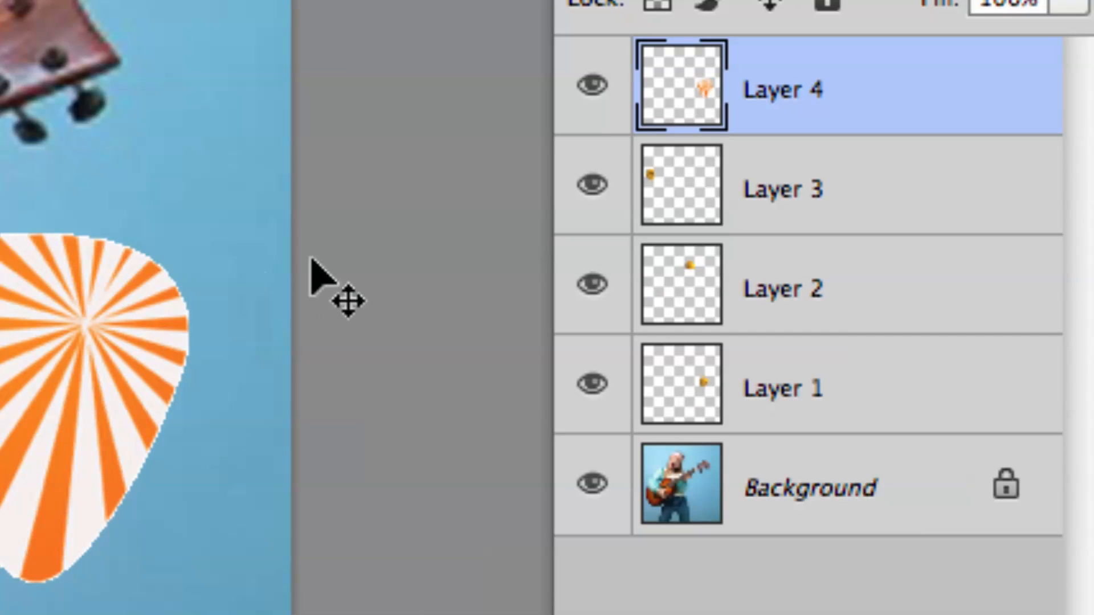
left_click_drag(312, 262, 207, 213)
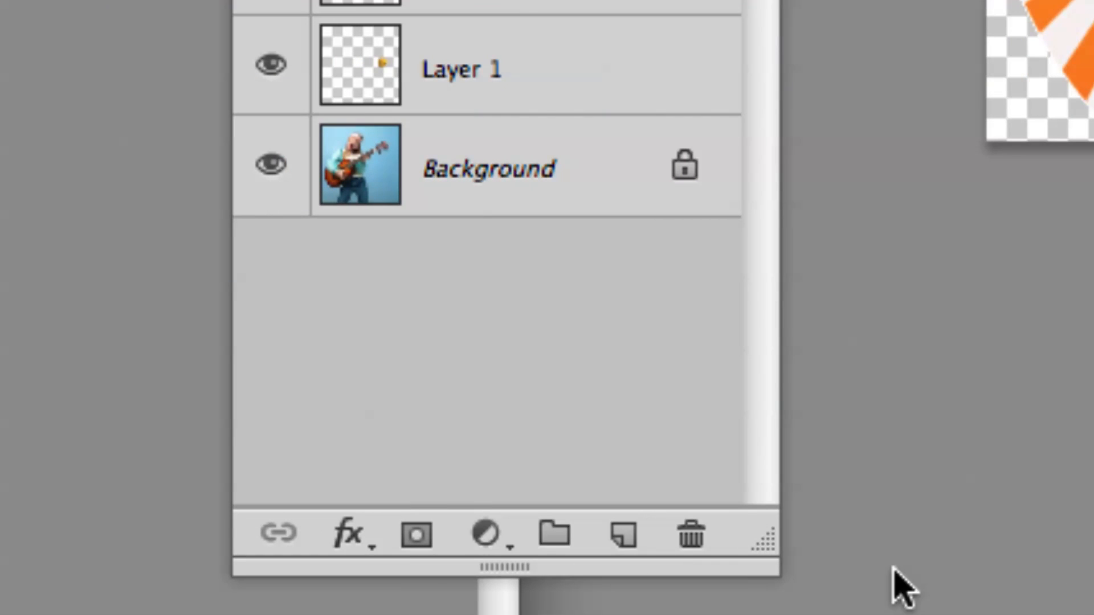
Delete Layer 4 with the guitar pick and move the Layer 3 smiley slightly down toward the photo's left edge.
left_click(689, 538)
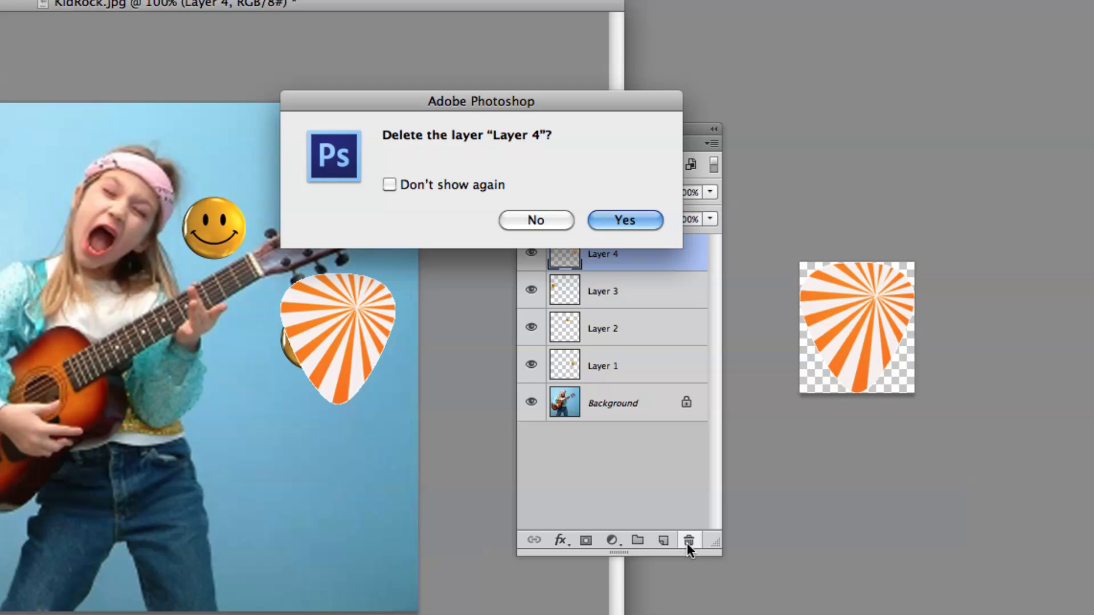
left_click(644, 220)
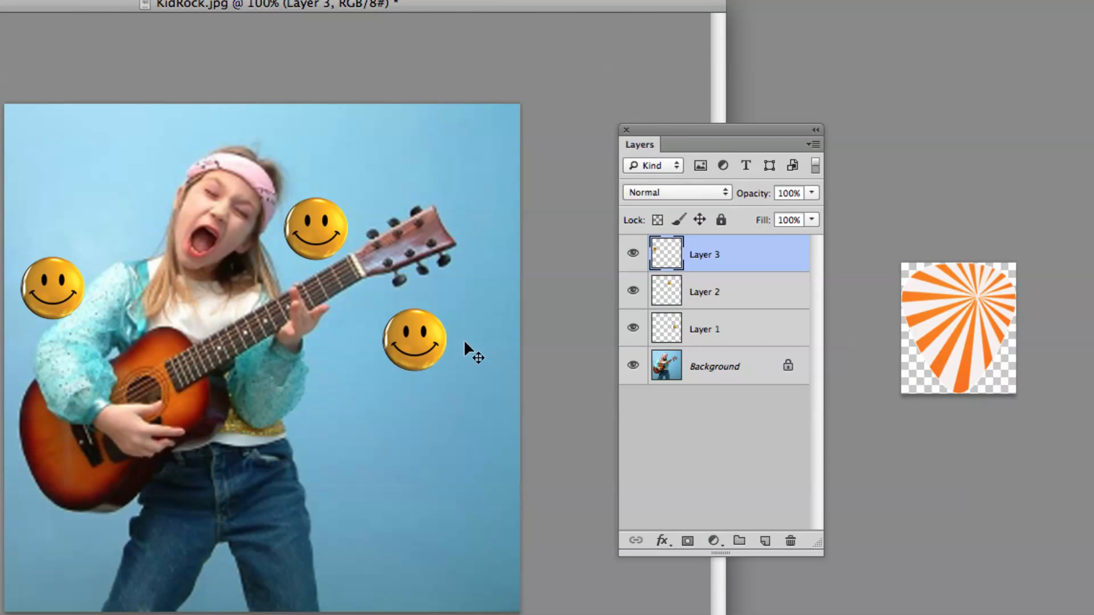
left_click_drag(447, 356, 432, 376)
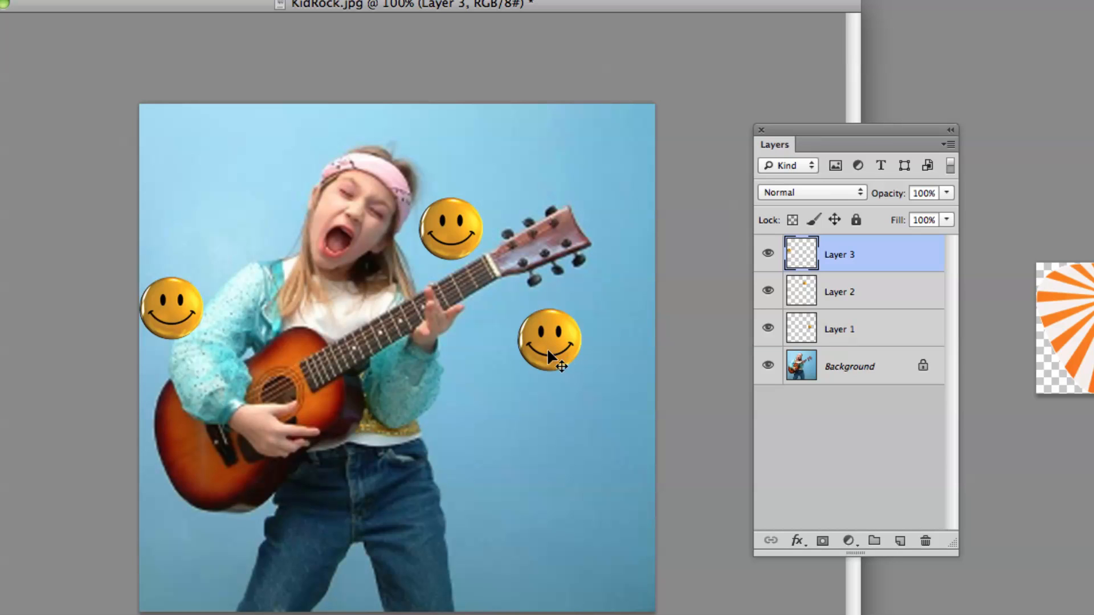
Select each smiley layer in turn, moving Layer 3 onto the sleeve, Layer 2 beside the hair, and Layer 1 slightly toward the guitar.
left_click_drag(538, 338, 618, 351)
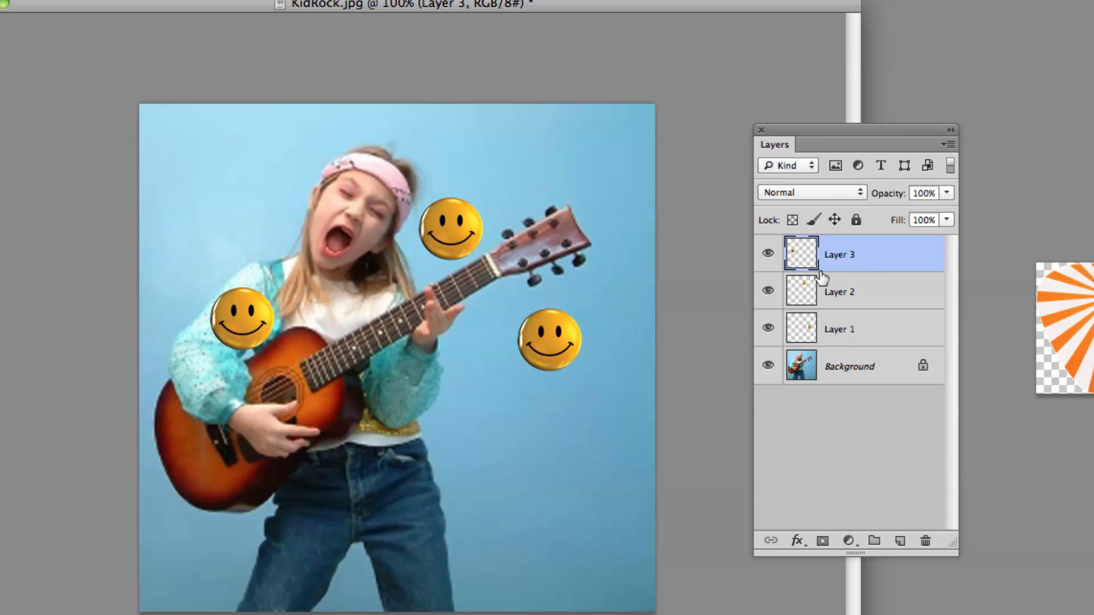
left_click(899, 292)
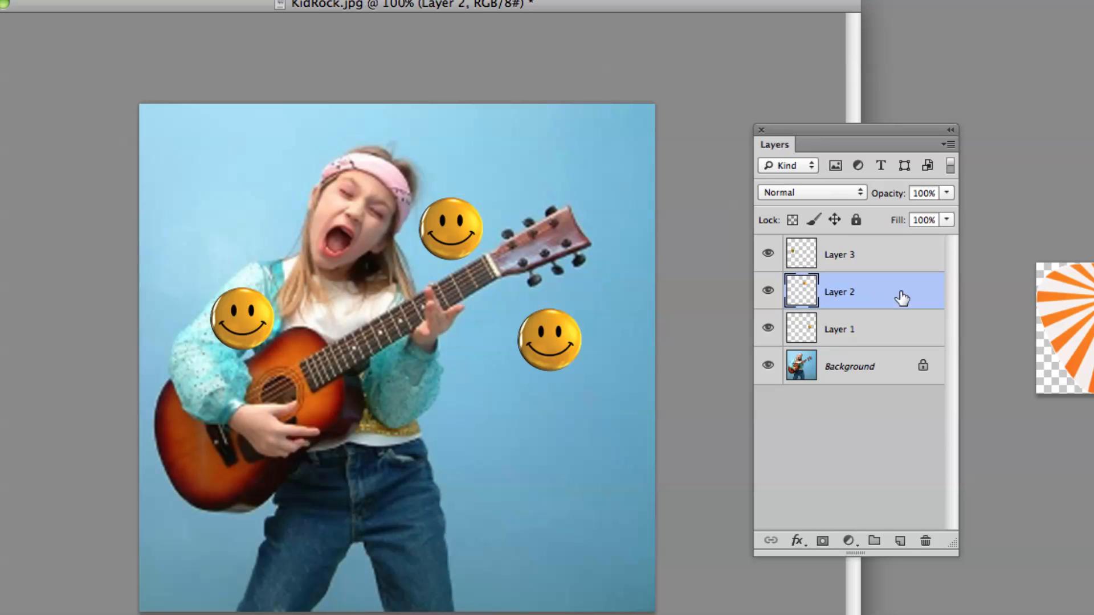
left_click_drag(579, 278, 561, 295)
left_click(810, 336)
left_click_drag(645, 338, 620, 338)
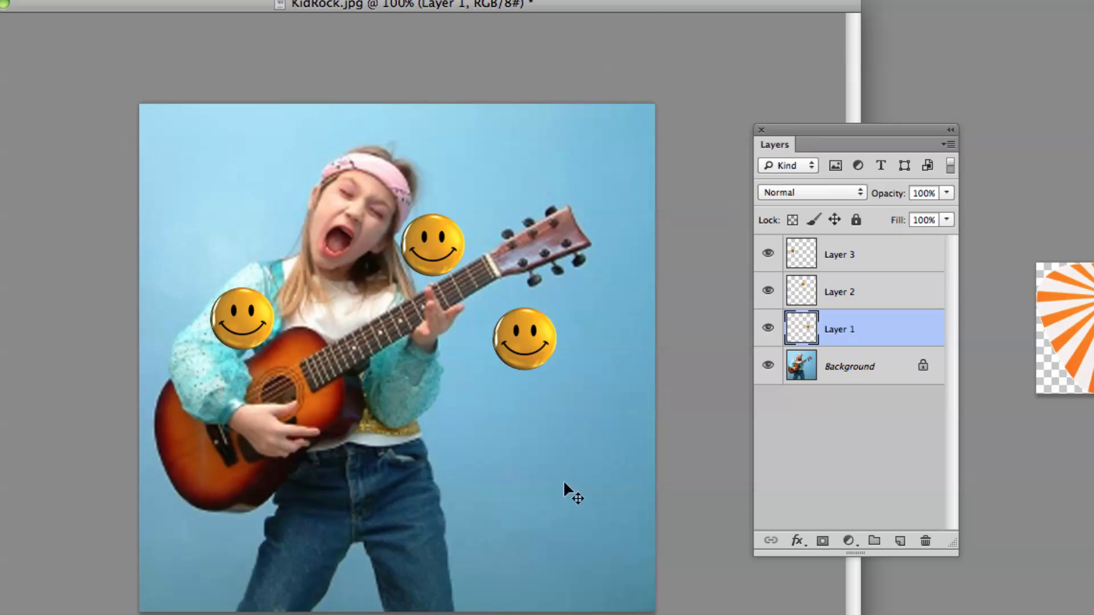
left_click_drag(570, 511, 529, 522)
left_click_drag(406, 446, 482, 438)
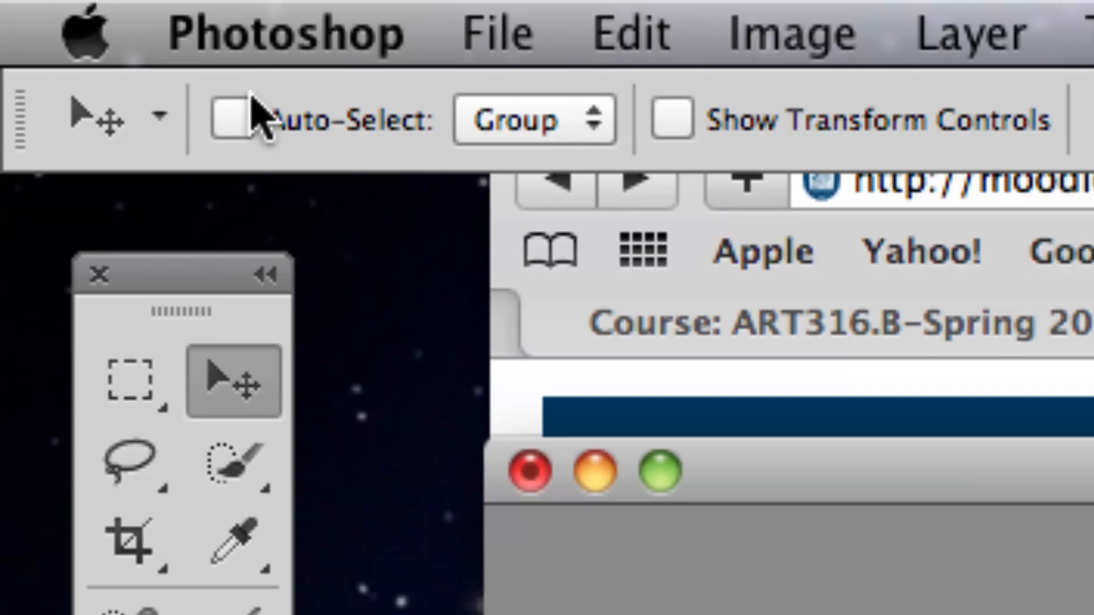
Turn on Auto-Select for the Move tool and set it to Layer.
left_click(238, 117)
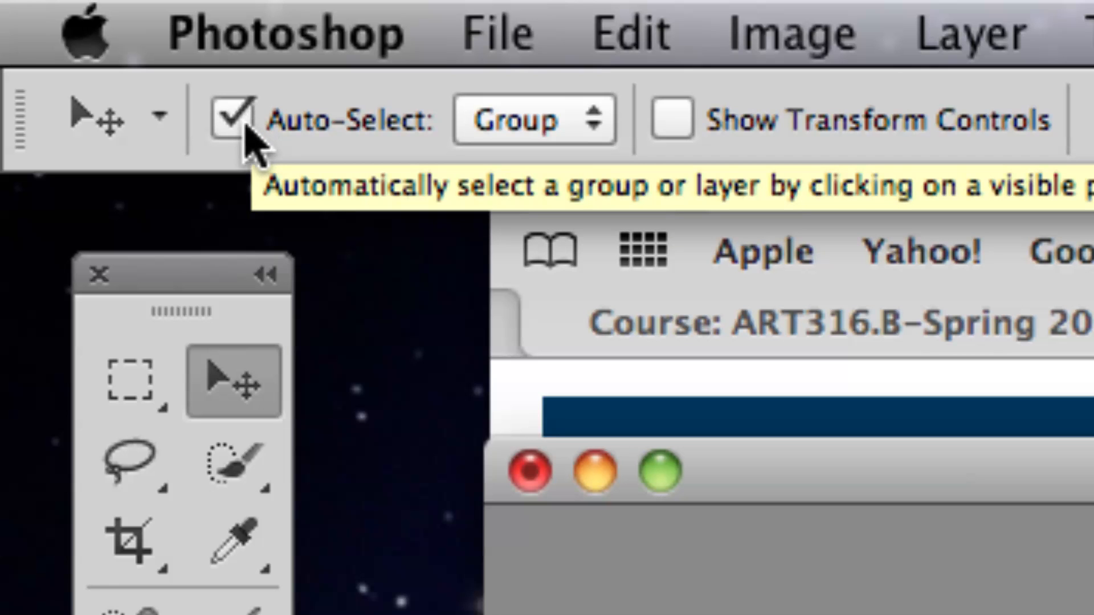
left_click(464, 128)
left_click(521, 156)
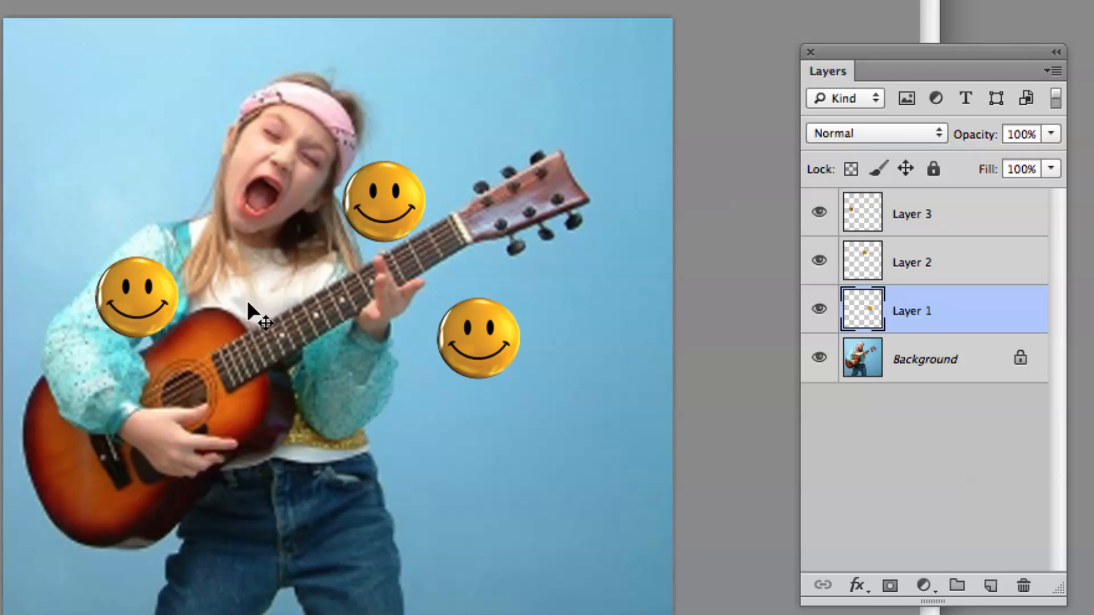
Reposition the smileys directly: Layer 3 up beside the headband, Layer 2 down beside the jeans, and Layer 1 toward the photo's right edge.
left_click(141, 312)
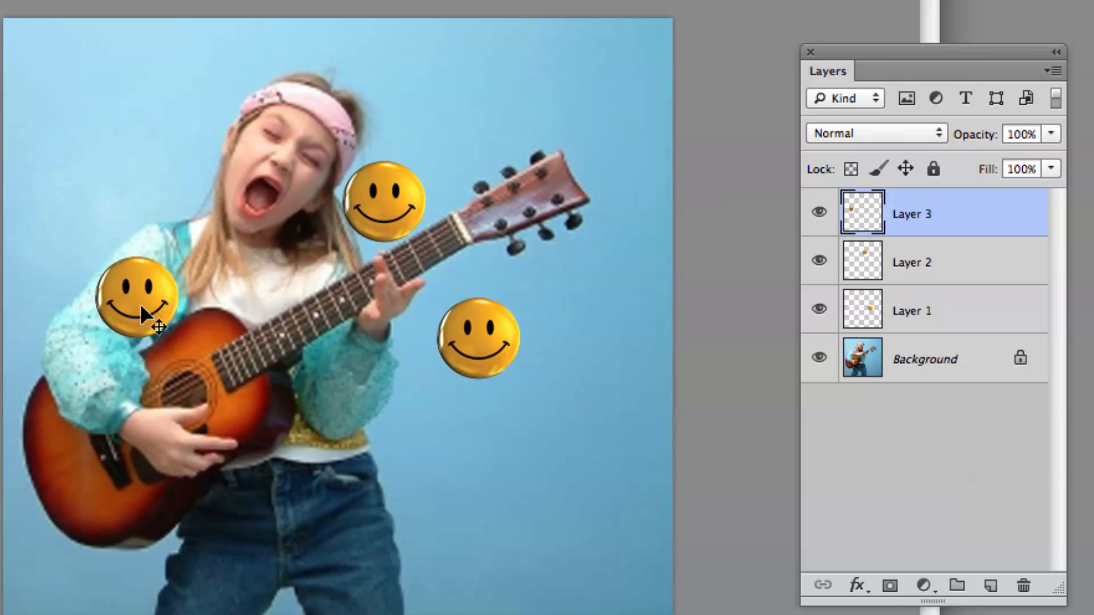
left_click_drag(142, 308, 136, 163)
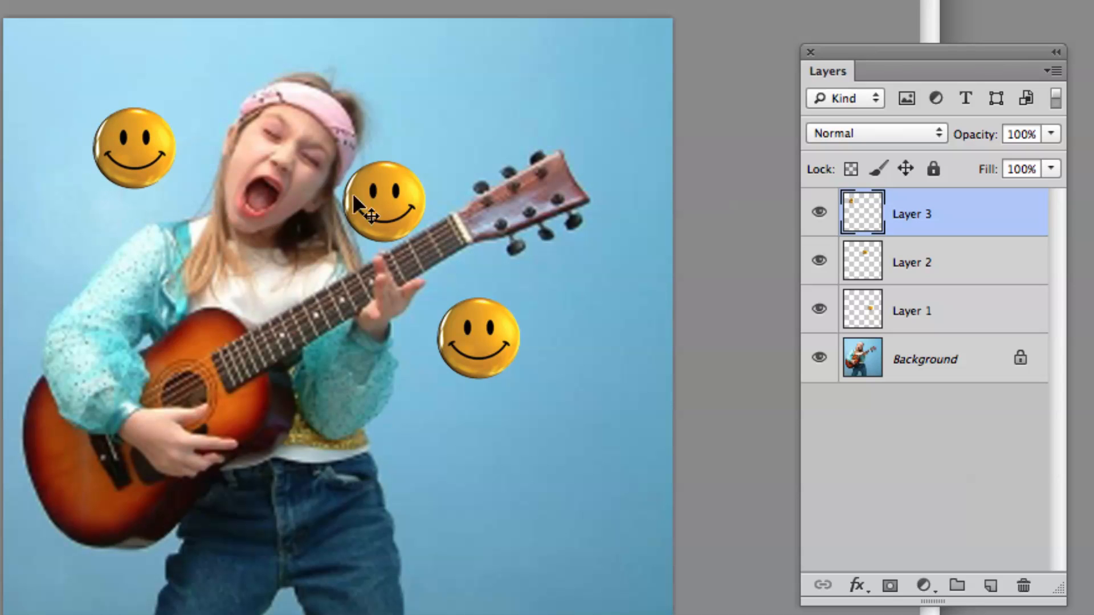
left_click_drag(371, 195, 402, 148)
left_click_drag(484, 317, 521, 325)
left_click_drag(424, 174, 473, 516)
left_click_drag(504, 373, 565, 330)
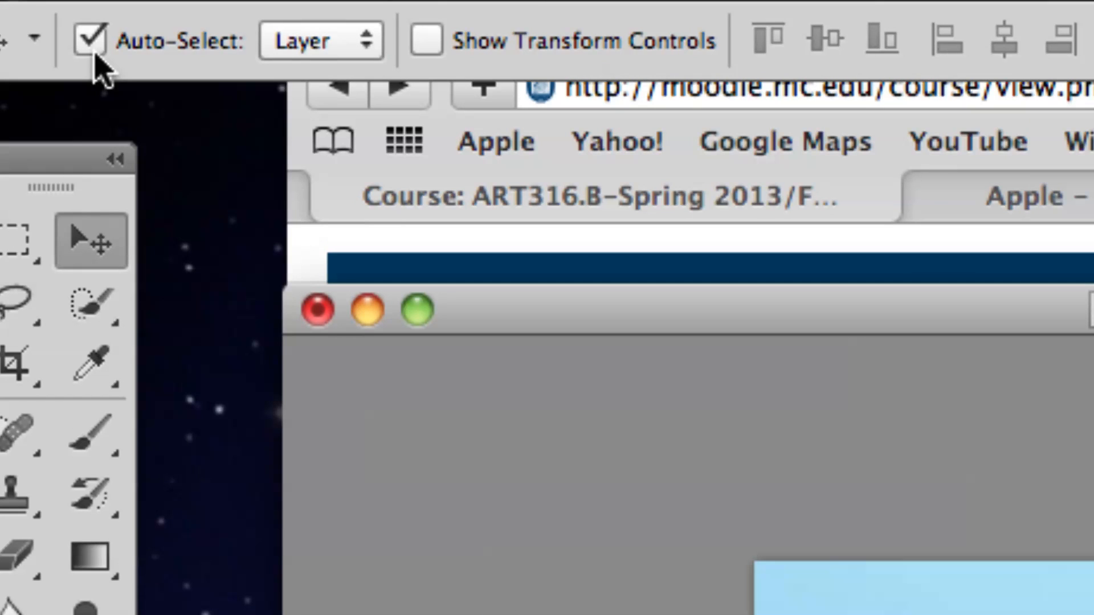
Toggle Auto-Select off and back on, and try to move the locked Background from several spots on the photo.
left_click(90, 42)
left_click(90, 44)
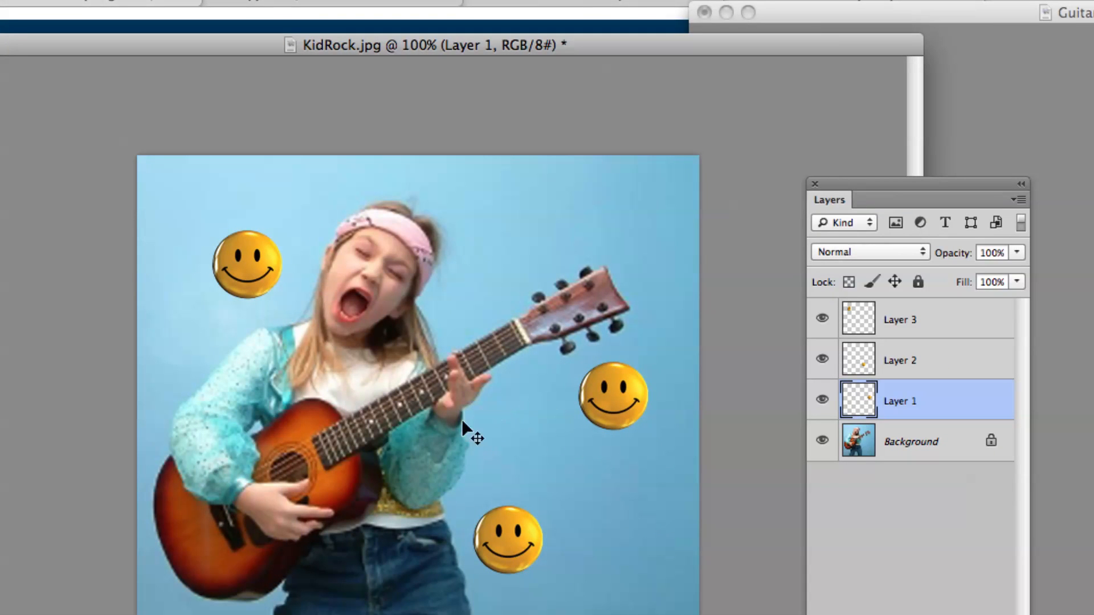
left_click(454, 344)
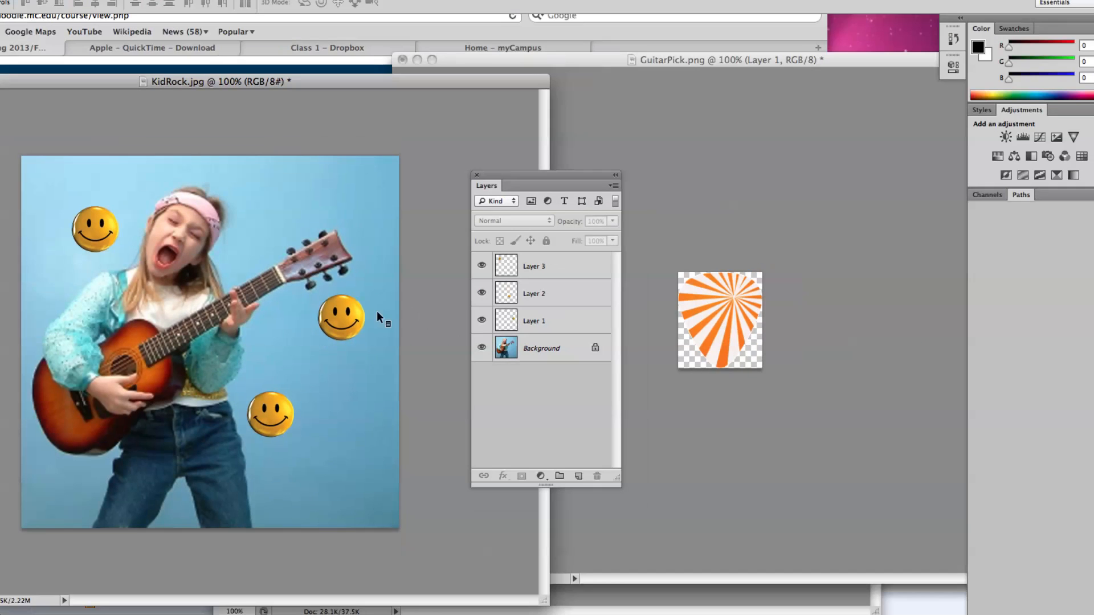
left_click_drag(240, 264, 321, 271)
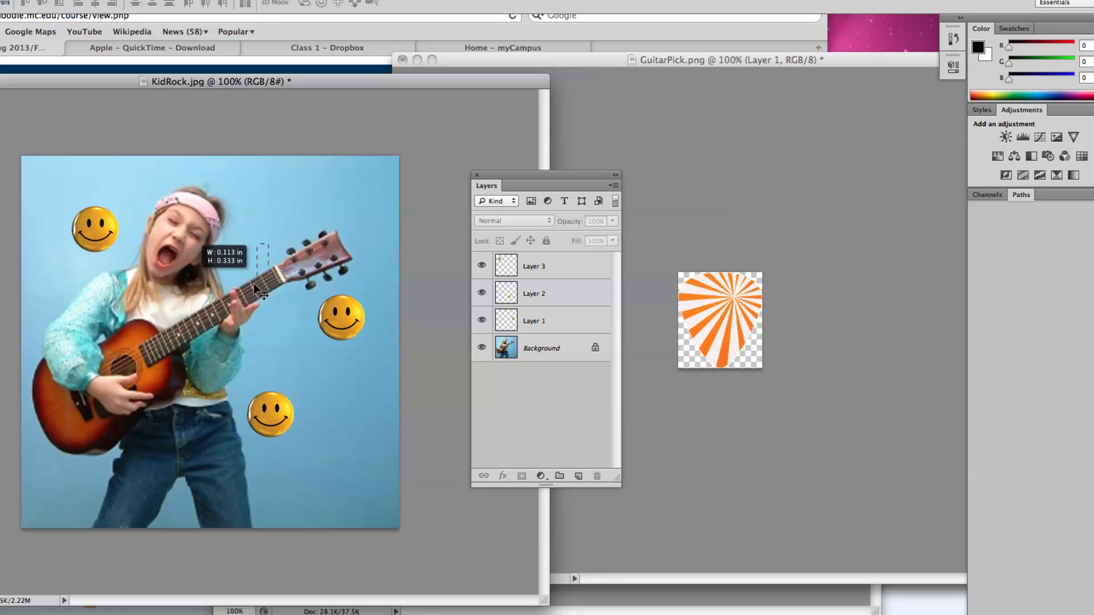
left_click_drag(189, 293, 220, 320)
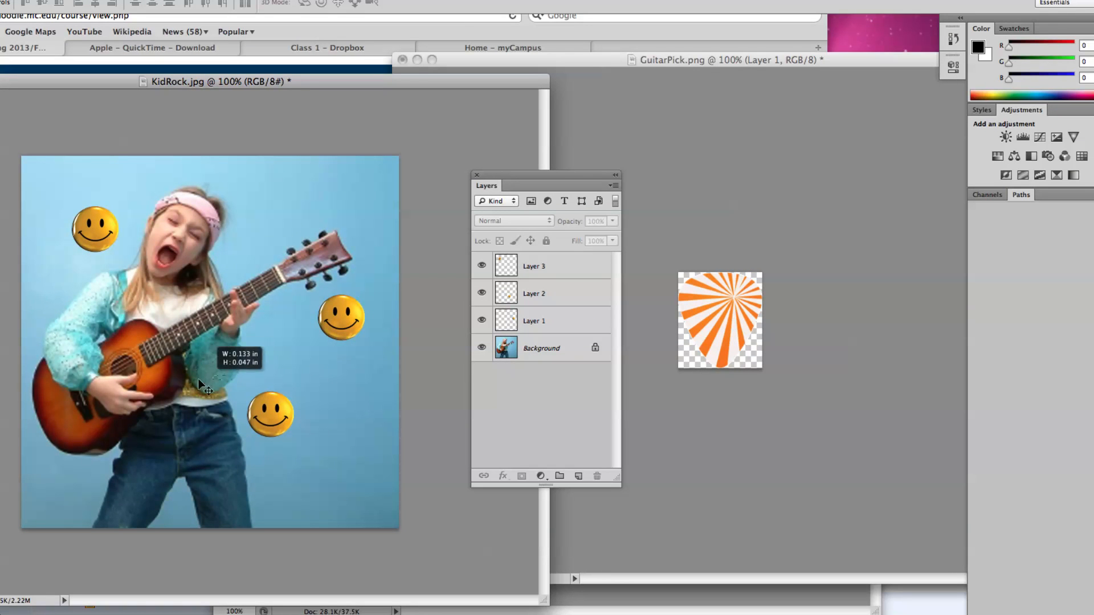
left_click_drag(196, 370, 291, 365)
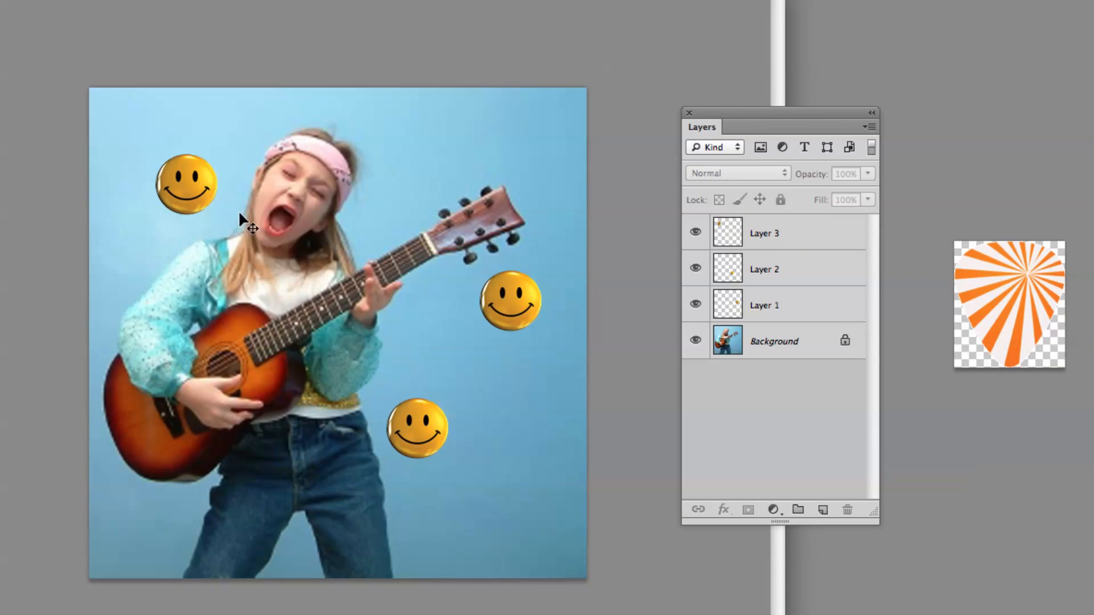
Move the Layer 3 smiley beside the face and Layer 1 onto the headstock, and shift both slightly down as a joint selection.
left_click_drag(193, 188, 379, 230)
left_click_drag(505, 326, 474, 250)
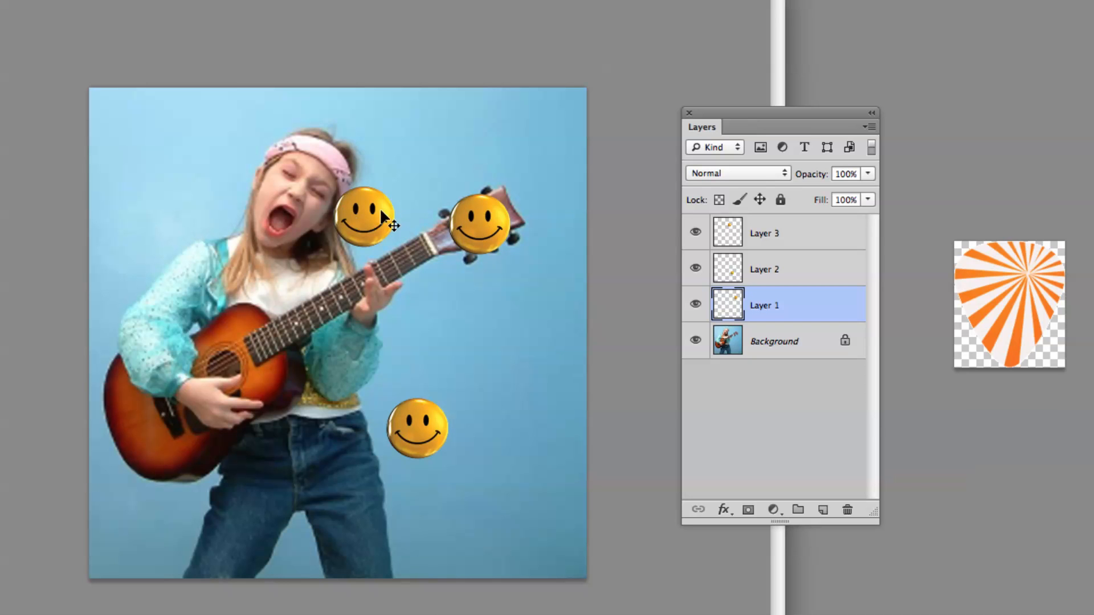
left_click(367, 222, "shift")
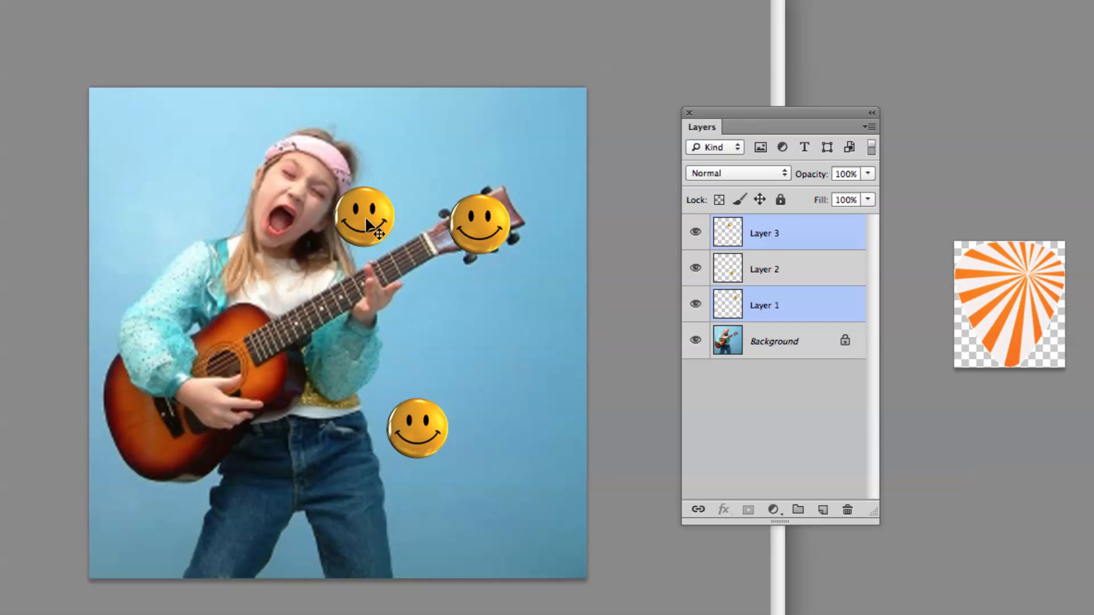
left_click_drag(474, 238, 468, 266)
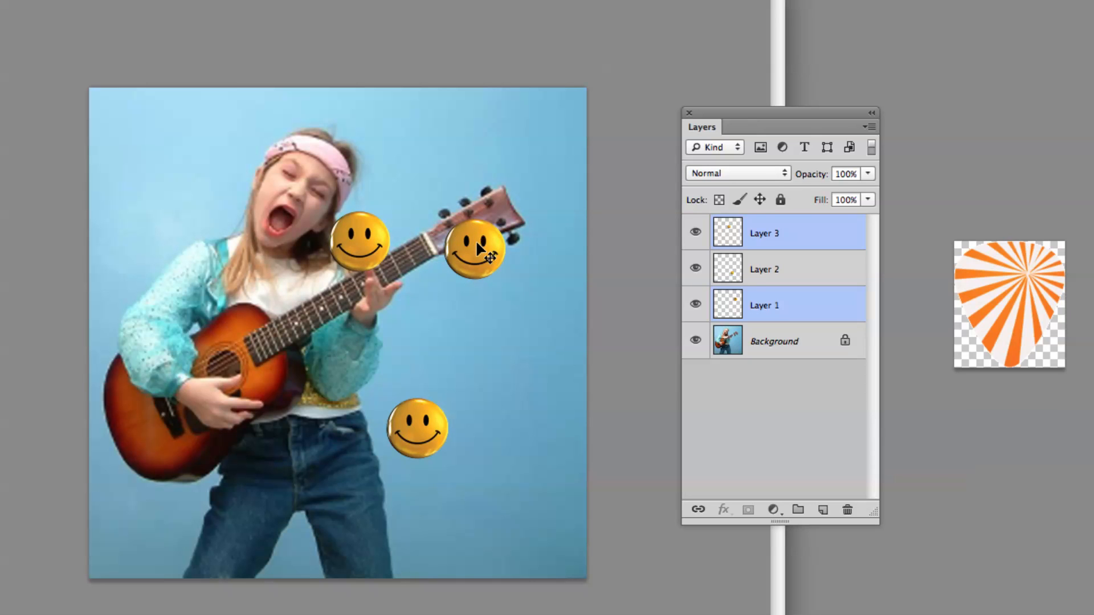
Deselect the layers, move the Layer 2 smiley up beside the fretting hand, and move the Layer 1 smiley below the headstock.
left_click(504, 385)
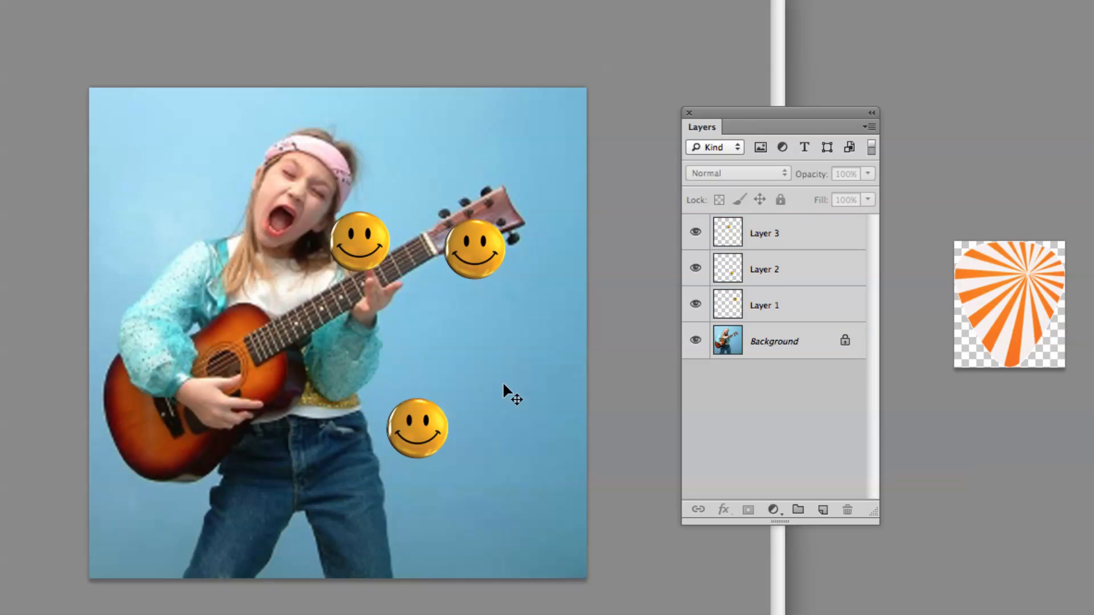
left_click_drag(436, 434, 420, 317)
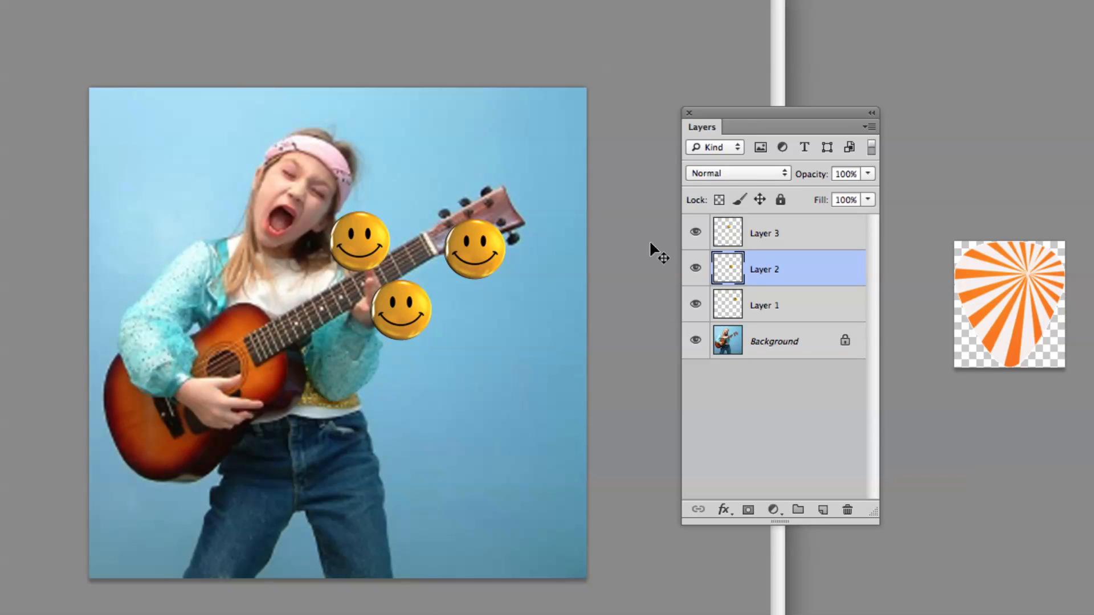
left_click_drag(482, 271, 507, 332)
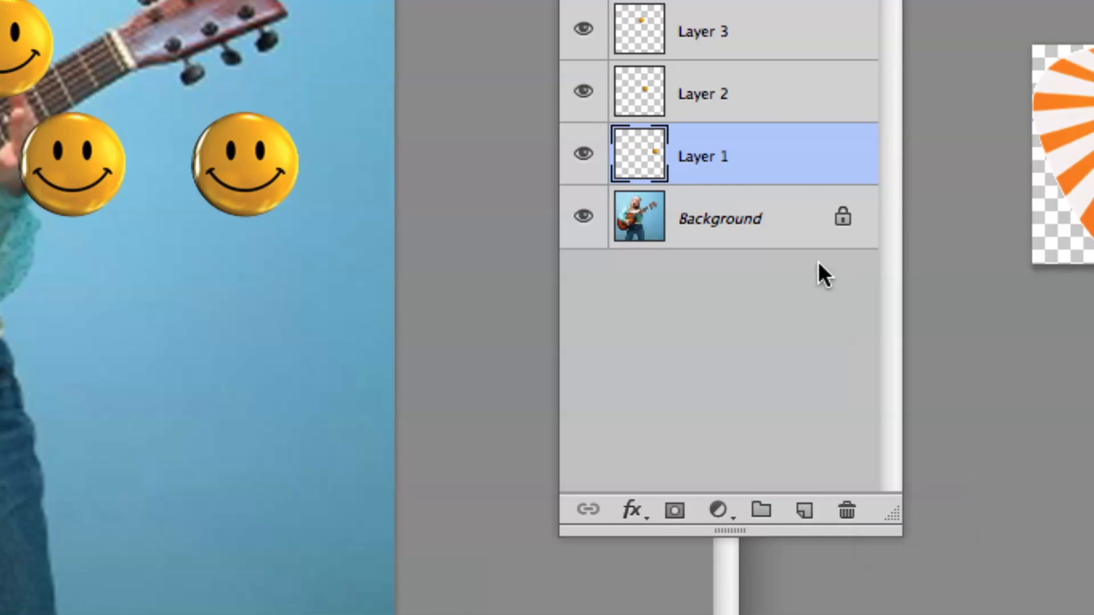
Delete Layer 2 and Layer 1 together and shift the Layers panel slightly closer to the photo.
left_click(770, 114, "shift")
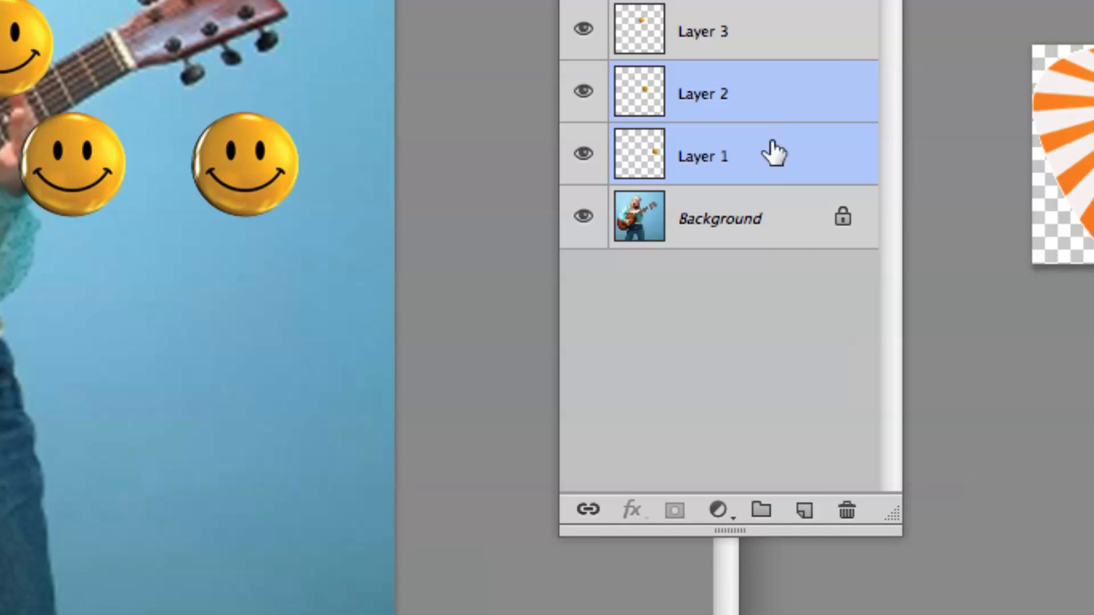
left_click_drag(754, 156, 847, 504)
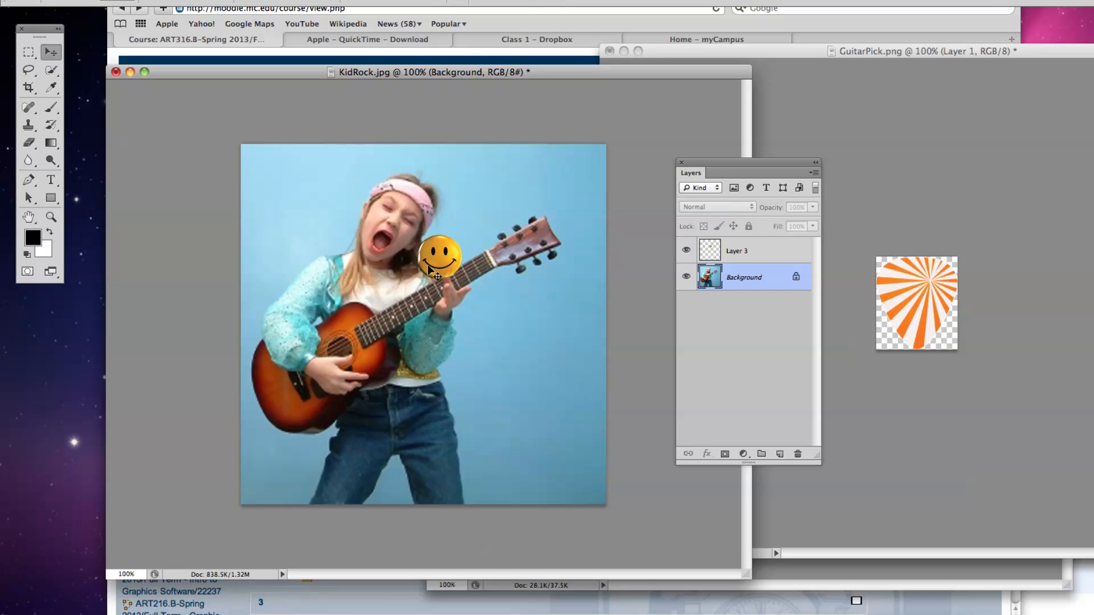
mouse_move(733, 162)
left_mouse_down()
mouse_move(795, 152)
mouse_move(723, 146)
left_mouse_up()
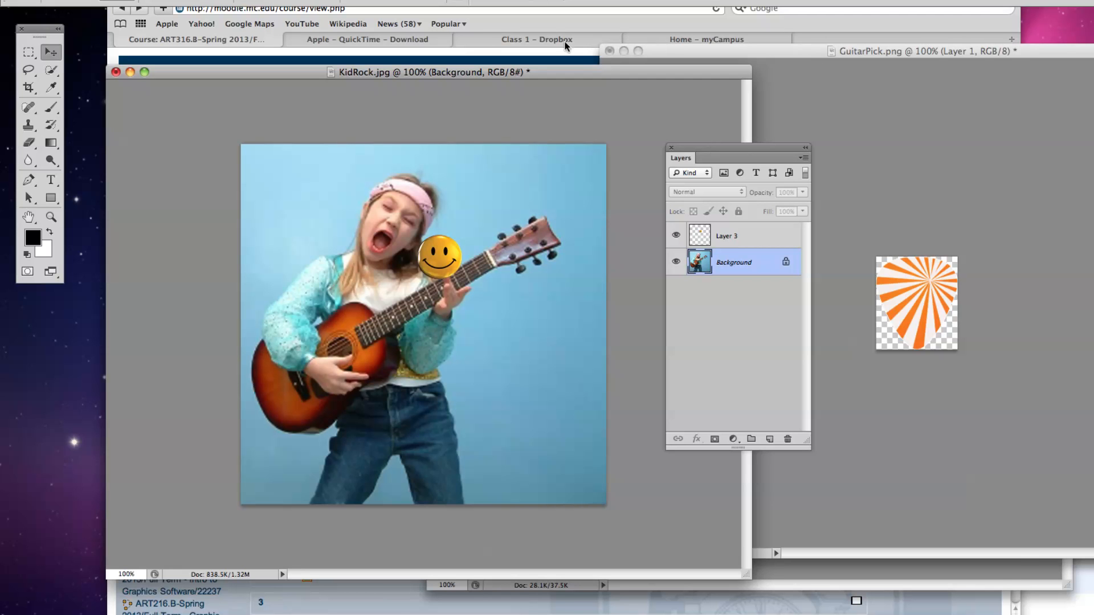
Switch to the browser's course page, open Exercise Instructions for Jan 15 (PDF), and reposition the PDF window.
left_click(489, 19)
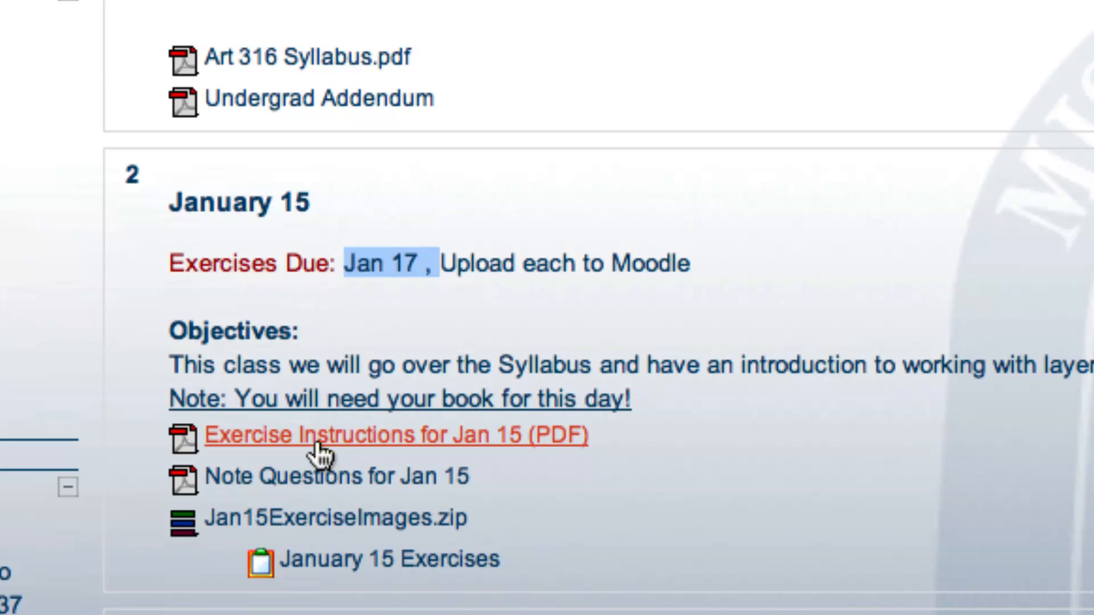
left_click(319, 450)
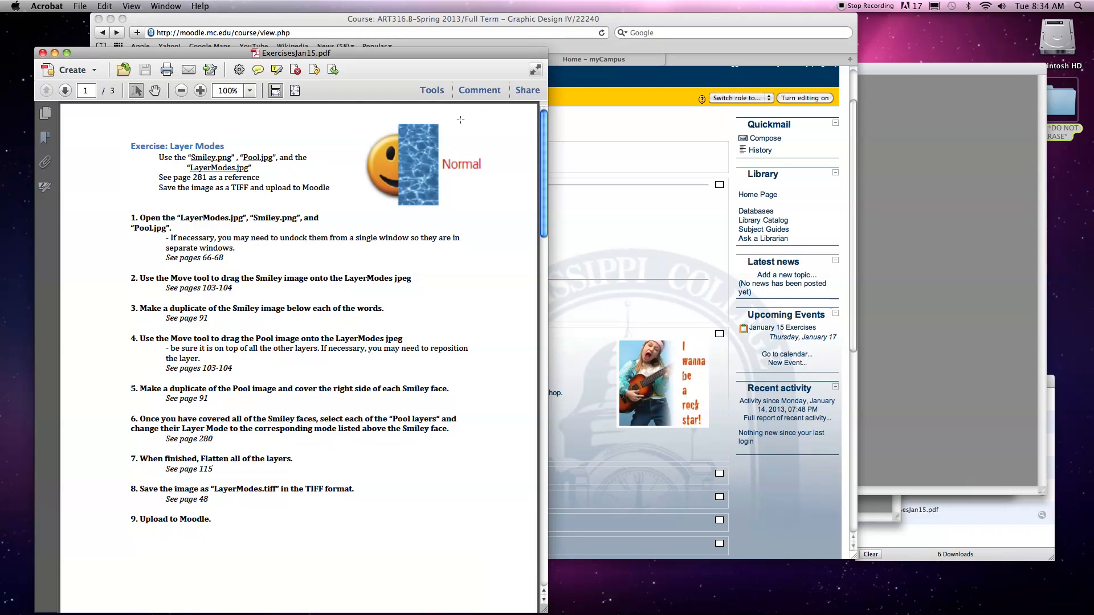
left_click_drag(357, 58, 330, 63)
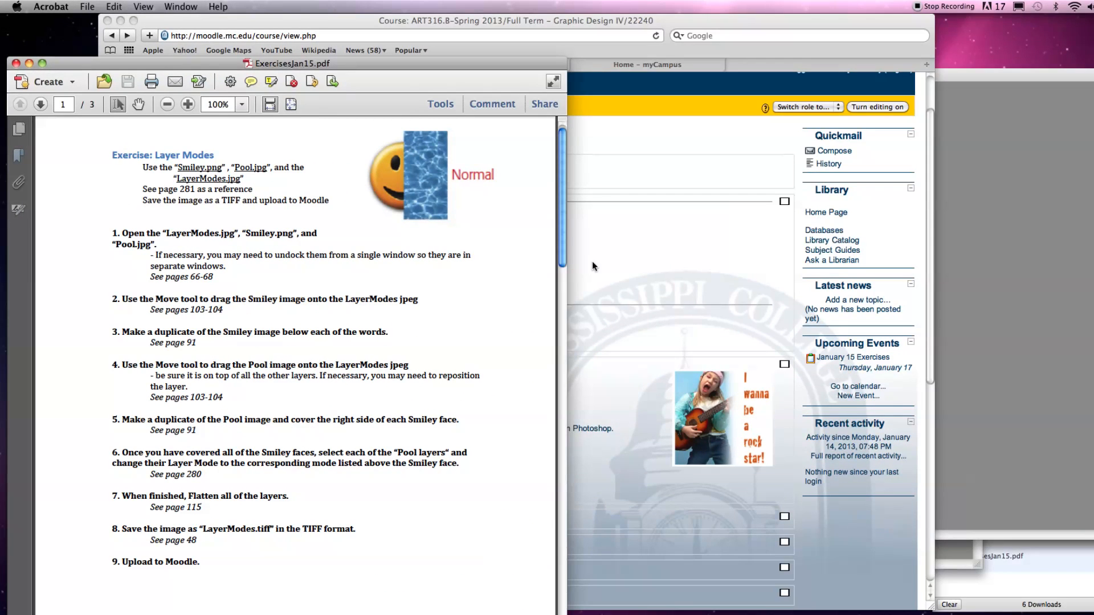
Switch back to Photoshop, move the Layers panel aside, and close KidRock.jpg, GuitarPick.png and the remaining document without saving.
left_click(983, 366)
left_click_drag(655, 173, 778, 195)
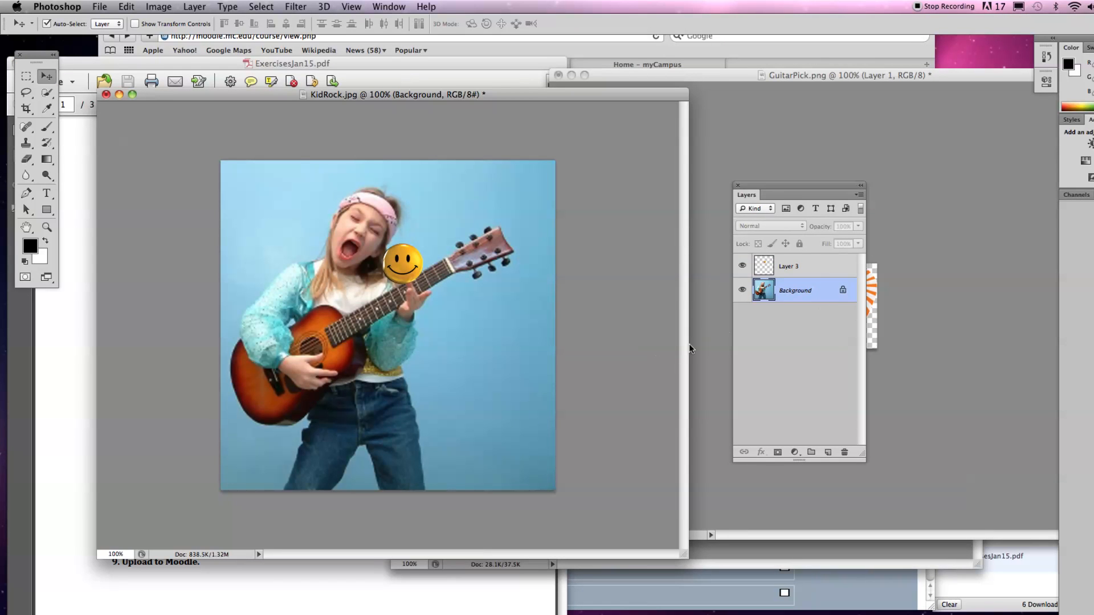
key("super+w")
left_click(563, 230)
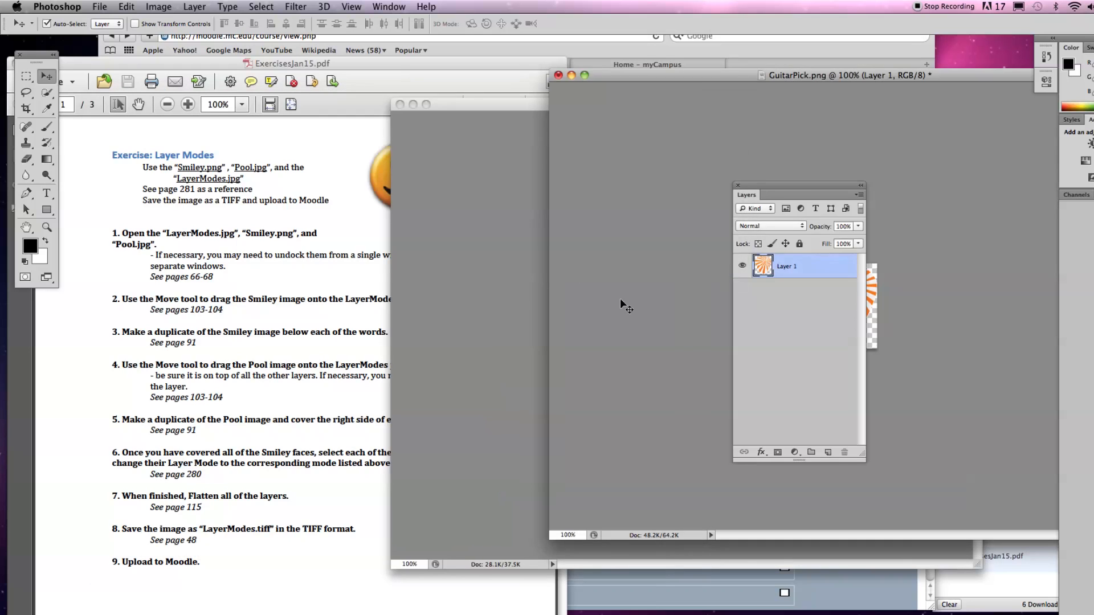
key("super+w")
left_click(563, 230)
key("super+w")
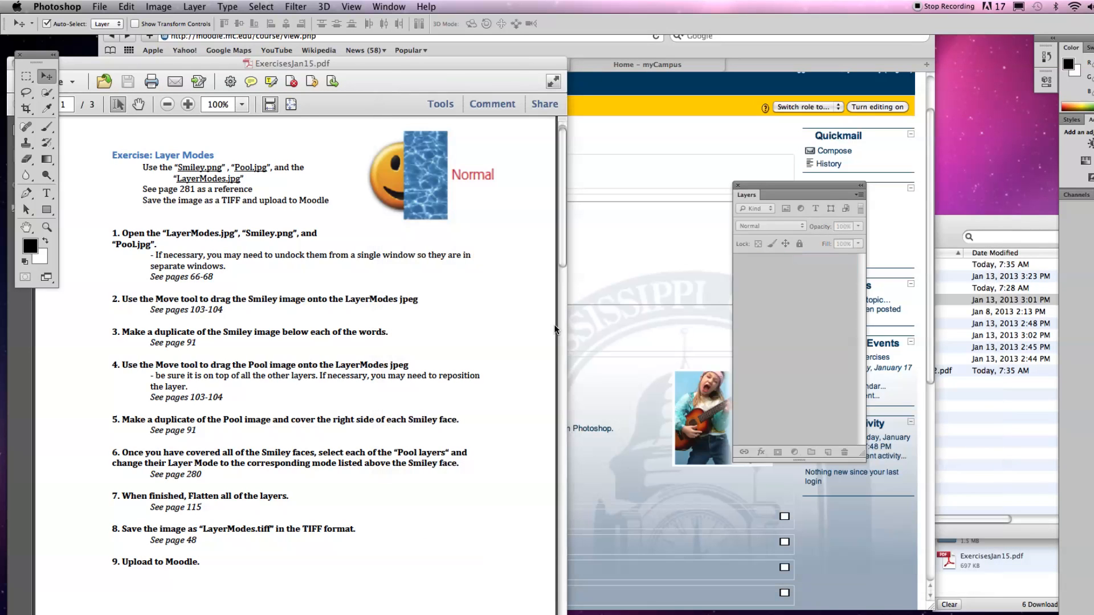
Open Smiley.png, Pool.jpg and LayerModes.jpg from the Jan15ExerciseImages folder in Photoshop, and reposition and enlarge their window to show the whole LayerModes page.
left_click(520, 274)
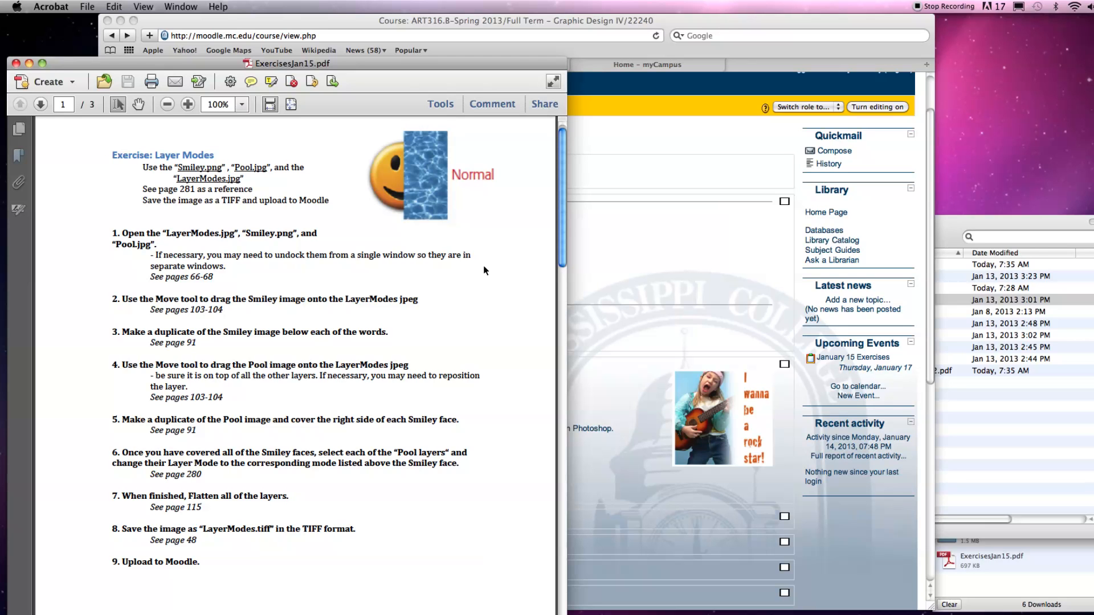
left_click(988, 451)
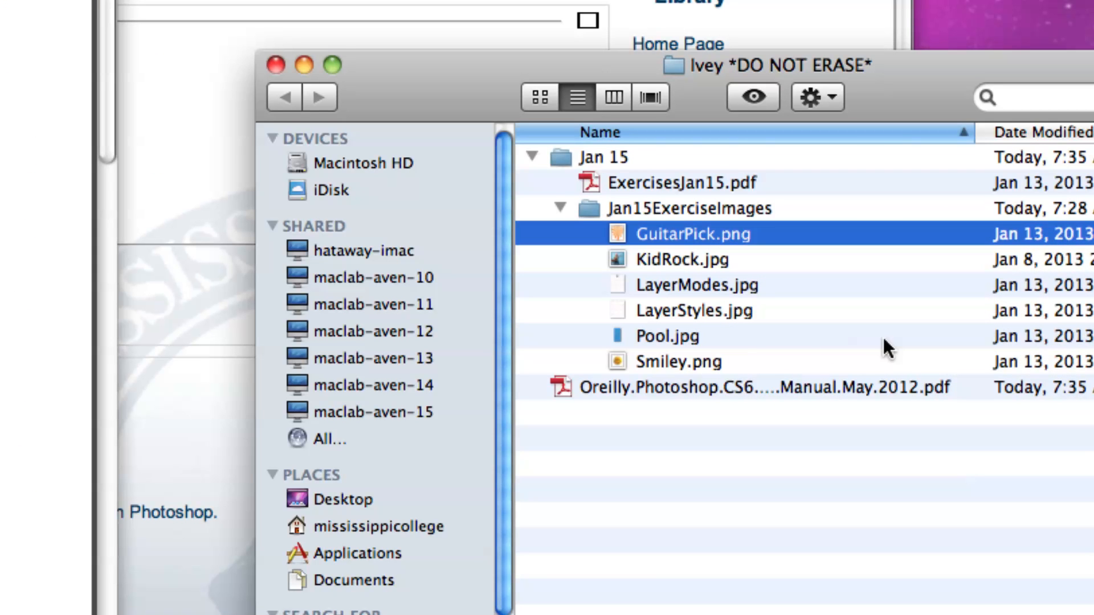
left_click(674, 362)
left_click(661, 336, "shift")
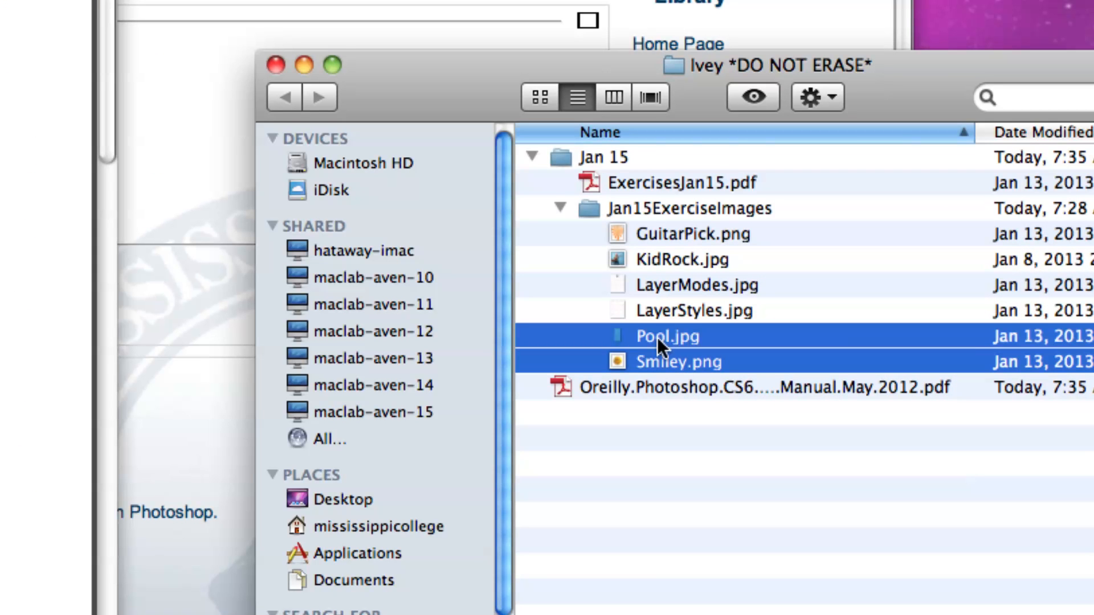
left_click(658, 283, "super")
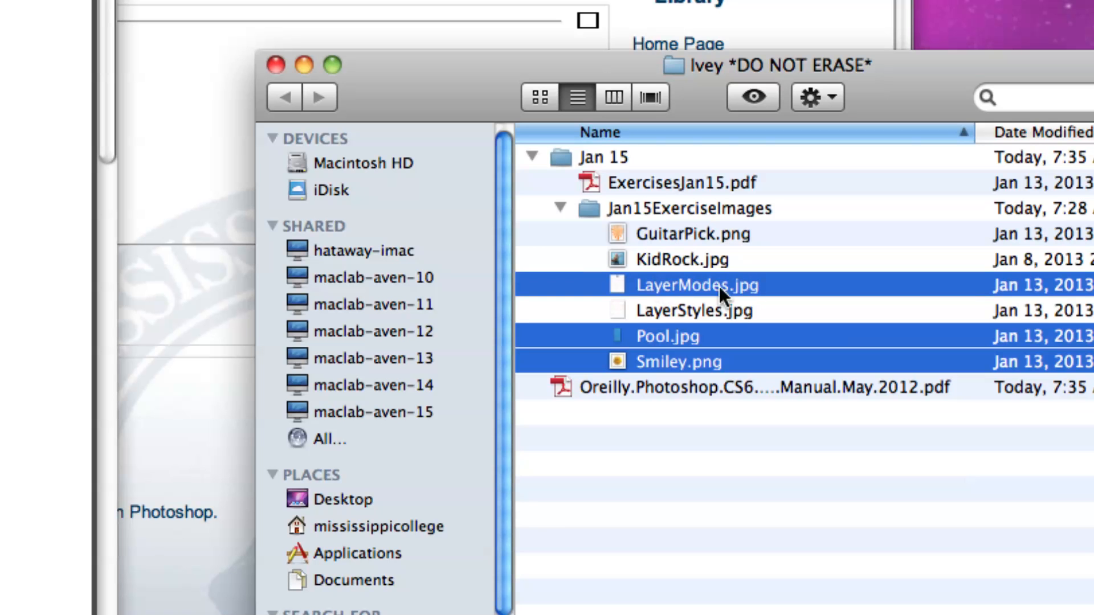
left_click_drag(680, 360, 612, 528)
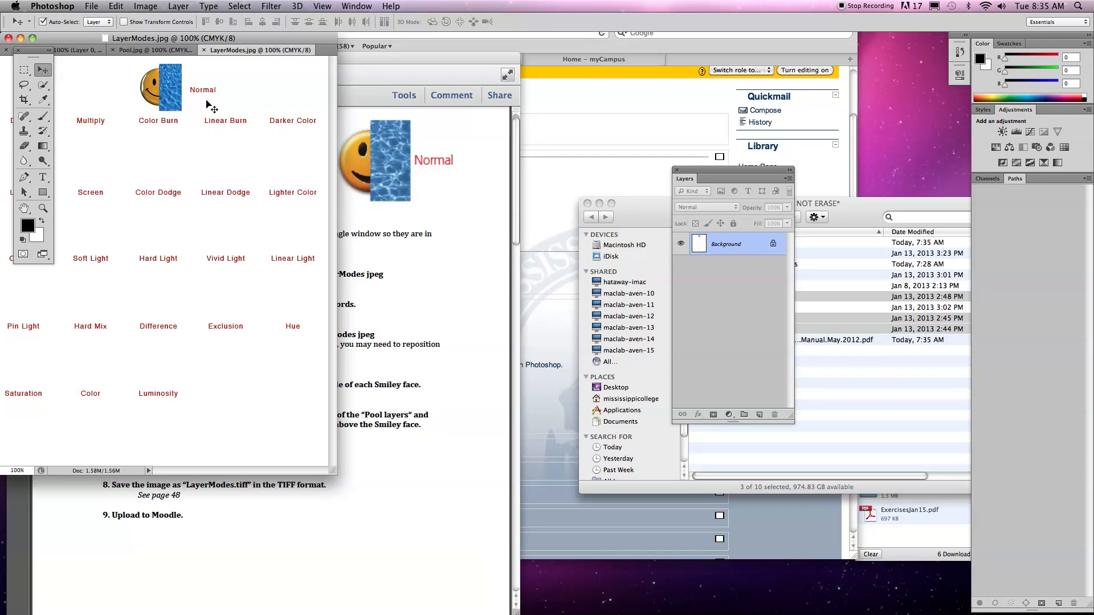
left_click_drag(205, 39, 322, 46)
left_click_drag(451, 479, 654, 561)
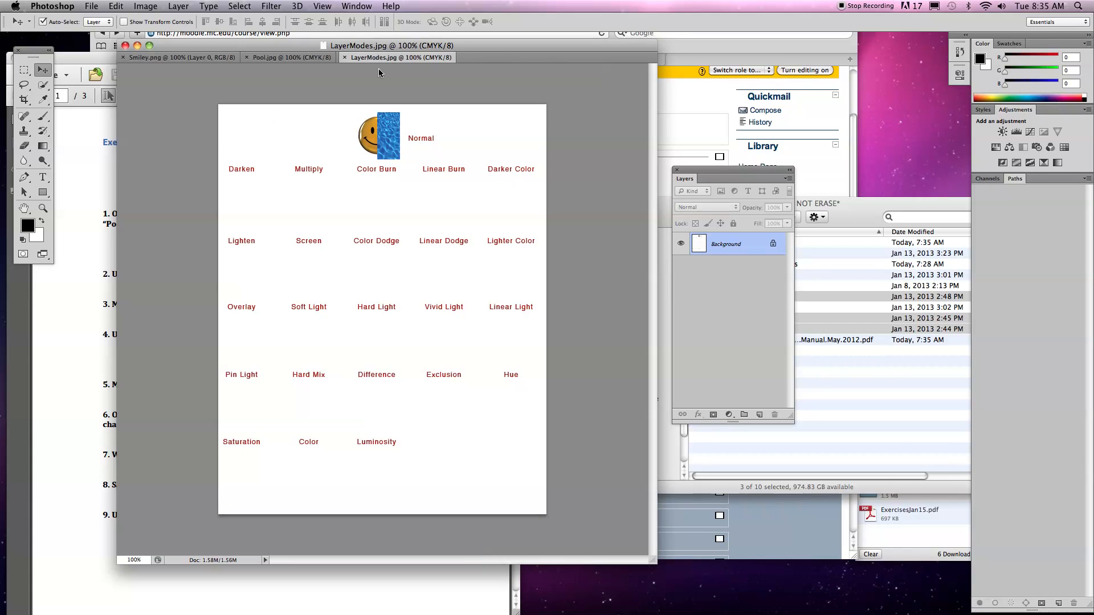
Separate LayerModes.jpg, Pool.jpg and Smiley.png into floating windows, and arrange the windows and Layers panel so all stay accessible.
left_click_drag(379, 58, 482, 122)
left_click_drag(269, 60, 79, 194)
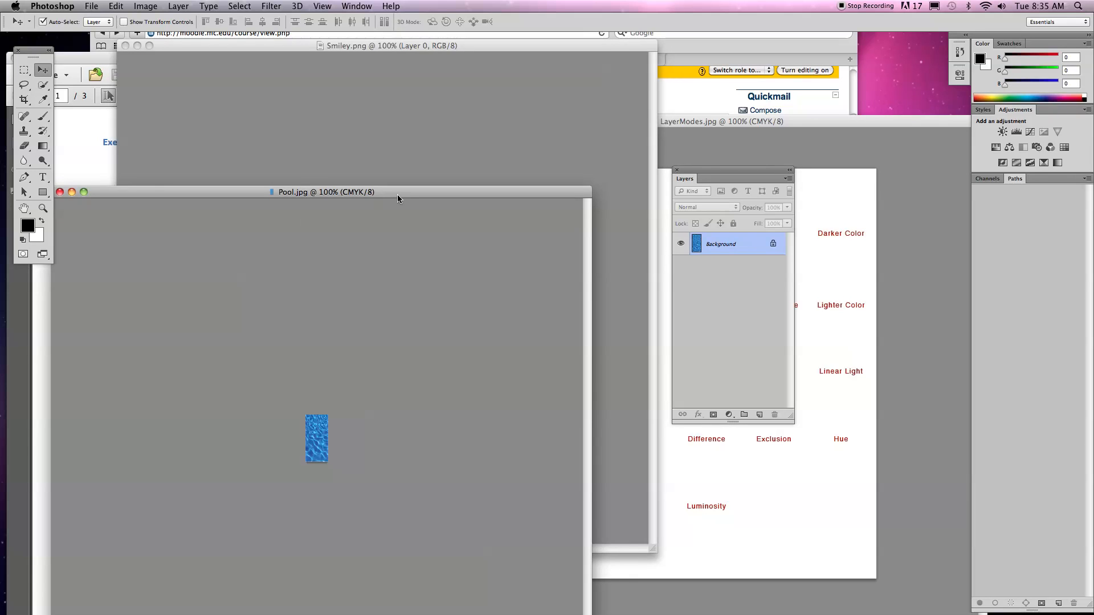
left_click(744, 121)
left_click_drag(744, 121, 536, 89)
left_click_drag(715, 171, 863, 150)
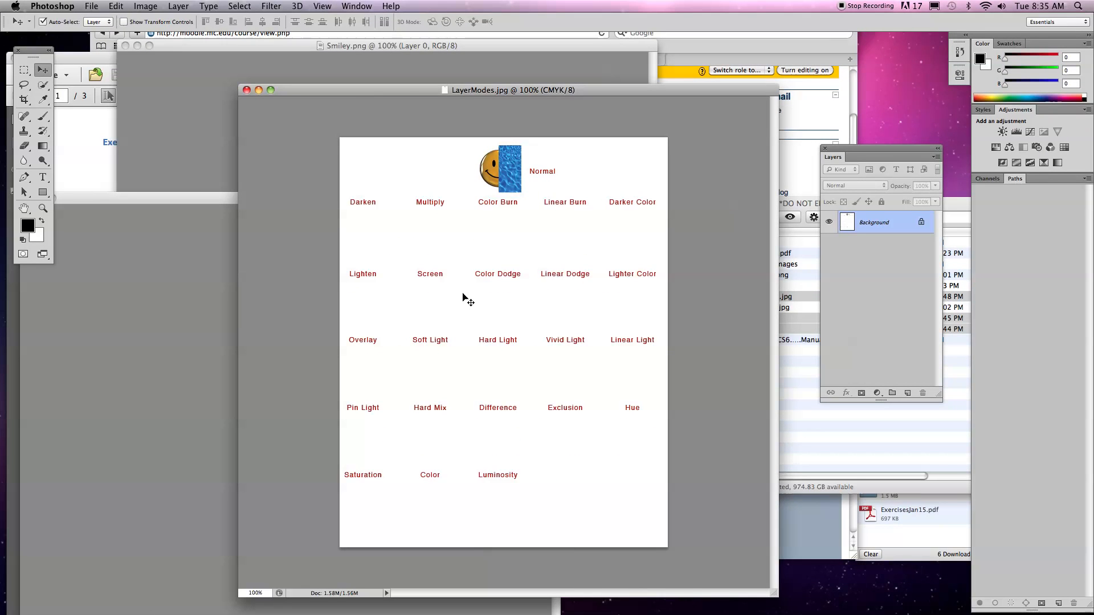
left_click_drag(394, 96, 427, 97)
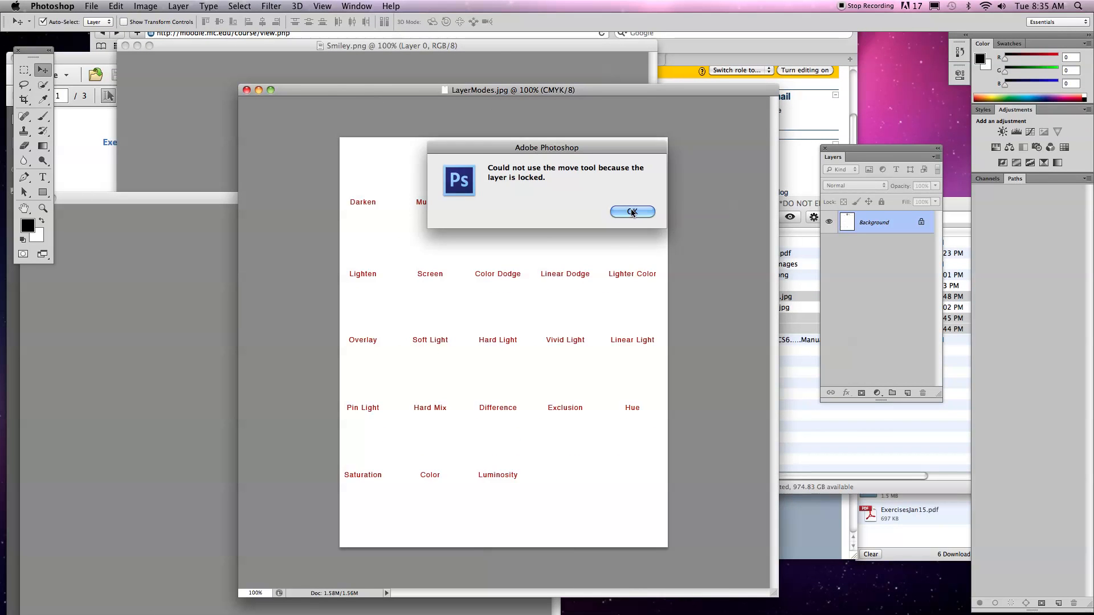
key("Return")
left_click_drag(310, 95, 414, 94)
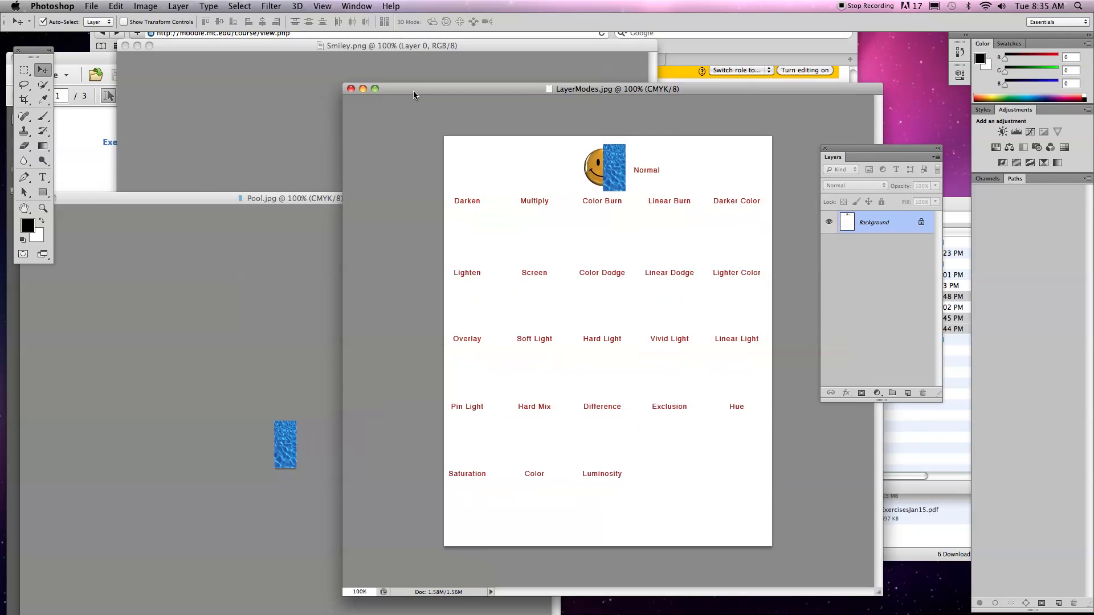
Copy the smiley from Smiley.png into LayerModes.jpg beneath the Darken label, and reposition the LayerModes window.
left_click(277, 134)
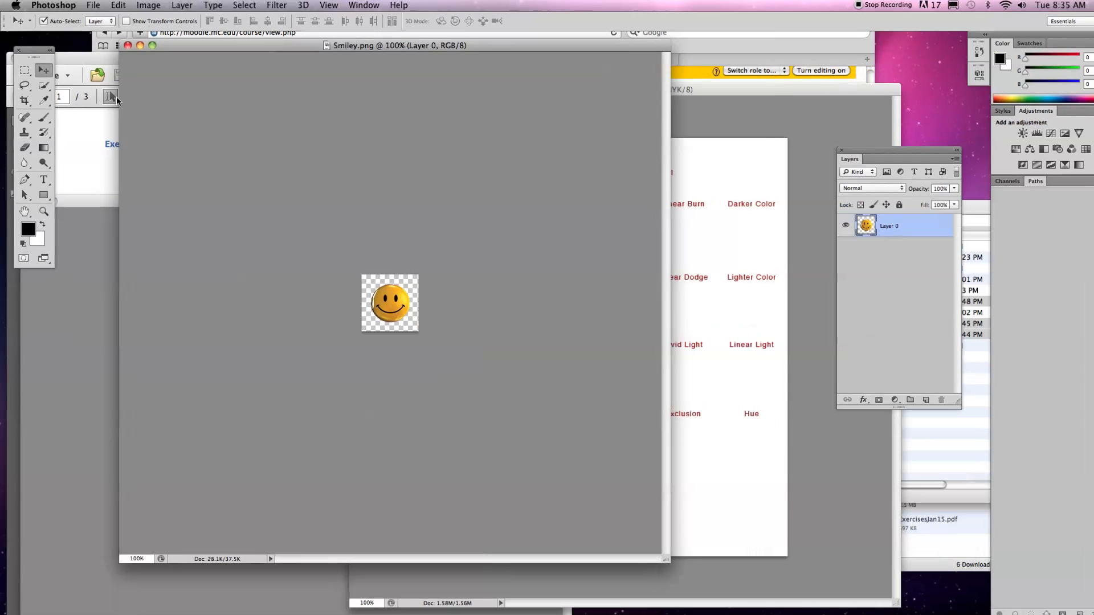
left_click_drag(384, 307, 466, 254)
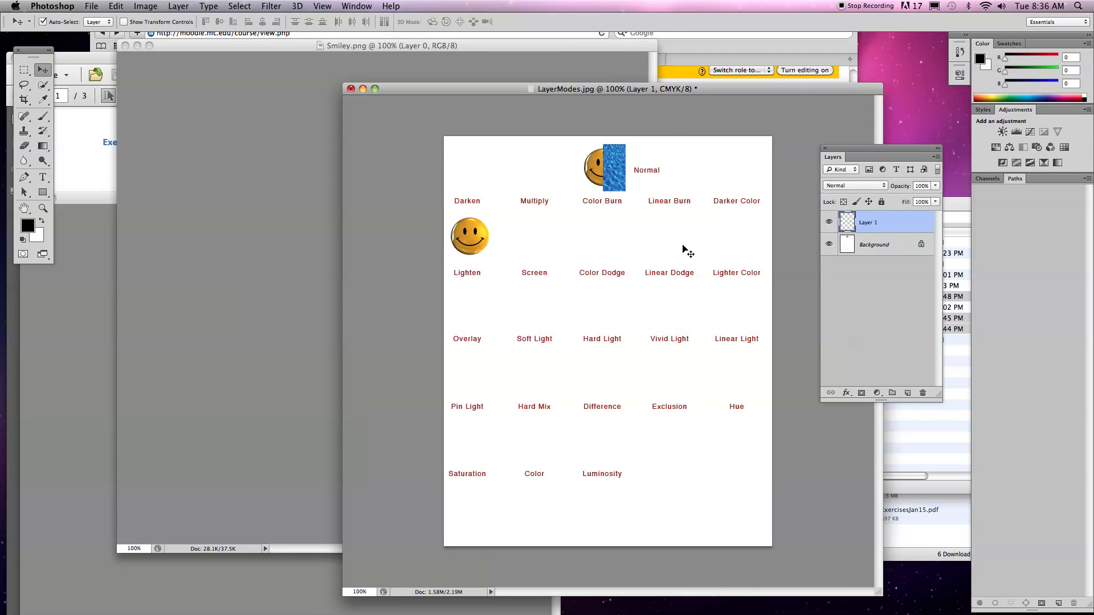
left_click_drag(724, 89, 572, 85)
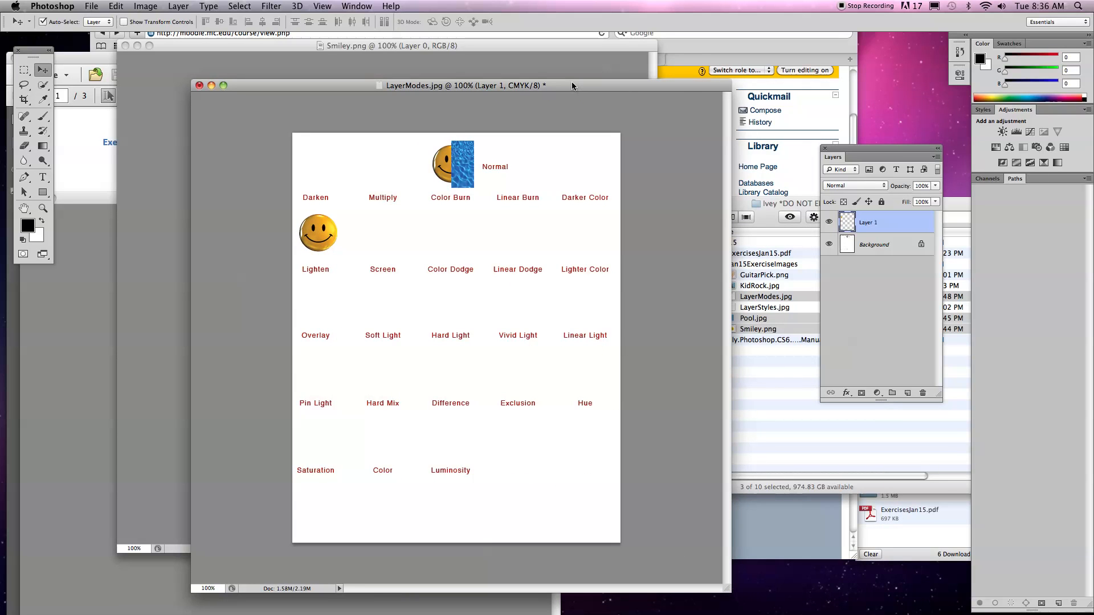
left_click_drag(572, 86, 724, 112)
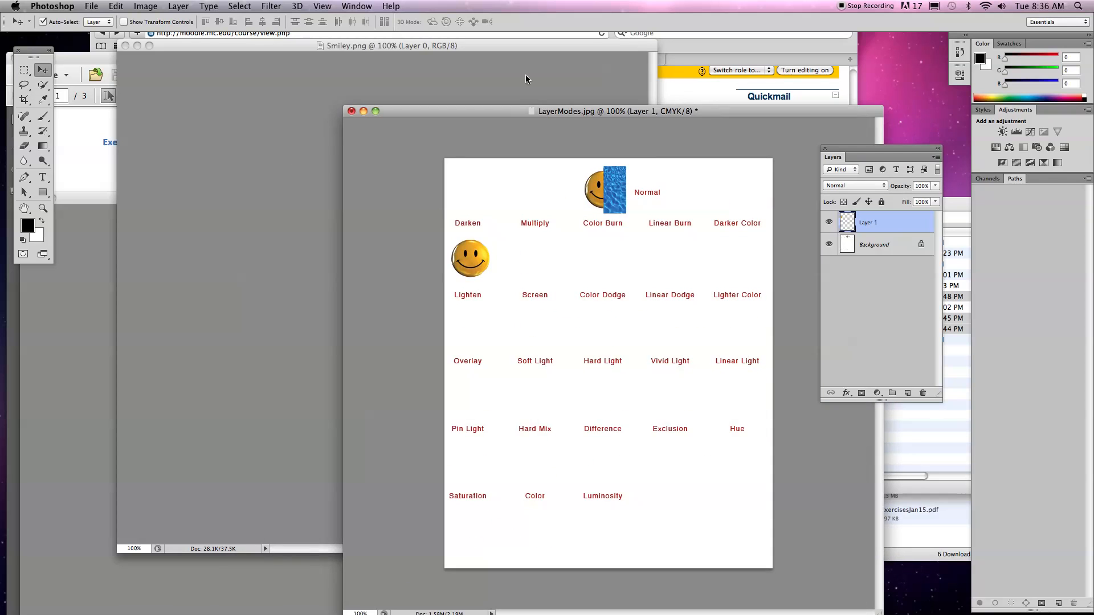
Copy the smiley from Smiley.png into LayerModes.jpg again, placing it beneath the Multiply label.
left_click(244, 108)
left_click_drag(380, 306, 654, 293)
key("super+z")
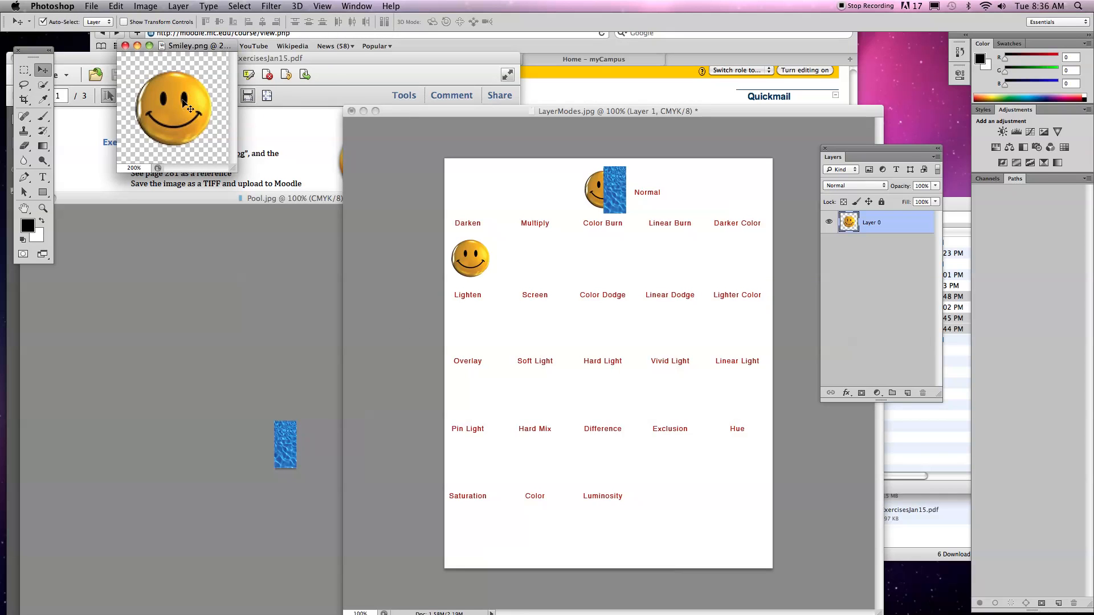
left_click_drag(188, 107, 543, 265)
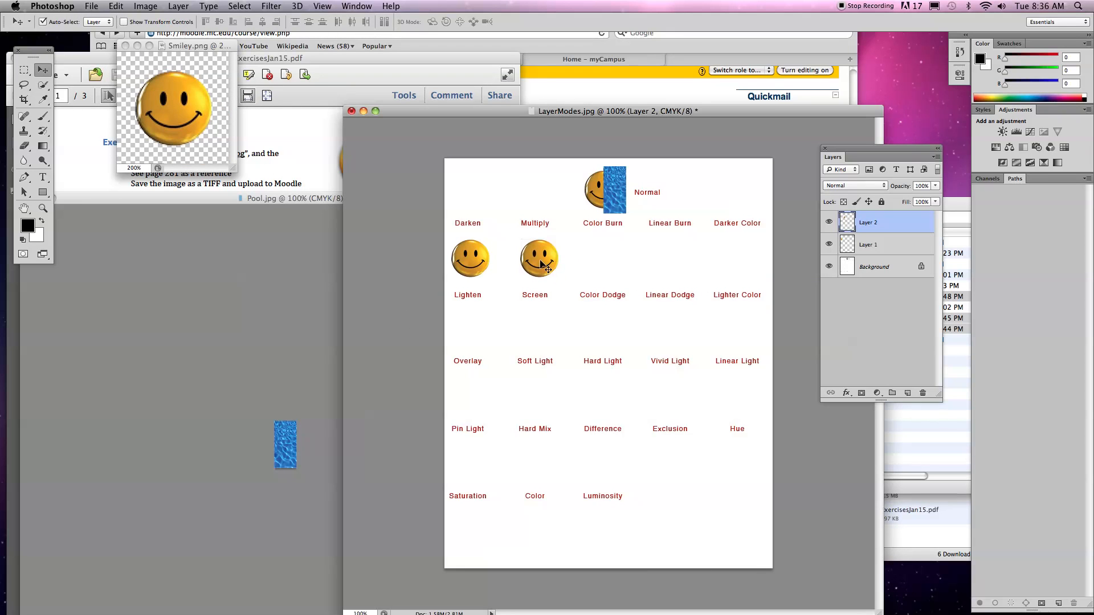
Duplicate the Multiply smiley within LayerModes.jpg to place copies beneath Color Burn, Linear Burn and Darker Color.
key("super+plus")
key("super+plus")
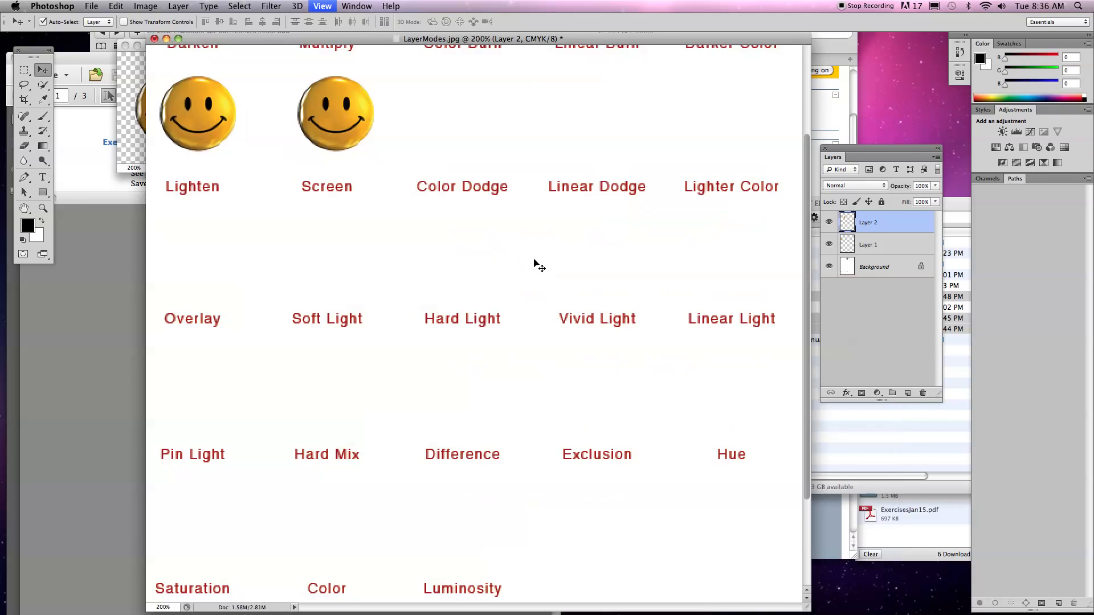
scroll(397, 217, "up", 10)
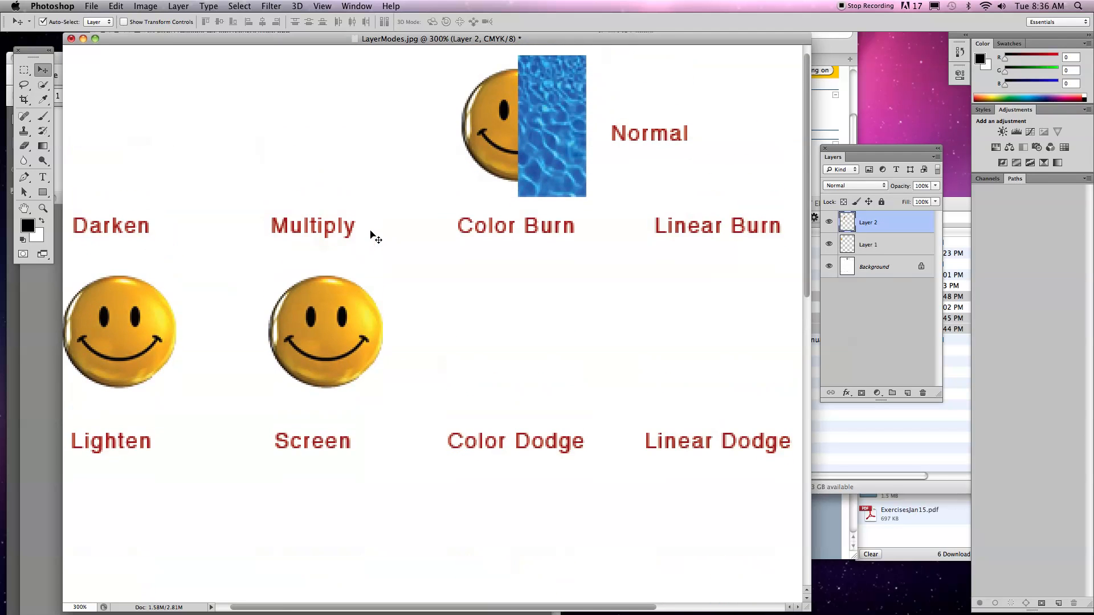
key("super+plus")
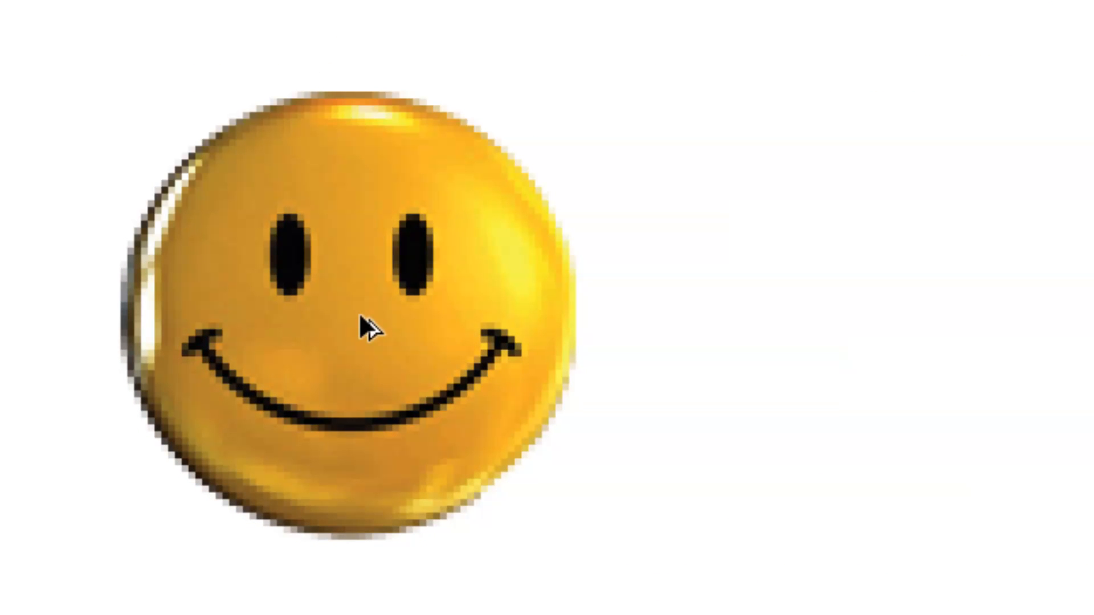
mouse_move(323, 322)
left_mouse_down()
mouse_move(466, 337)
mouse_move(991, 313)
left_mouse_up()
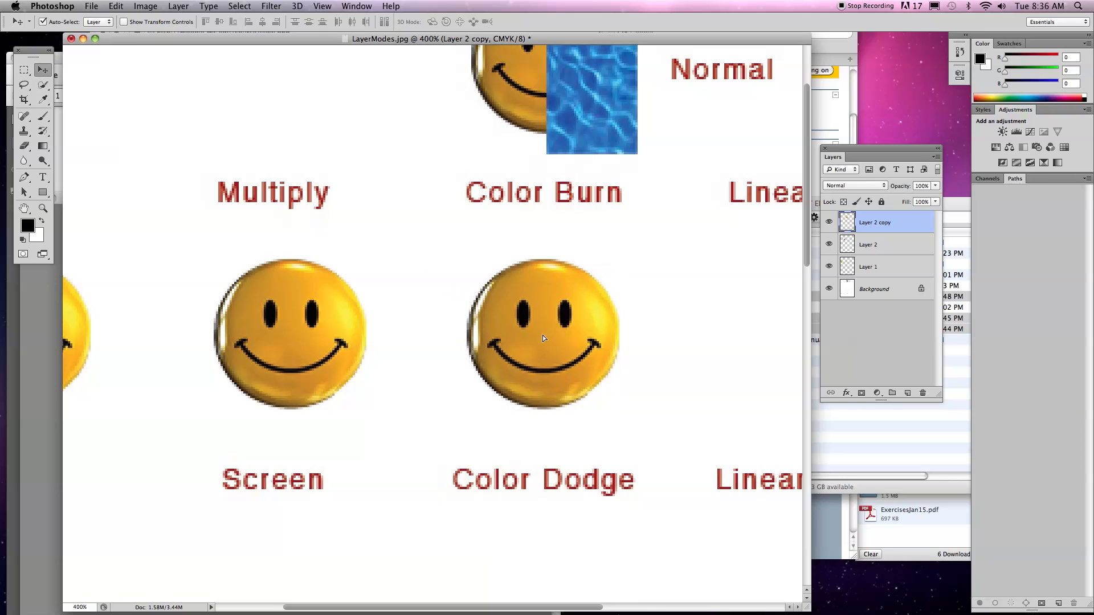
key("super+minus")
key("super+minus")
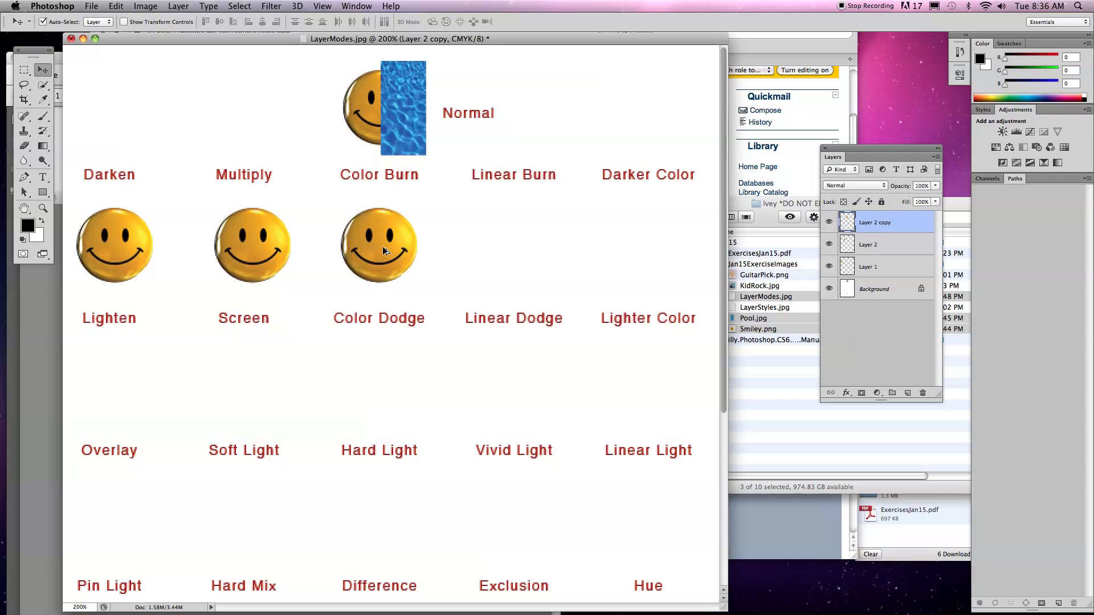
mouse_move(375, 254)
left_mouse_down()
mouse_move(635, 240)
mouse_move(651, 264)
left_mouse_up()
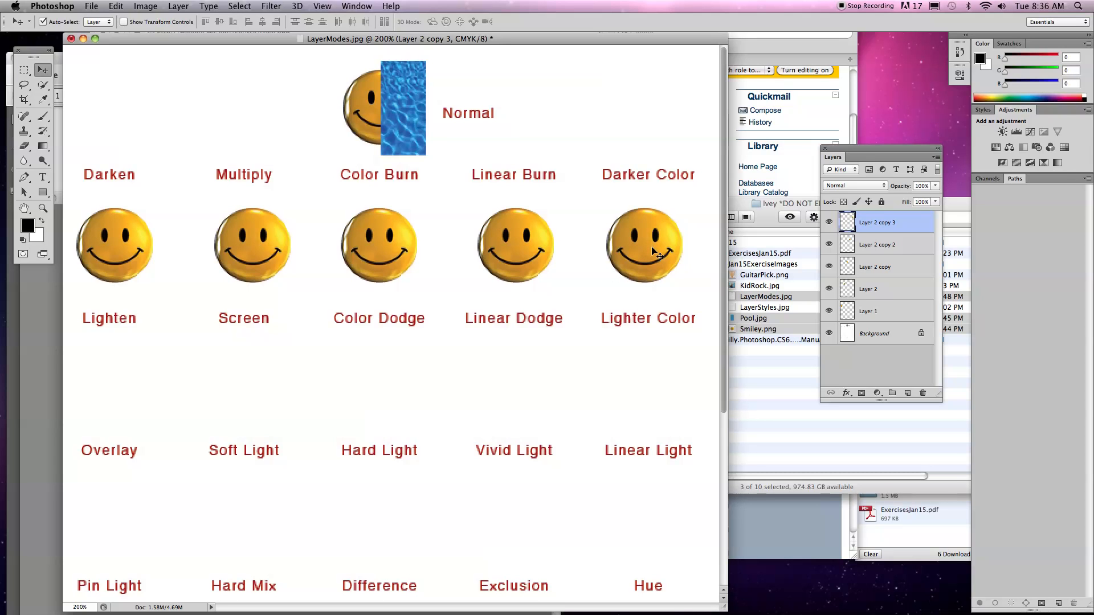
Select all five smileys in the first row and duplicate the row beneath each of the four remaining rows of labels.
left_click(520, 246, "shift")
left_click(403, 254, "shift")
left_click(266, 256, "shift")
left_click(114, 259, "shift")
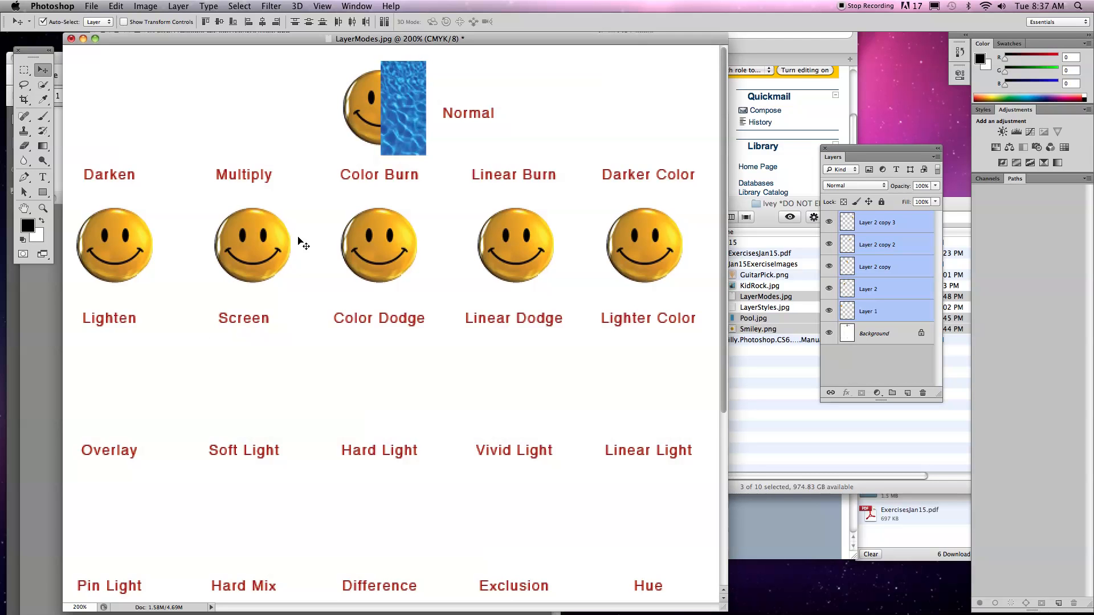
left_click_drag(252, 252, 248, 370)
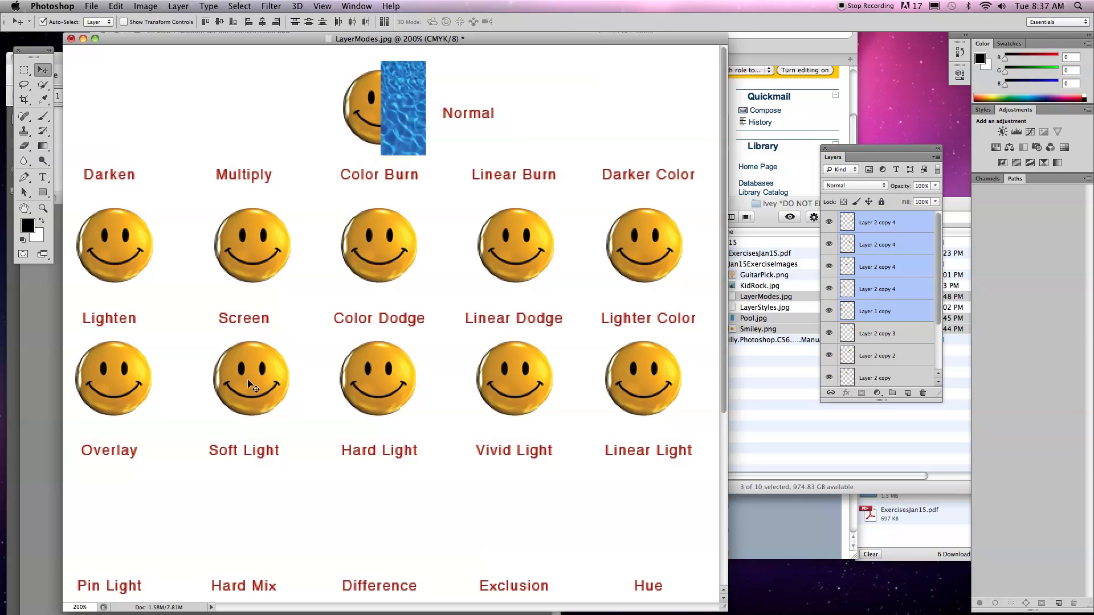
scroll(252, 383, "down", 5)
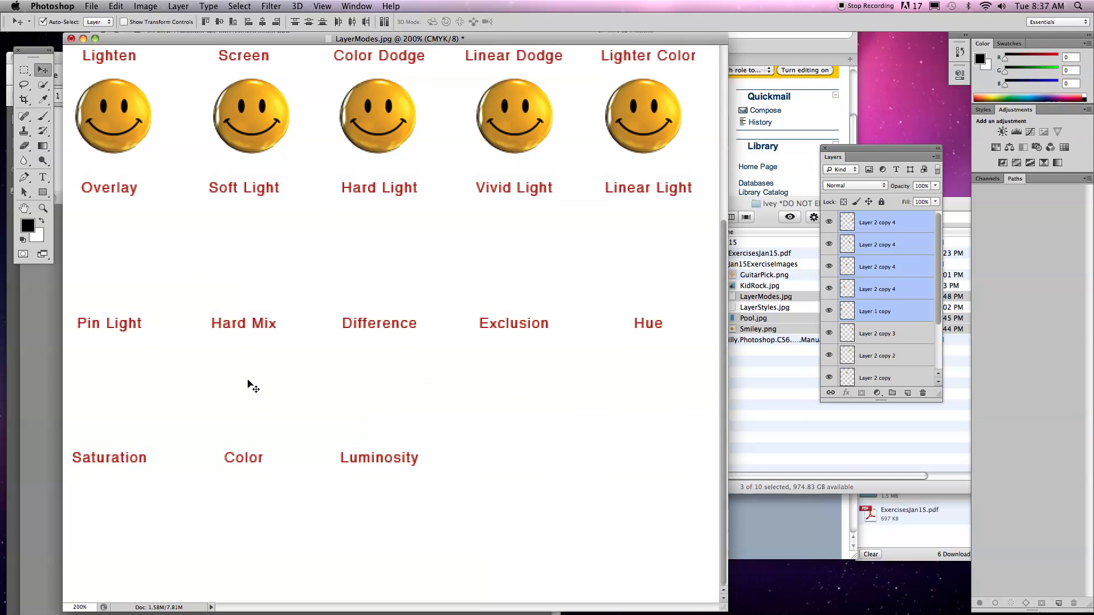
left_click_drag(251, 121, 244, 505)
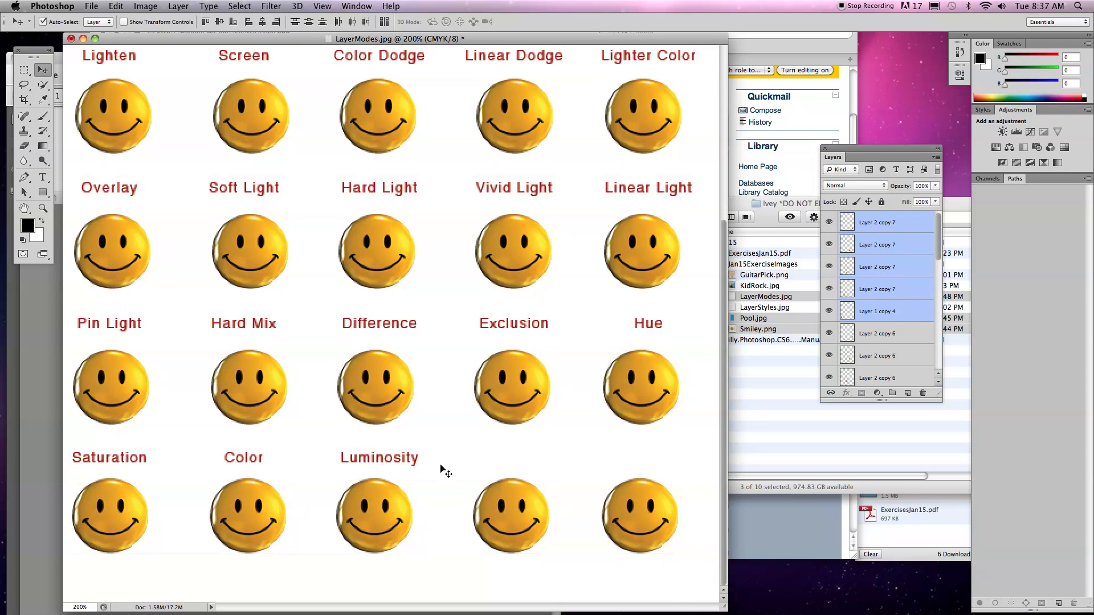
Delete the two surplus unlabelled smileys at the end of the last row.
key("super+0")
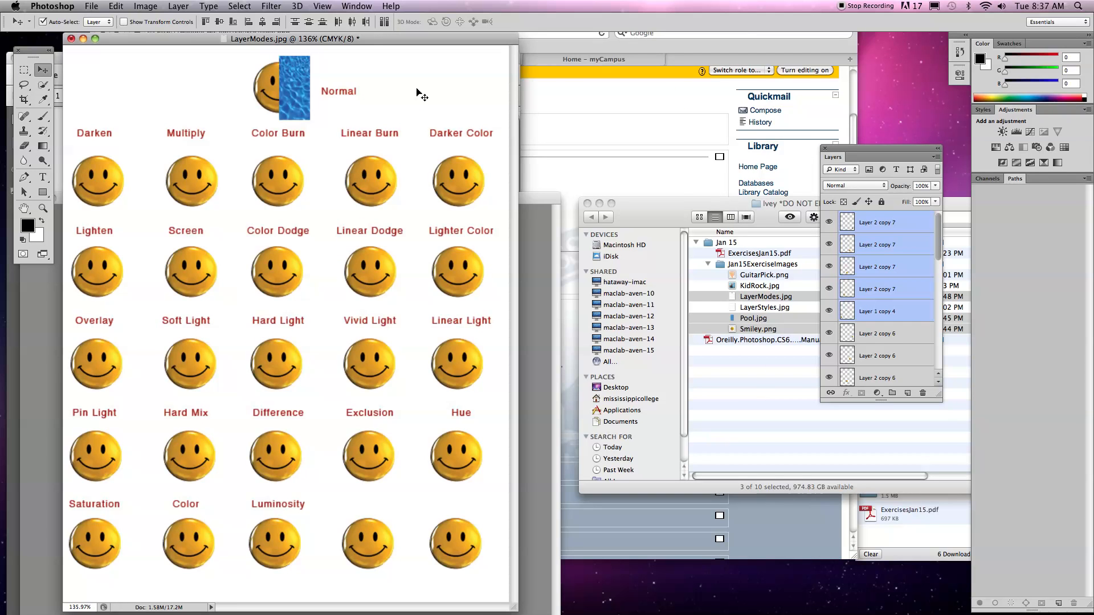
left_click_drag(382, 41, 423, 41)
left_click(469, 502)
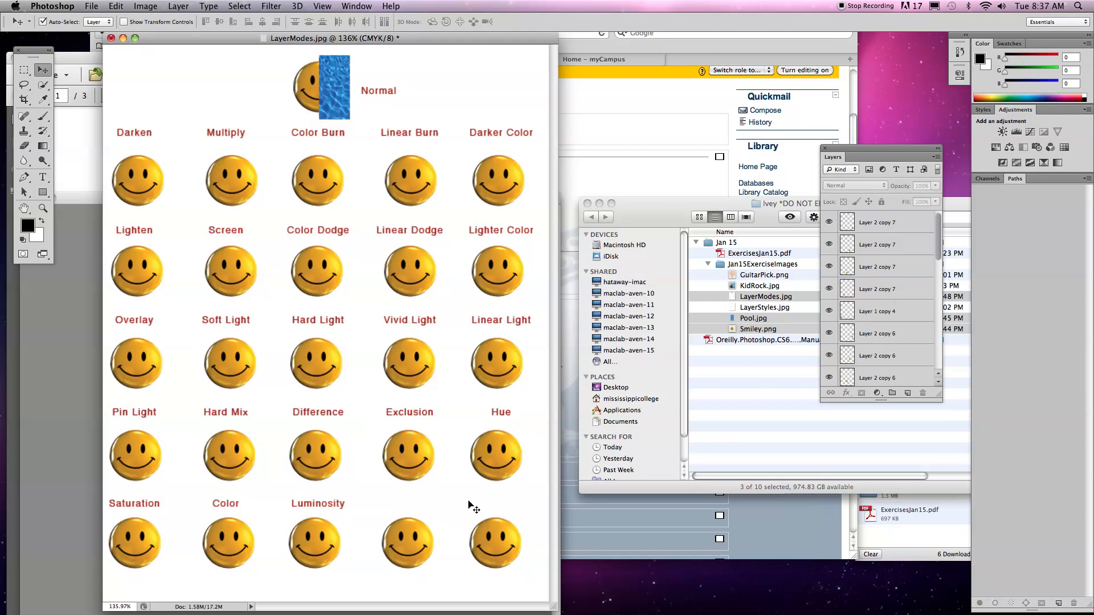
left_click(442, 548)
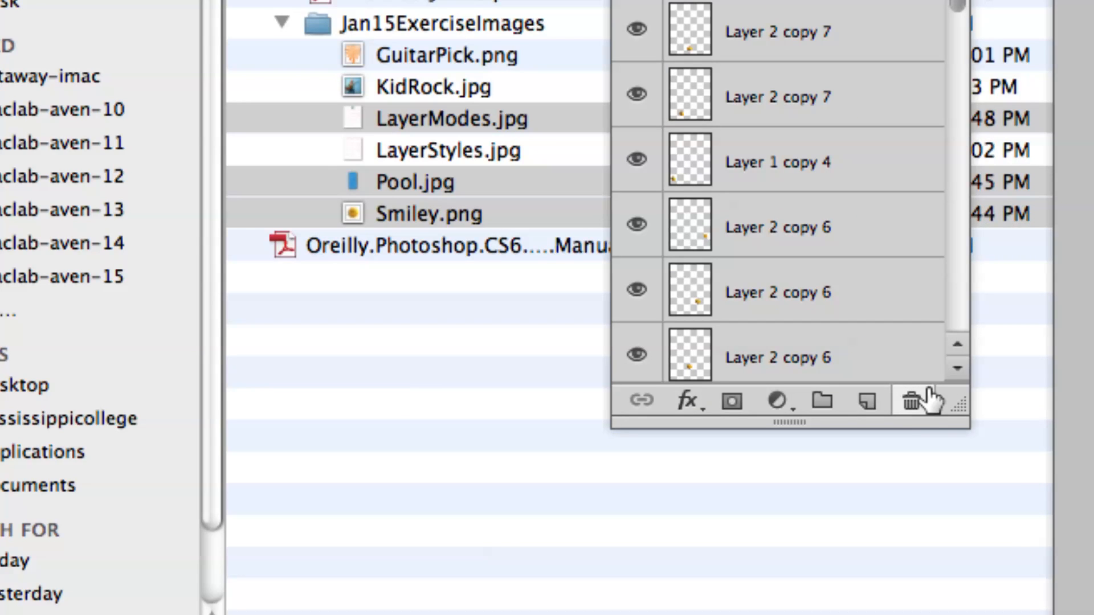
left_click(911, 402)
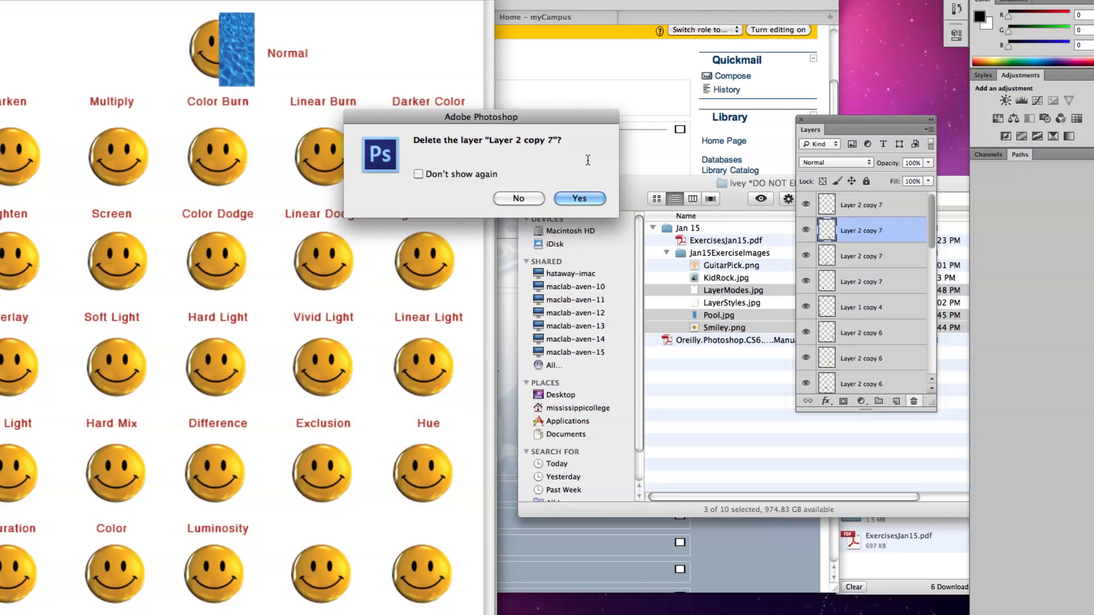
left_click(579, 198)
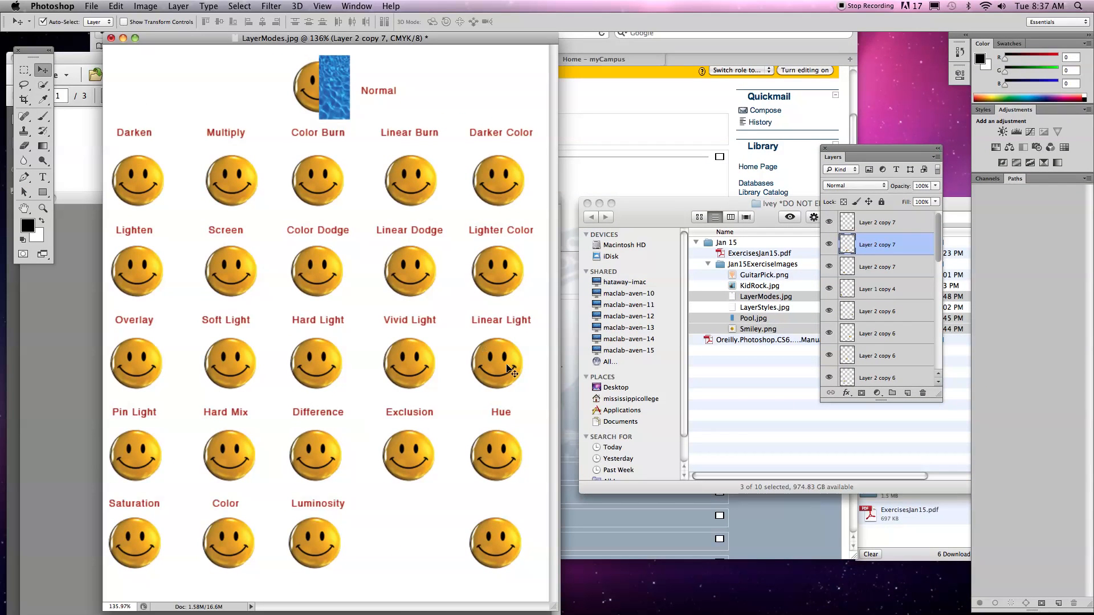
left_click(503, 542)
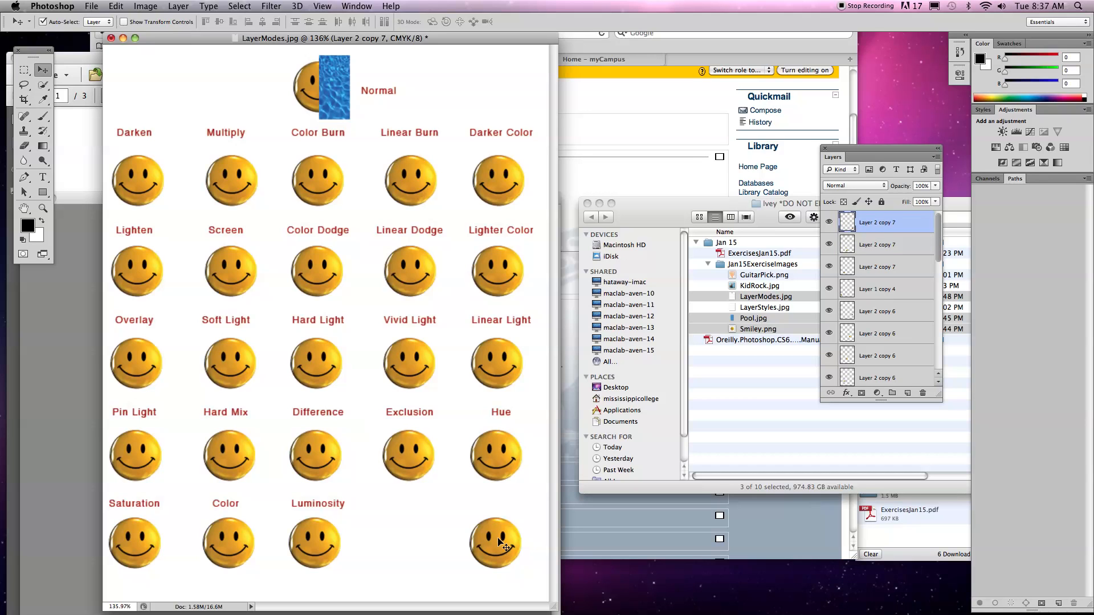
key("BackSpace")
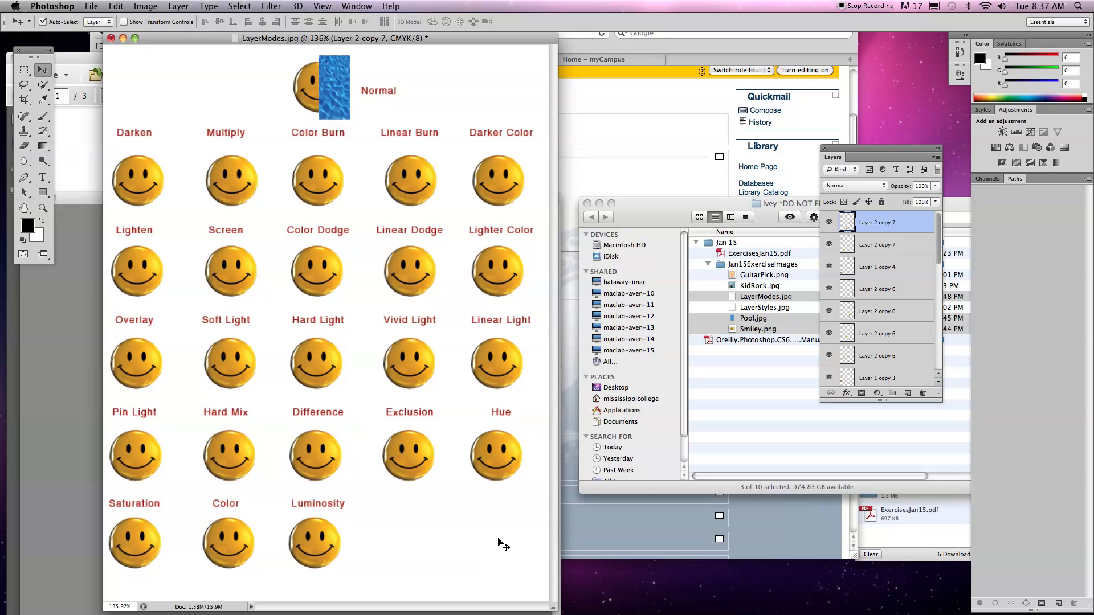
Copy the image from Pool.jpg into LayerModes.jpg and align it over the right half of the Darken smiley.
left_click_drag(261, 42, 453, 42)
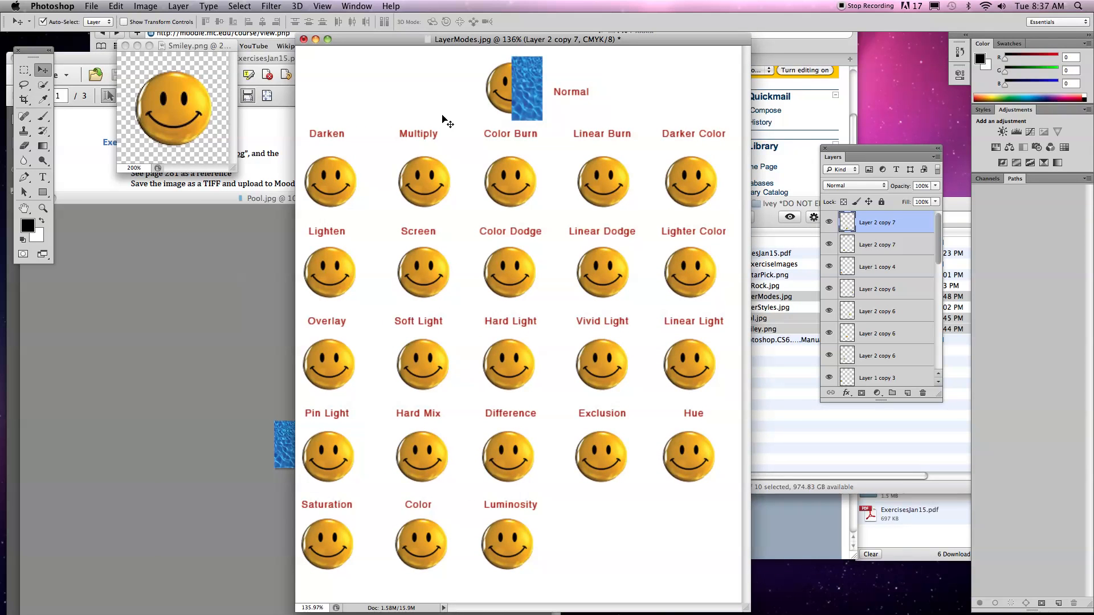
left_click(253, 280)
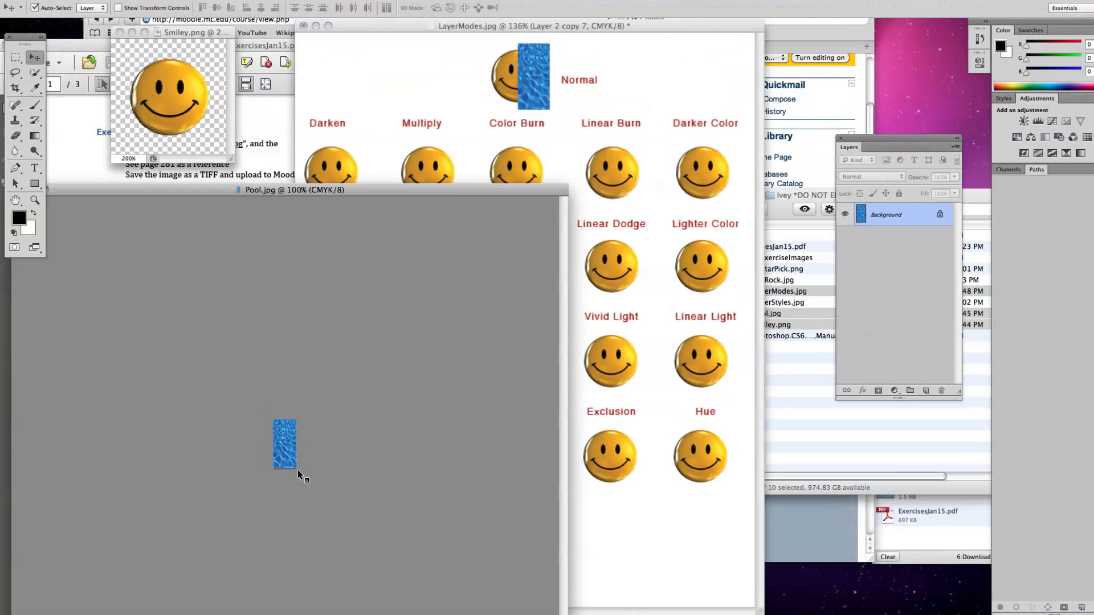
key("super+minus")
key("super+plus")
key("super+plus")
key("super+plus")
key("super+plus")
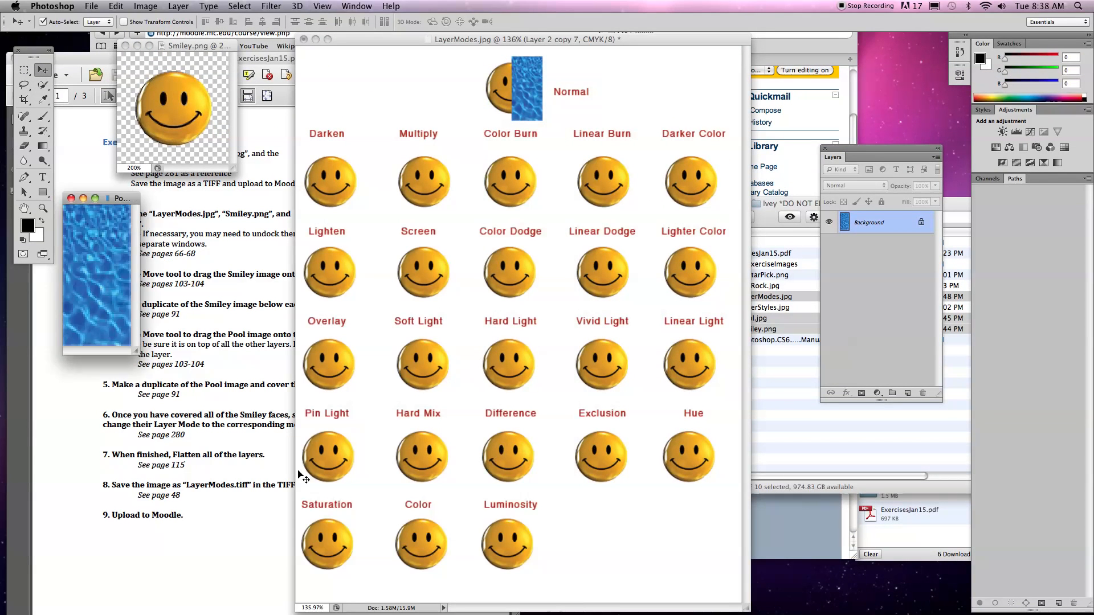
left_click_drag(99, 268, 345, 228)
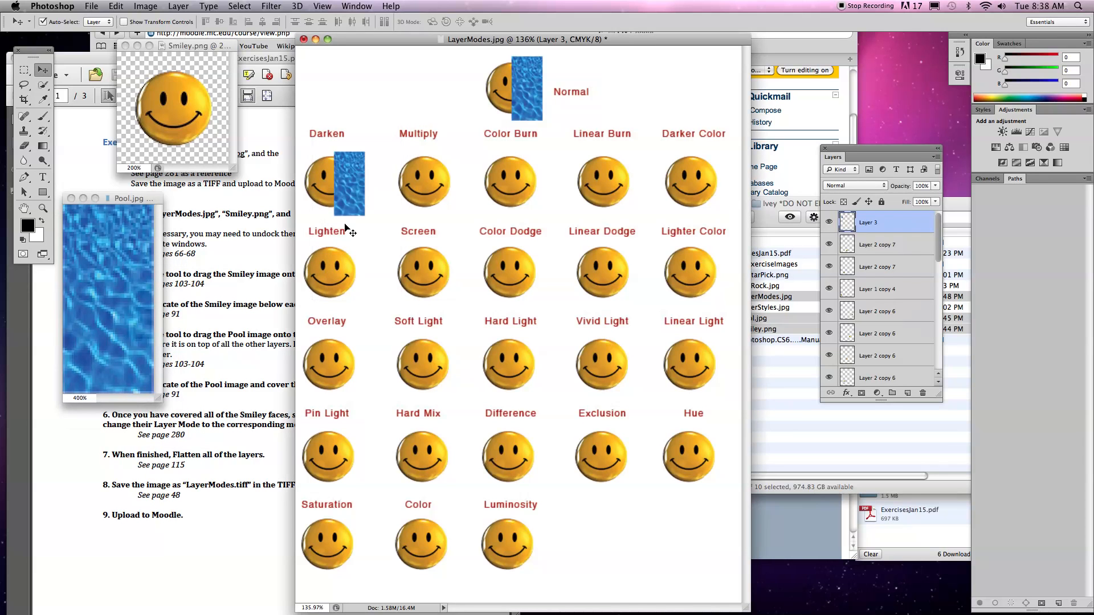
left_click_drag(350, 190, 346, 187)
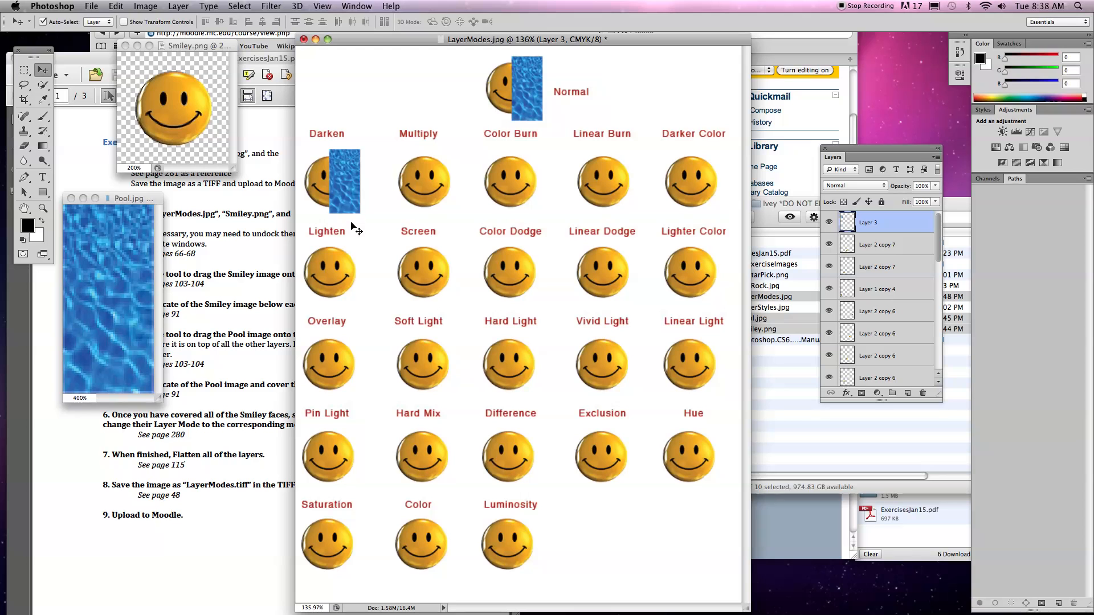
Duplicate the pool strip over the other first-row smileys, and copy the completed row of strips over the four smiley rows below.
left_click_drag(345, 192, 706, 204)
left_click_drag(705, 204, 702, 206)
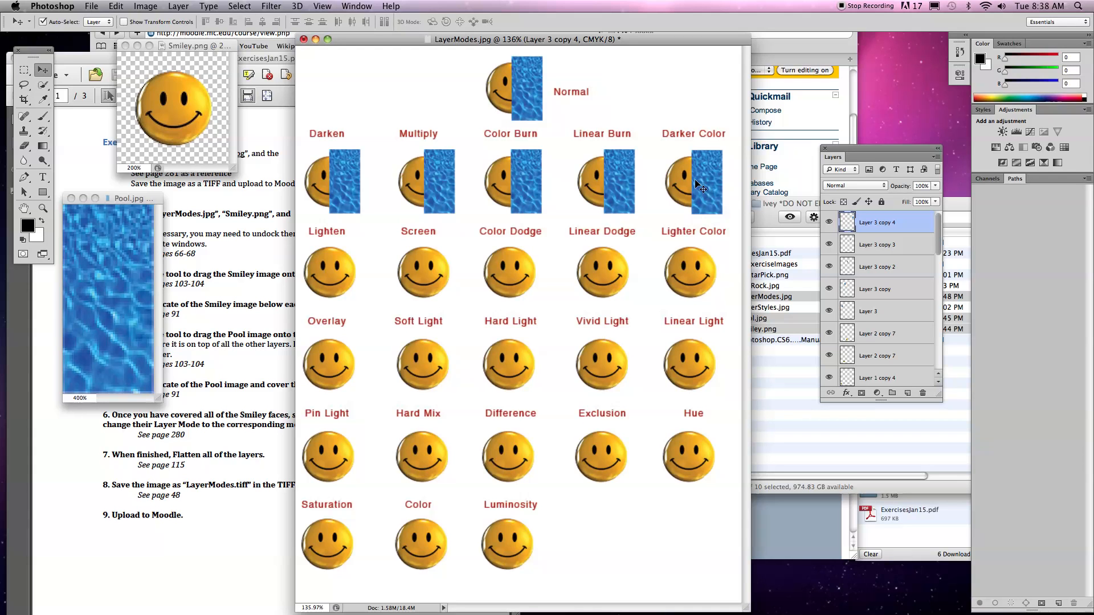
left_click(627, 193, "shift")
left_click(540, 183, "shift")
left_click(447, 178, "shift")
left_click(344, 176, "shift")
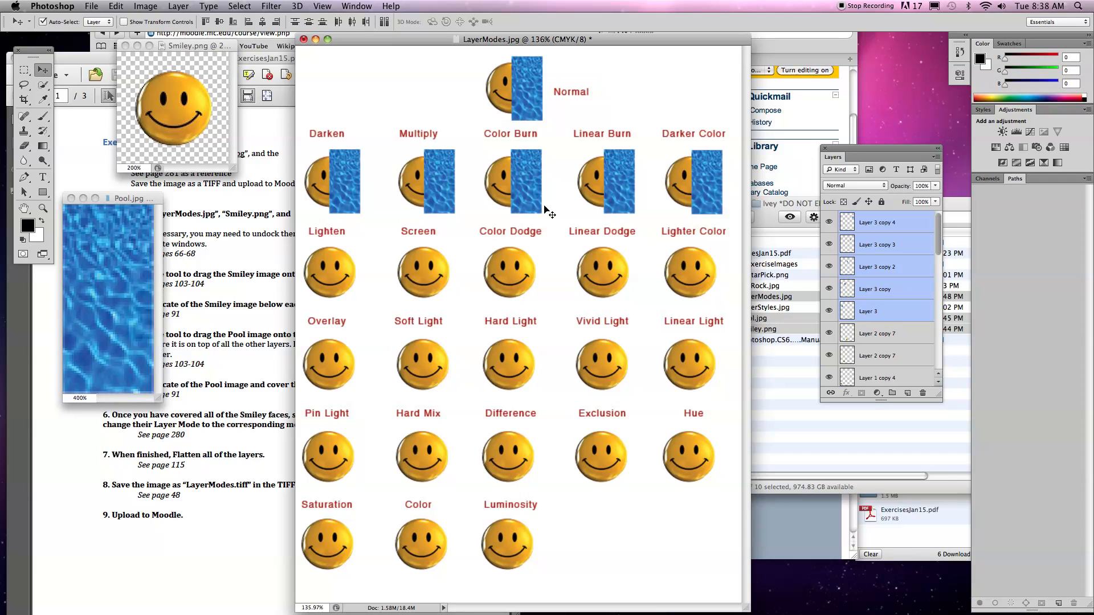
left_click_drag(524, 169, 523, 536)
Delete the two surplus pool strips that cover no smiley at the end of the last row.
left_click(575, 551)
left_click_drag(621, 552, 700, 546)
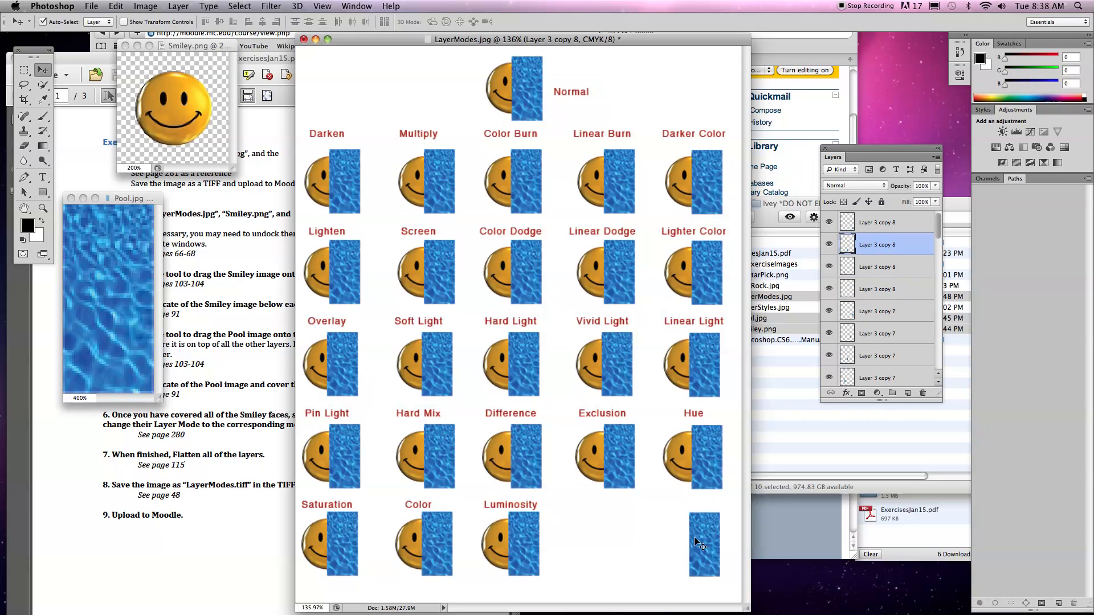
left_click(694, 539)
key("Delete")
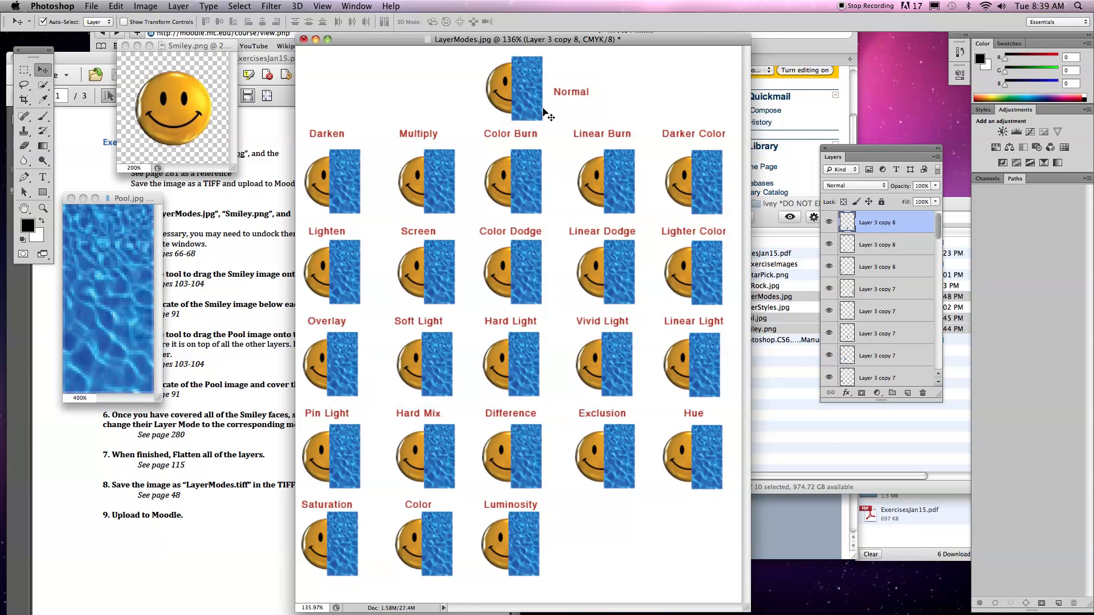
Set the blend mode of the pool strip over the Darken smiley to Darken.
key("super+plus")
key("super+plus")
scroll(543, 110, "up", 8)
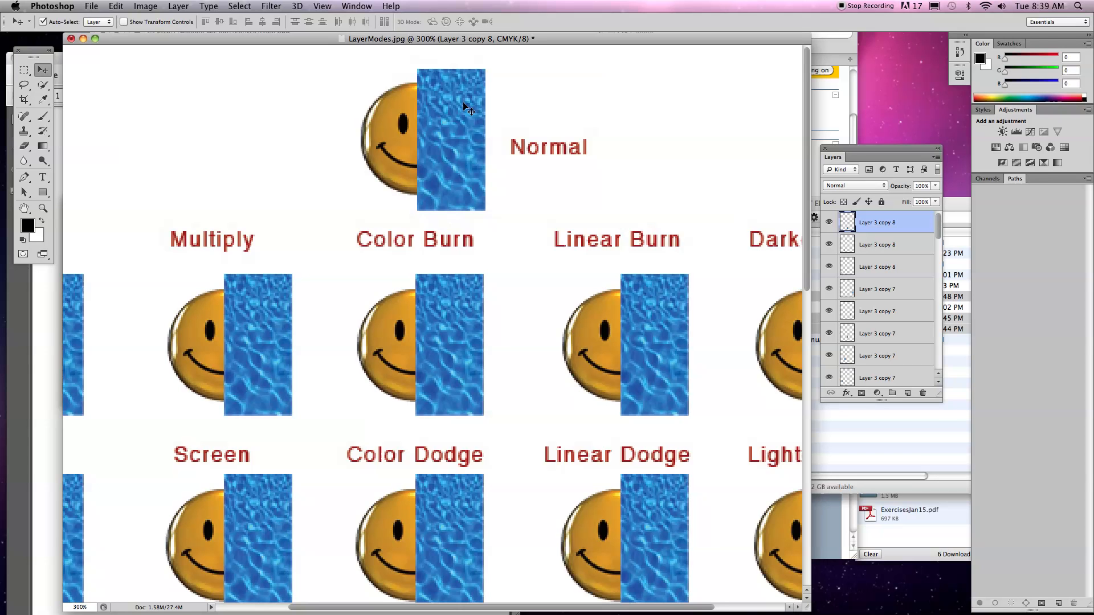
scroll(506, 208, "left", 3)
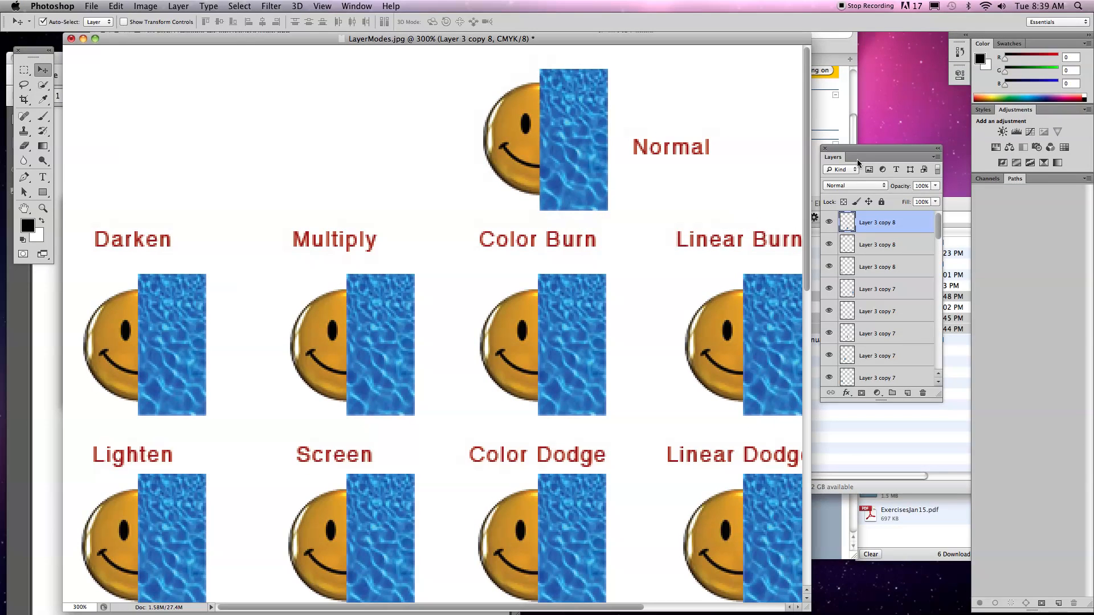
left_click_drag(857, 162, 258, 238)
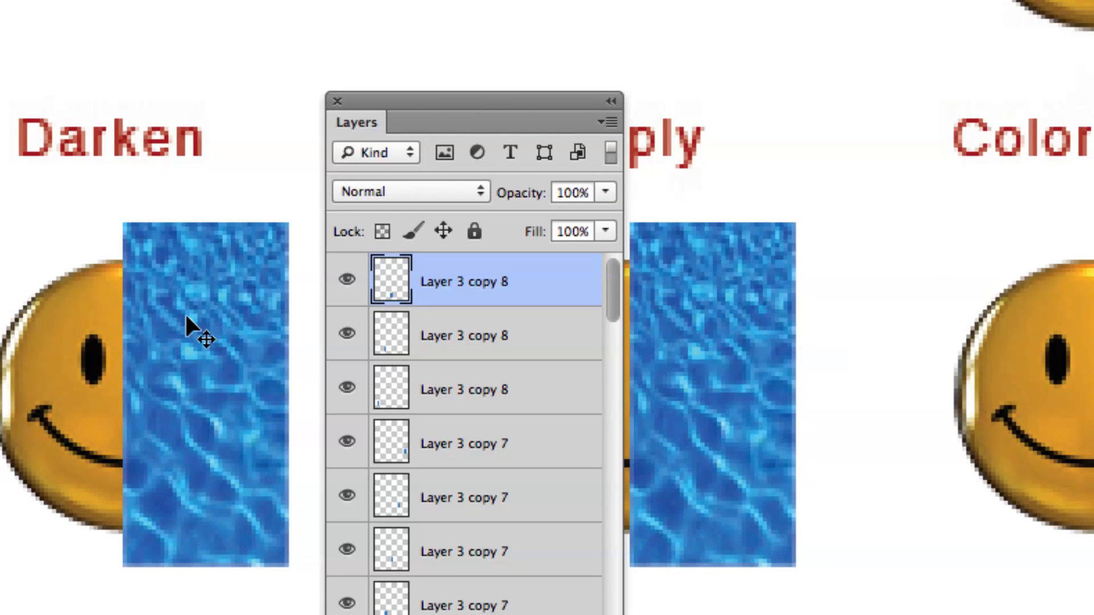
left_click(187, 317)
scroll(535, 399, "down", 5)
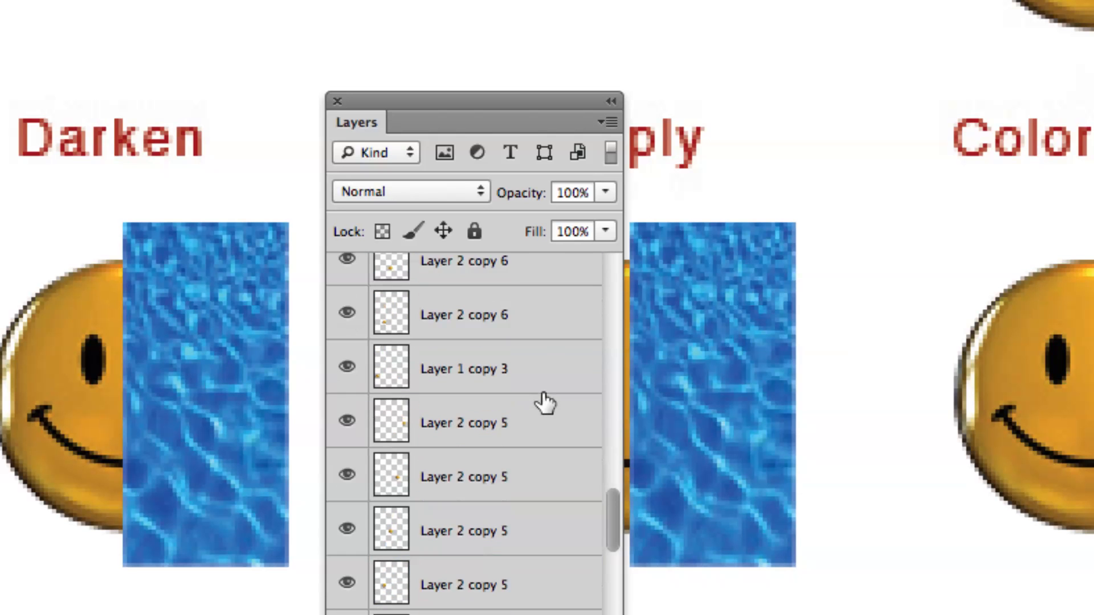
scroll(523, 313, "up", 2)
scroll(527, 342, "up", 3)
left_click(525, 342)
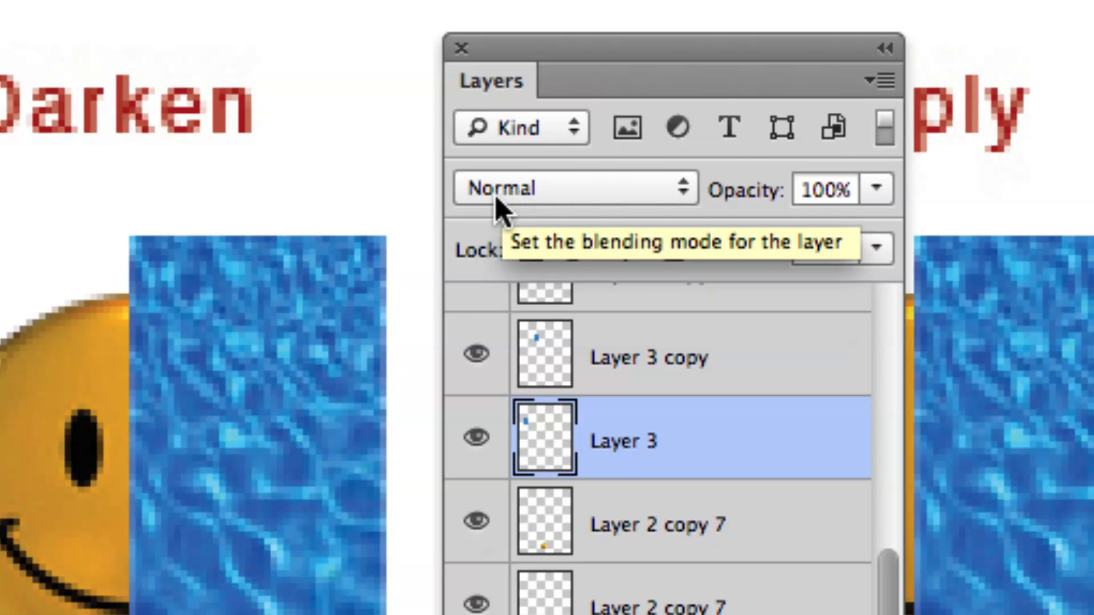
left_click(656, 196)
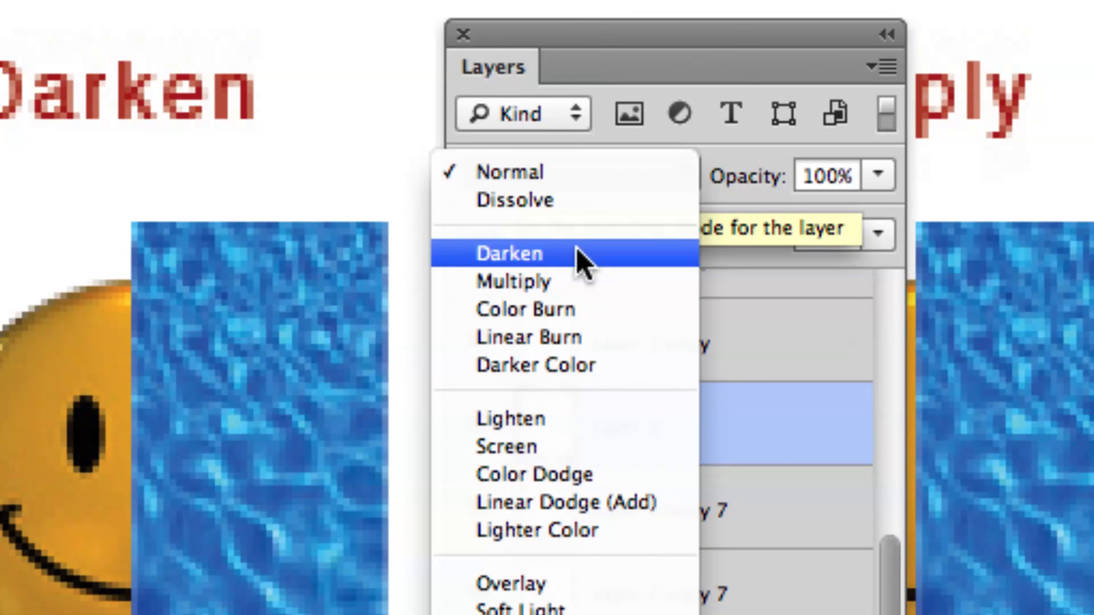
left_click(576, 248)
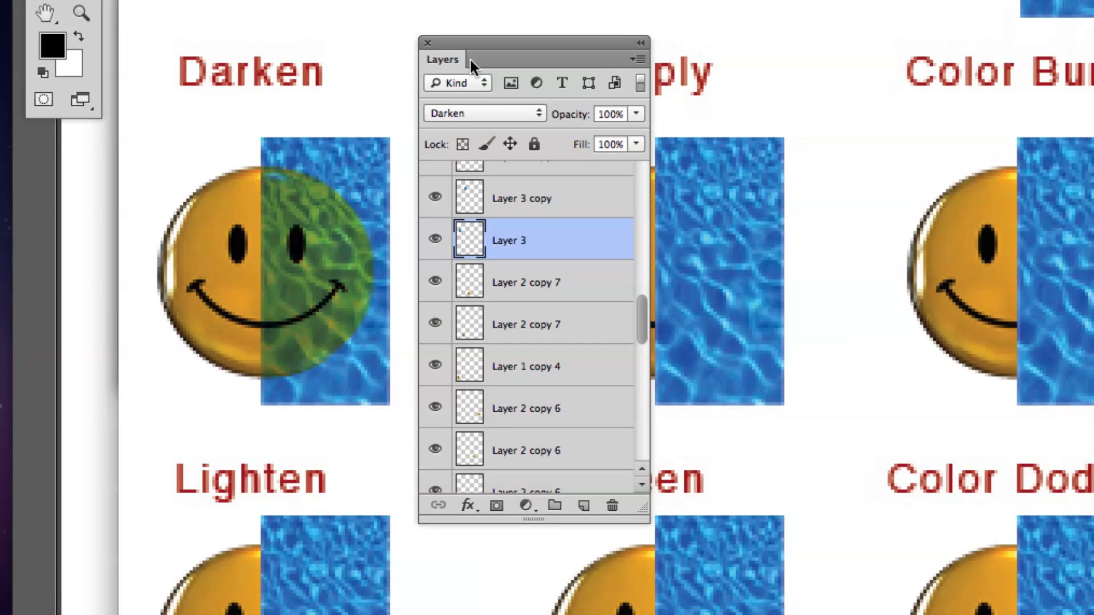
Change the blend mode of the pool strip over the Multiply smiley to Multiply.
left_click_drag(446, 39, 867, 43)
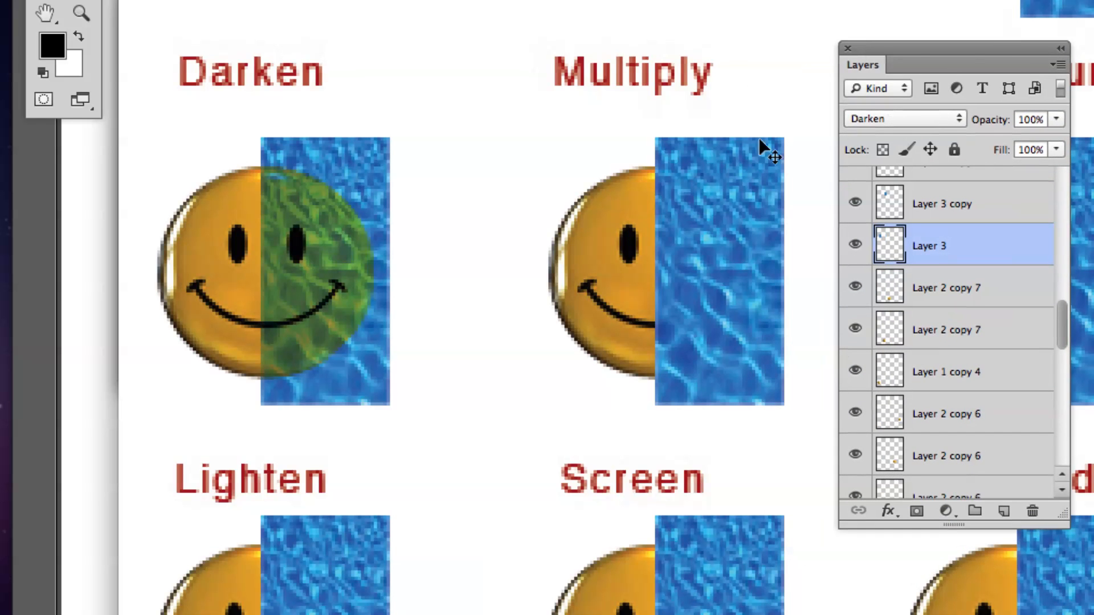
left_click(707, 165)
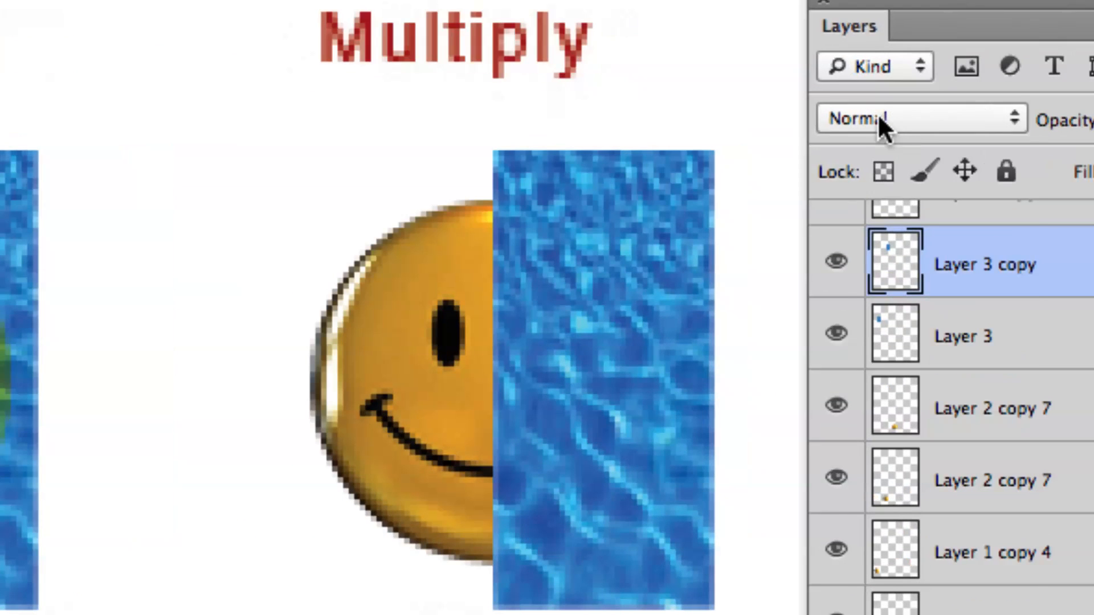
left_click(888, 119)
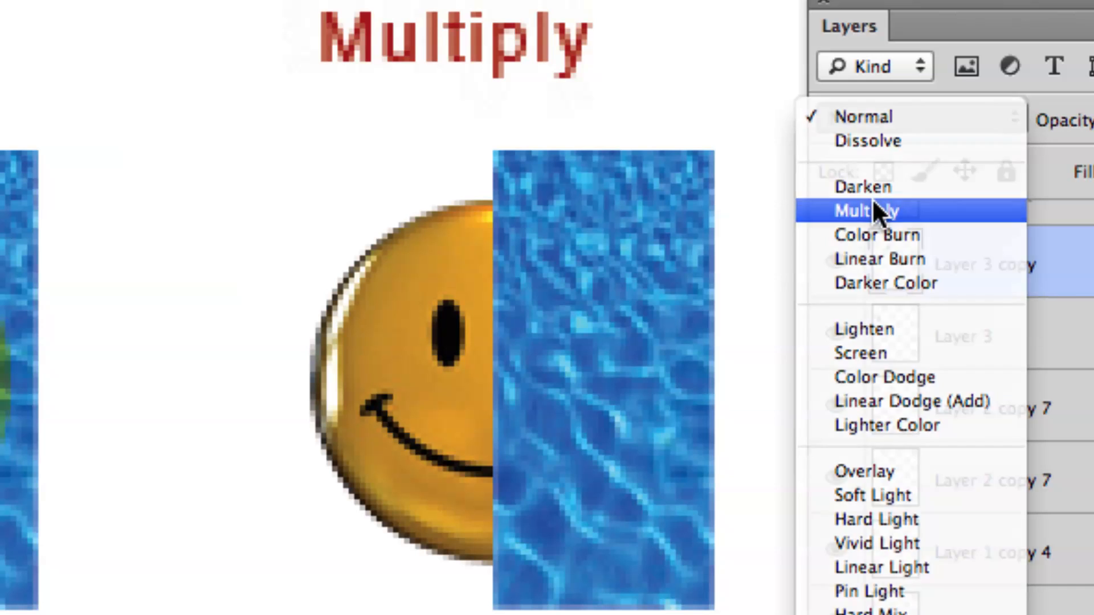
left_click(871, 210)
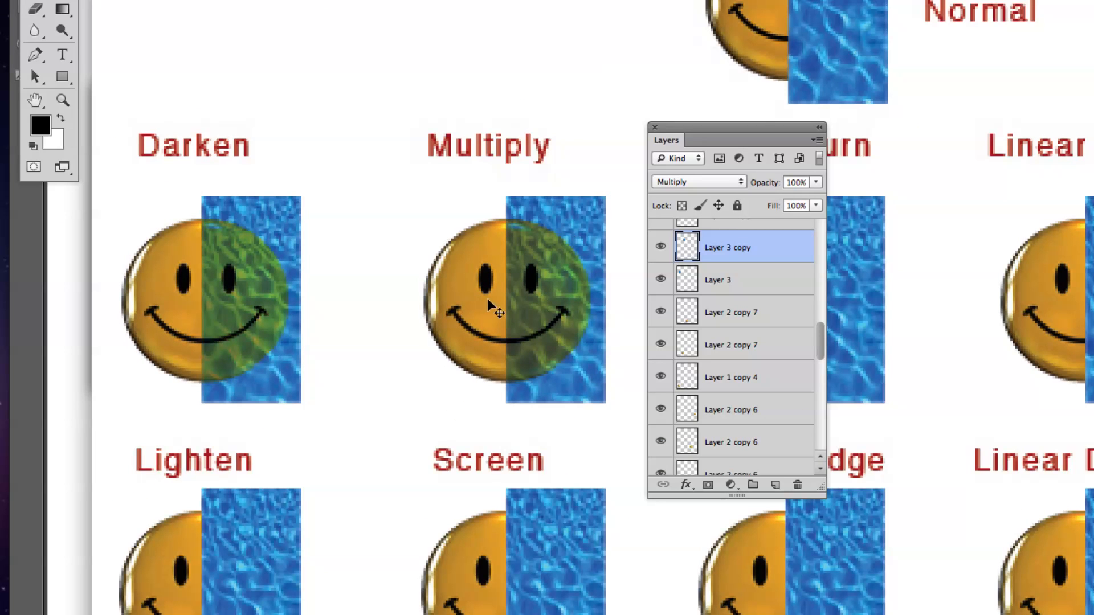
Apply the Color Burn blend mode to the pool strip layer covering the Color Burn smiley.
mouse_move(768, 122)
left_mouse_down()
mouse_move(532, 109)
mouse_move(745, 131)
mouse_move(454, 119)
left_mouse_up()
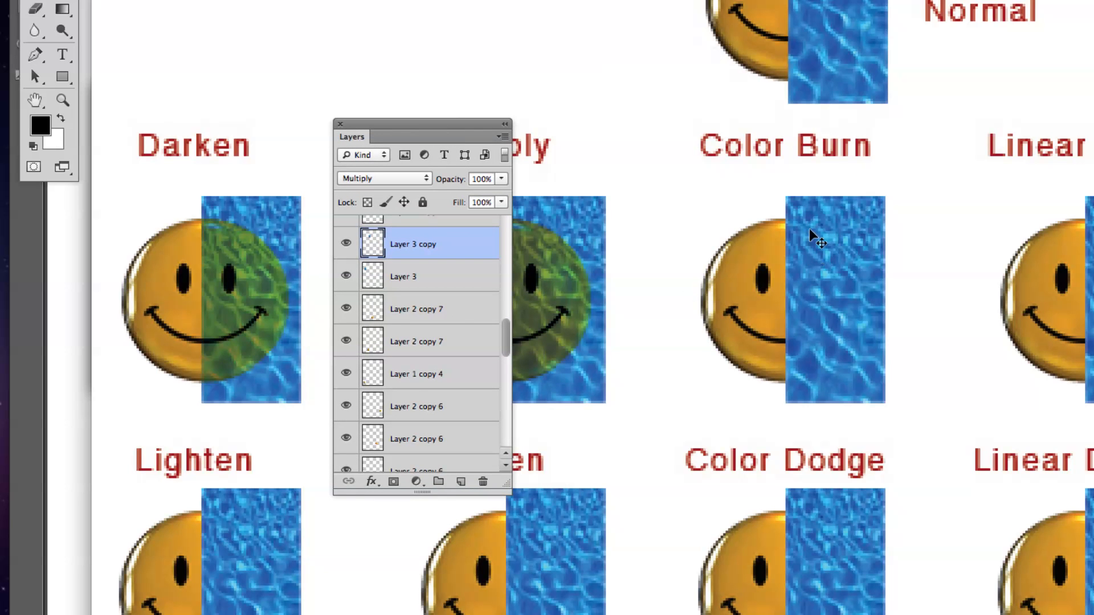
key("super+j")
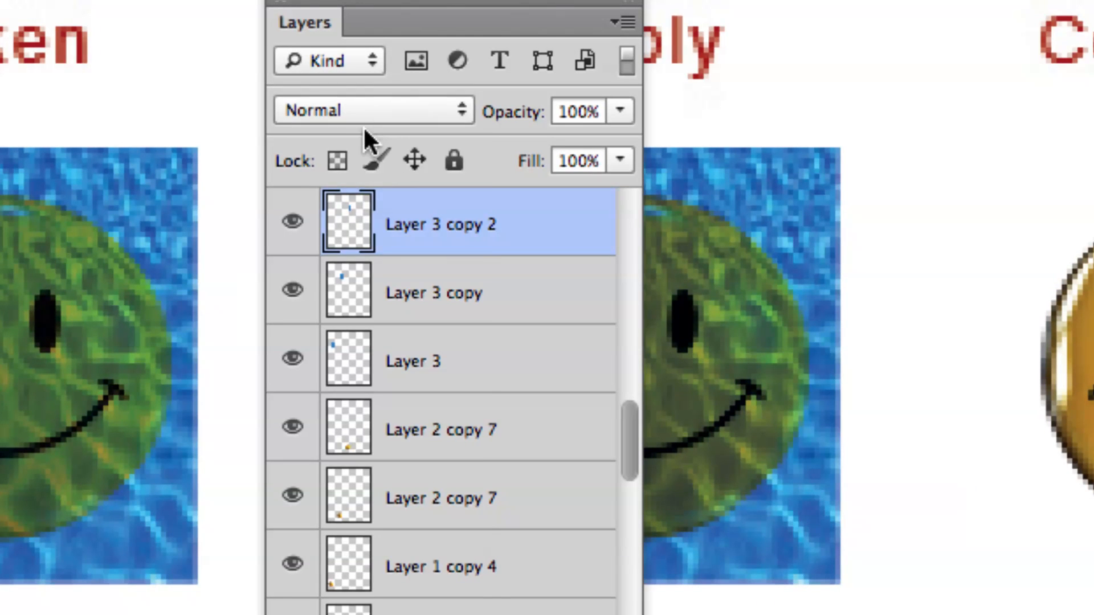
left_click(362, 117)
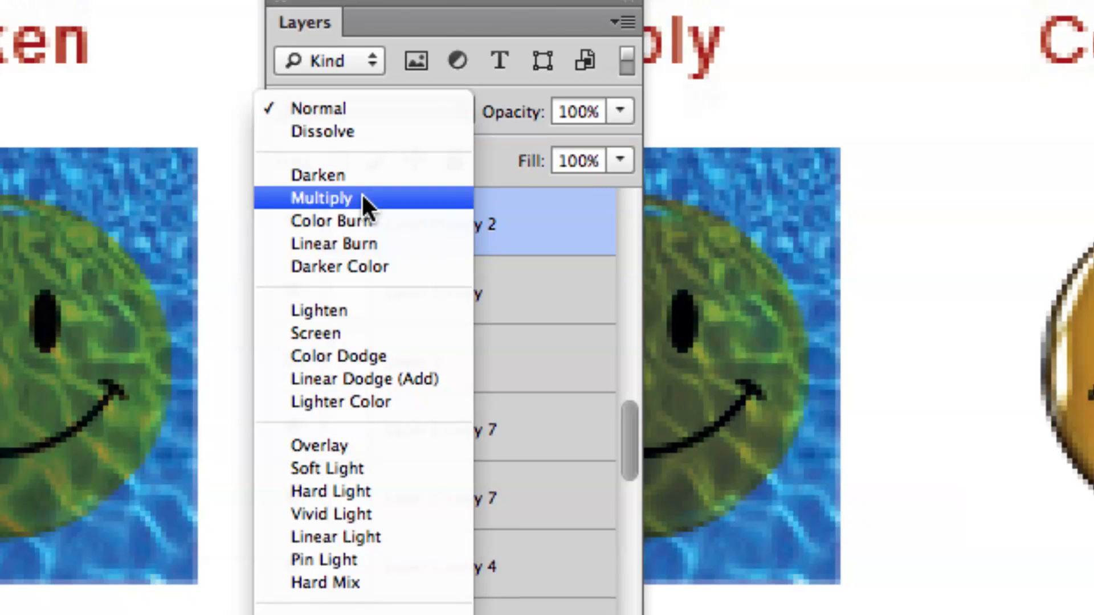
left_click(360, 221)
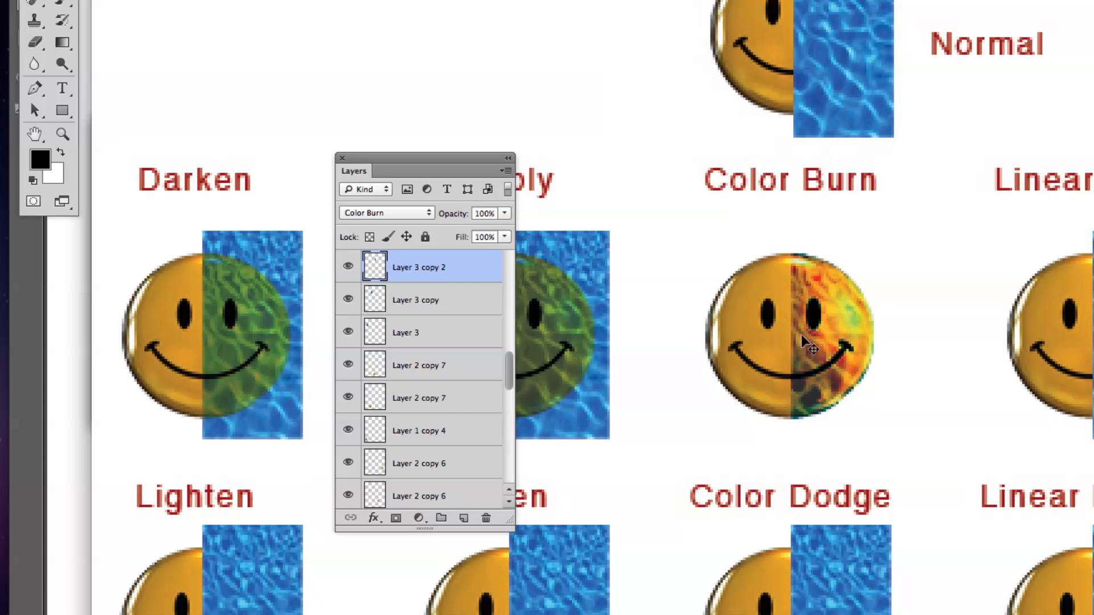
left_click(368, 213)
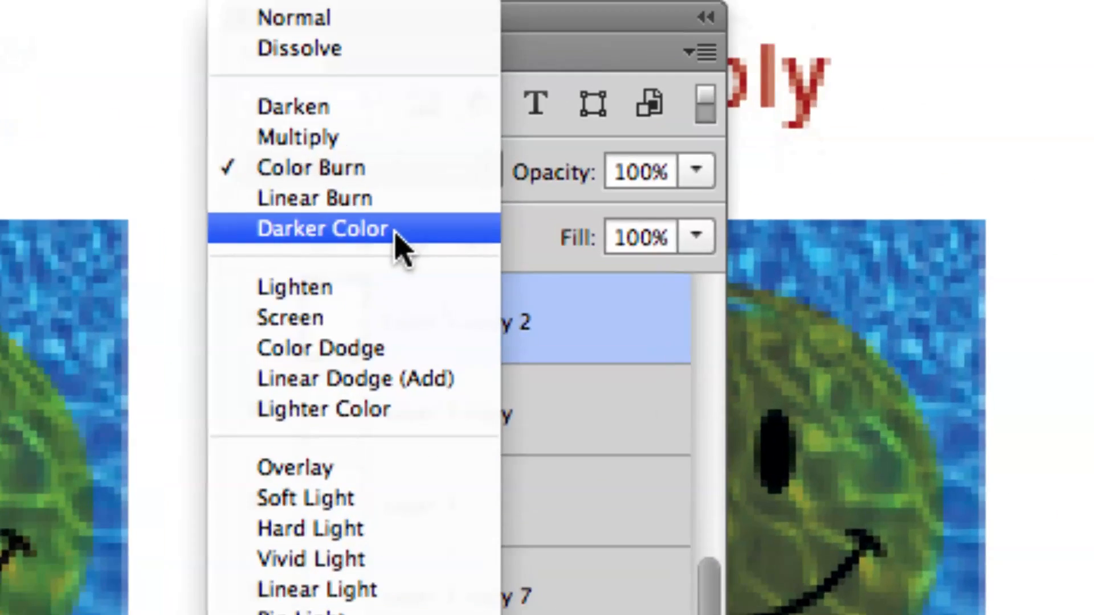
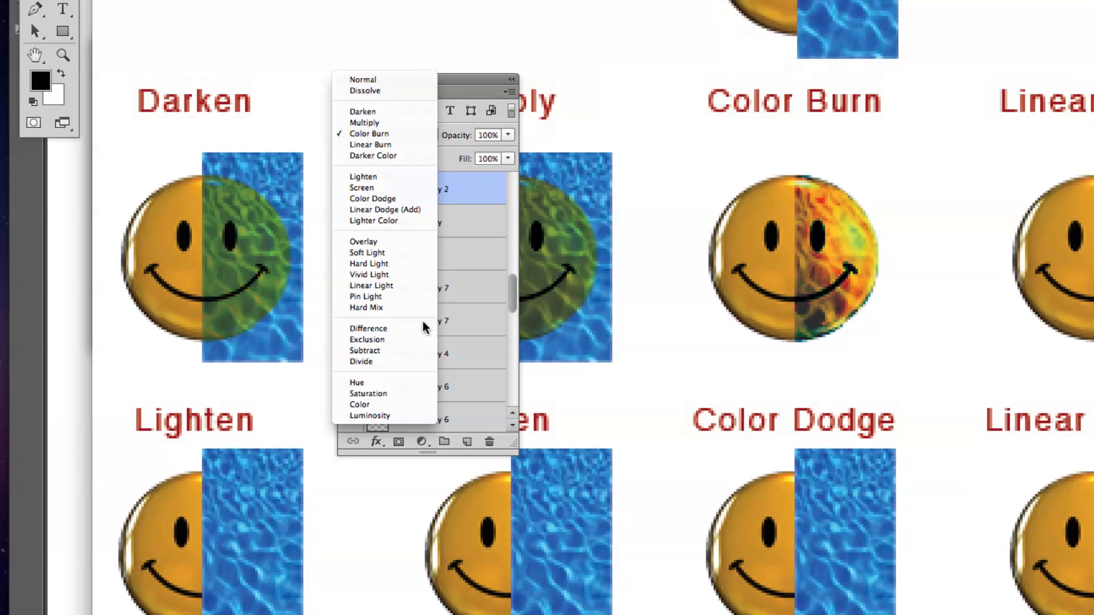
Set the blend mode of the pool strip over the Difference smiley to Difference.
left_click(598, 330)
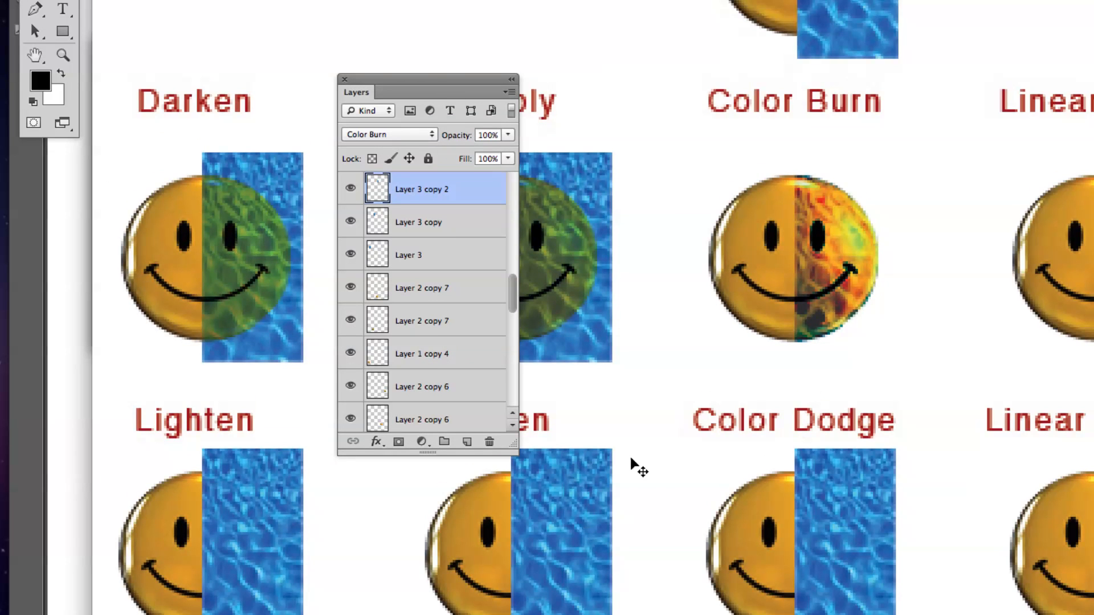
scroll(621, 399, "down", 5)
scroll(619, 376, "down", 8)
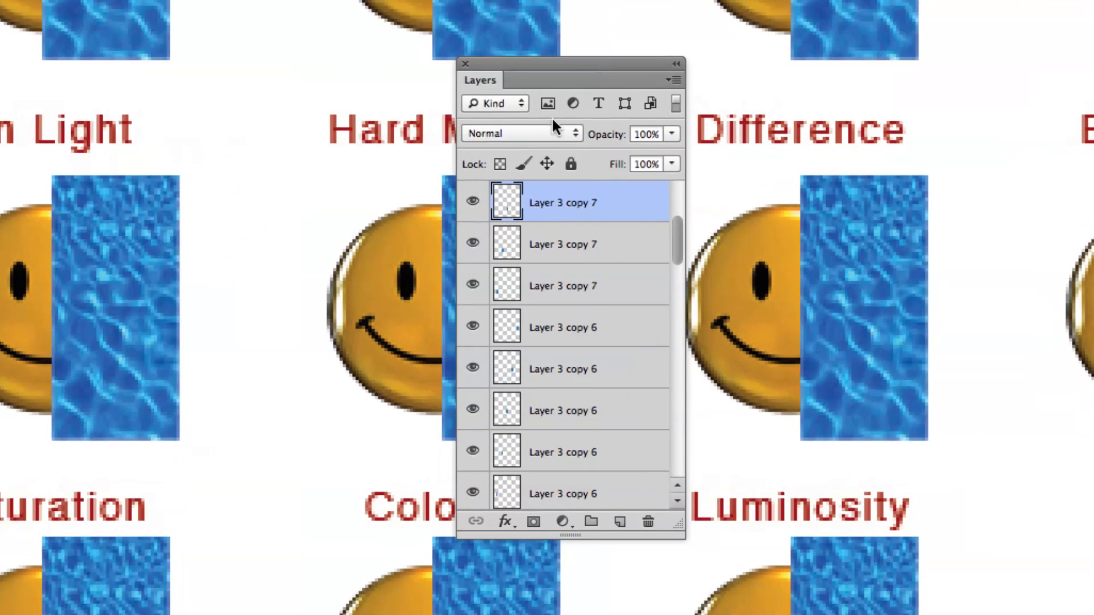
left_click(592, 167)
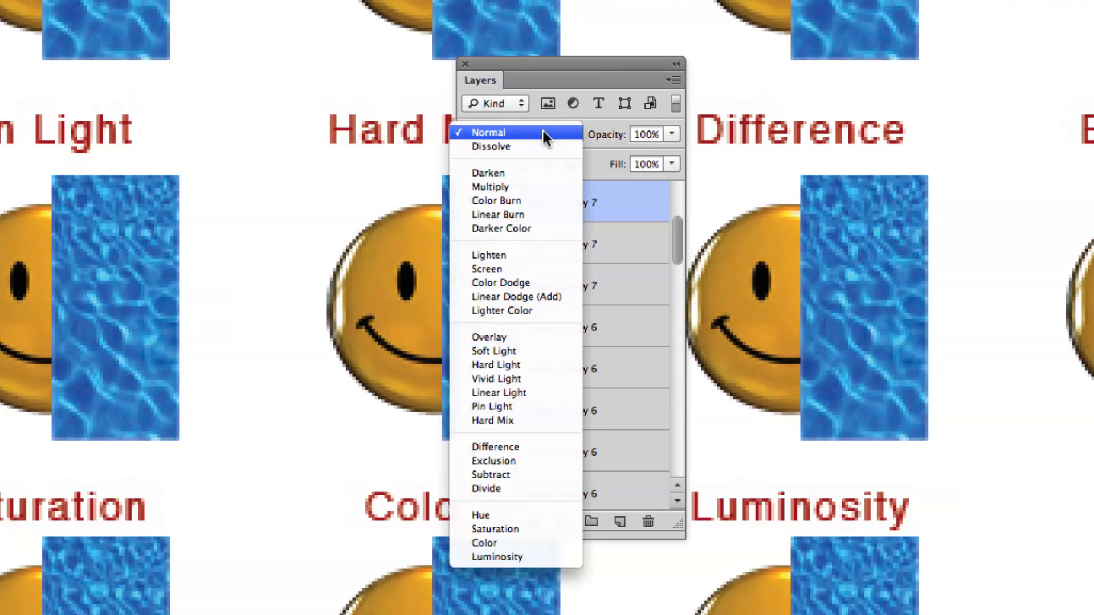
left_click(507, 447)
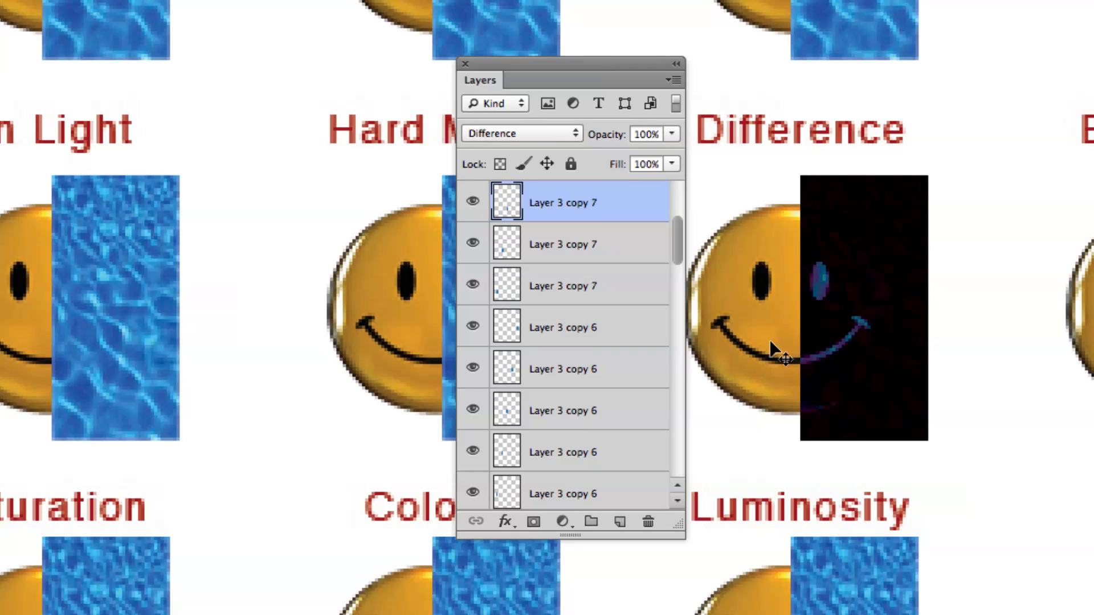
Move the Layers panel off the Difference smiley and enlarge it to list more layers.
left_click_drag(627, 61, 717, 66)
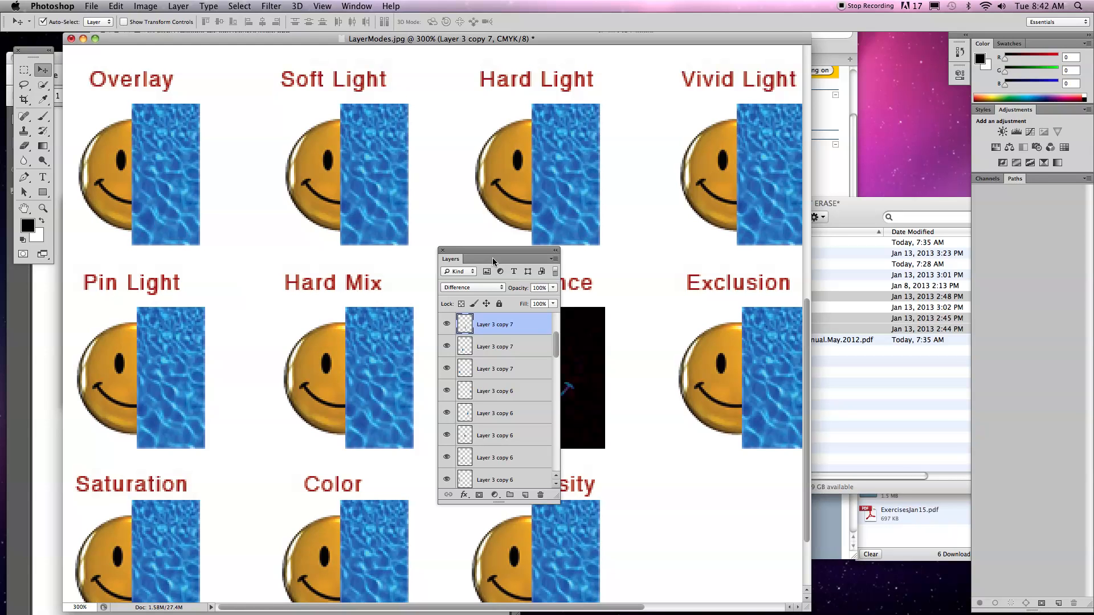
left_click_drag(490, 256, 748, 256)
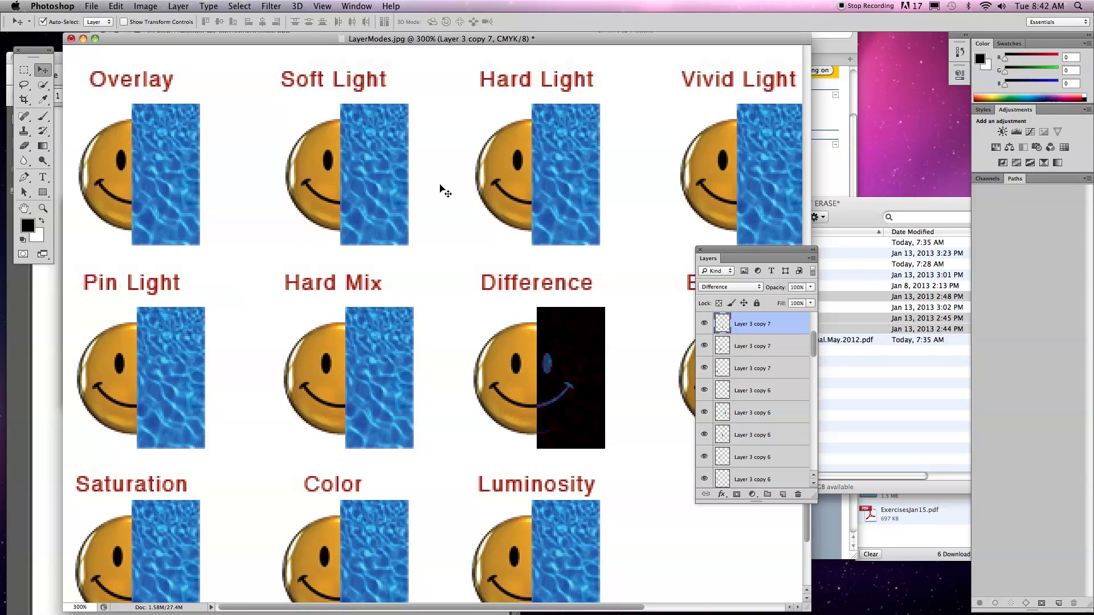
left_click_drag(780, 252, 689, 61)
left_click_drag(723, 308, 859, 581)
left_click_drag(626, 61, 717, 60)
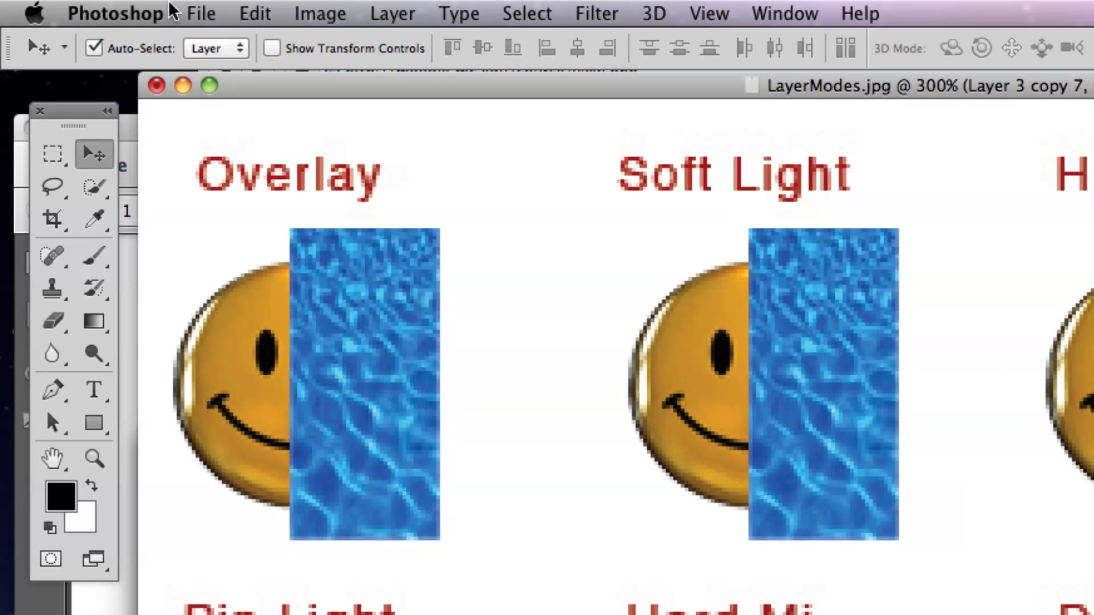
Save the document as LayerModes.psd in Photoshop format in Jan15ExerciseImages, keeping the layers and embedding the color profile.
left_click(202, 17)
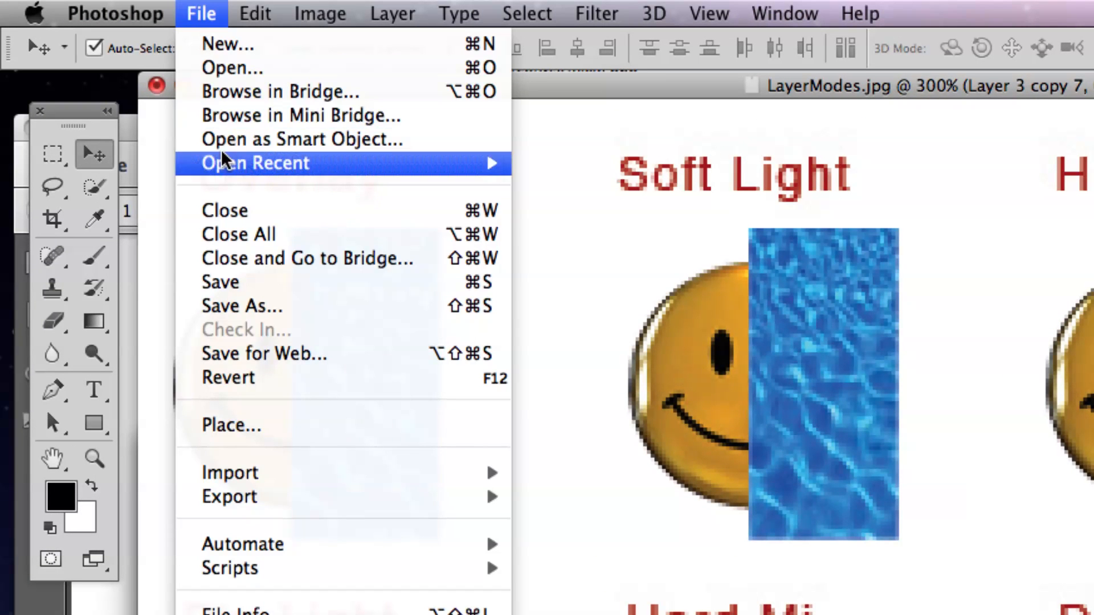
left_click(249, 309)
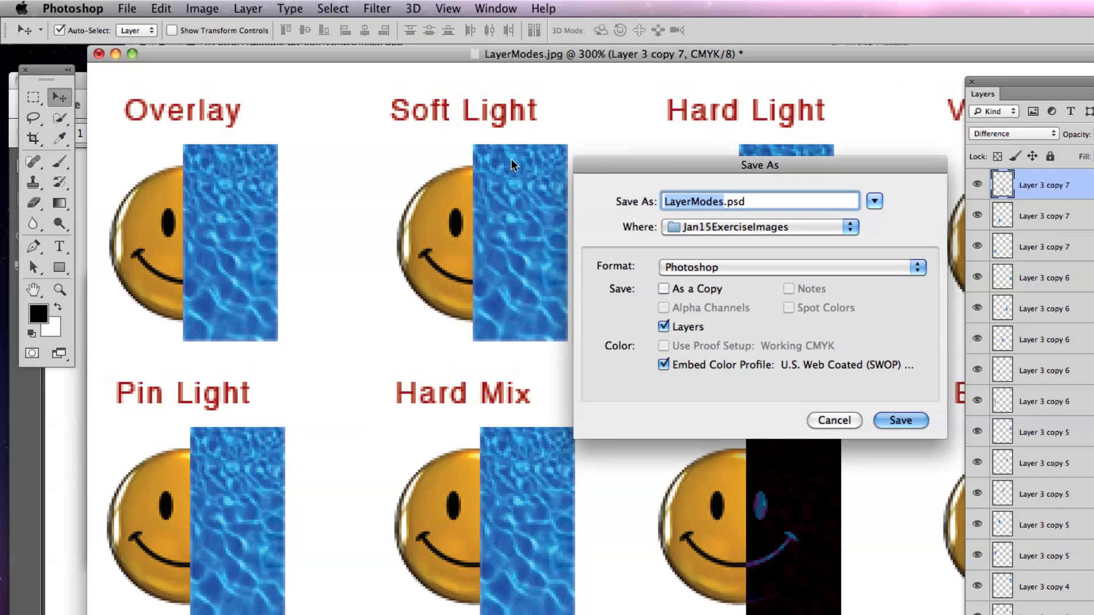
left_click_drag(676, 161, 499, 147)
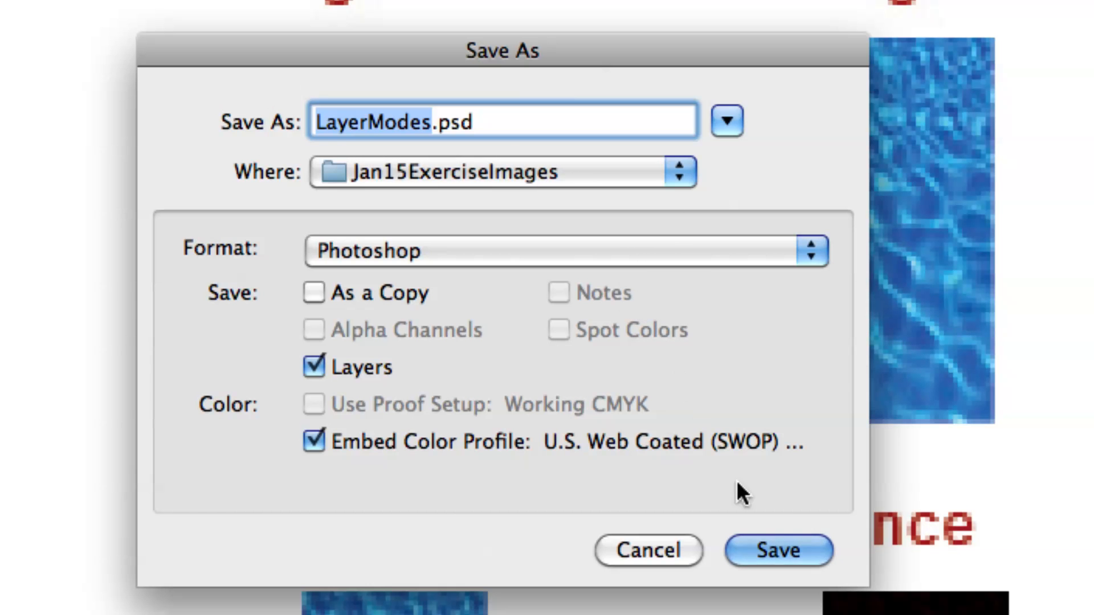
left_click(769, 548)
left_click_drag(795, 417, 474, 129)
left_click(863, 185)
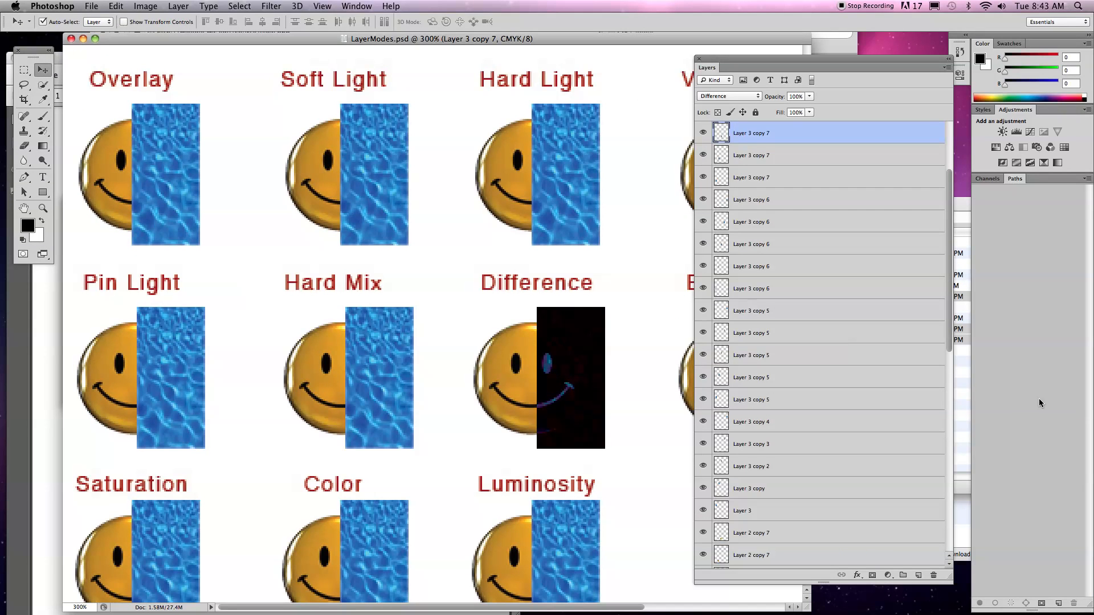
Switch to Finder and check the file size of LayerModes.psd, then return to the image in Photoshop.
left_click(966, 379)
left_click(834, 385)
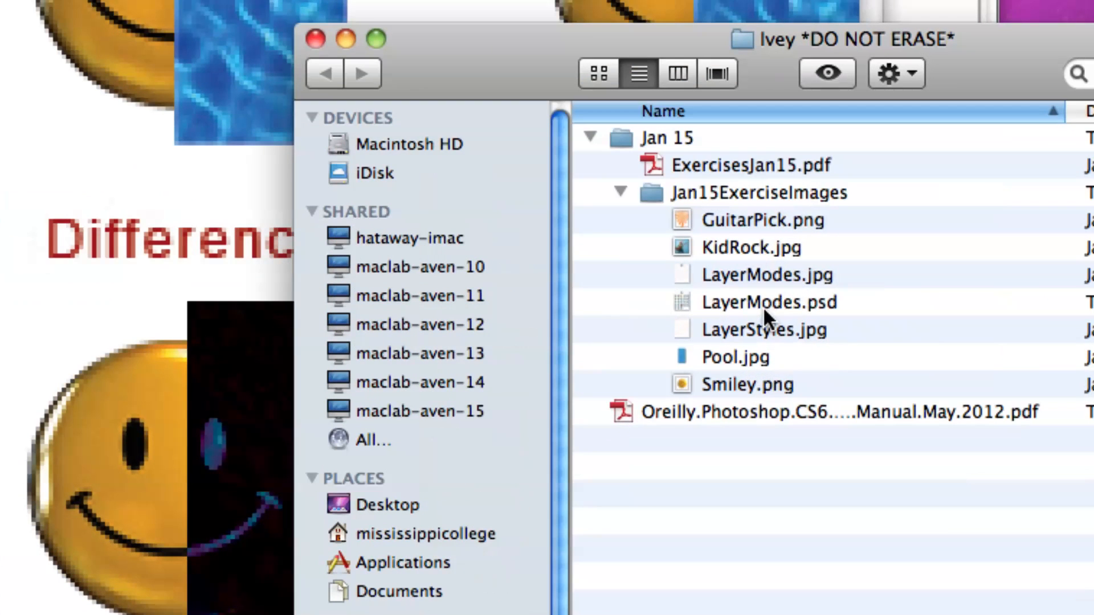
left_click(775, 310)
scroll(826, 327, "right", 10)
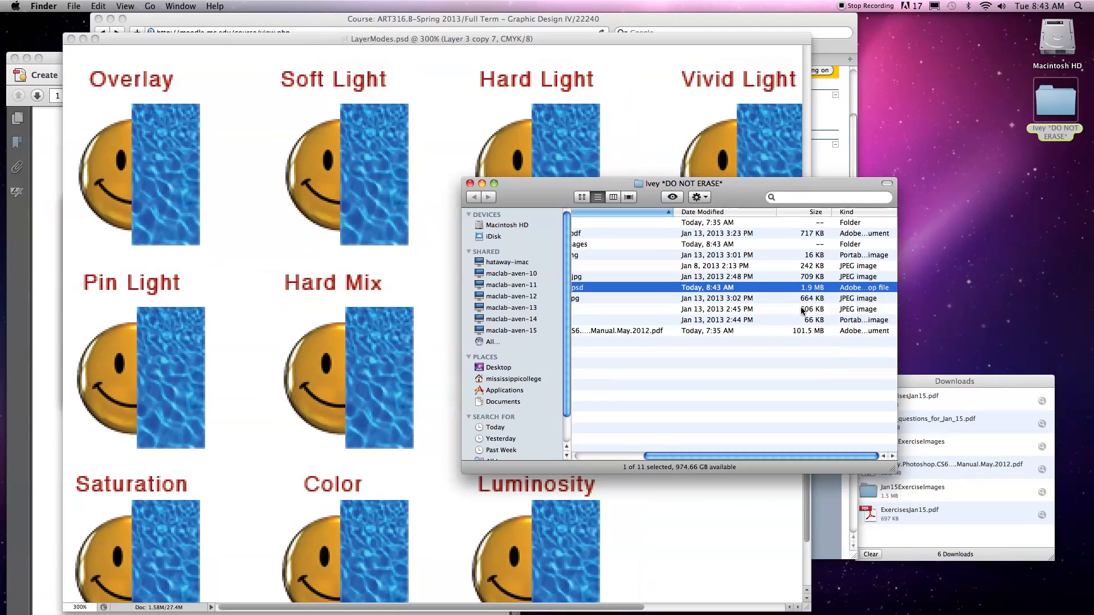
left_click_drag(545, 198, 728, 281)
left_click(635, 203)
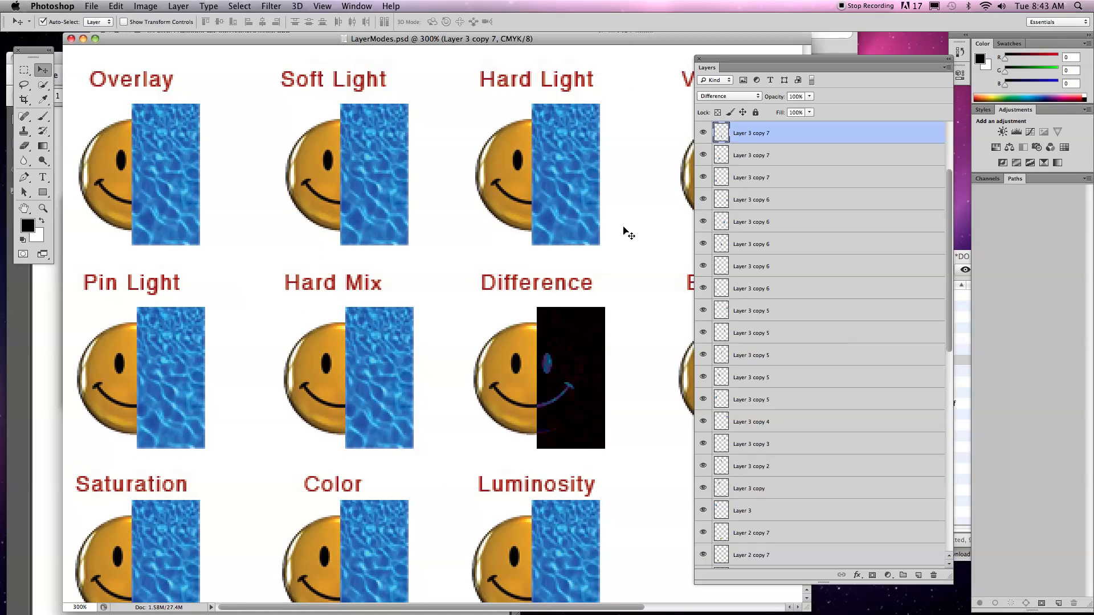
Flatten all layers of the image into one and save the flattened version over LayerModes.psd.
key("super+0")
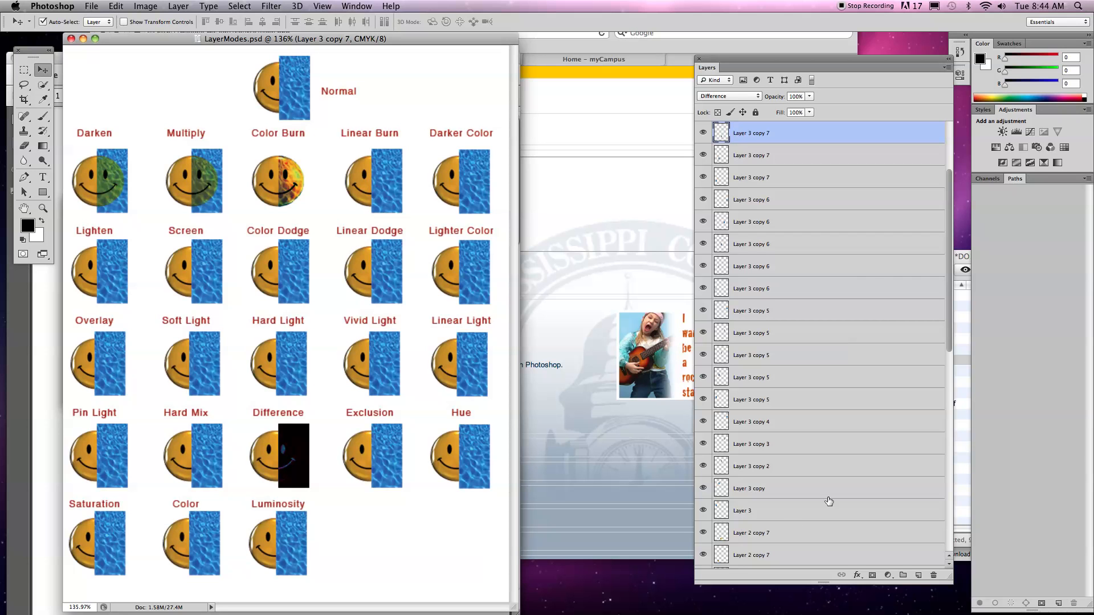
left_click_drag(786, 62, 589, 72)
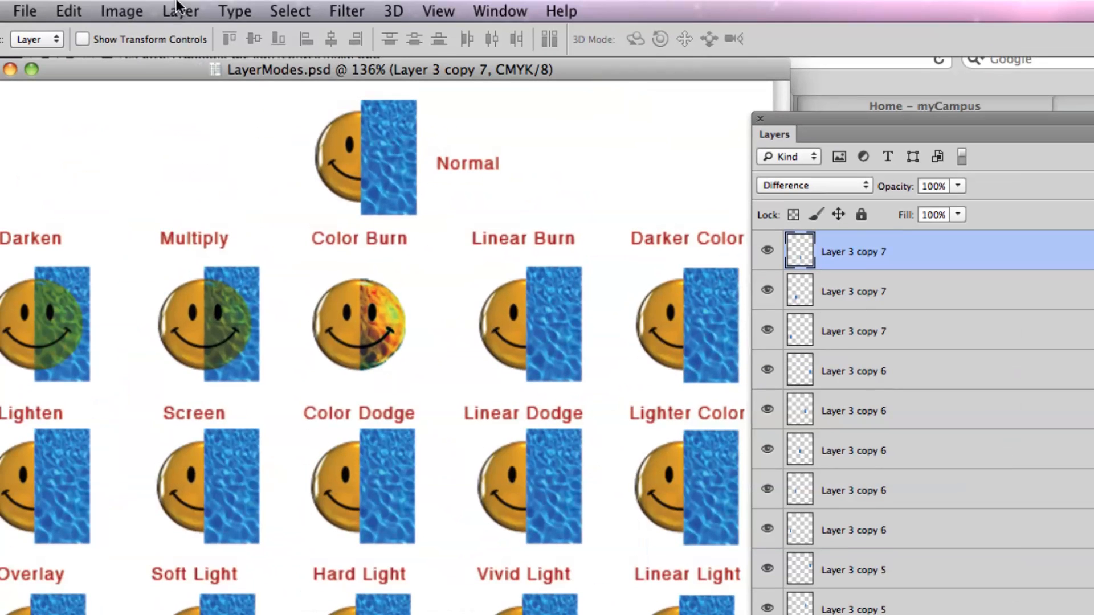
left_click(176, 6)
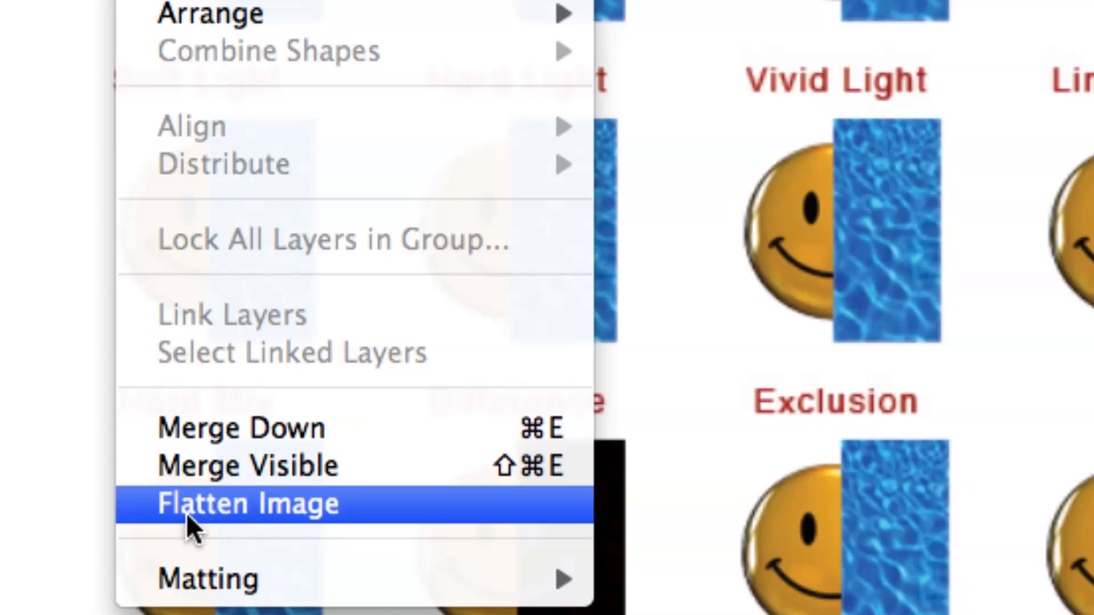
left_click(183, 513)
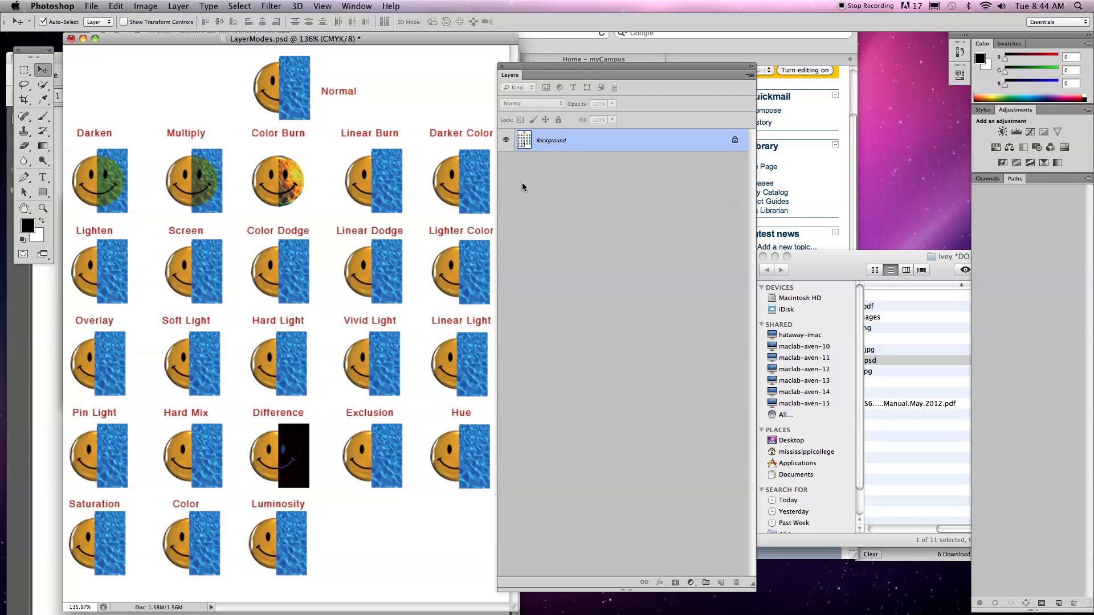
left_click(92, 5)
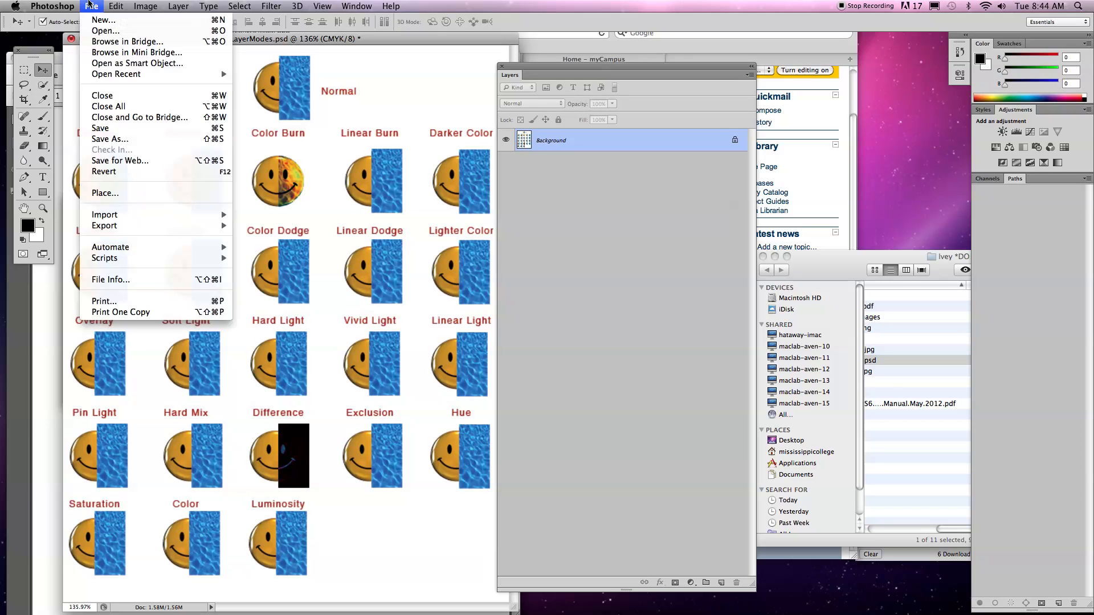
left_click(99, 131)
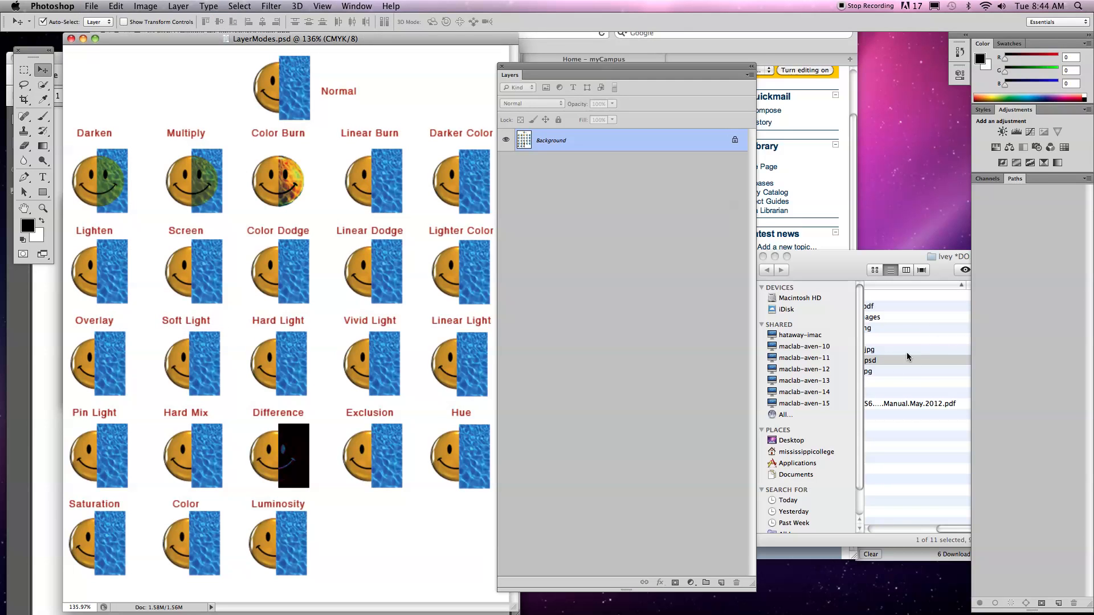
Check the flattened LayerModes.psd's file size in Finder and return to the document in Photoshop.
left_click(903, 361)
left_click_drag(854, 257, 508, 171)
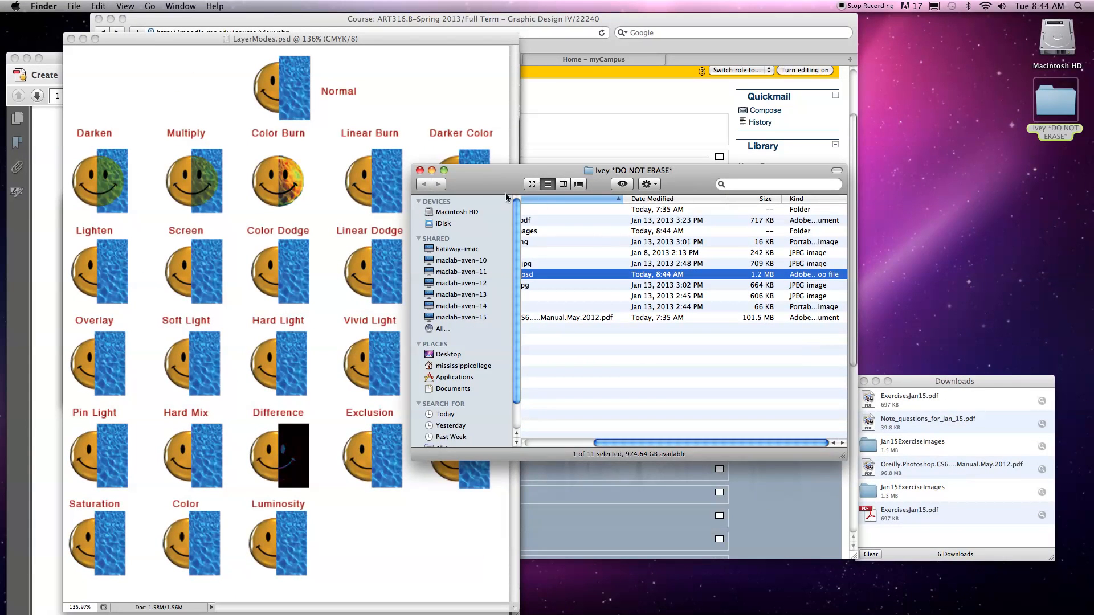
left_click_drag(482, 187, 598, 229)
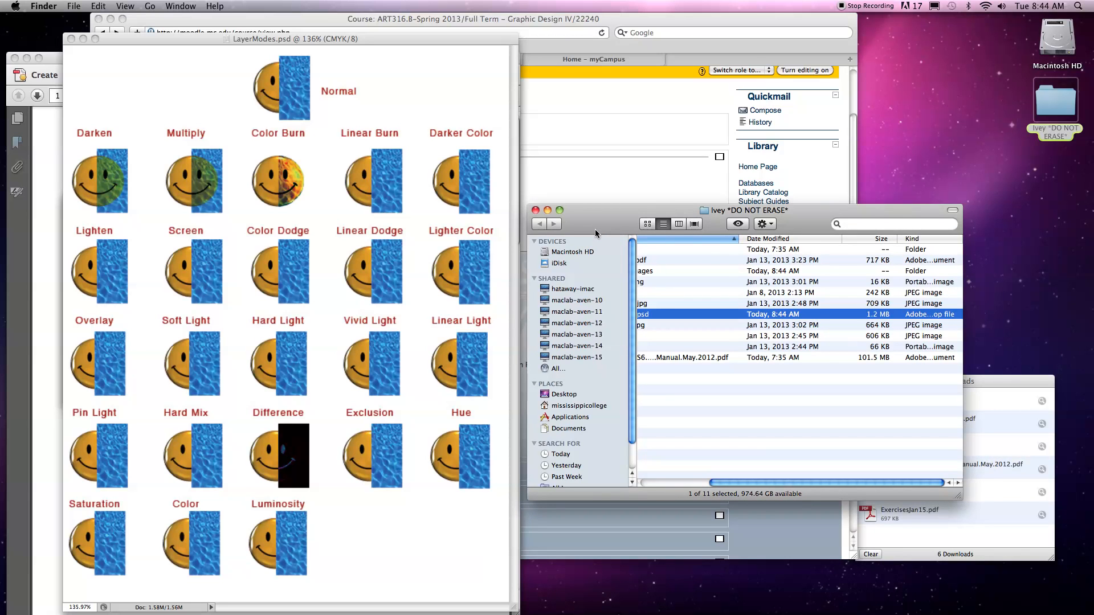
left_click(380, 183)
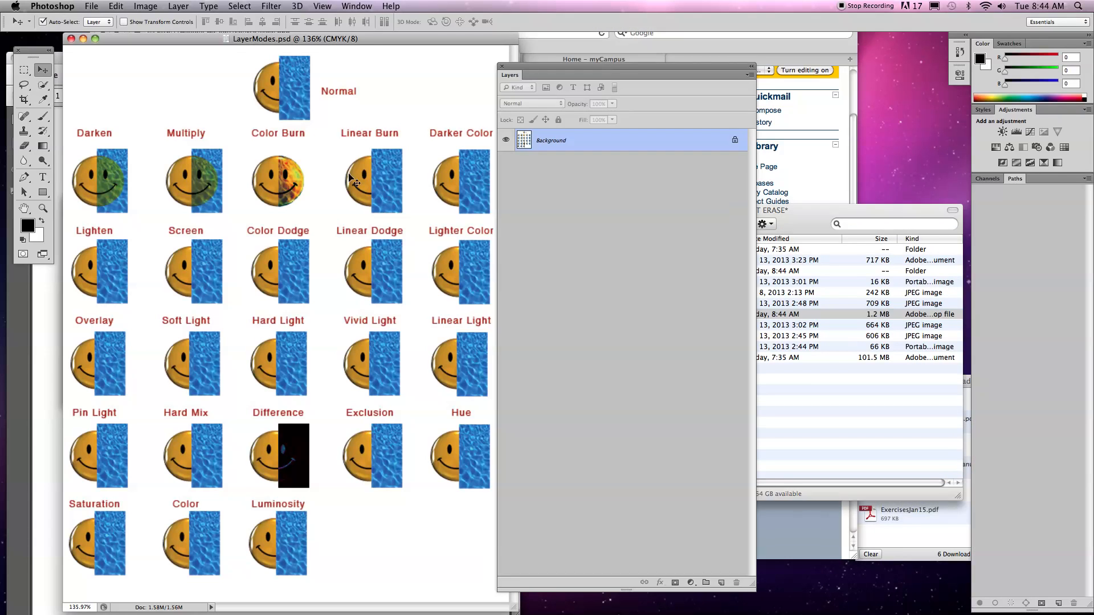
Save the flattened image as a TIFF in Jan15ExerciseImages with no image compression, interleaved pixel order and IBM PC byte order.
left_click(93, 7)
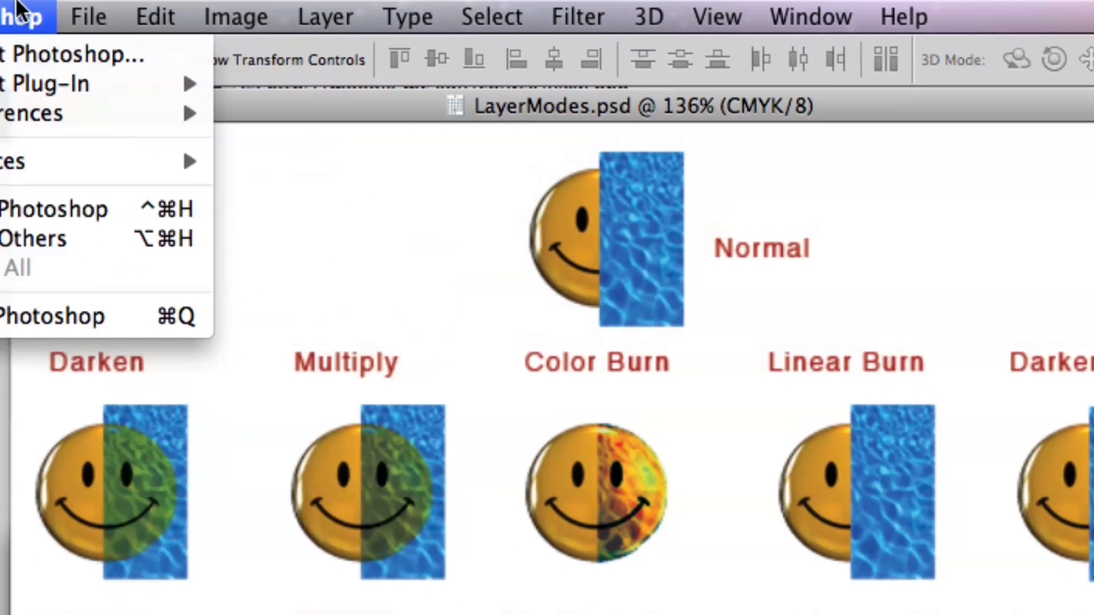
mouse_move(1, 3)
mouse_move(242, 13)
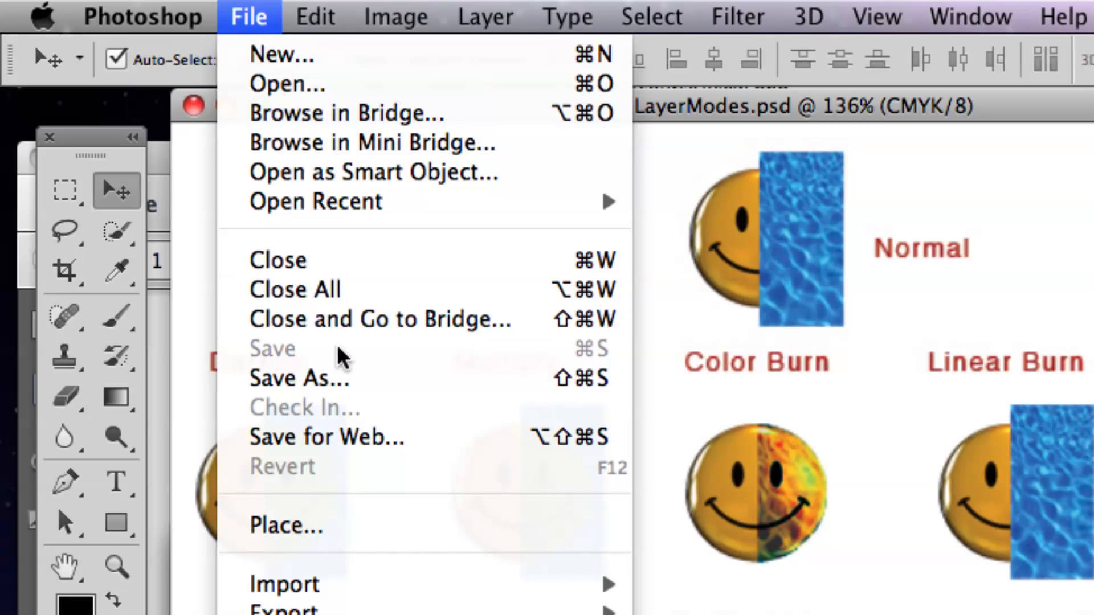
left_click(302, 393)
left_click_drag(883, 294, 289, 80)
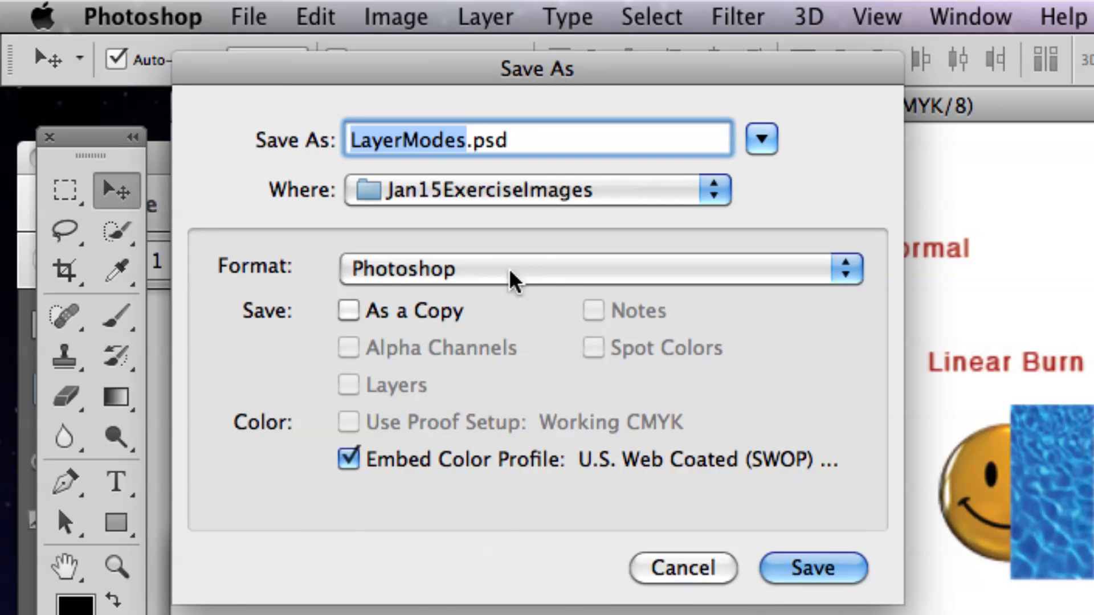
left_click(555, 279)
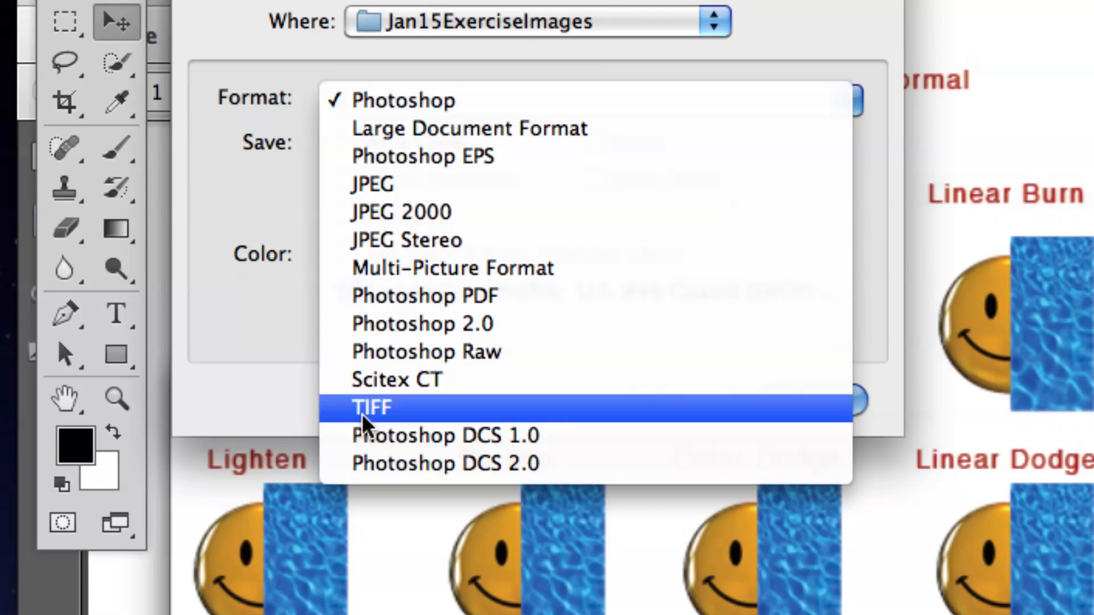
left_click(365, 408)
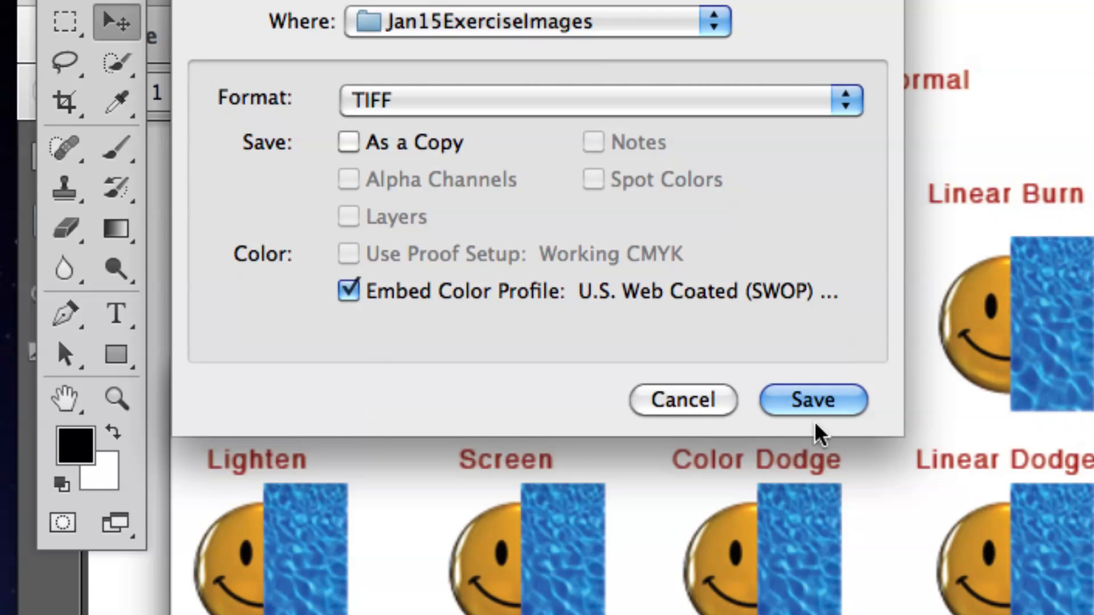
left_click(815, 405)
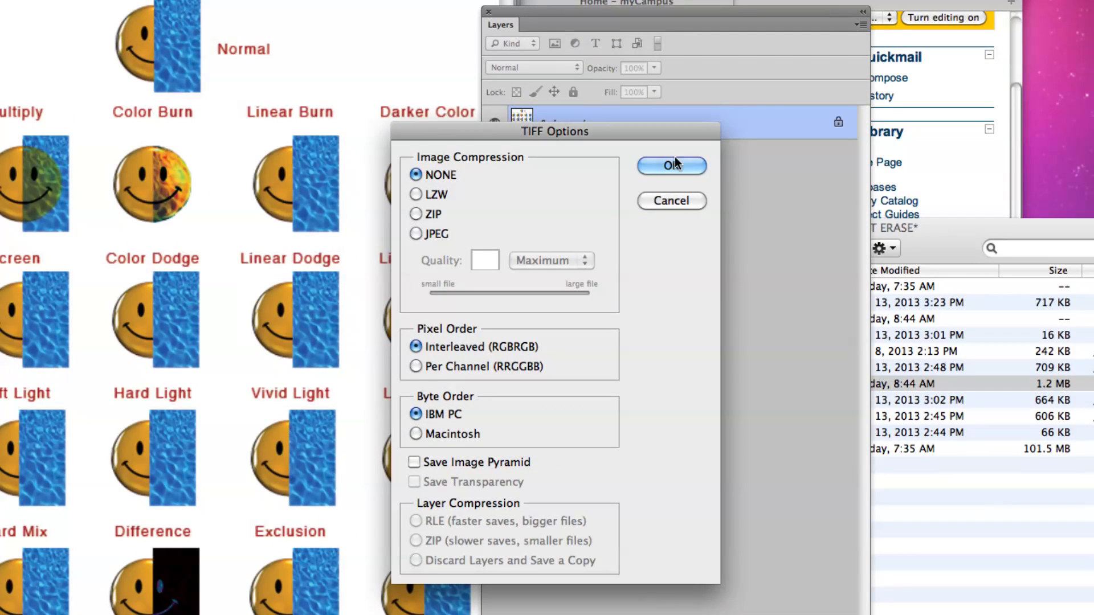
left_click(685, 164)
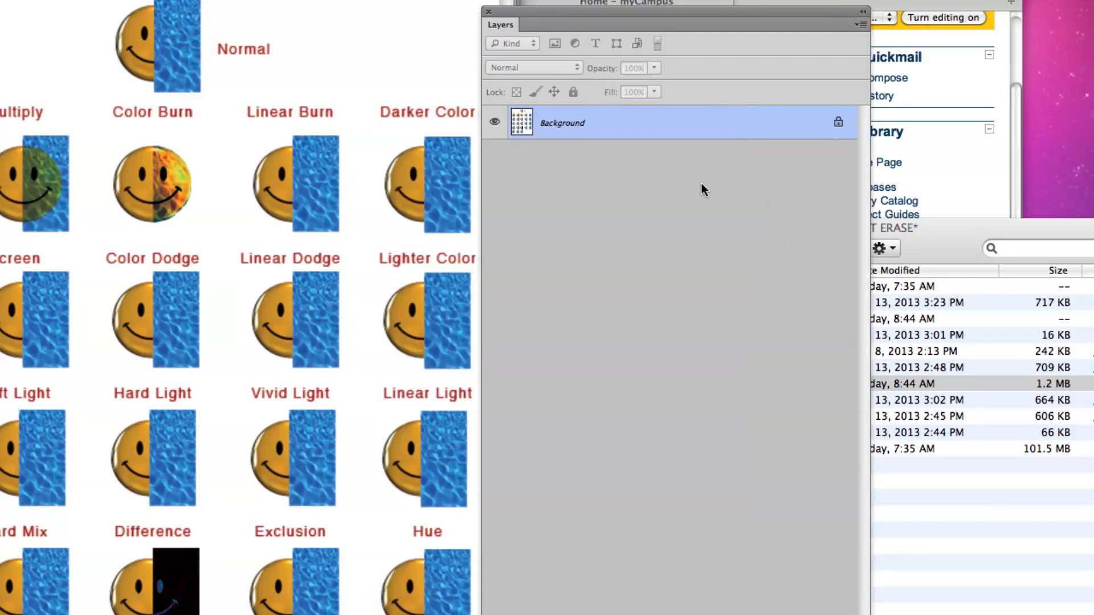
Switch to Finder and compare the file sizes of LayerModes.tif and LayerModes.psd.
left_click(962, 498)
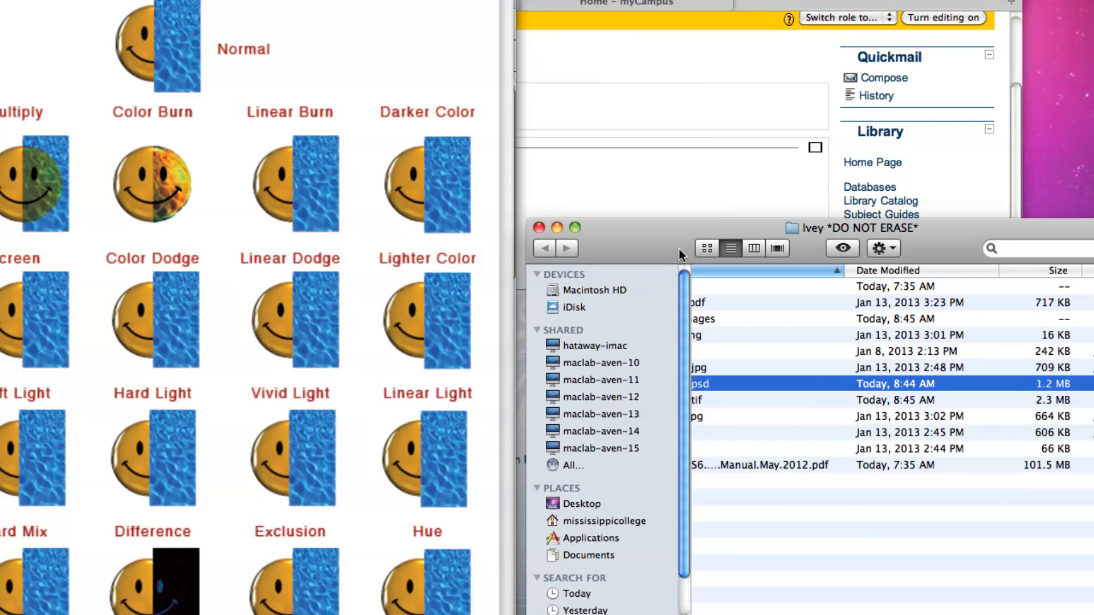
left_click_drag(688, 251, 637, 205)
scroll(753, 422, "left", 5)
left_click(732, 356)
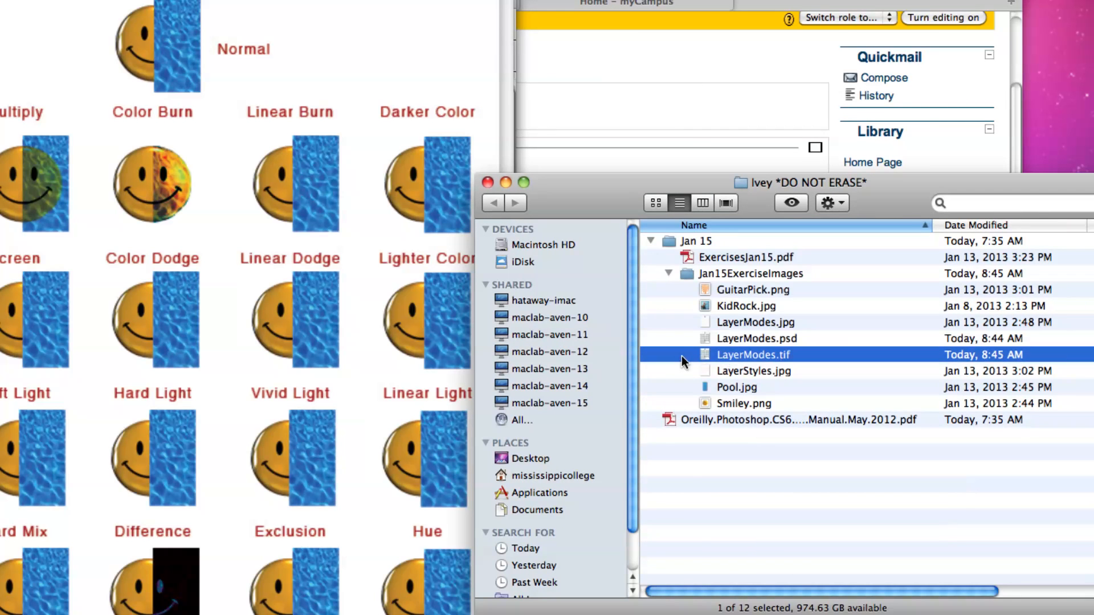
scroll(733, 357, "right", 5)
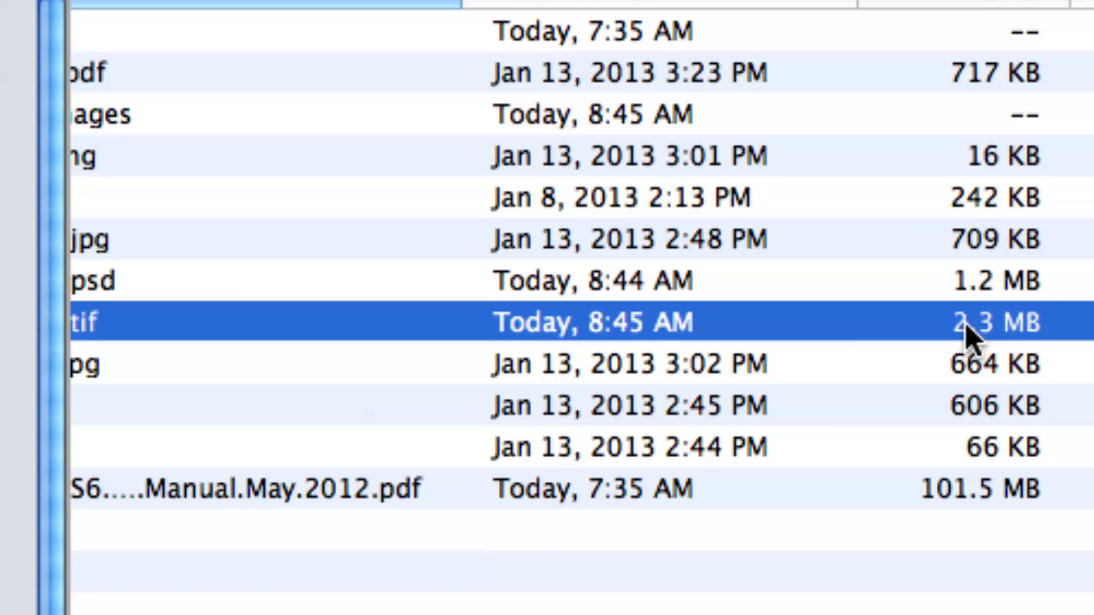
left_click(960, 290)
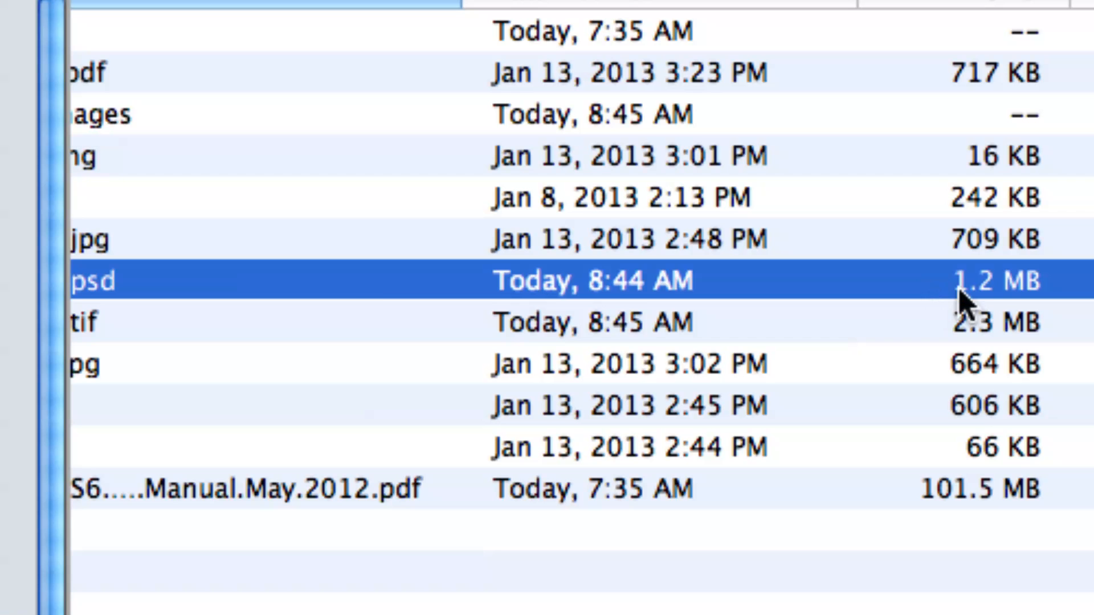
left_click(978, 323)
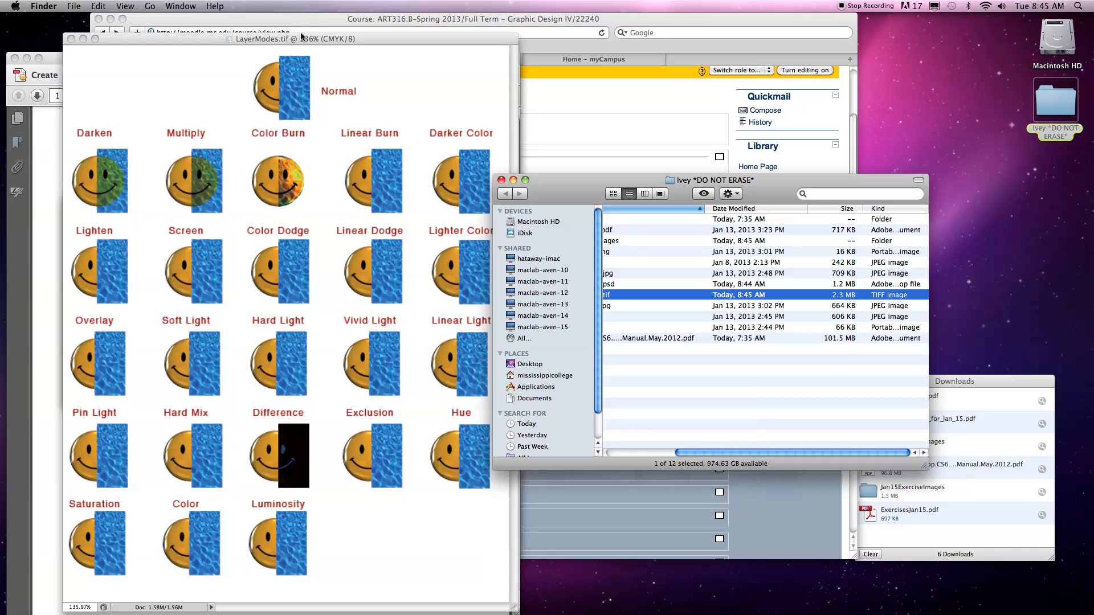
Return to Photoshop and start saving the flattened image as a JPEG in Jan15ExerciseImages, without replacing the existing LayerModes.jpg.
left_click(302, 36)
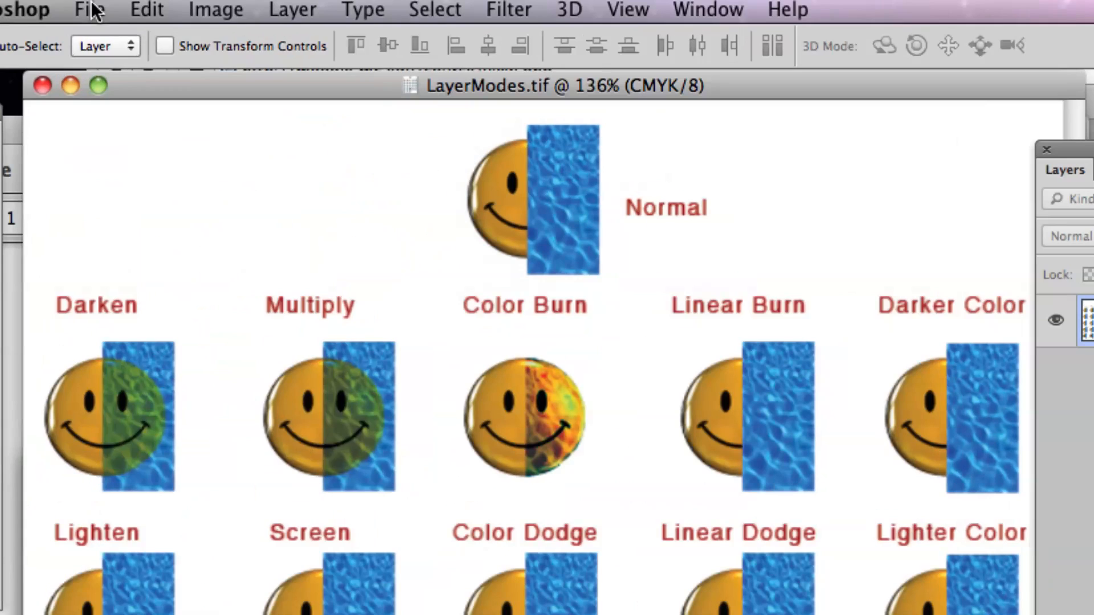
left_click(92, 7)
left_click(204, 320)
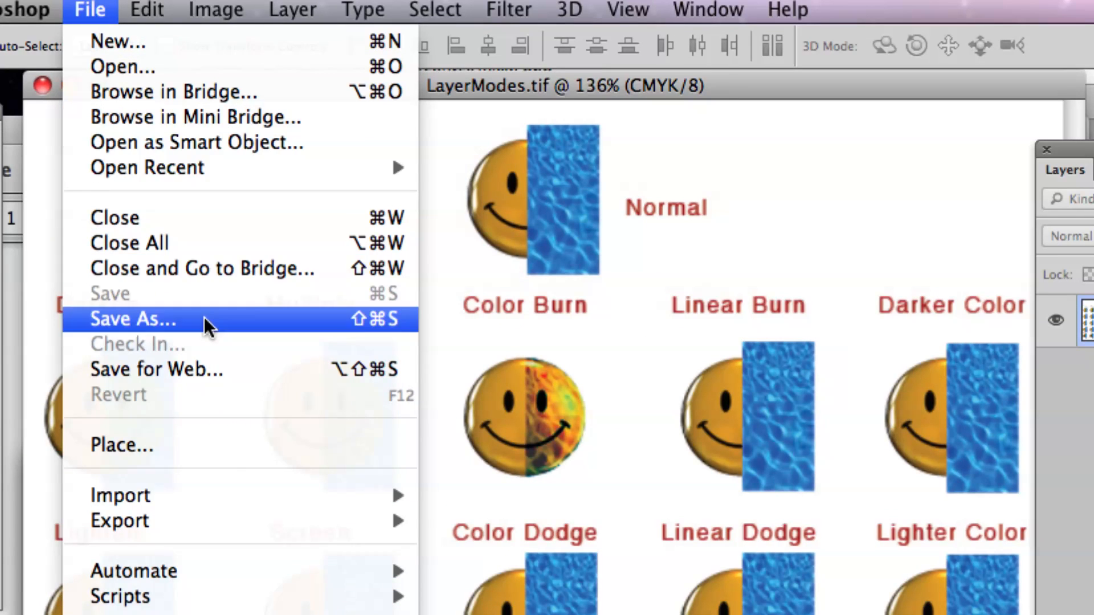
left_click(229, 228)
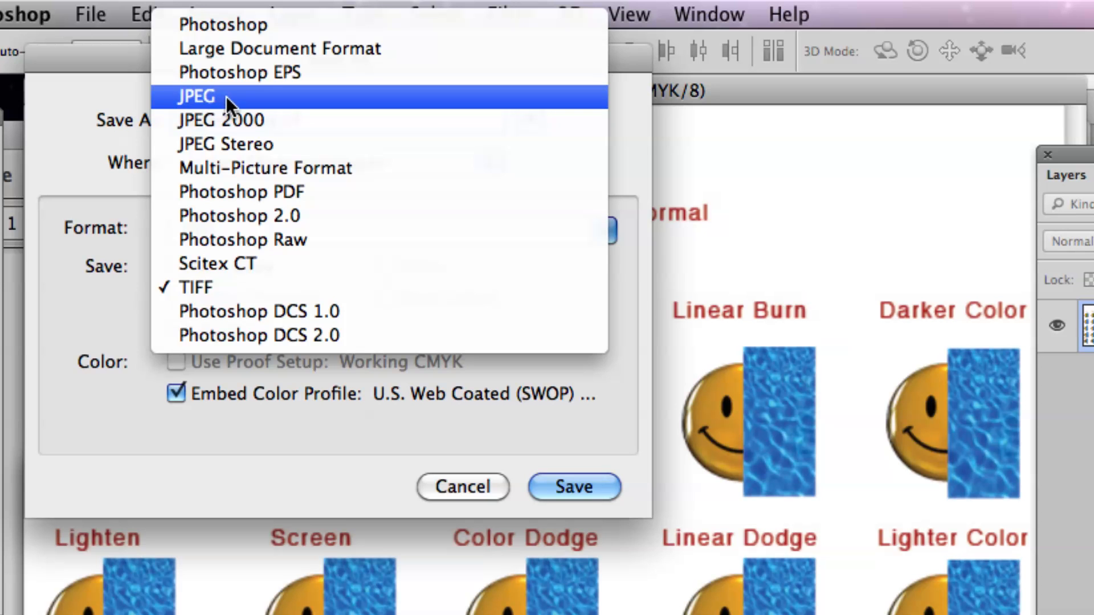
left_click(226, 97)
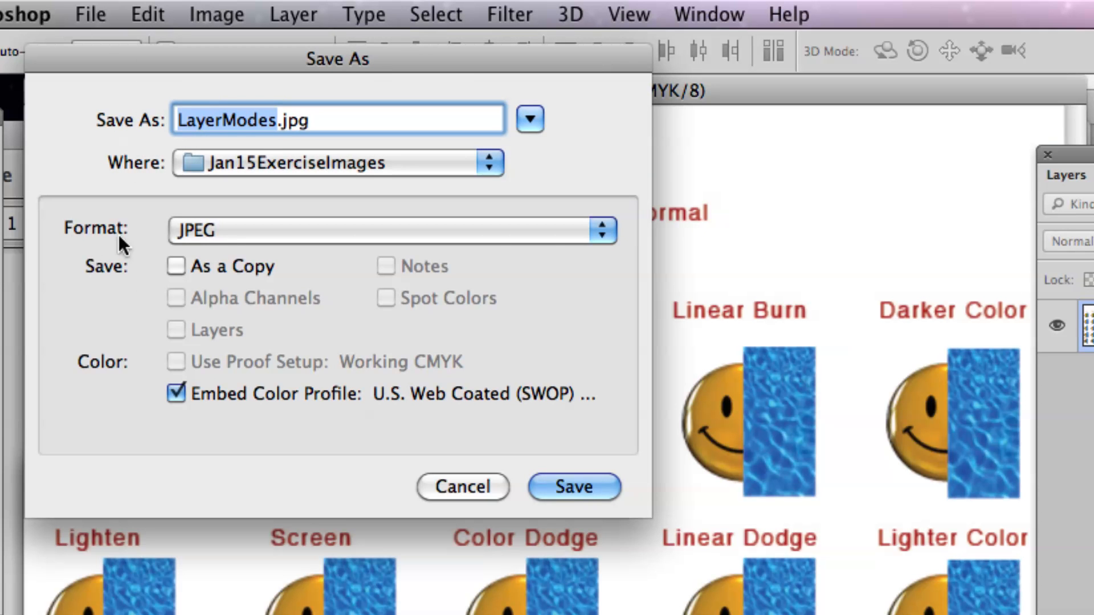
left_click(571, 486)
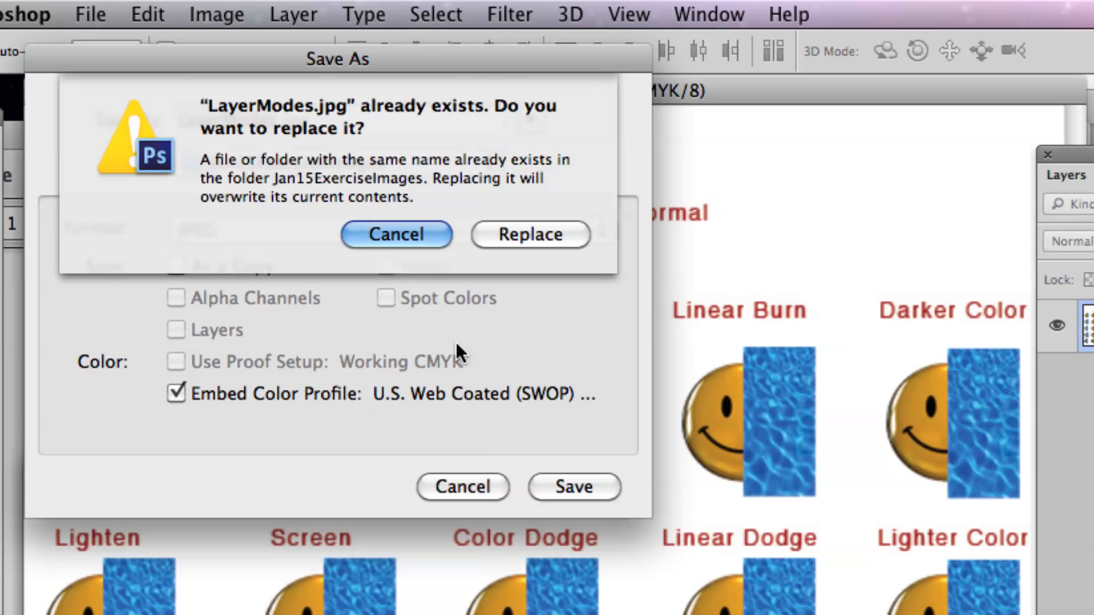
left_click(399, 235)
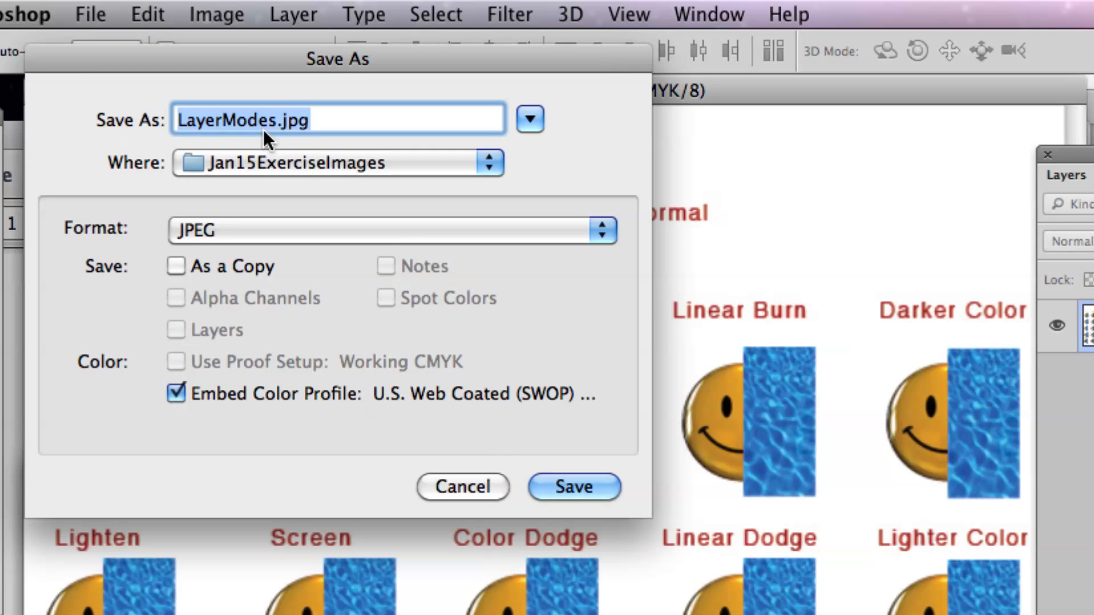
Name the JPEG LayerModes2.jpg and save it at Maximum quality 12 with the Baseline Optimized format.
key("Left")
key("Right")
key("Right")
key("Right")
key("Right")
key("Right")
key("Right")
key("Right")
key("Right")
key("Right")
key("Right")
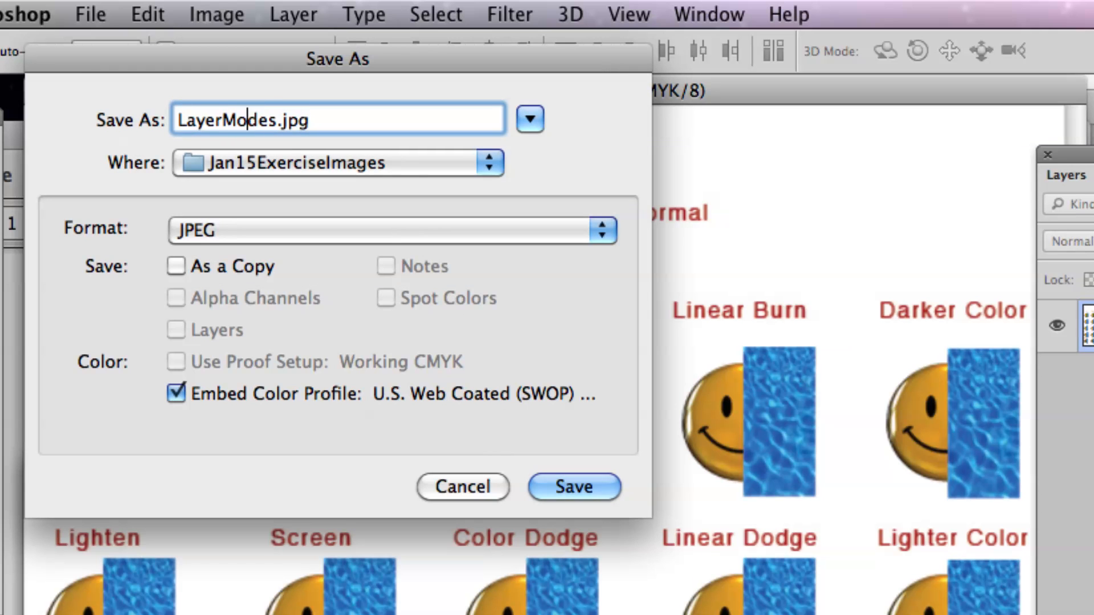
type("2")
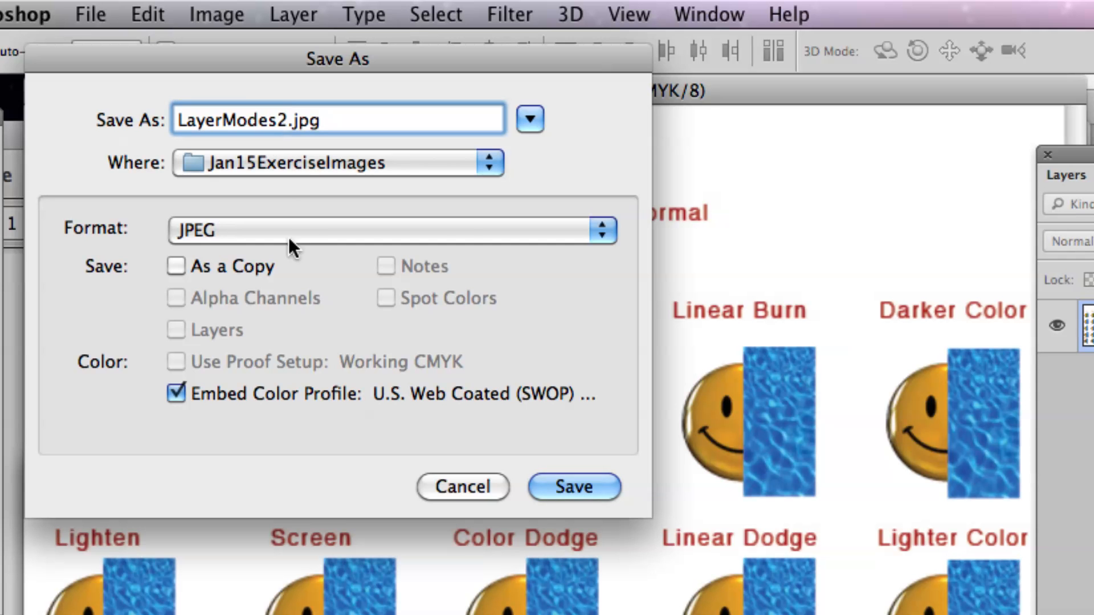
left_click(549, 483)
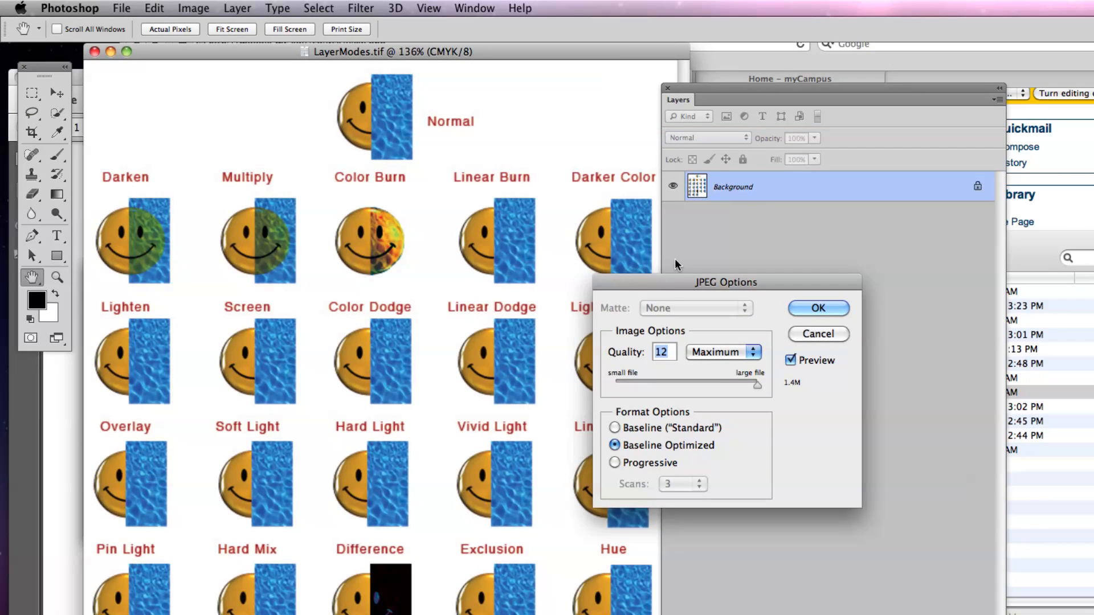
left_click_drag(1045, 491, 884, 496)
left_click_drag(575, 285, 400, 165)
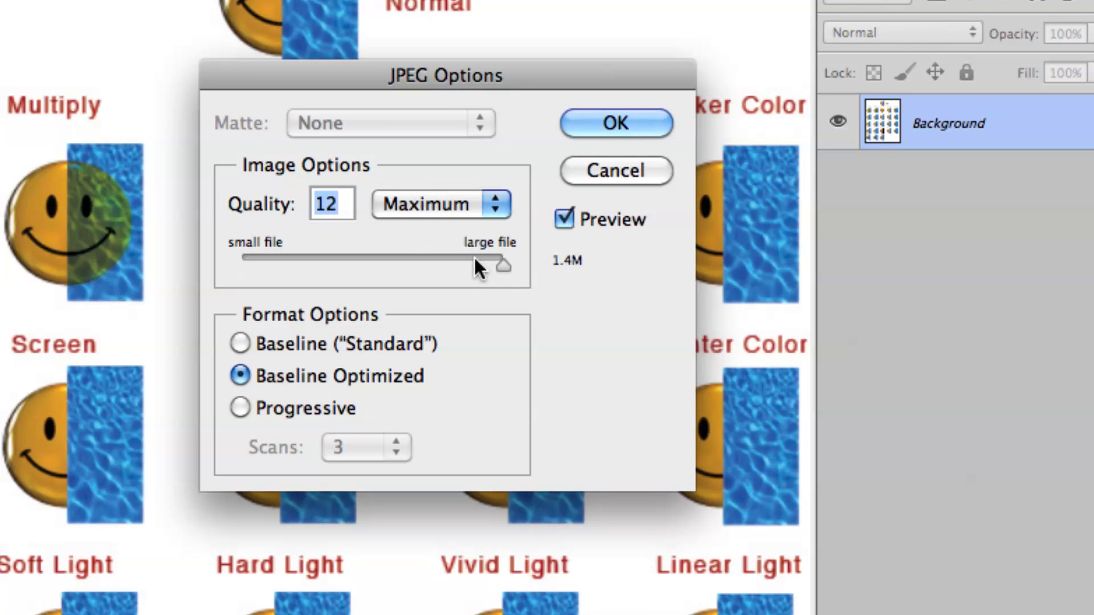
left_click(602, 131)
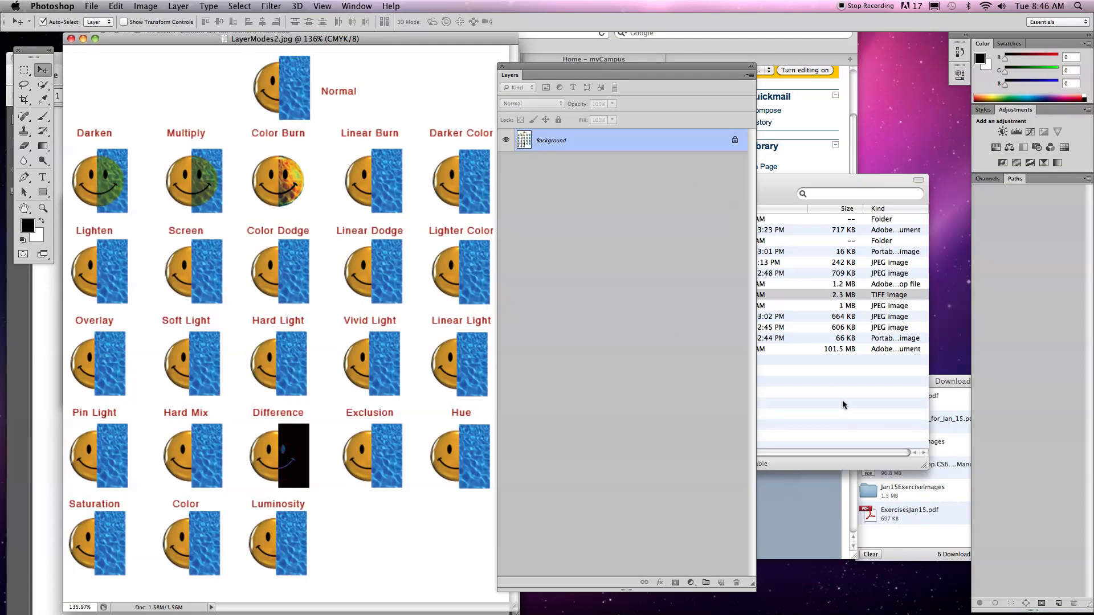
Switch to Finder and compare the file sizes of LayerModes2.jpg, LayerModes.tif and LayerModes.psd.
left_click(843, 405)
scroll(700, 317, "left", 5)
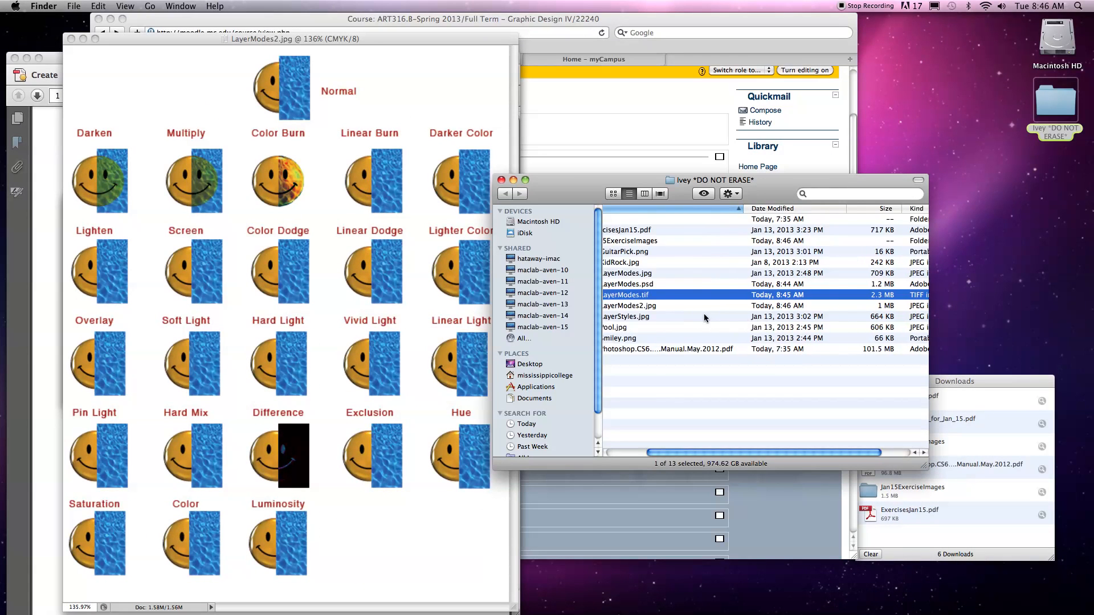
left_click(684, 306)
scroll(715, 313, "right", 5)
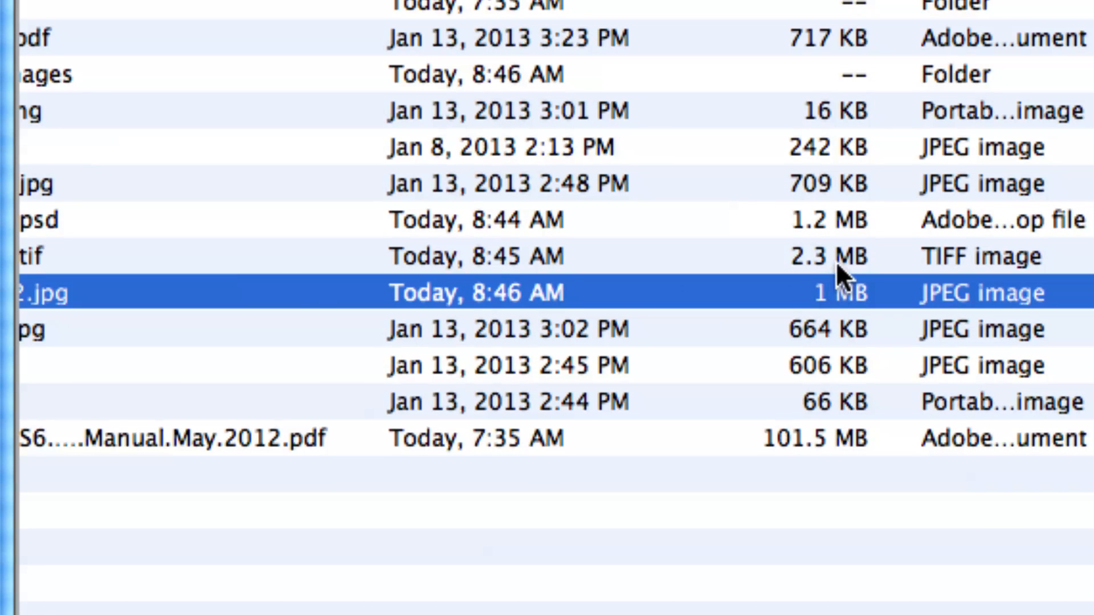
left_click(836, 262)
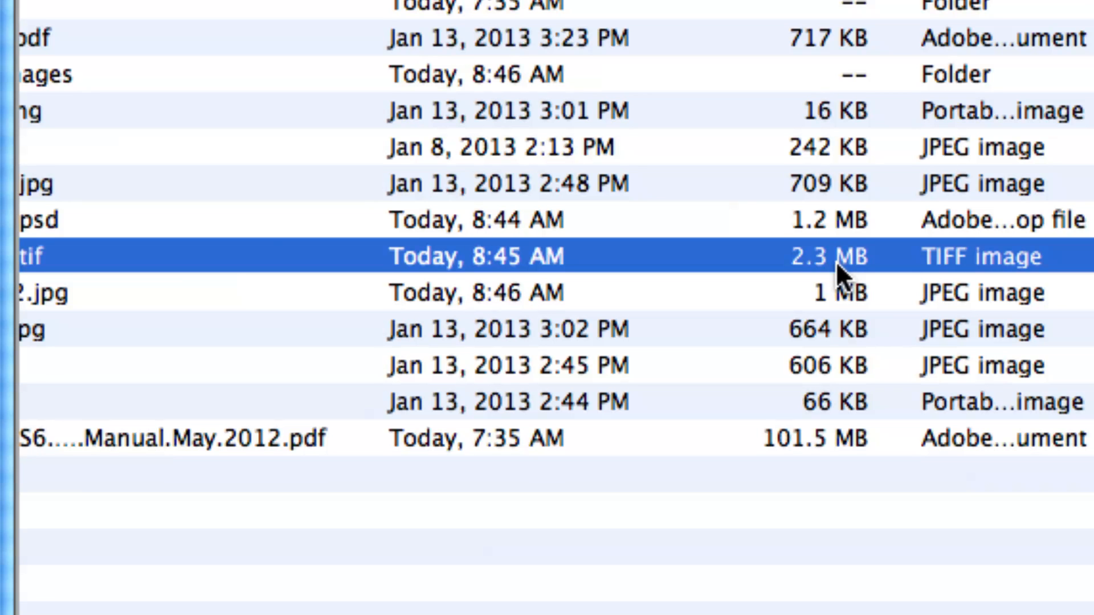
left_click(818, 227)
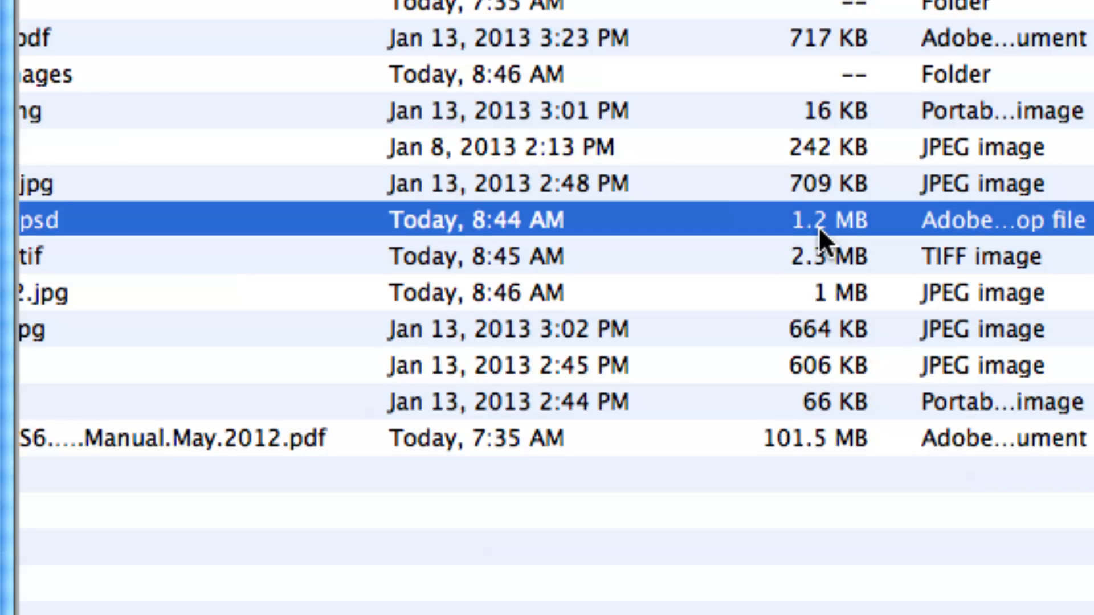
left_click(729, 292)
scroll(723, 292, "left", 5)
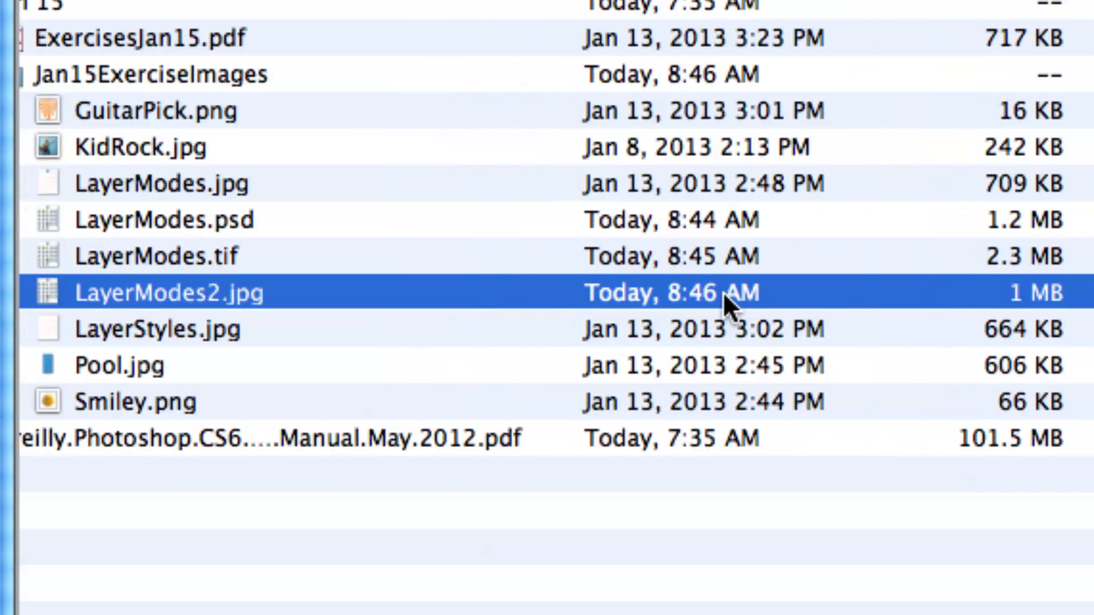
scroll(723, 291, "right", 1)
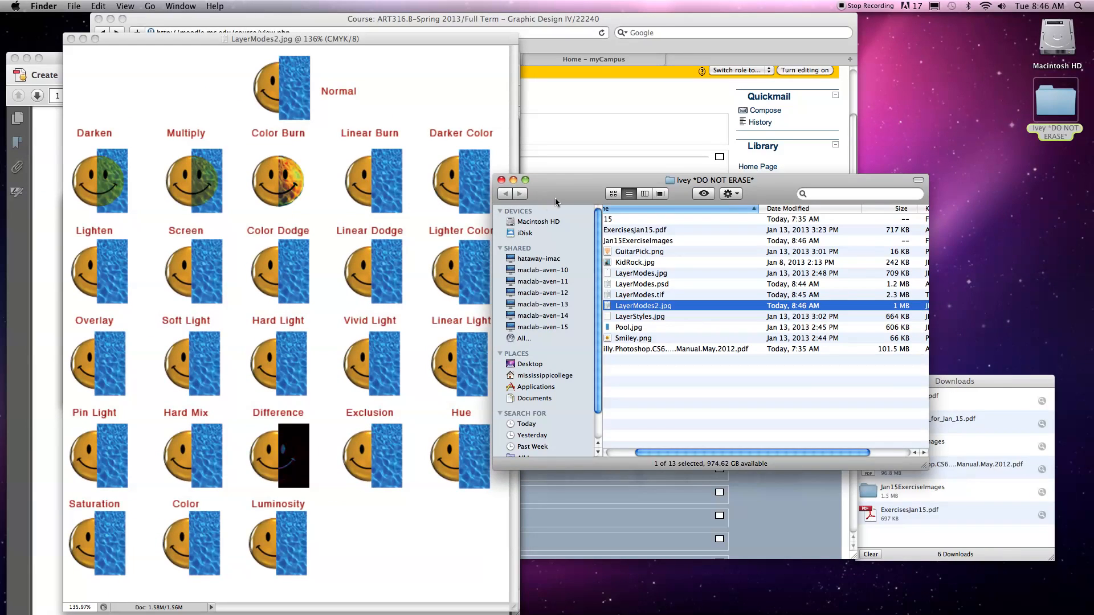
left_click_drag(543, 204, 633, 250)
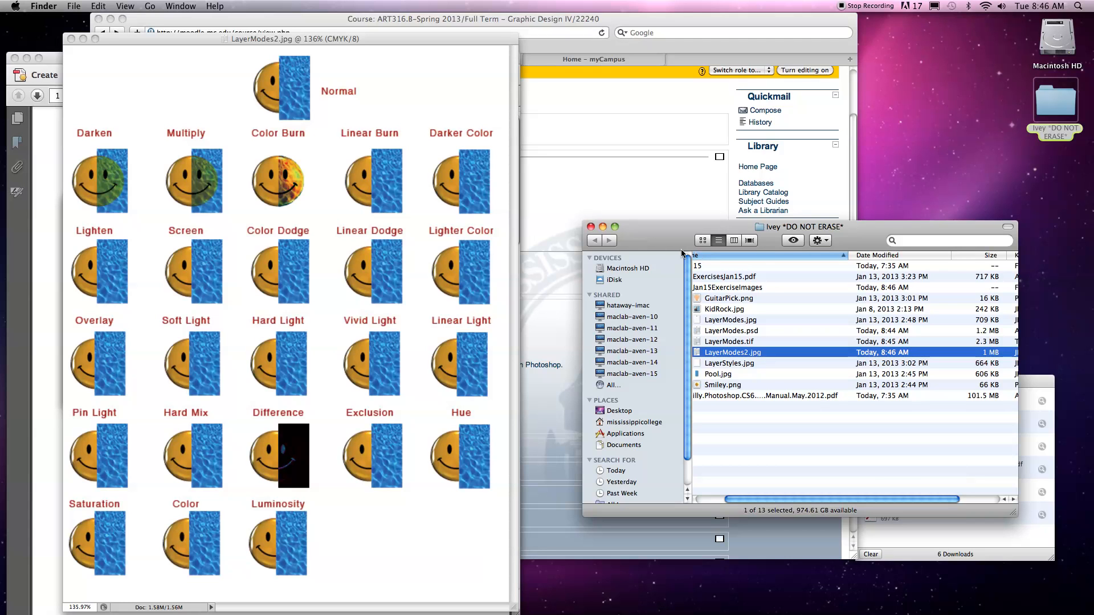
Return to Photoshop and close the LayerModes2.jpg, Smiley.png and Pool.jpg documents.
left_click(359, 60)
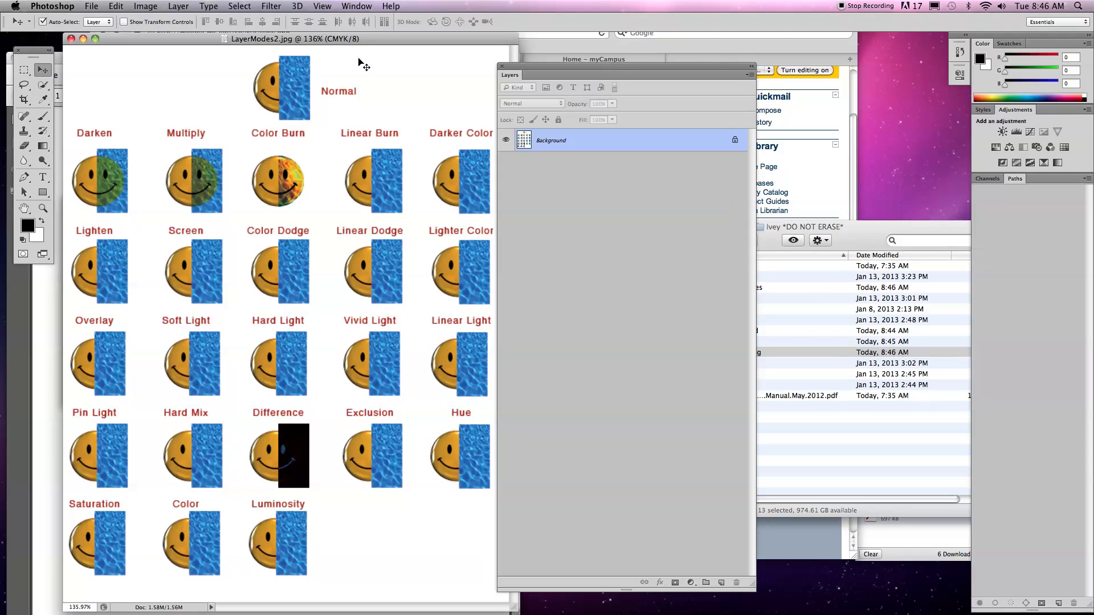
left_click(71, 39)
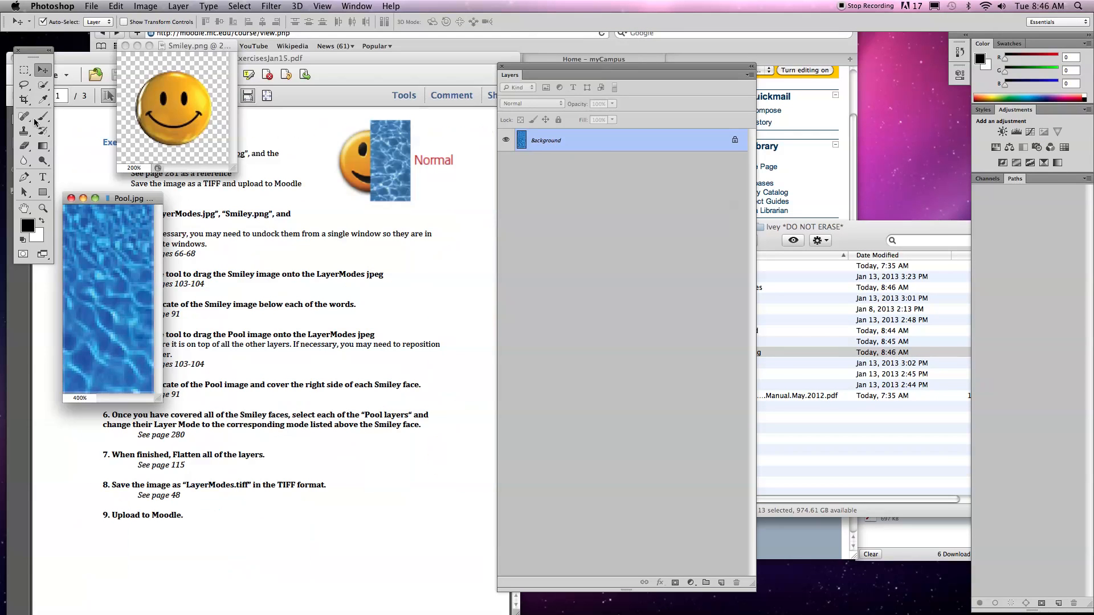
left_click(125, 46)
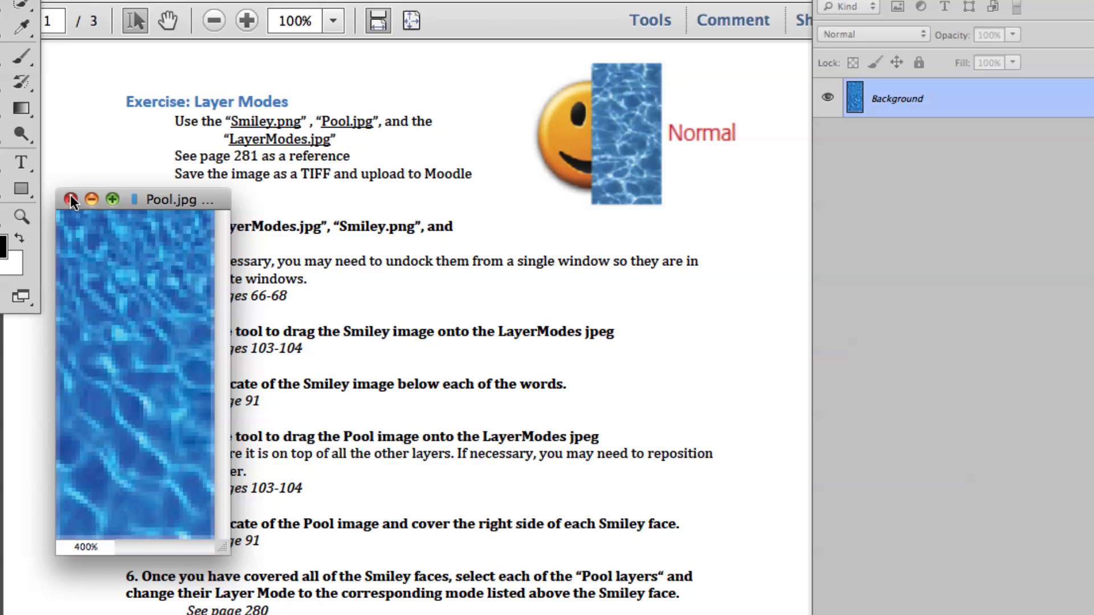
left_click(72, 198)
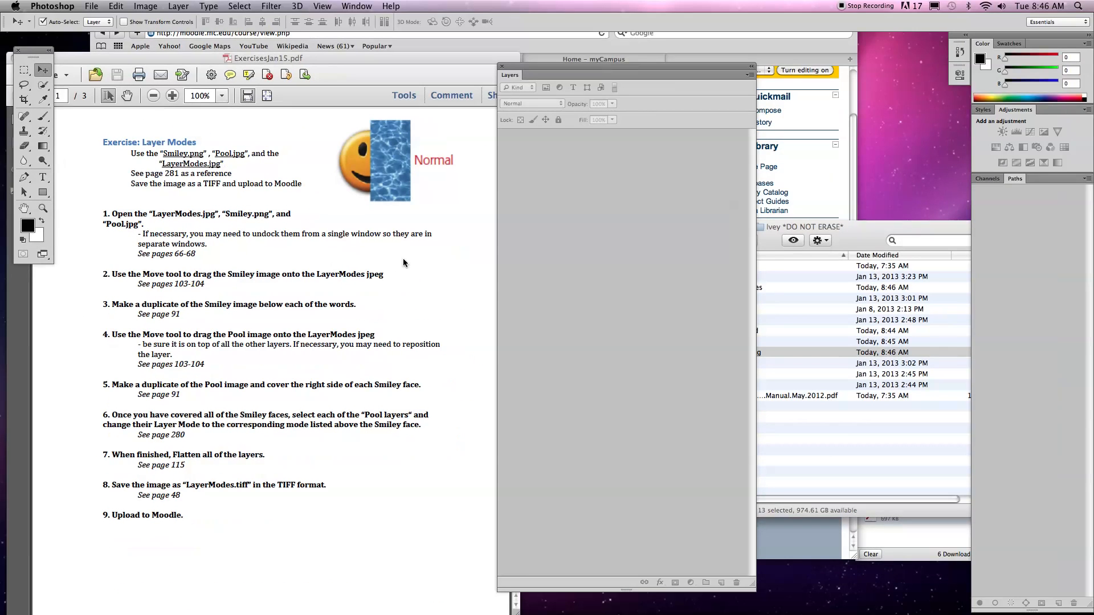
Switch to ExercisesJan15.pdf in Acrobat and read the Layer Styles exercise instructions and required files.
left_click(305, 259)
scroll(306, 261, "down", 10)
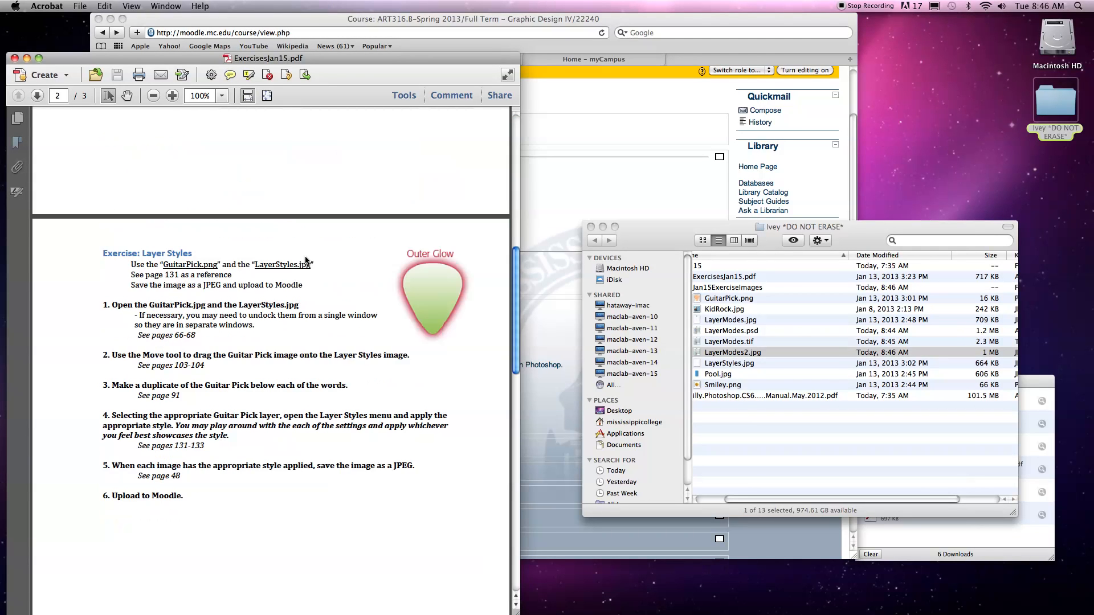
scroll(308, 259, "down", 3)
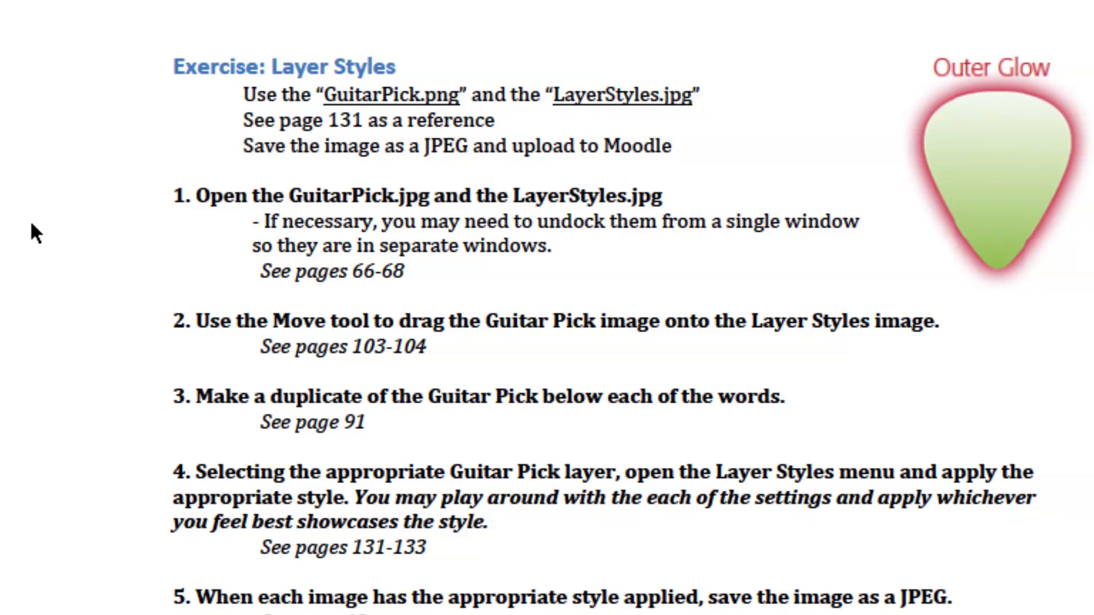
left_click_drag(323, 96, 691, 96)
left_click(572, 222)
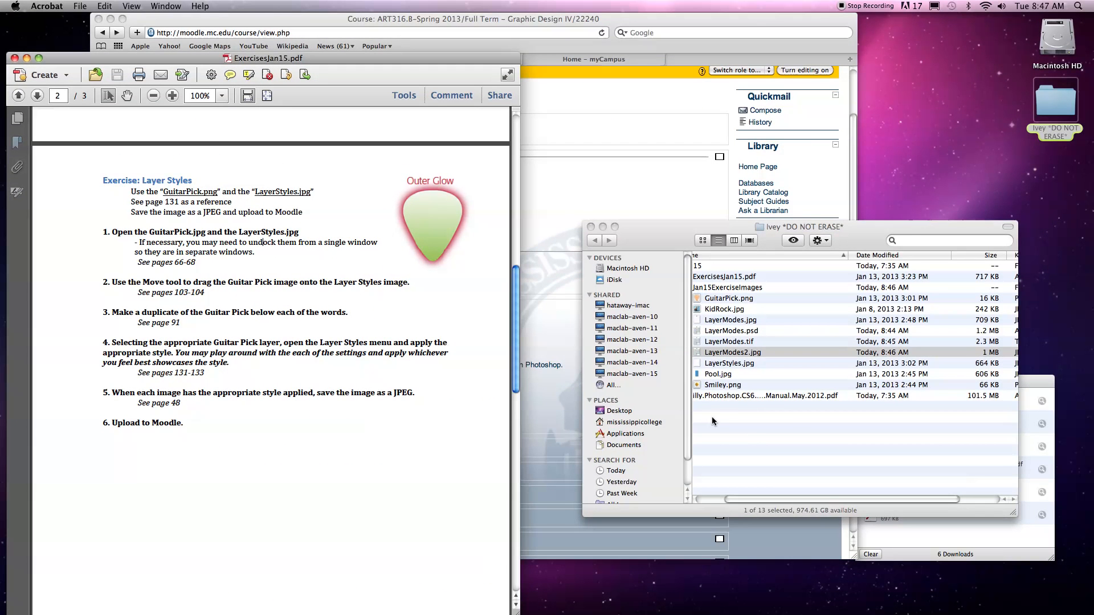
Select LayerStyles.jpg and GuitarPick.png in Finder's Jan15ExerciseImages folder and open both in Photoshop.
left_click(748, 433)
scroll(744, 433, "left", 5)
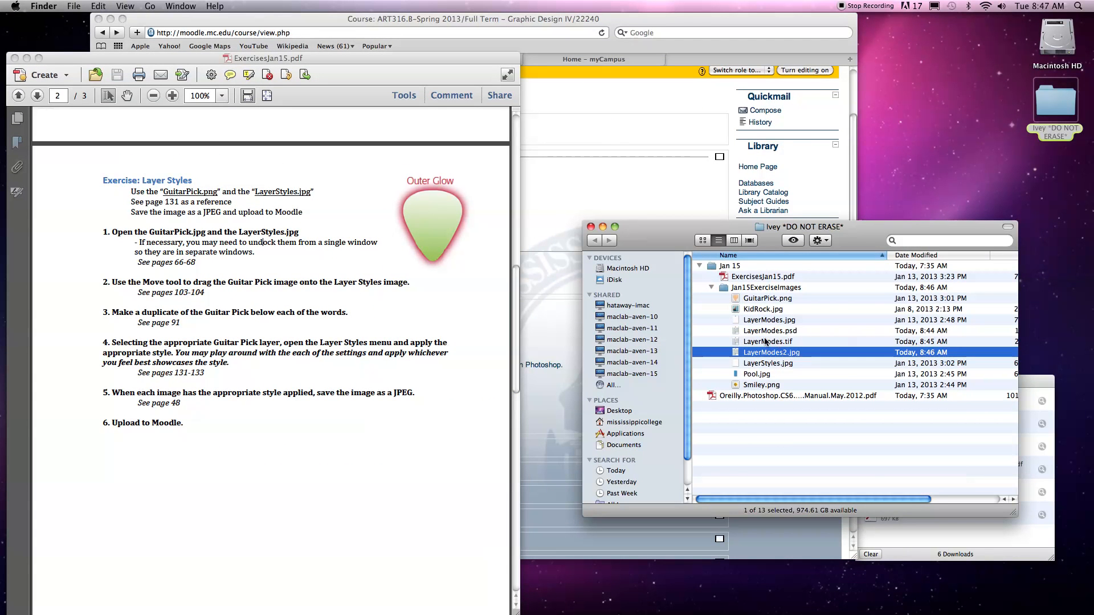
left_click(758, 365)
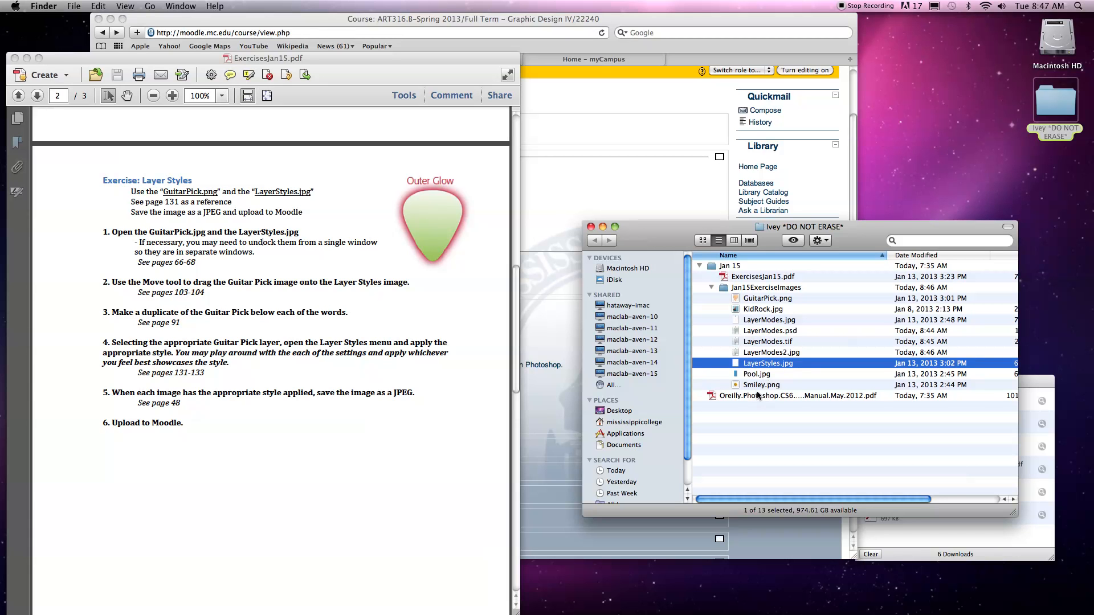
left_click(756, 298, "super")
mouse_move(493, 579)
left_click(351, 585)
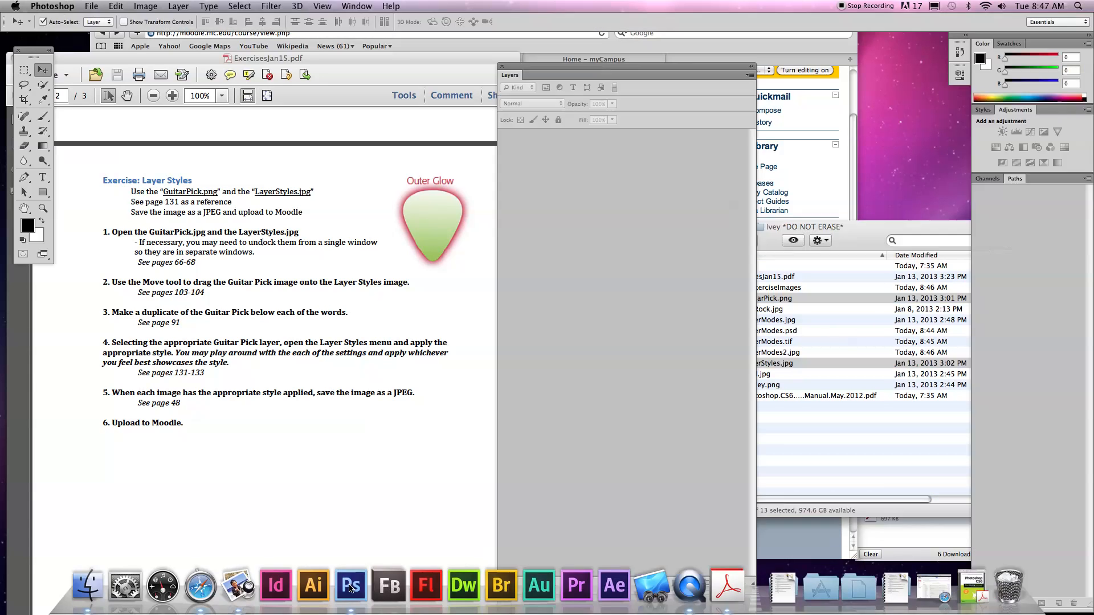
Move and narrow the Layers panel and reposition the GuitarPick.png window so both images are accessible side by side.
left_click_drag(174, 52, 756, 65)
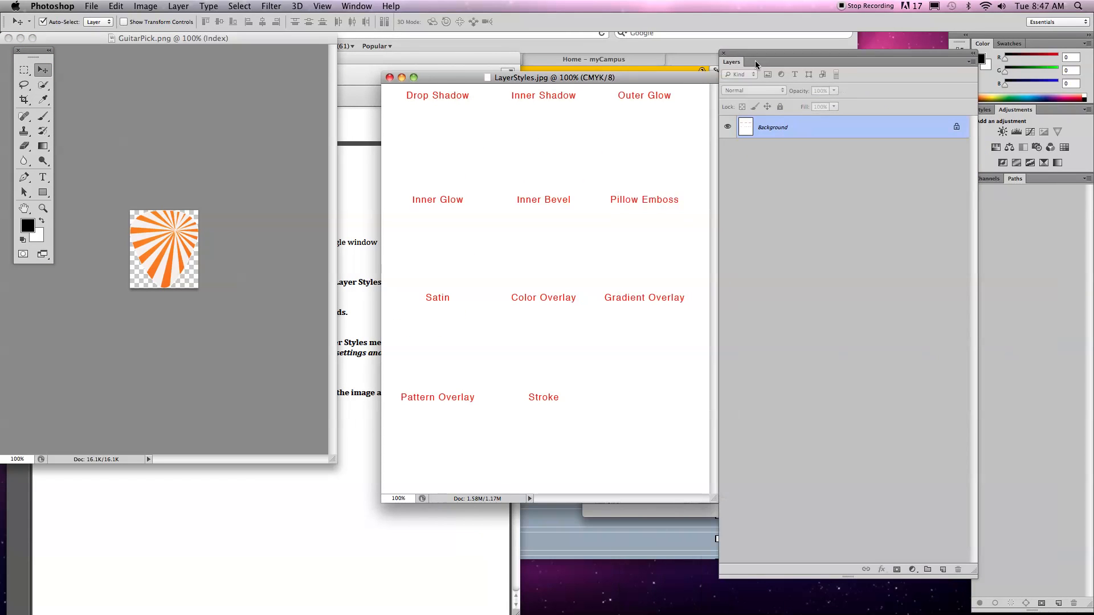
left_click_drag(972, 571, 904, 604)
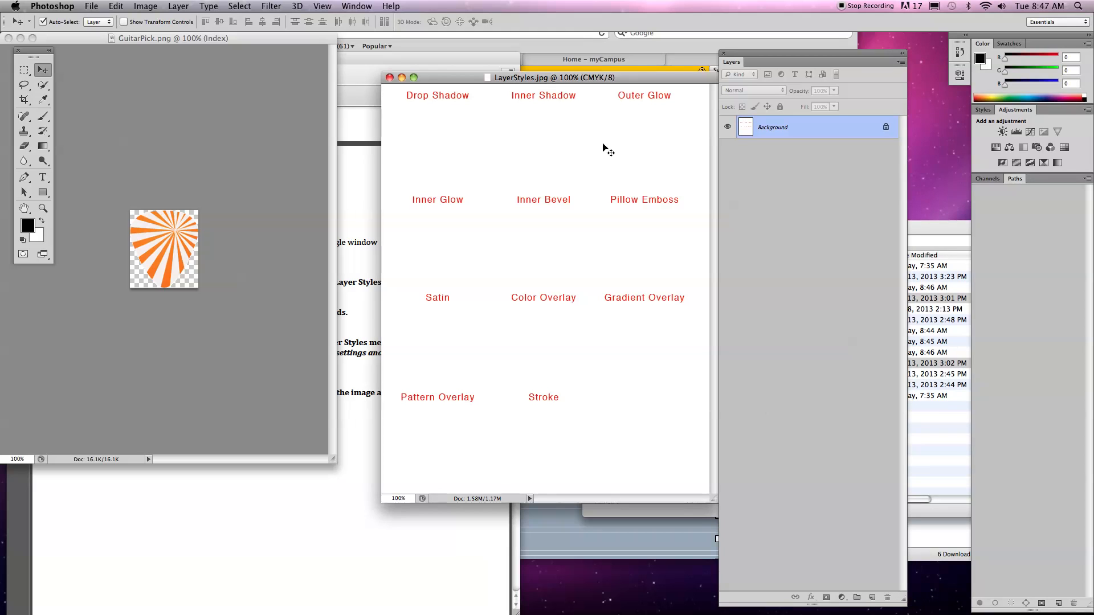
left_click_drag(117, 38, 173, 73)
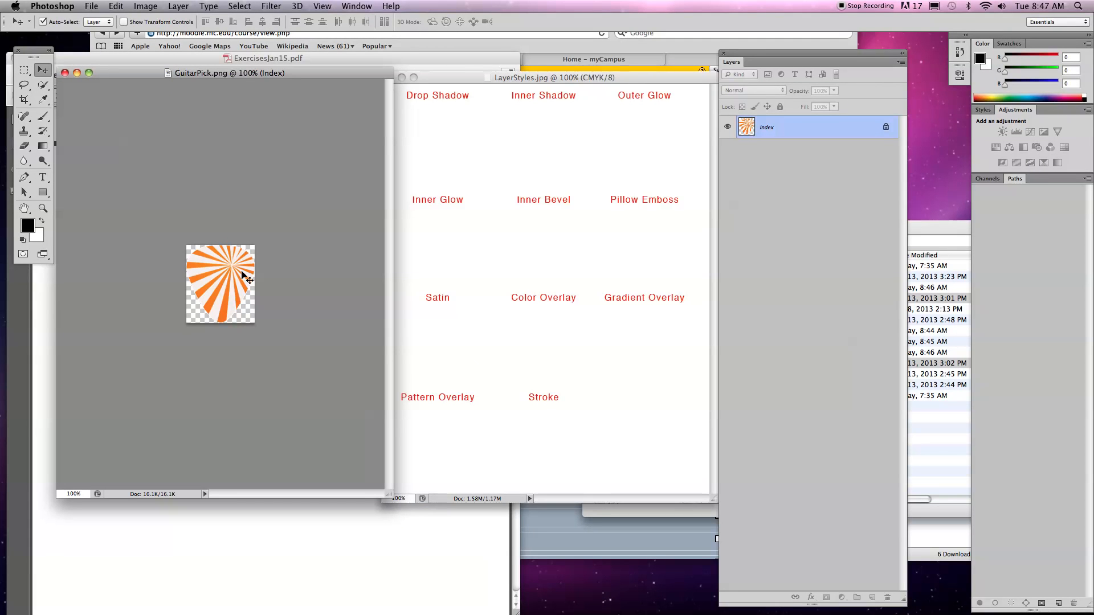
Convert GuitarPick.png to RGB Color mode and copy the guitar pick into LayerStyles.jpg beneath the Drop Shadow label.
left_click_drag(208, 272, 458, 138)
left_click_drag(215, 268, 455, 131)
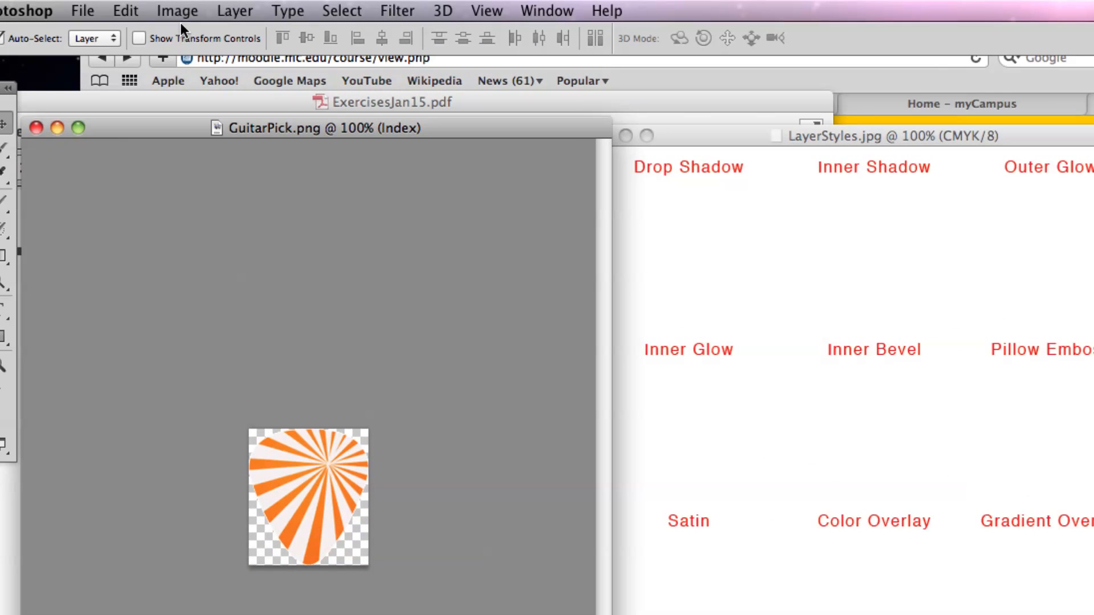
left_click(177, 11)
mouse_move(187, 34)
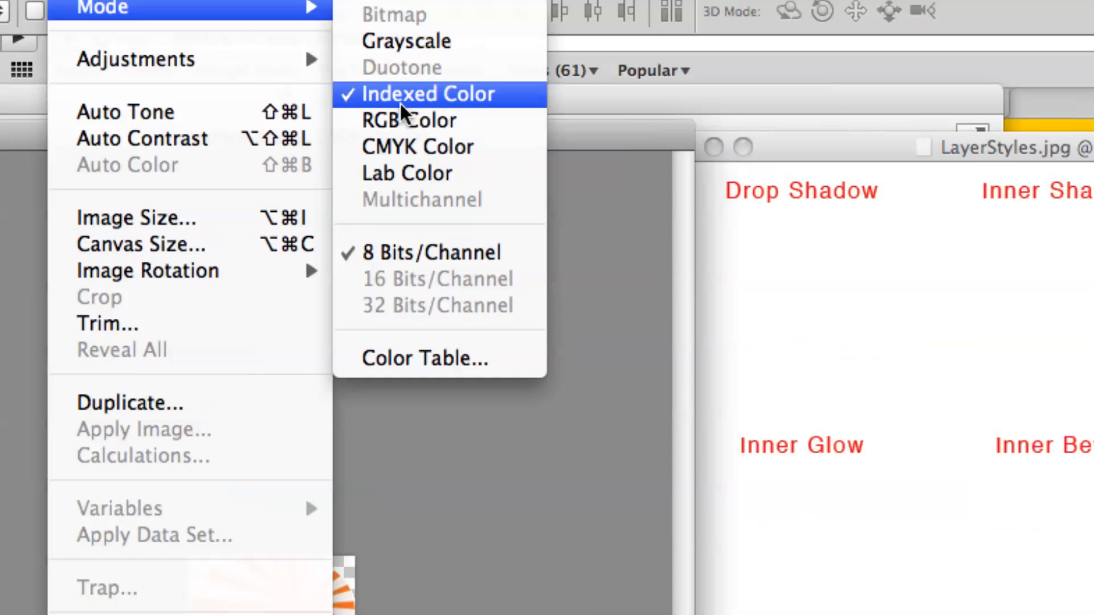
left_click(435, 124)
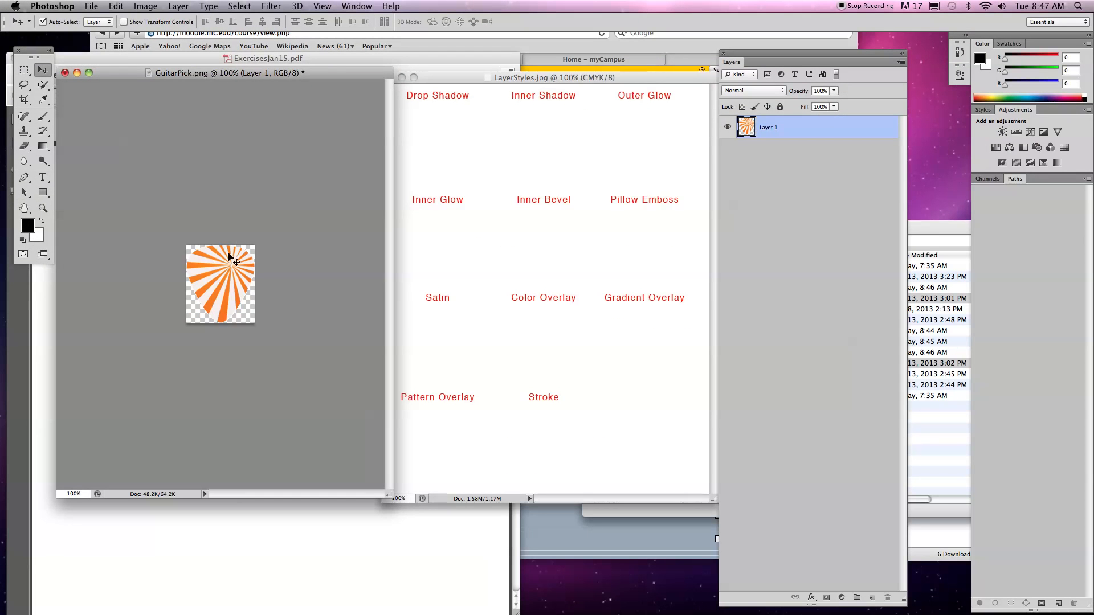
left_click_drag(245, 274, 434, 158)
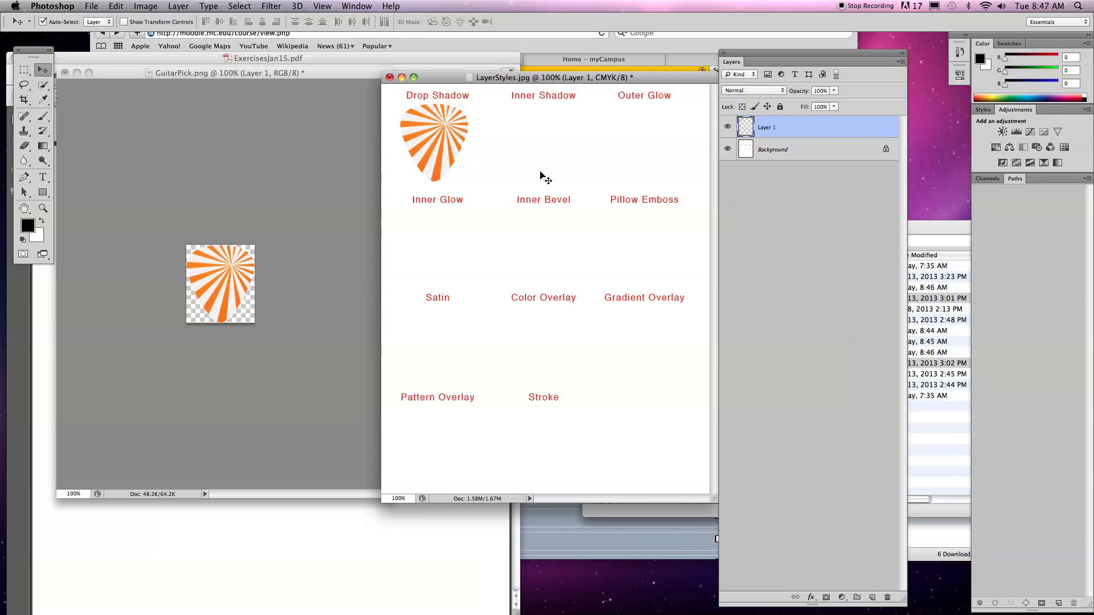
Duplicate the guitar pick beneath the Inner Shadow and Outer Glow labels, and select all three pick layers.
left_click_drag(428, 131, 647, 136)
left_click(553, 147, "shift")
left_click(450, 141, "shift")
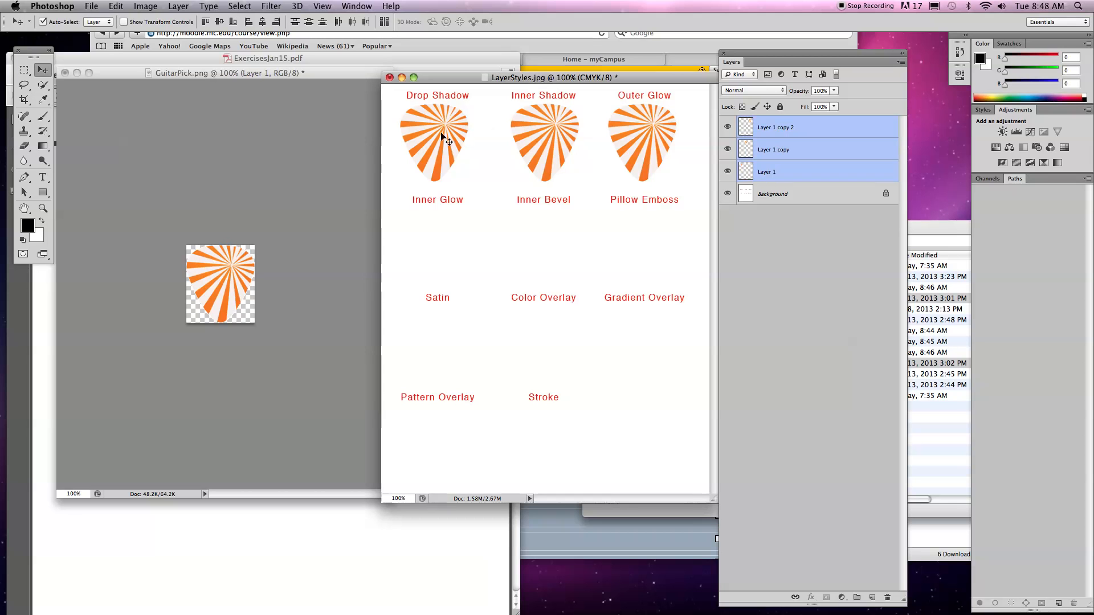
Duplicate the row of three guitar picks beneath the remaining style labels and delete the extra unlabelled pick beside Stroke.
left_click_drag(551, 128, 556, 428)
left_click(691, 410)
left_click(639, 425)
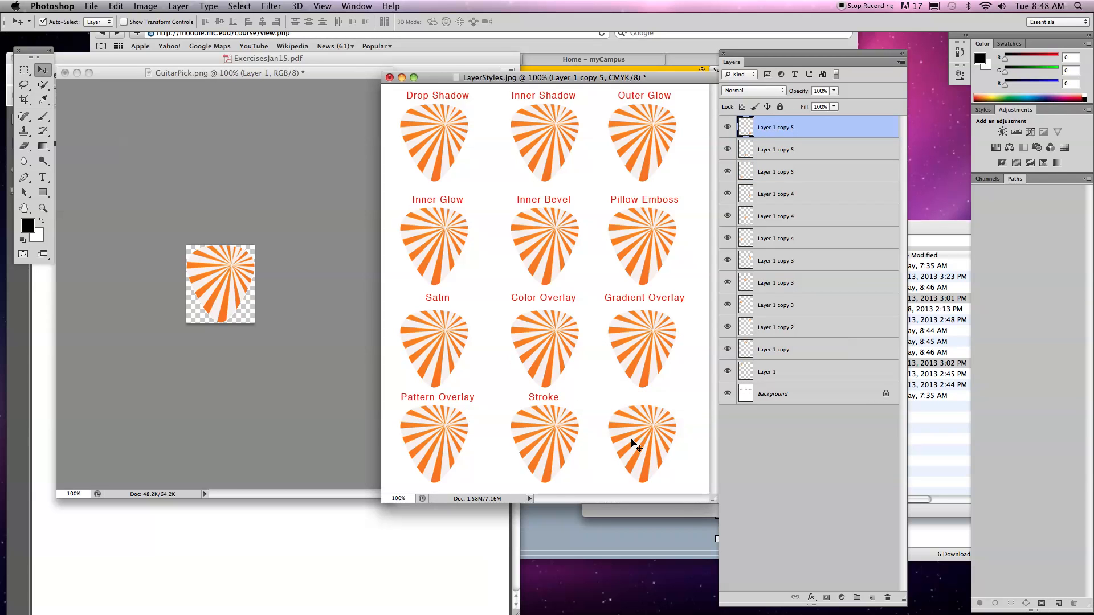
key("Delete")
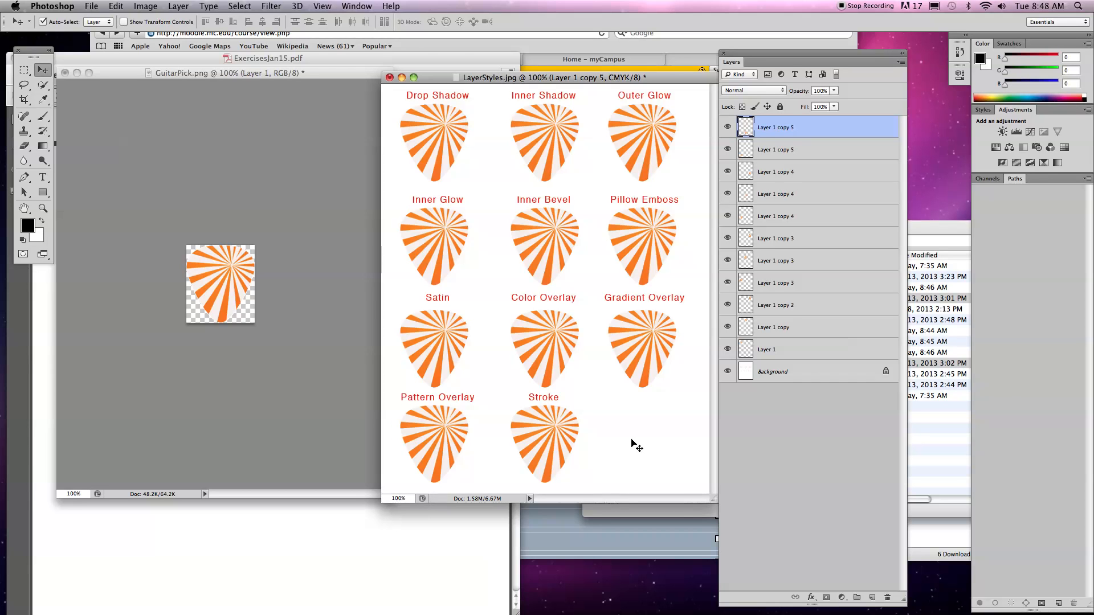
Enlarge LayerStyles.jpg to 300% and reposition its window so the Drop Shadow pick is clear of the tools.
left_click_drag(520, 78, 443, 95)
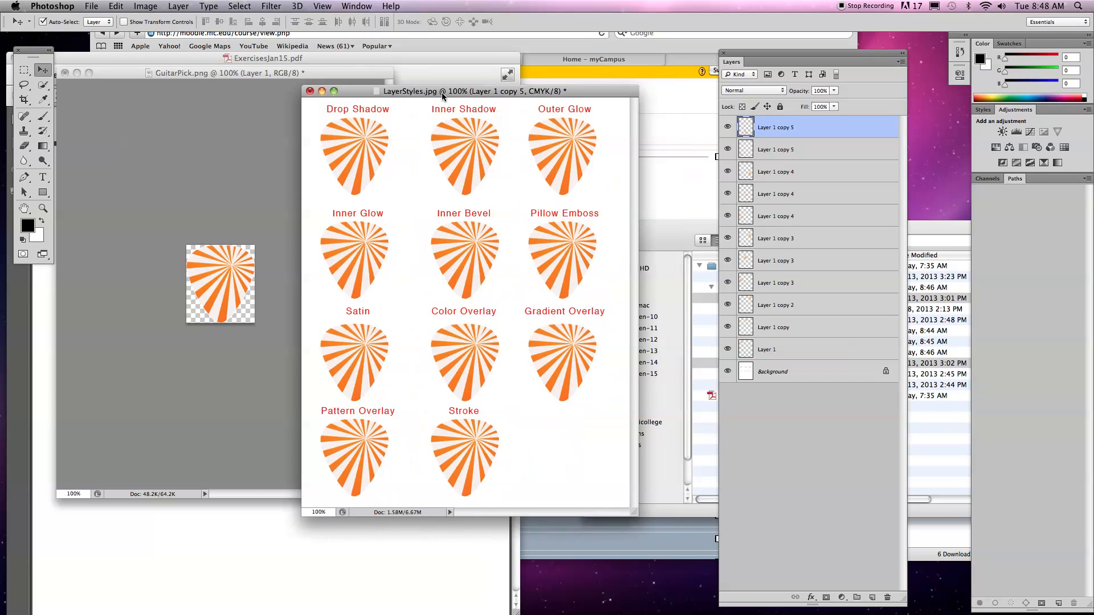
key("super+plus")
key("super+plus")
scroll(410, 173, "up", 10)
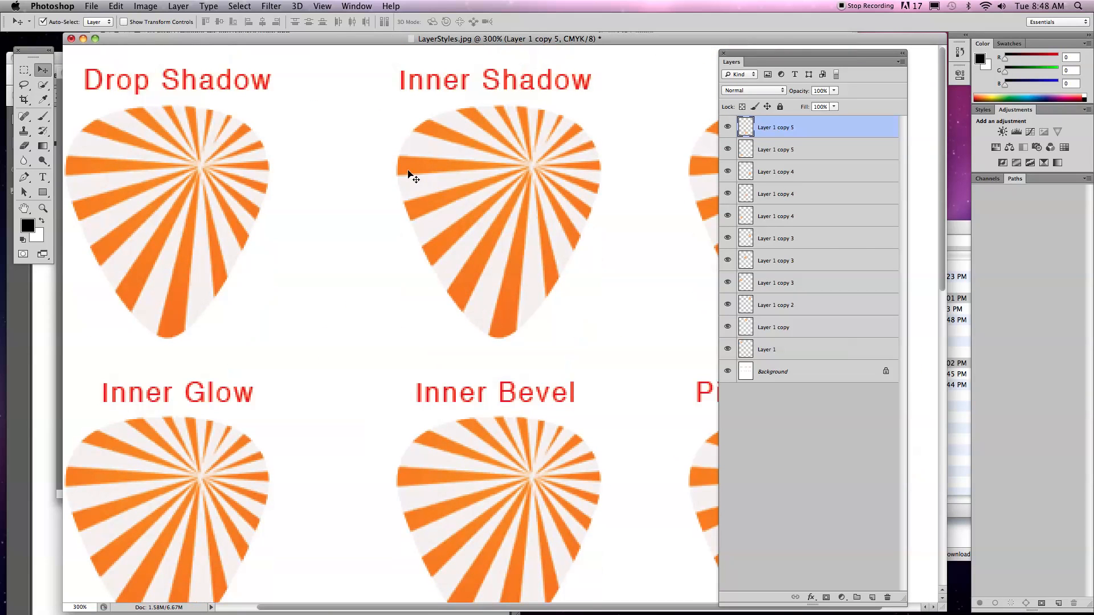
left_click_drag(477, 43, 458, 45)
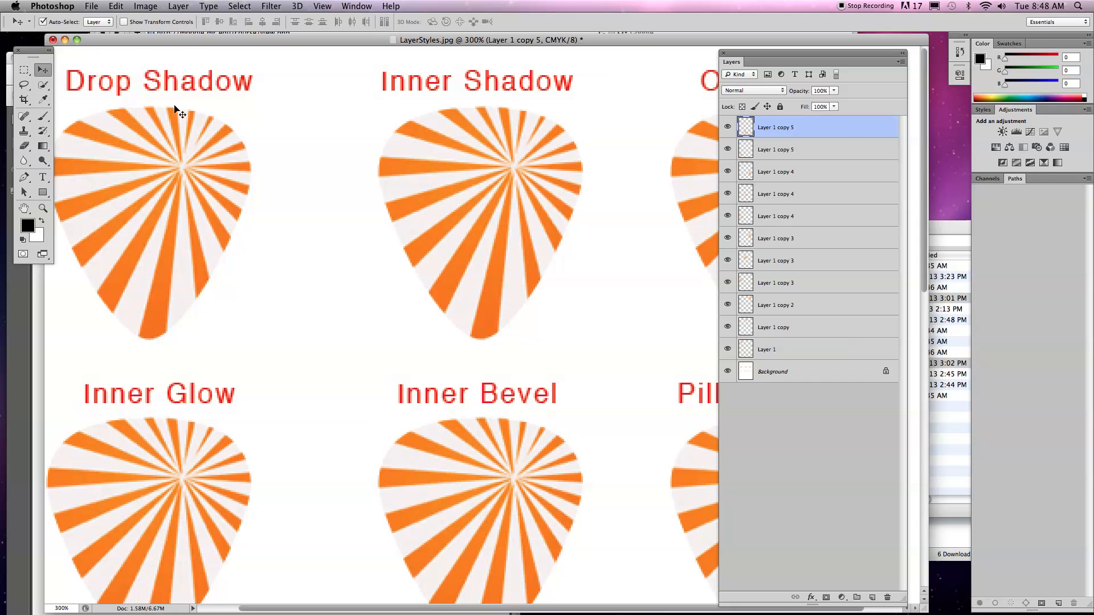
left_click_drag(133, 44, 429, 45)
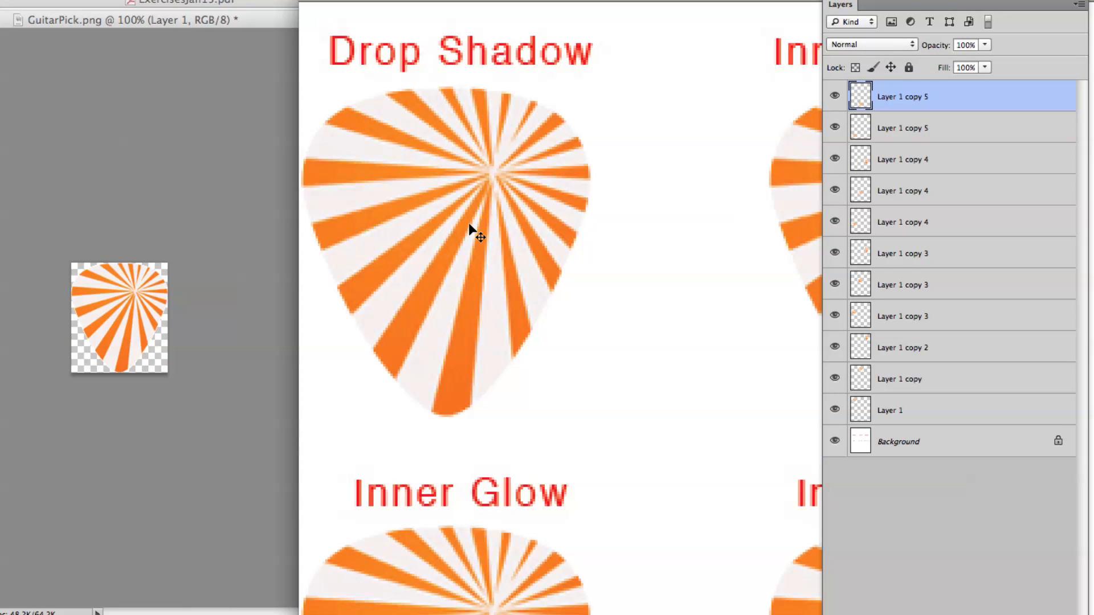
Shorten the Layers panel and add a Drop Shadow style to the pick beneath the Drop Shadow label, keeping that pick in view.
left_click(460, 169)
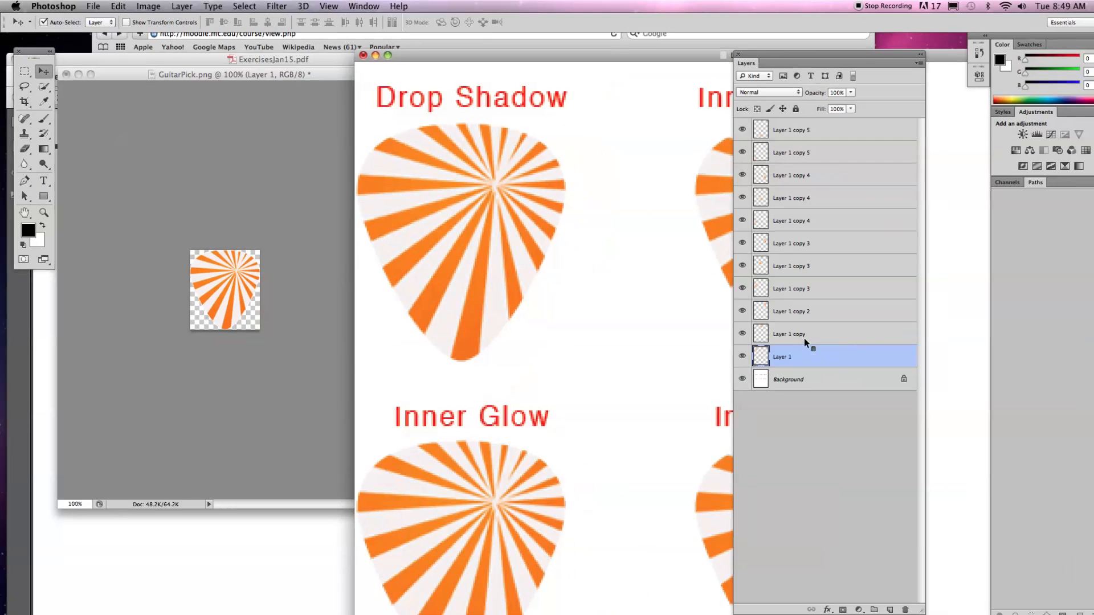
left_click_drag(920, 611, 888, 418)
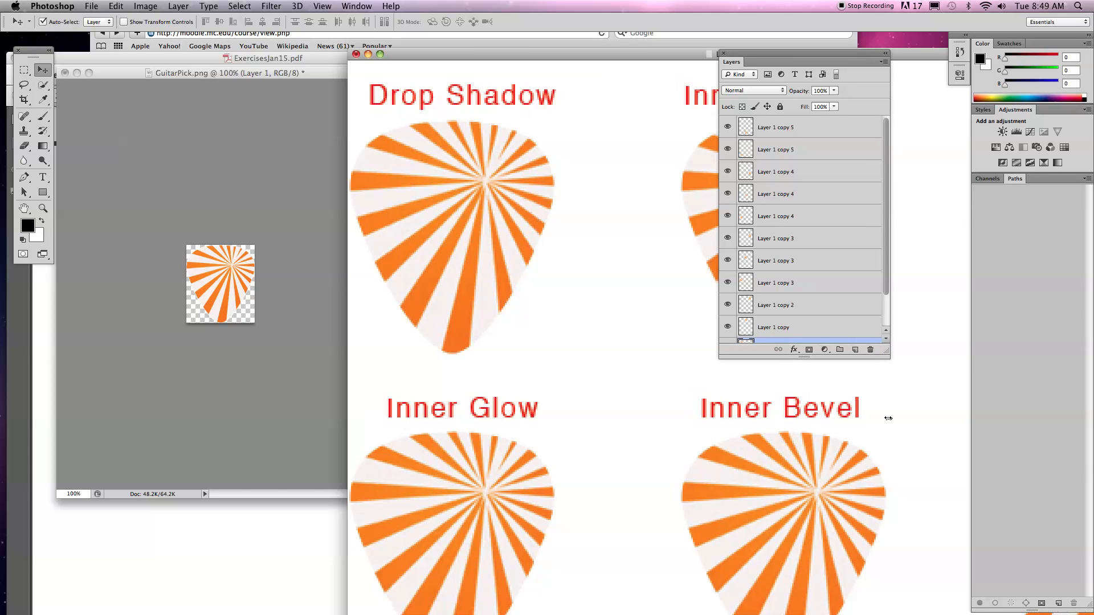
left_click_drag(885, 359, 886, 423)
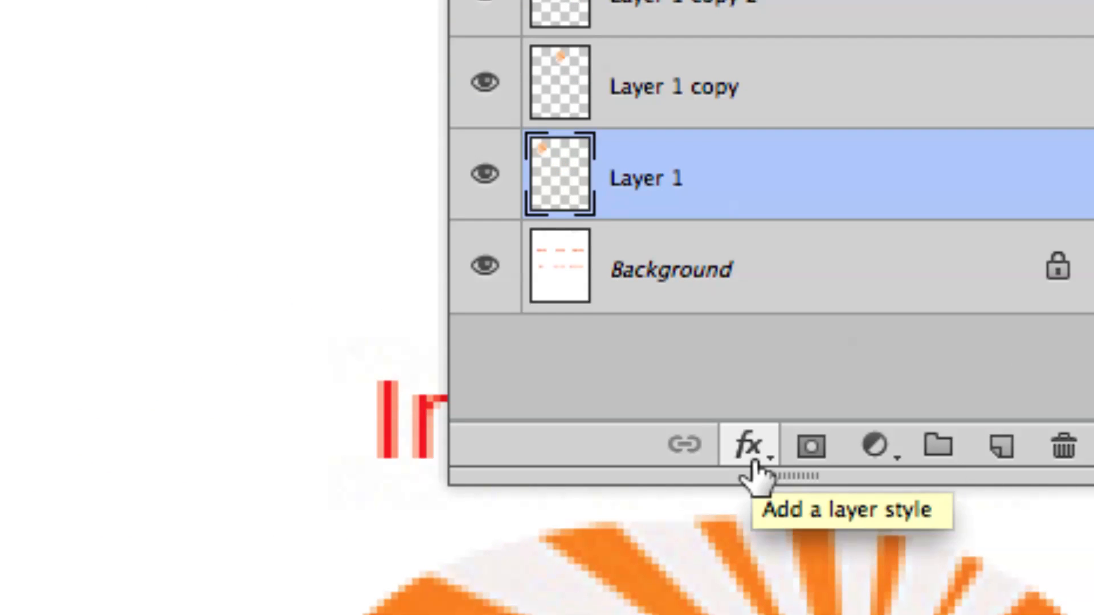
left_click(753, 463)
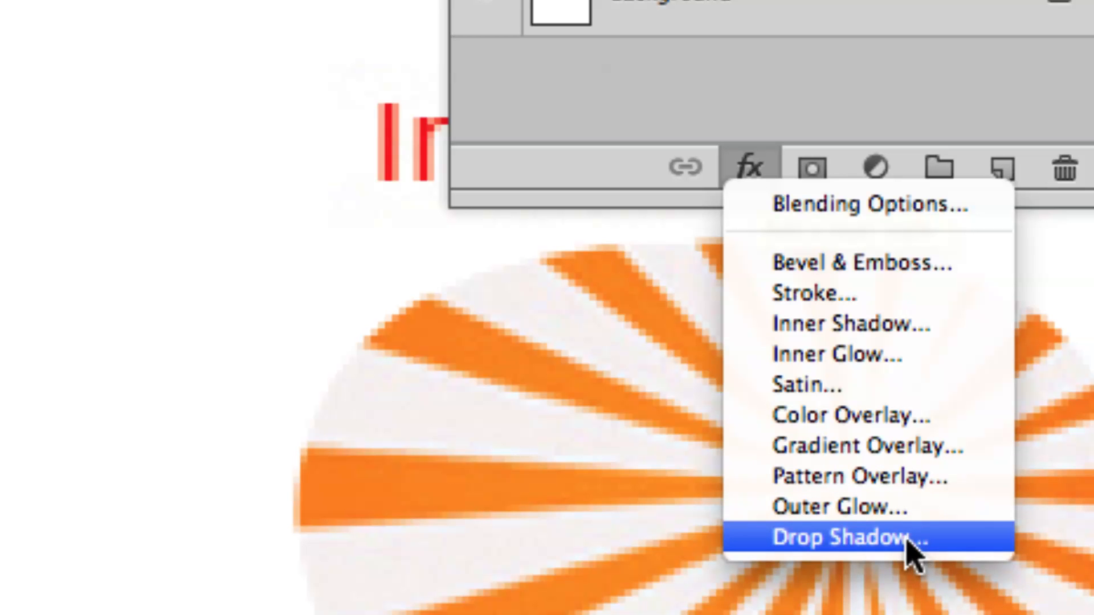
left_click(859, 542)
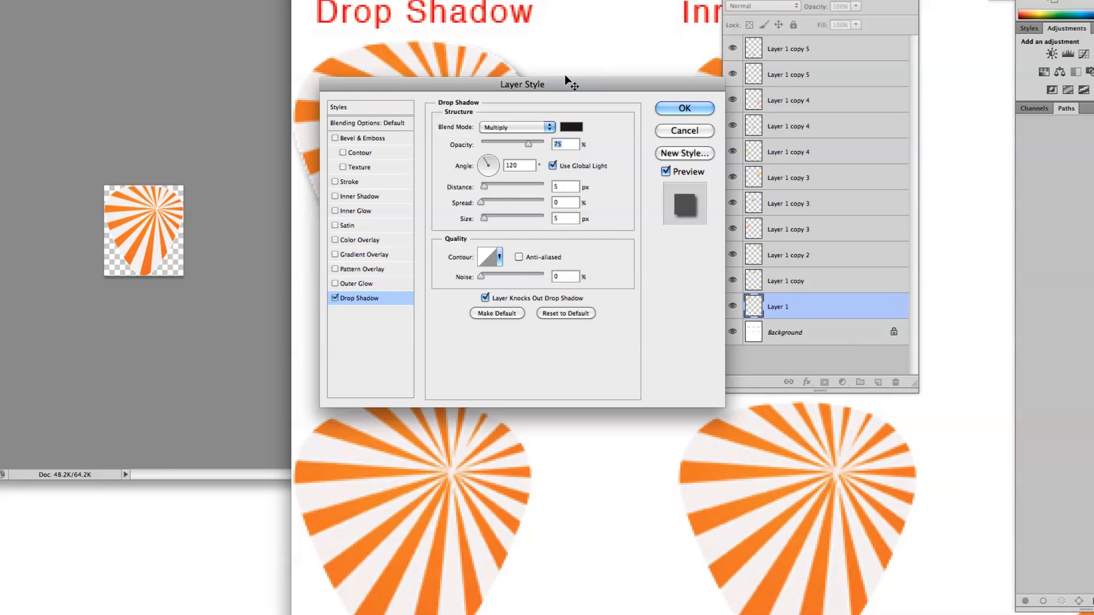
left_click_drag(548, 84, 715, 104)
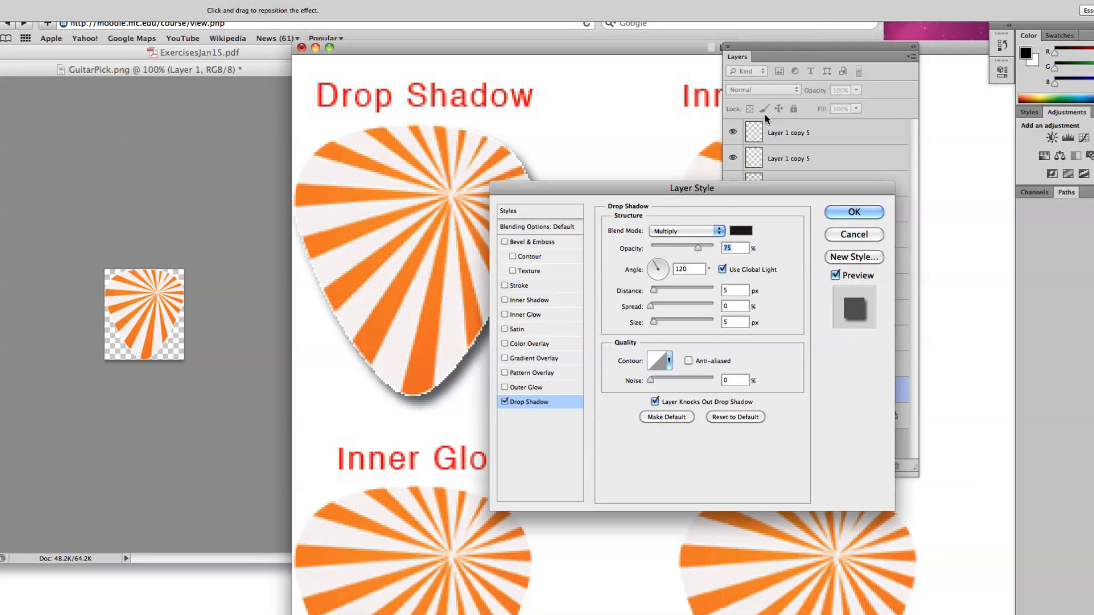
left_click_drag(698, 188, 801, 96)
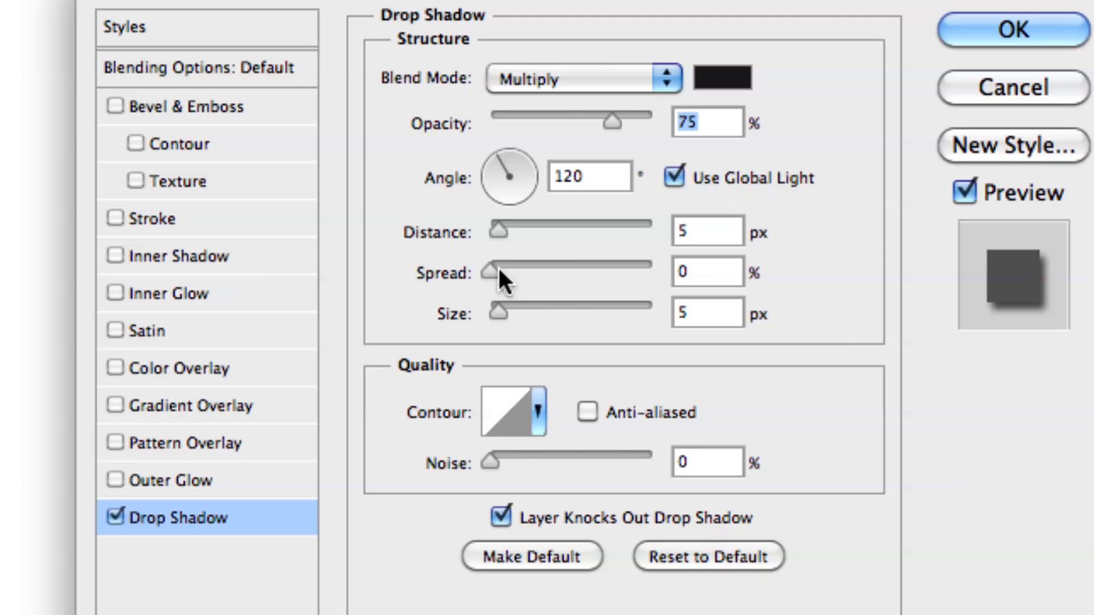
Try Inner Shadow, Satin and Gradient Overlay on the pick, and disable them so only Drop Shadow is enabled.
left_click(261, 257)
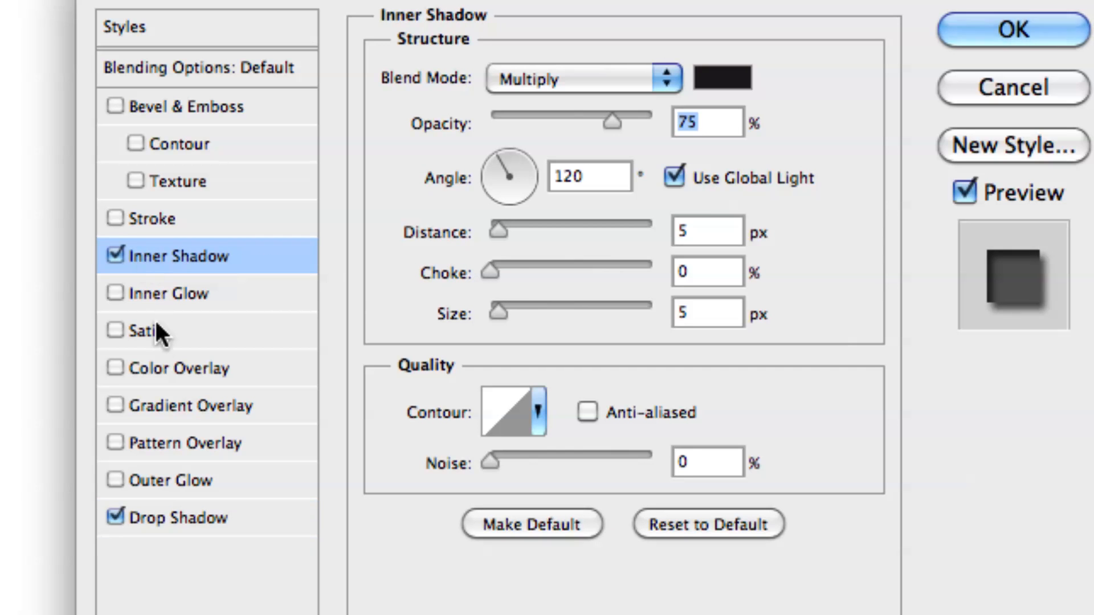
left_click(156, 339)
left_click(167, 404)
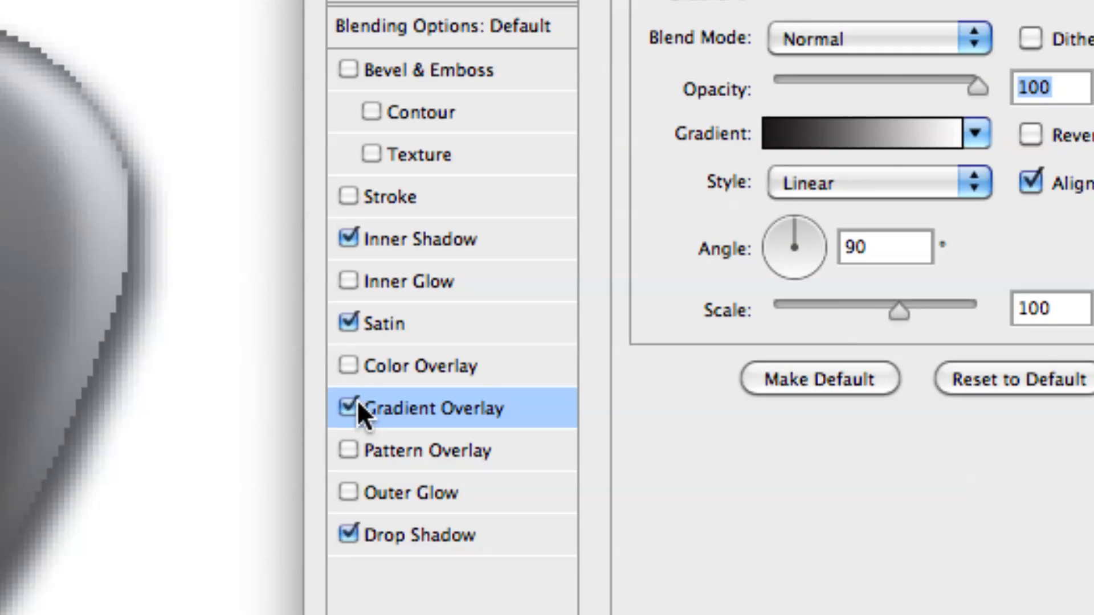
left_click(381, 405)
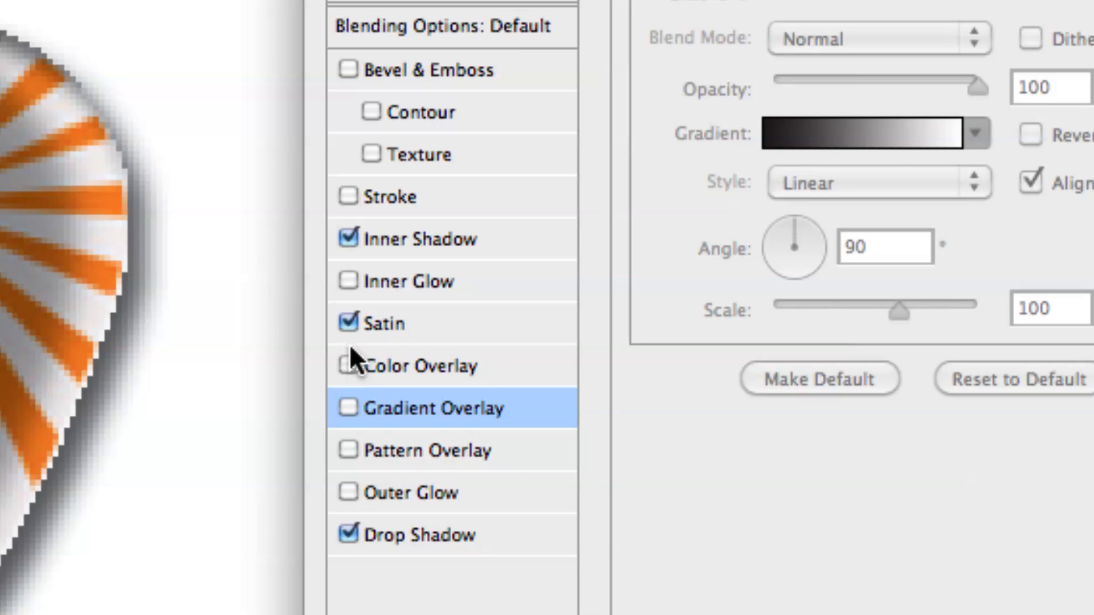
left_click(348, 238)
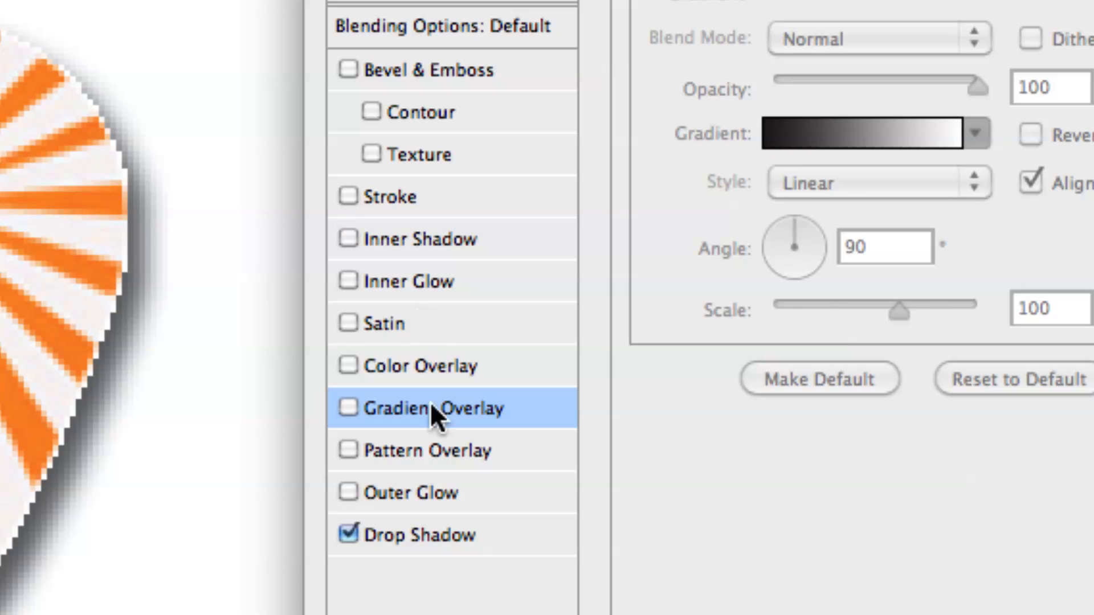
left_click(407, 539)
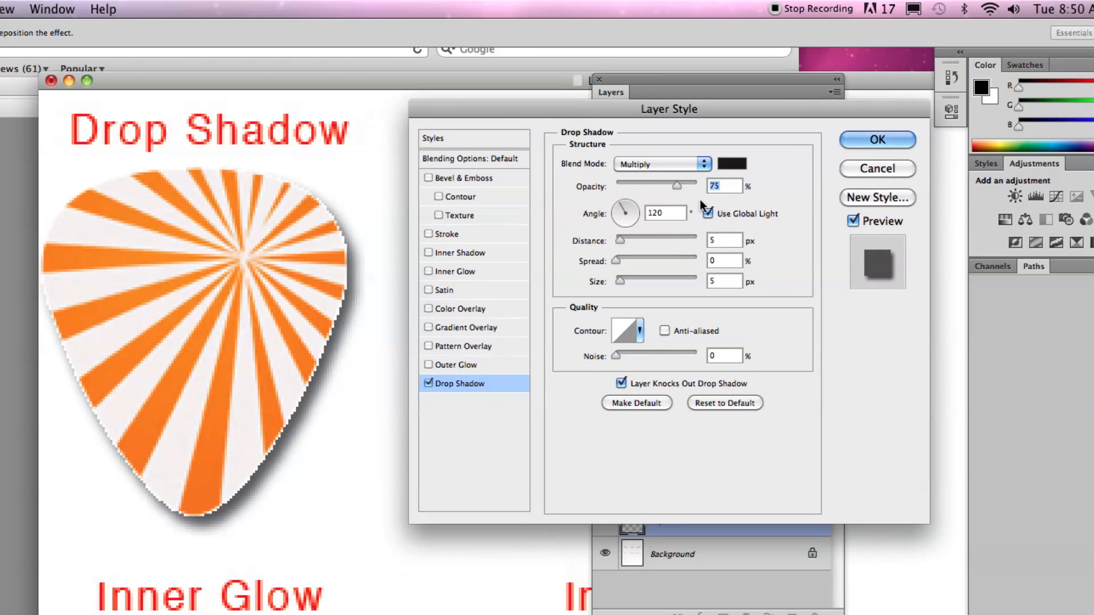
Apply the drop shadow with Opacity 100%, Angle 131°, Distance 10 px, Spread 27% and Size 24 px.
left_click_drag(677, 183, 737, 185)
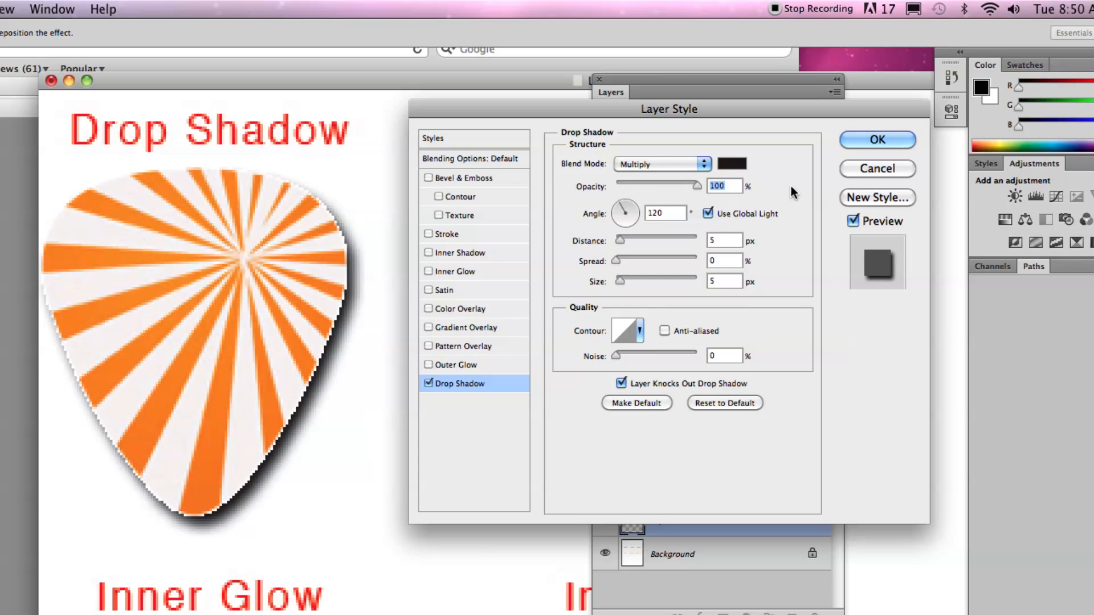
left_click_drag(625, 216, 627, 278)
left_click(619, 208)
left_click(630, 258)
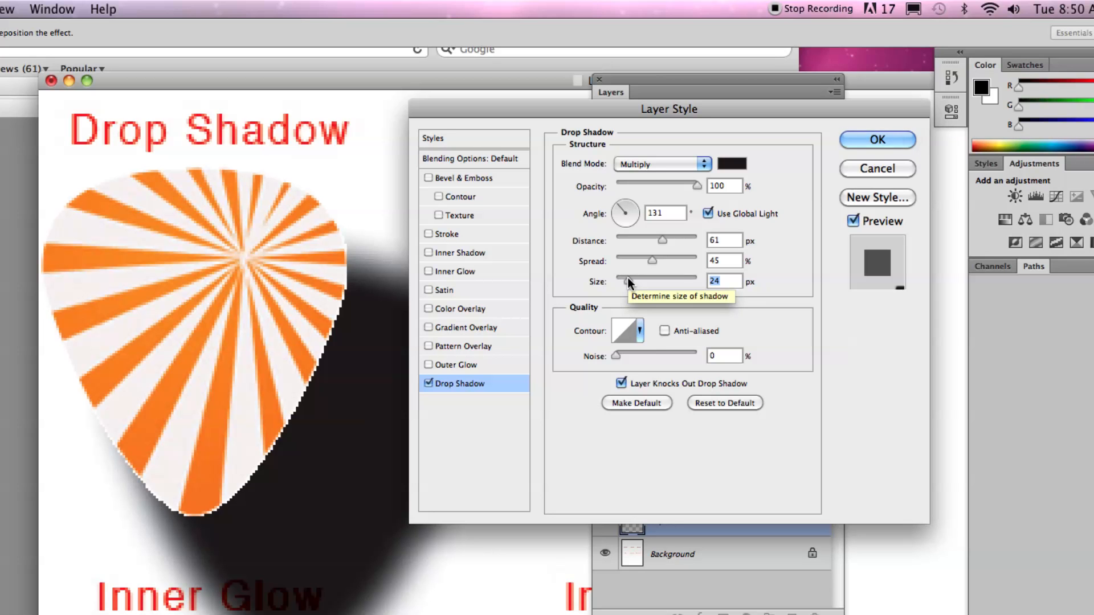
left_click_drag(651, 258, 623, 240)
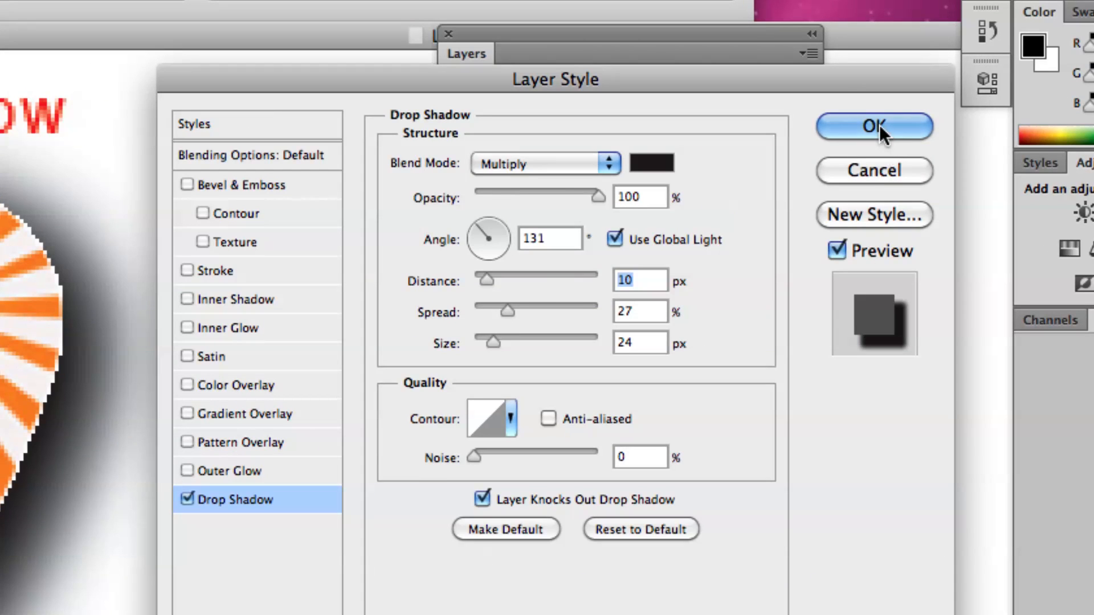
left_click(877, 139)
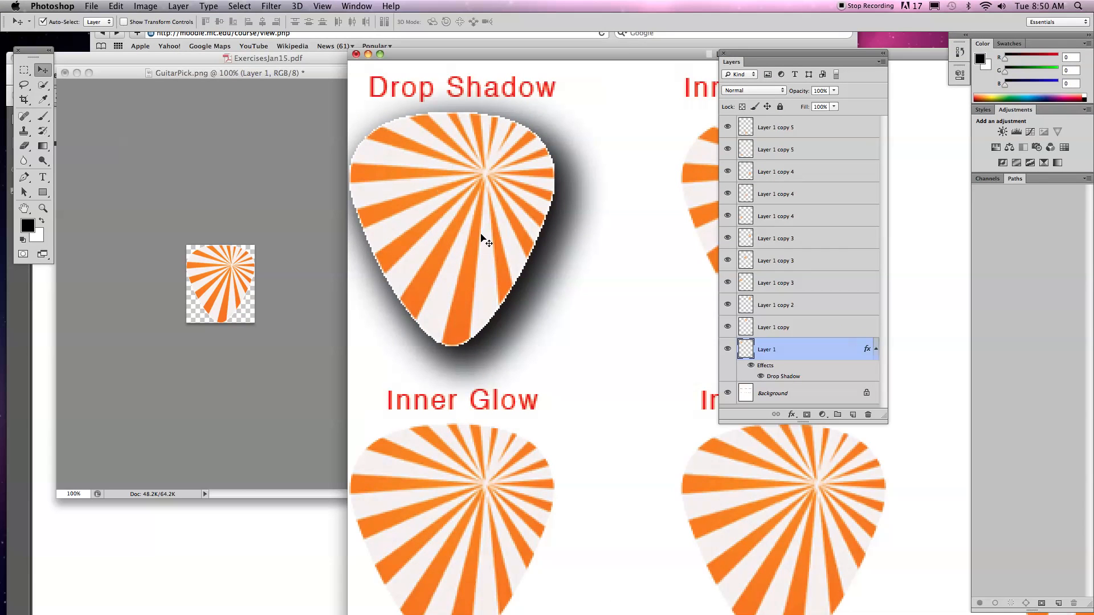
Shift the Drop Shadow pick slightly down and to the right, and reset its drop shadow to the default settings.
left_click_drag(500, 181, 539, 199)
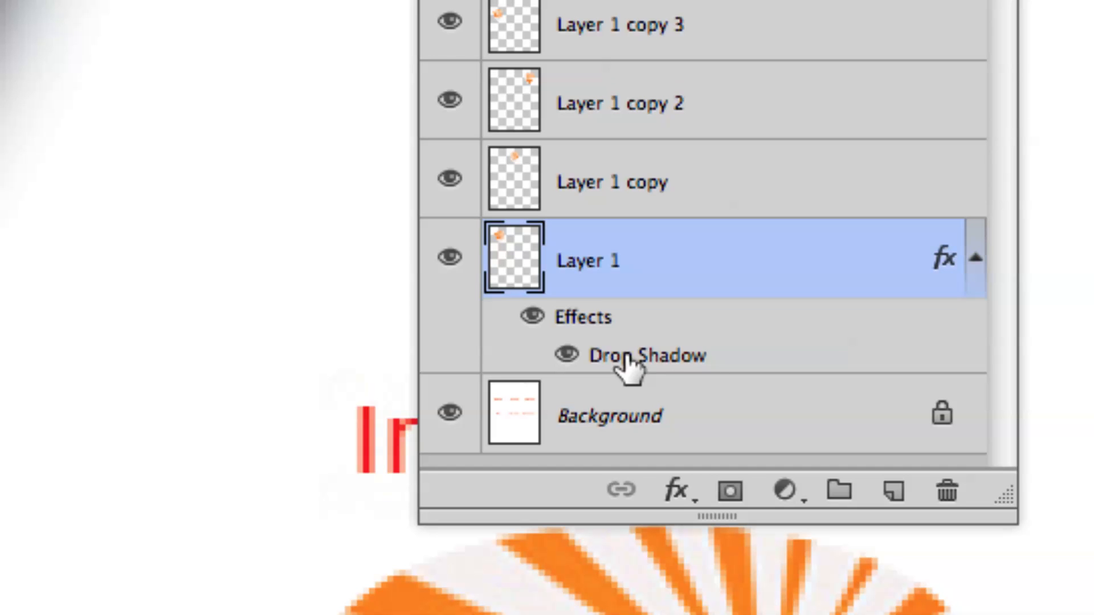
double_click(706, 356)
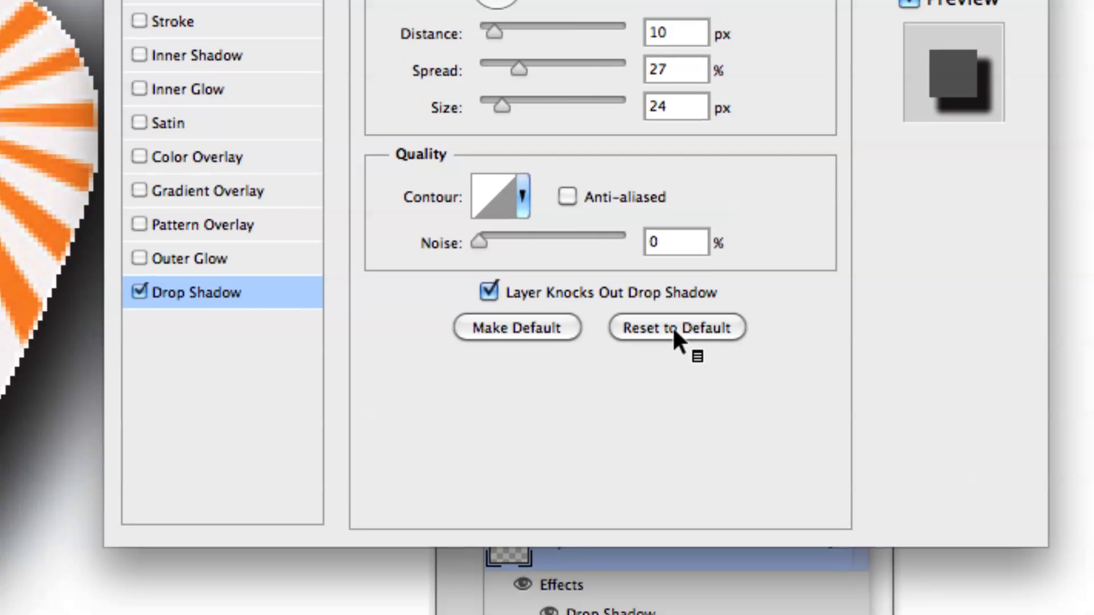
left_click(672, 327)
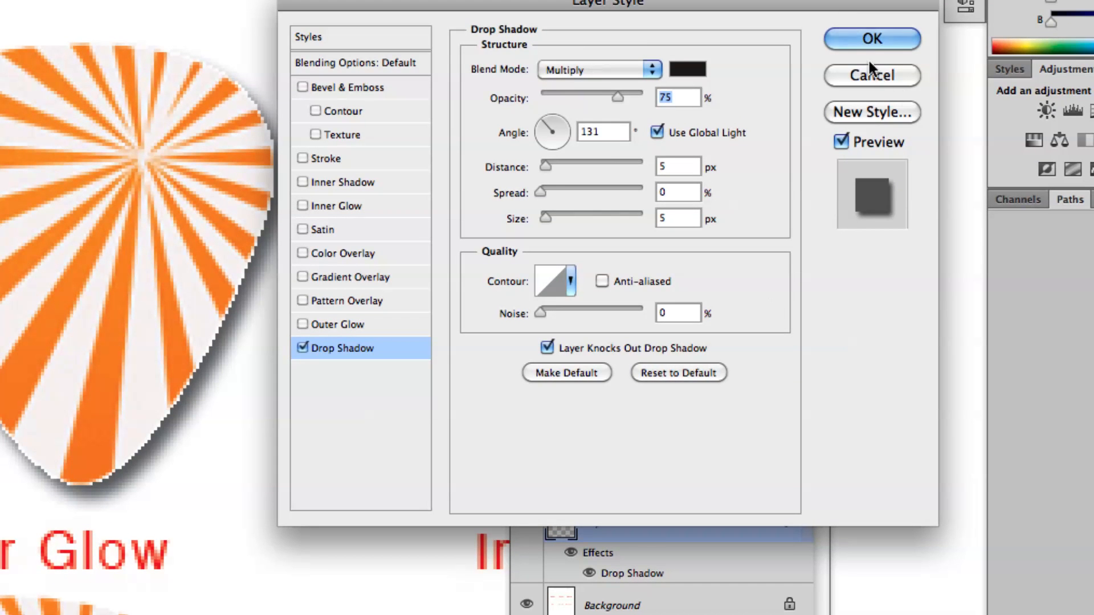
left_click(866, 41)
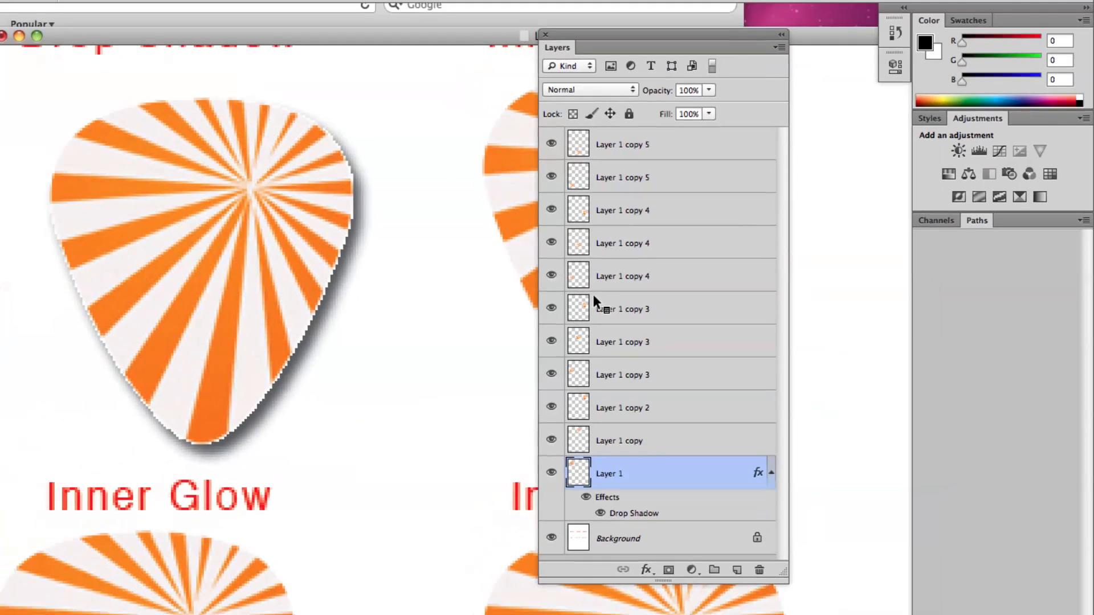
Add an Inner Shadow style to the pick beneath the Inner Shadow label, keeping the pick clear of the panel and dialog.
left_click_drag(576, 34, 825, 52)
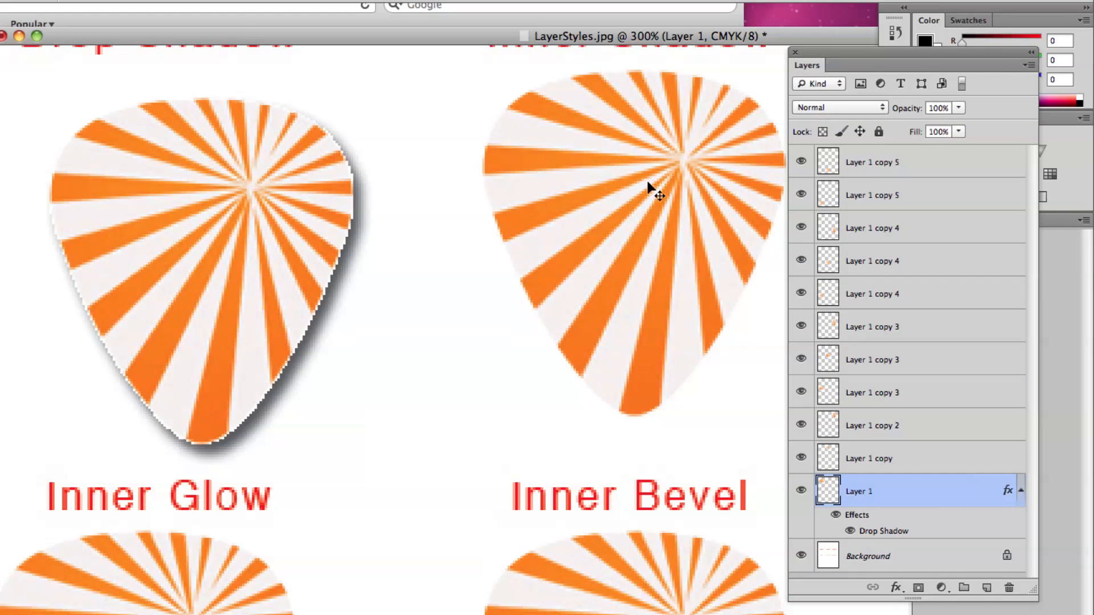
scroll(644, 191, "up", 3)
scroll(647, 191, "right", 3)
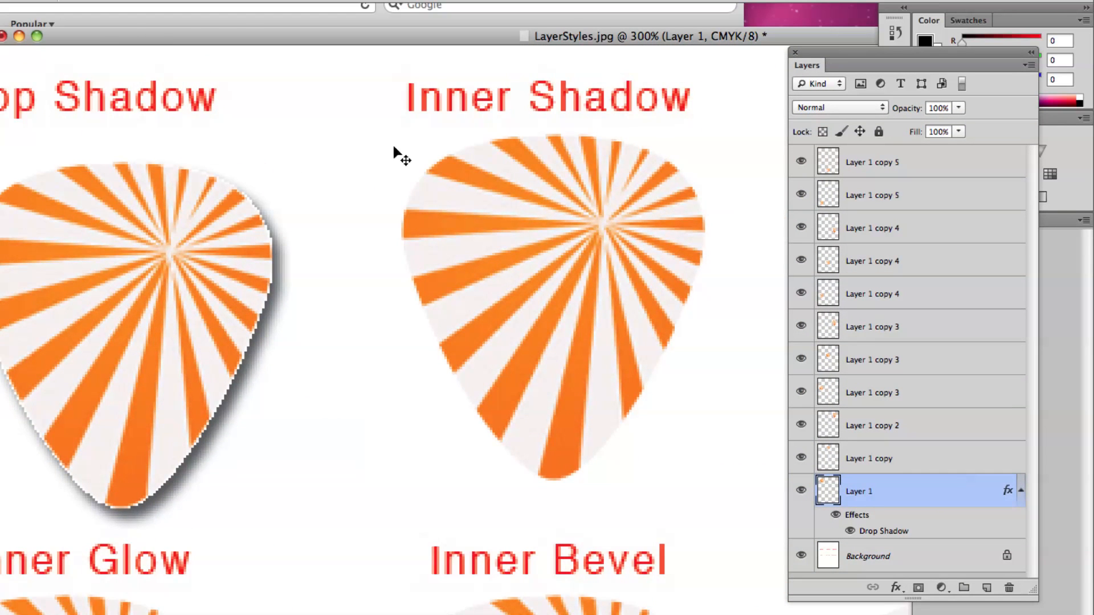
left_click(575, 271)
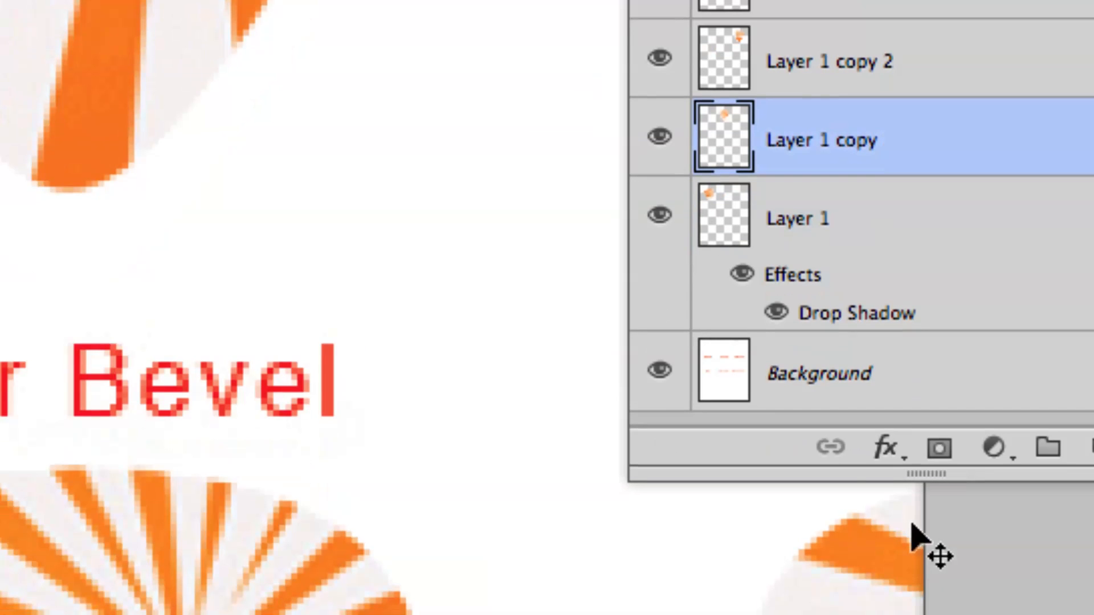
left_click(884, 448)
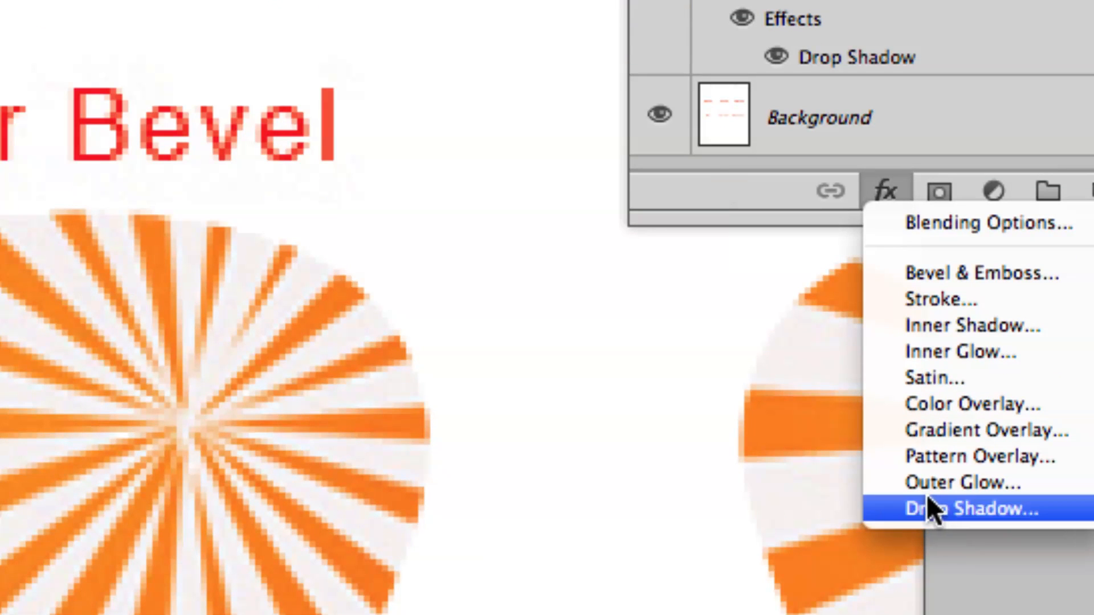
left_click(945, 325)
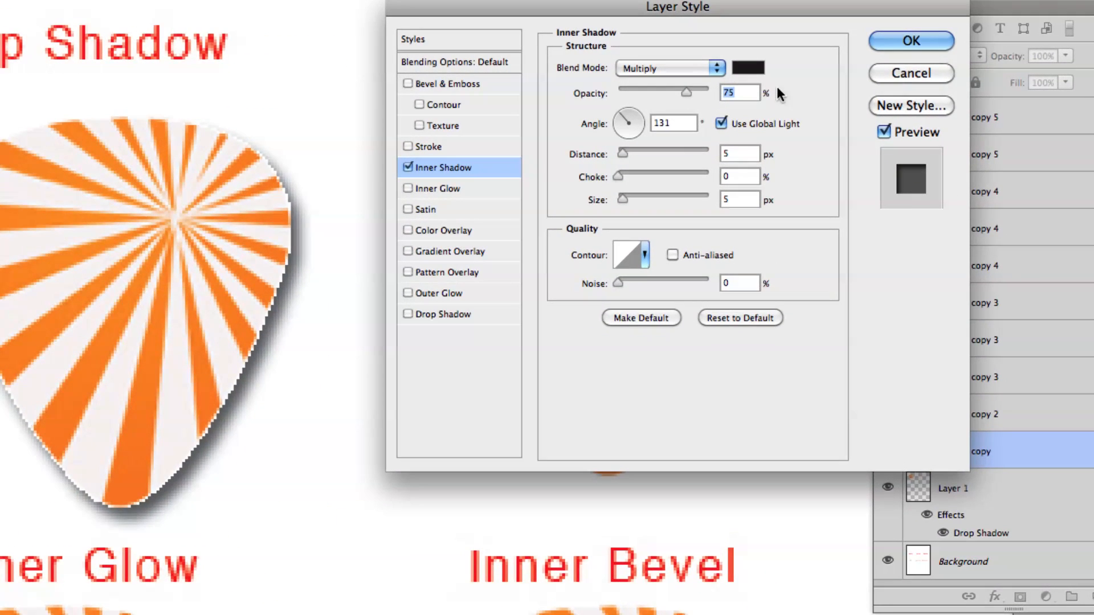
left_click_drag(698, 9, 188, 0)
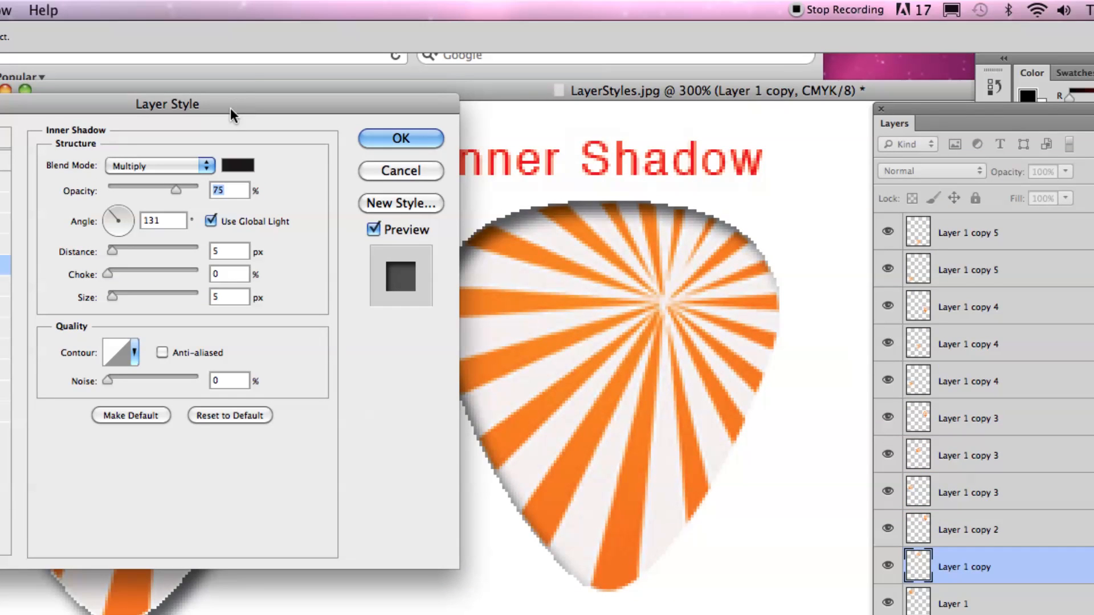
left_click_drag(176, 90, 161, 91)
Try the inner shadow with Distance 24 px, Choke 29% and Size 27 px, and restore its default settings.
left_click_drag(113, 252, 121, 294)
left_click_drag(156, 252, 130, 249)
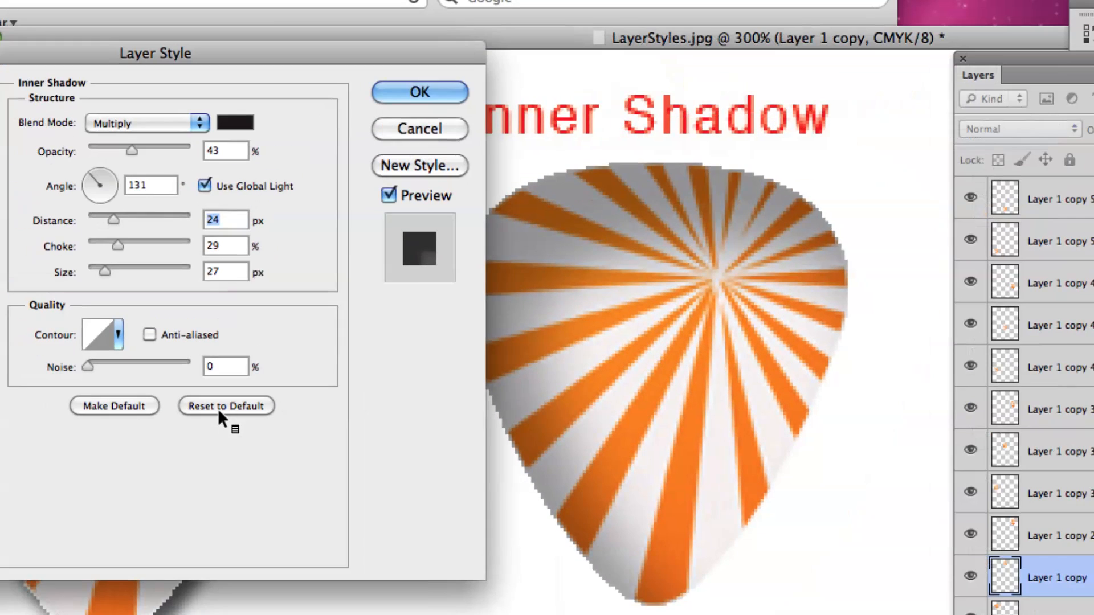
left_click(227, 417)
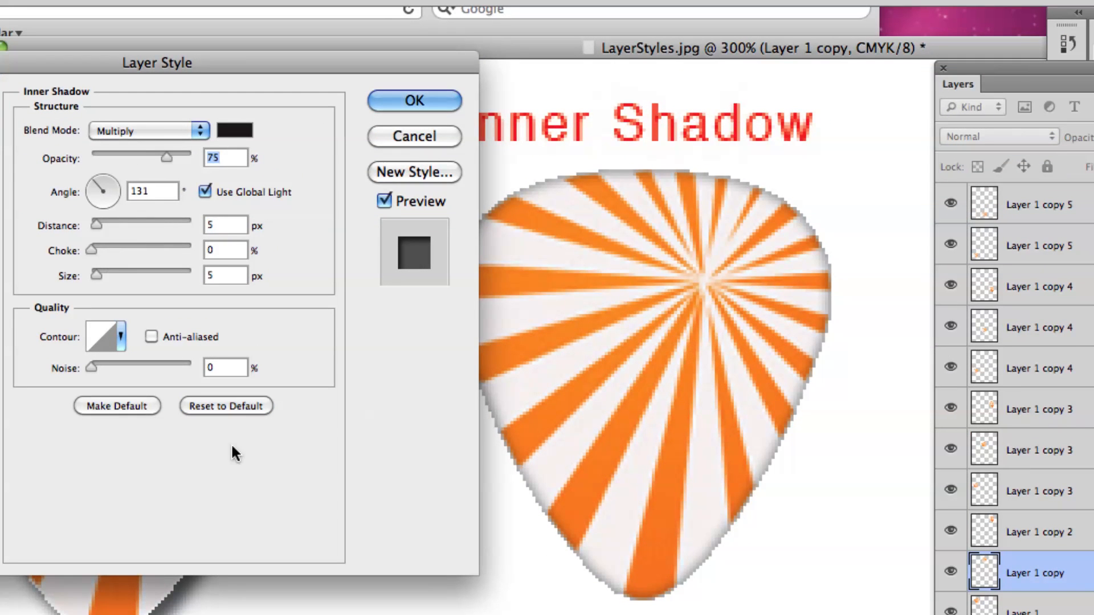
Set the inner shadow's distance to 38 px and apply the effect.
left_click_drag(97, 223, 129, 221)
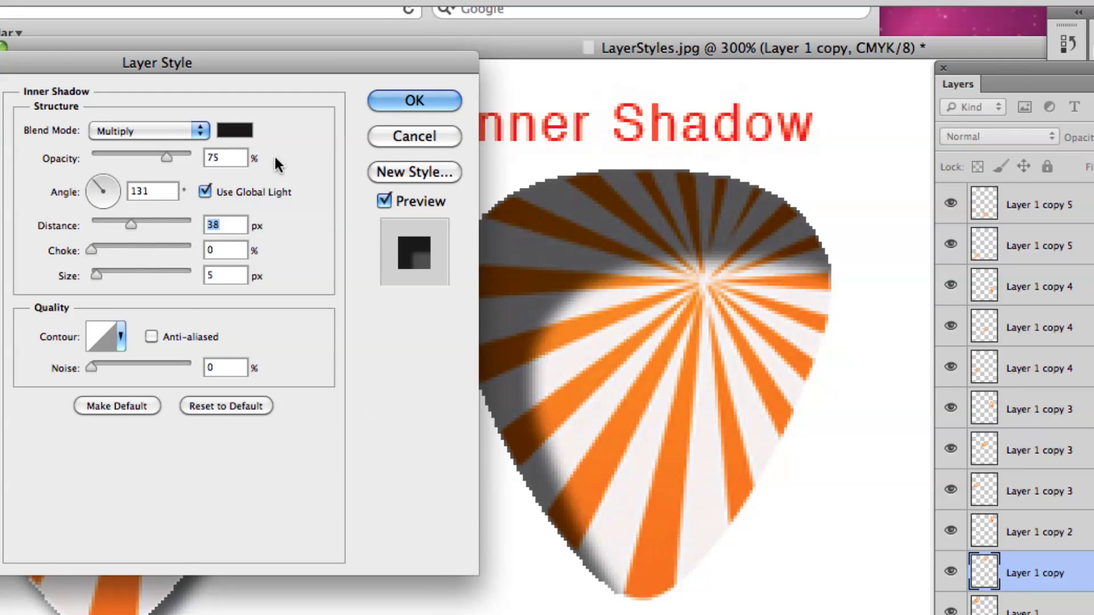
left_click(415, 100)
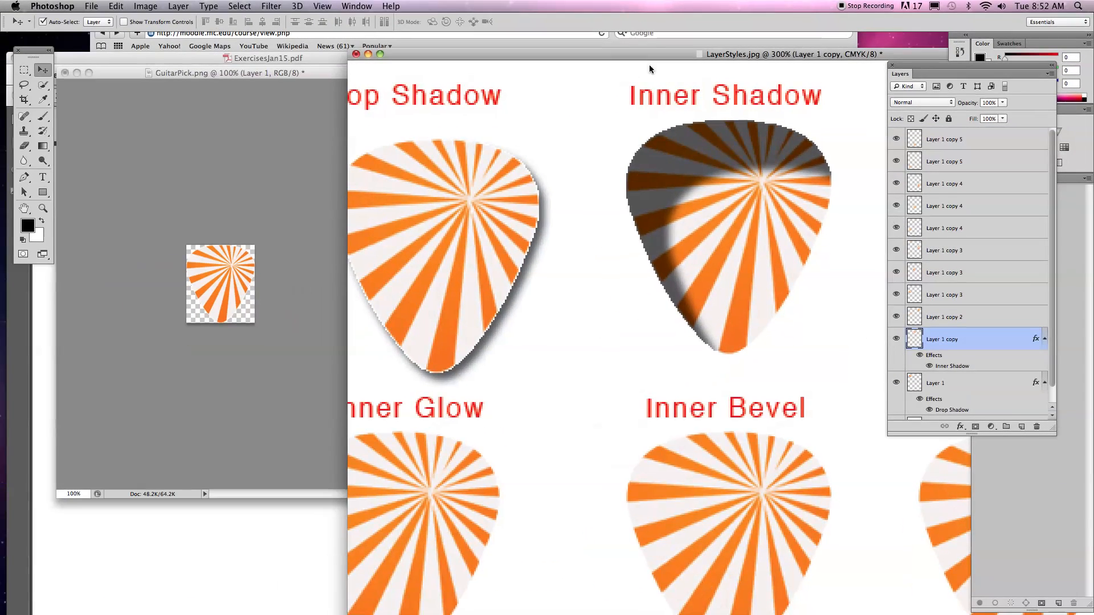
Hide and reshow the Inner Shadow effect on the pick beneath the Inner Shadow label, and delete the effect from its layer.
left_click_drag(560, 60, 362, 64)
key("super+0")
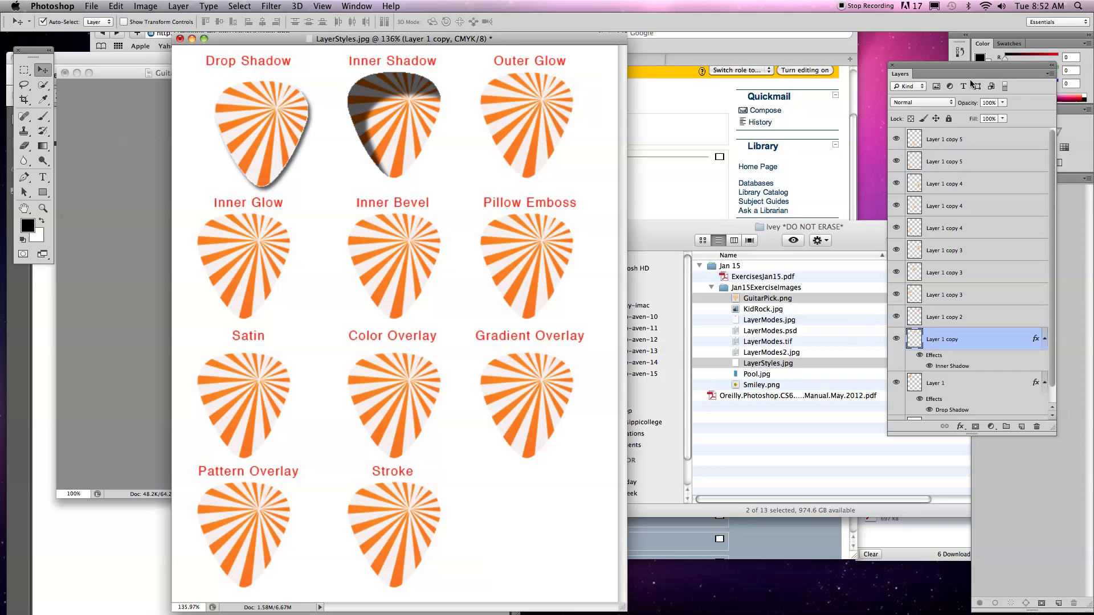
left_click_drag(972, 69, 701, 67)
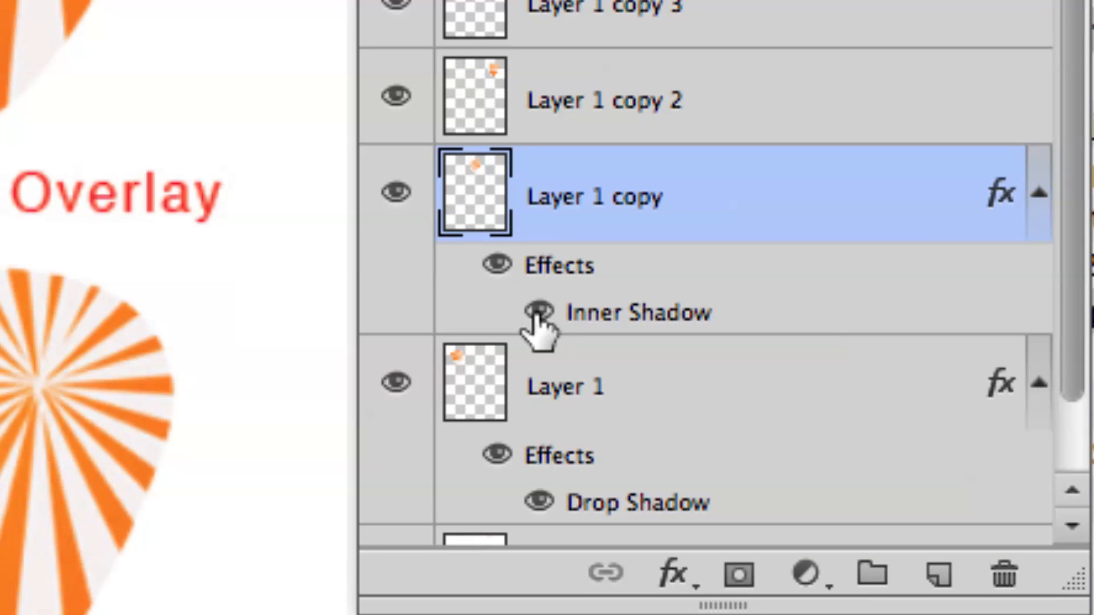
left_click(538, 312)
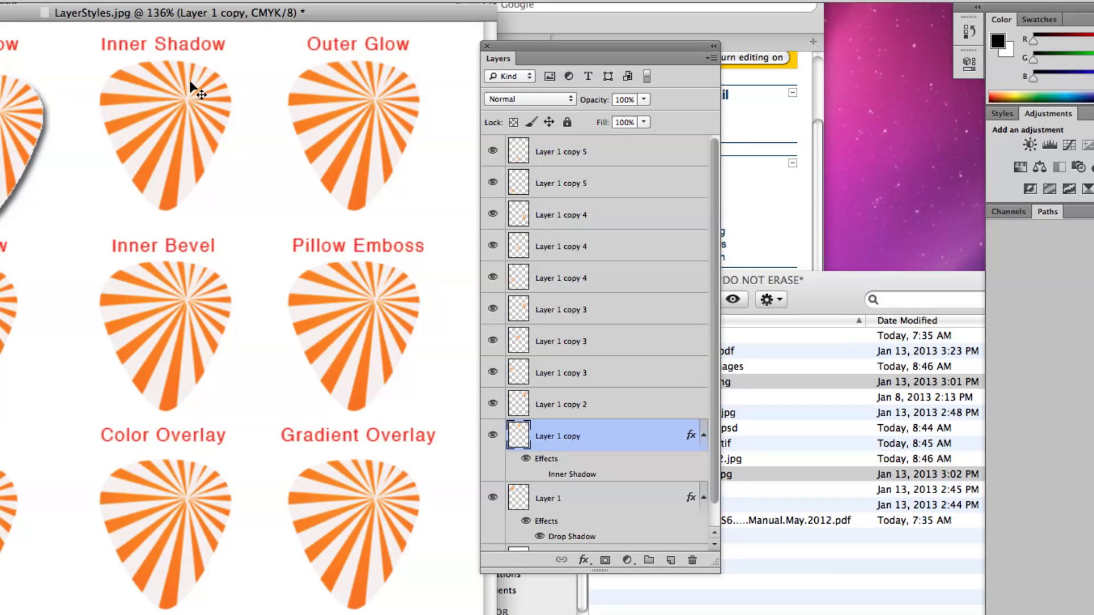
left_click(539, 475)
left_click(539, 476)
left_click(539, 475)
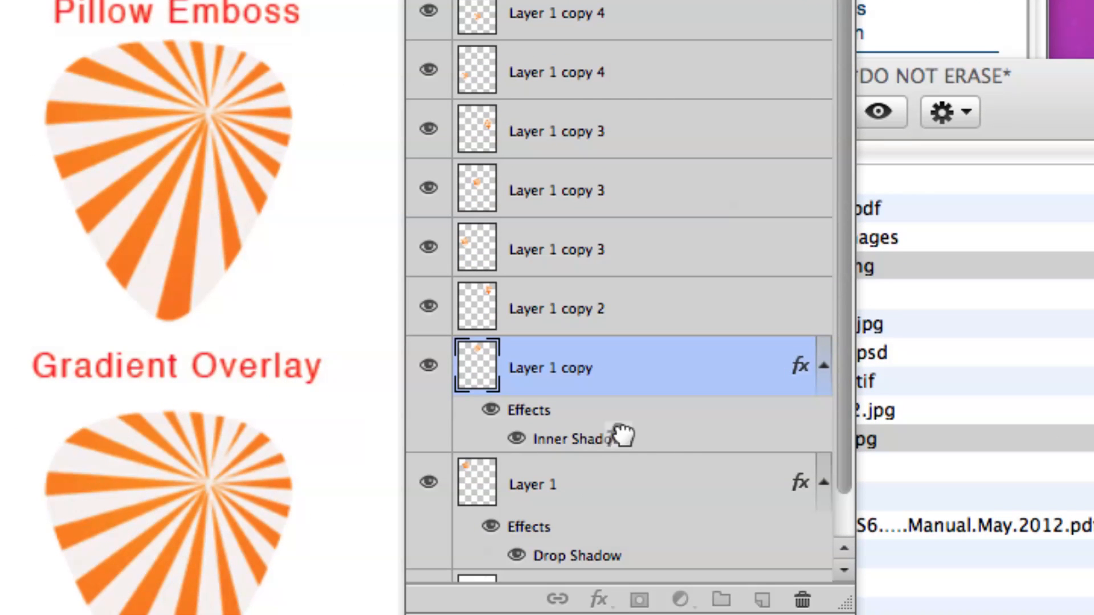
left_click_drag(622, 436, 802, 603)
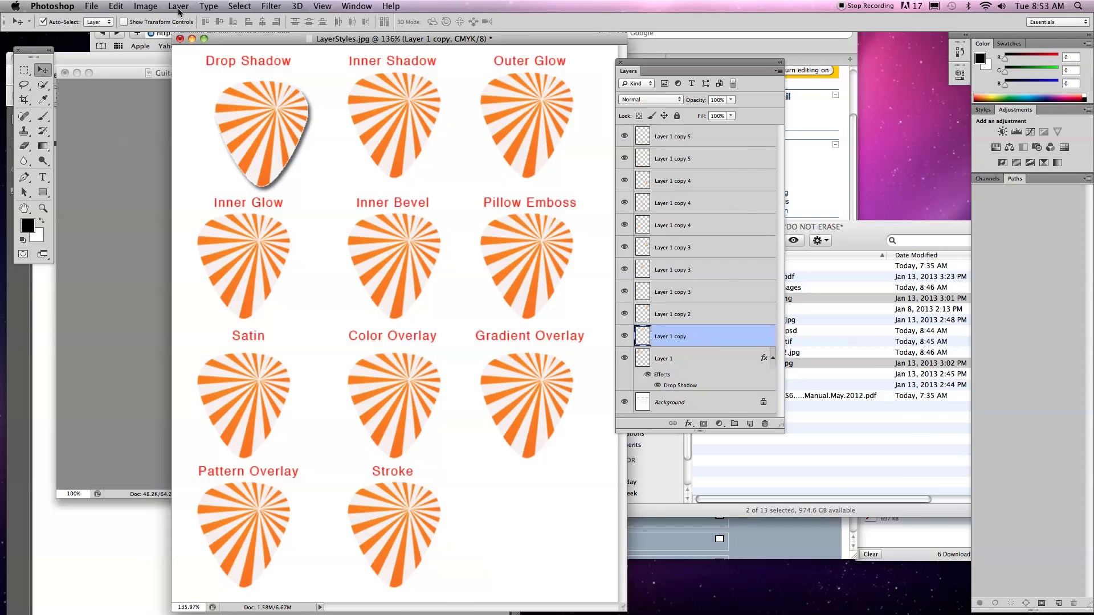
Examine the commands available for layers, including Flatten Image.
left_click(177, 6)
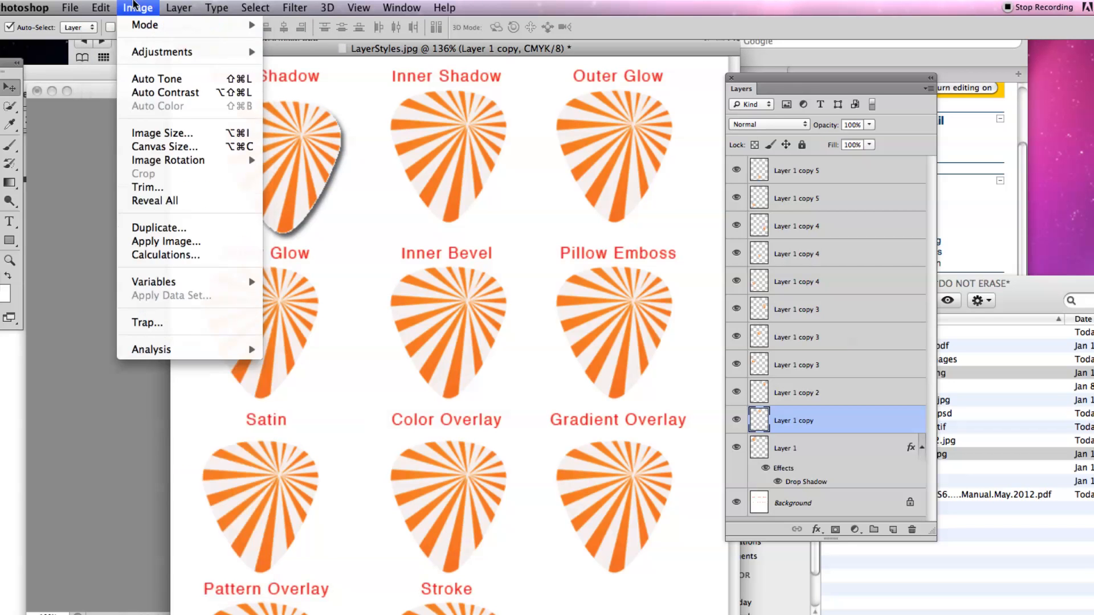
left_click(178, 5)
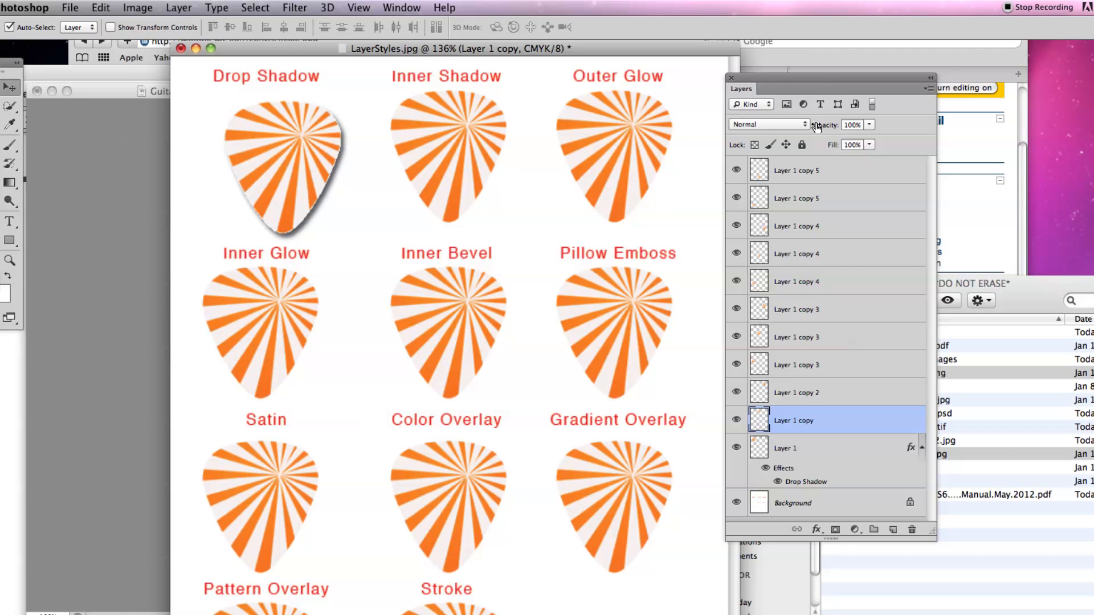
left_click_drag(828, 76, 818, 78)
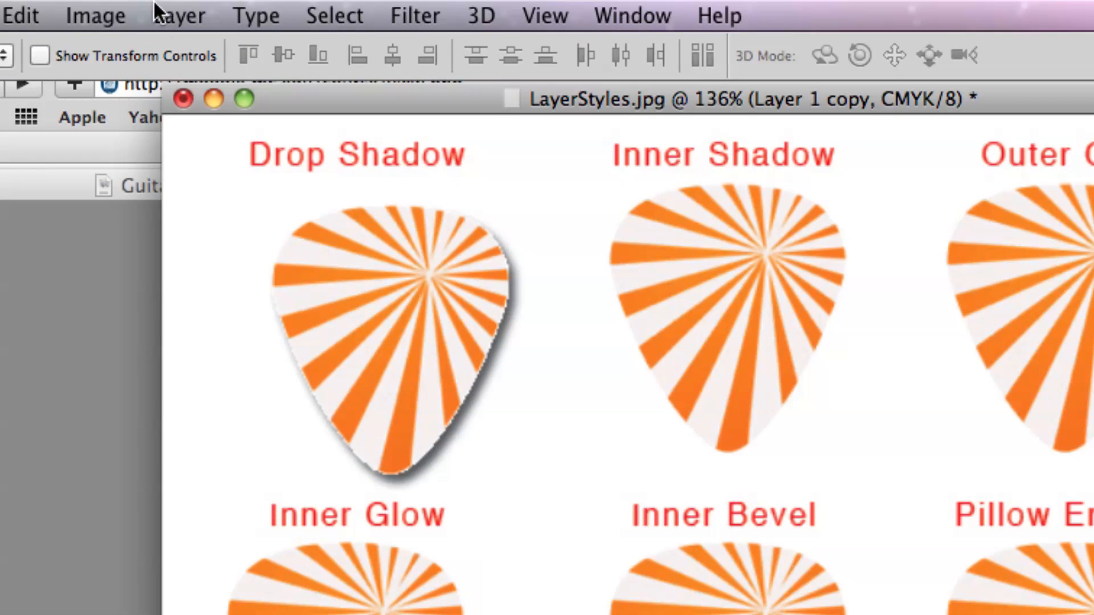
left_click(177, 7)
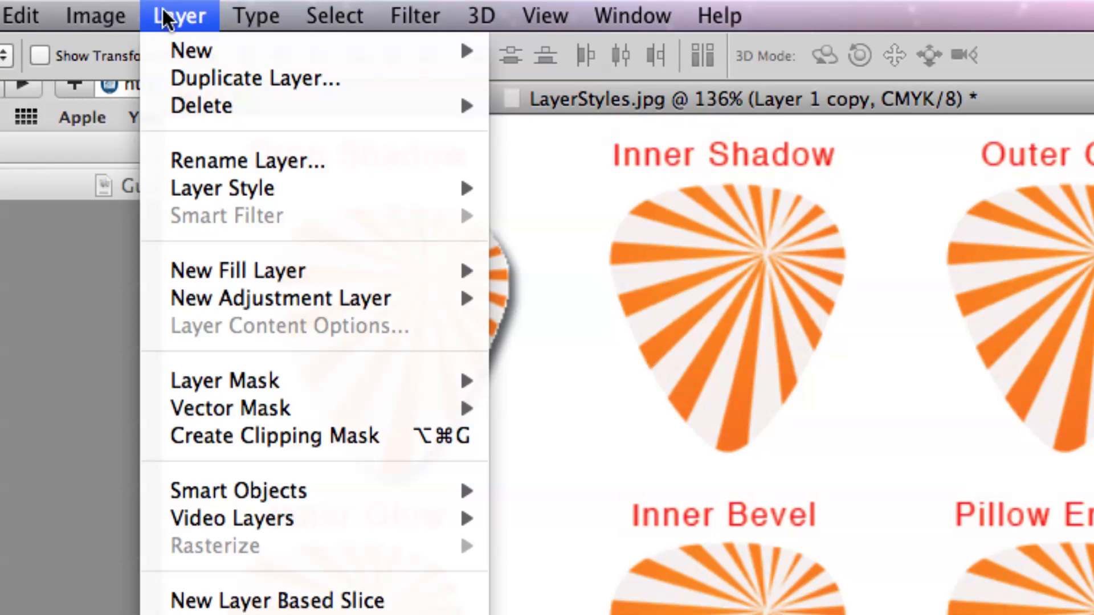
left_click(168, 12)
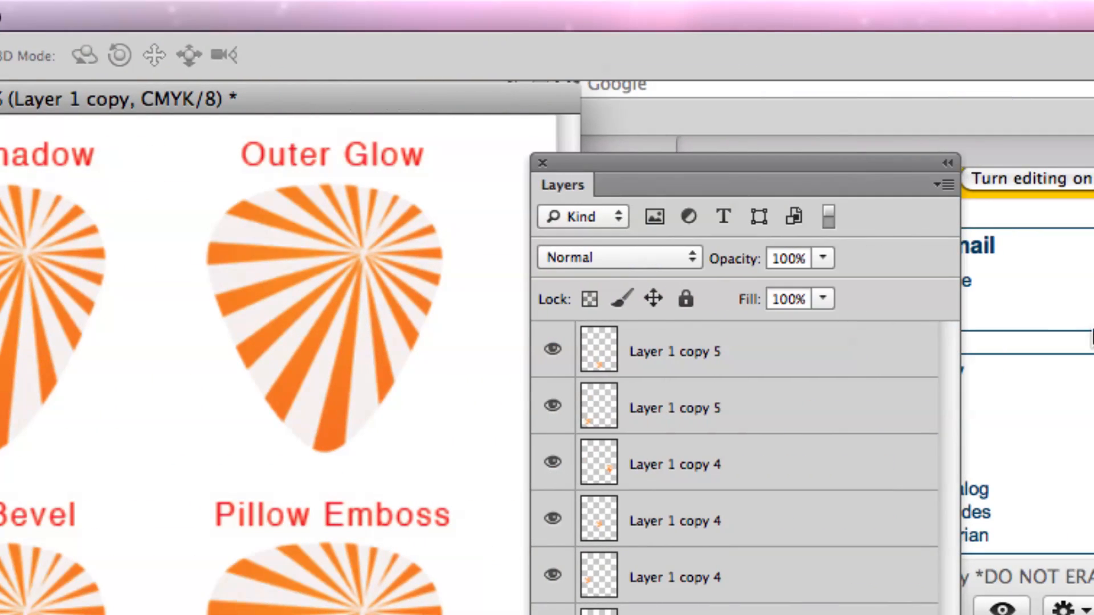
left_click_drag(780, 161, 778, 149)
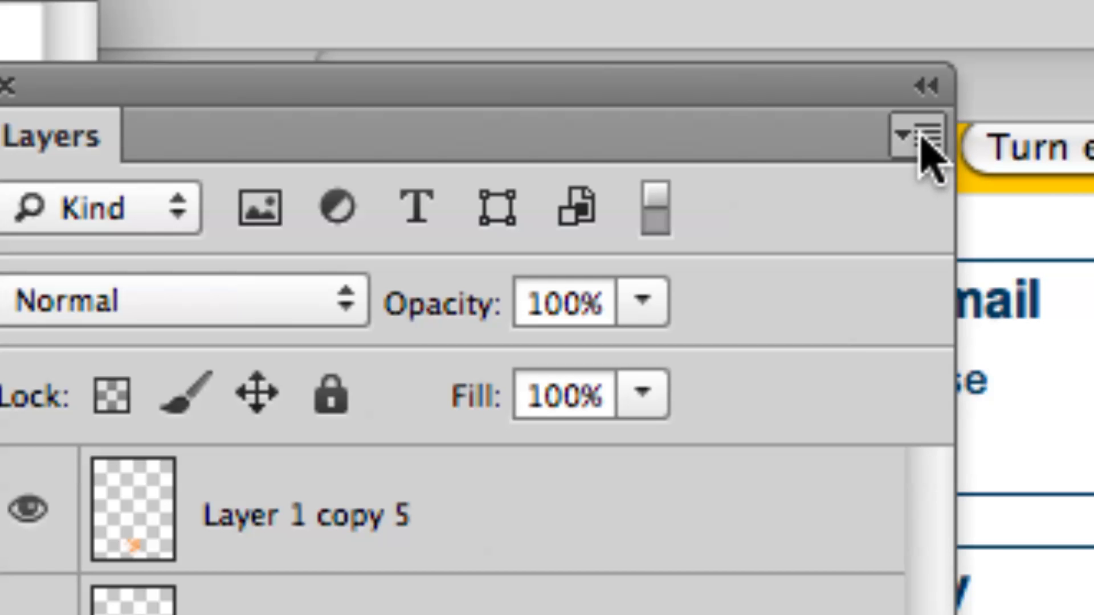
left_click(925, 143)
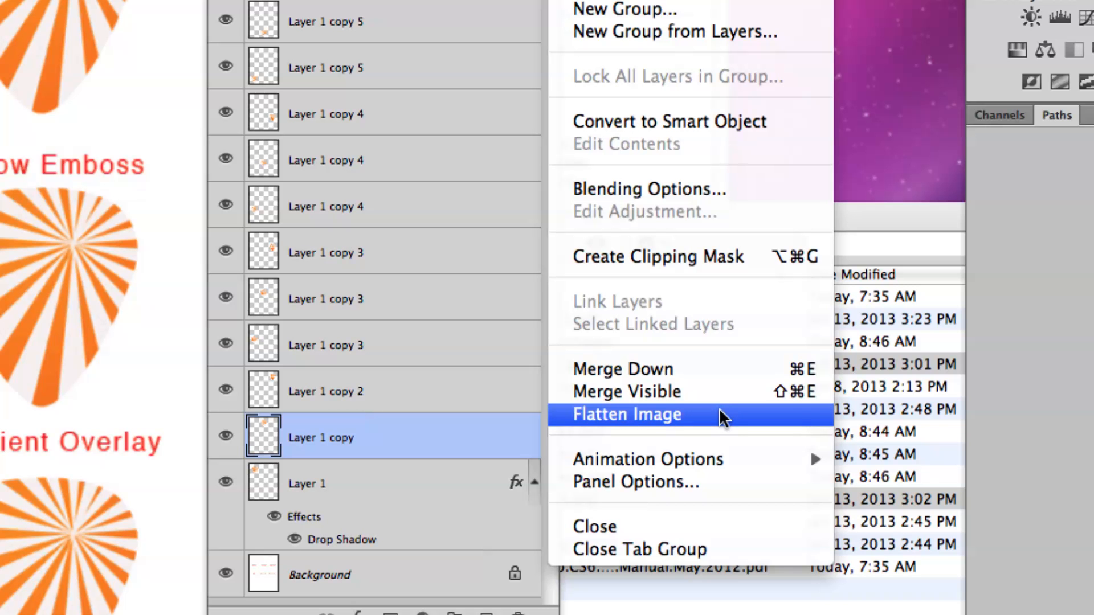
left_click(487, 348)
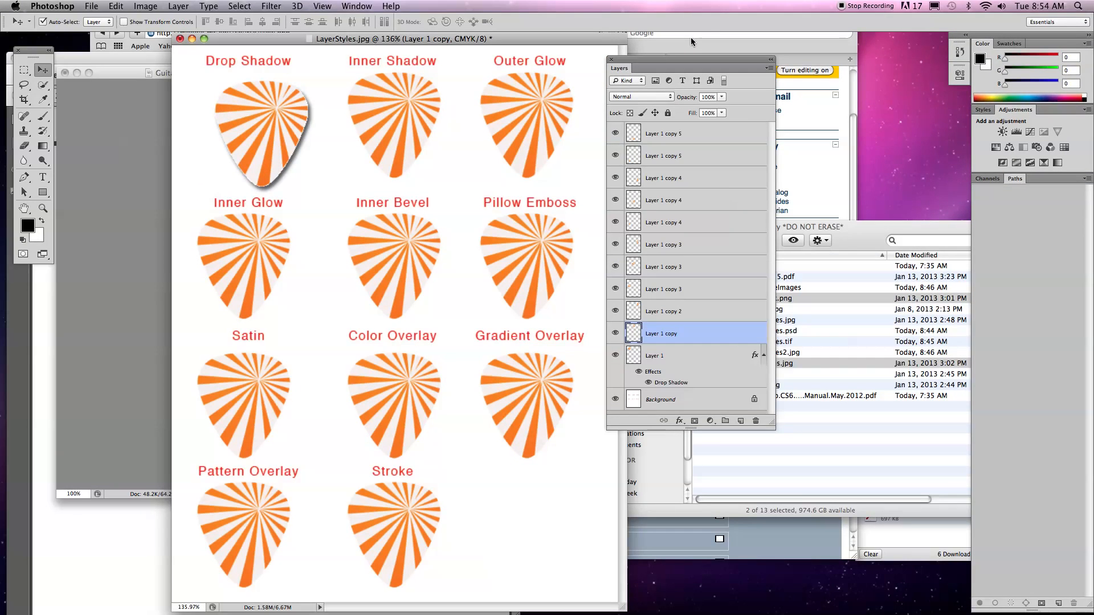
left_click_drag(667, 67, 718, 80)
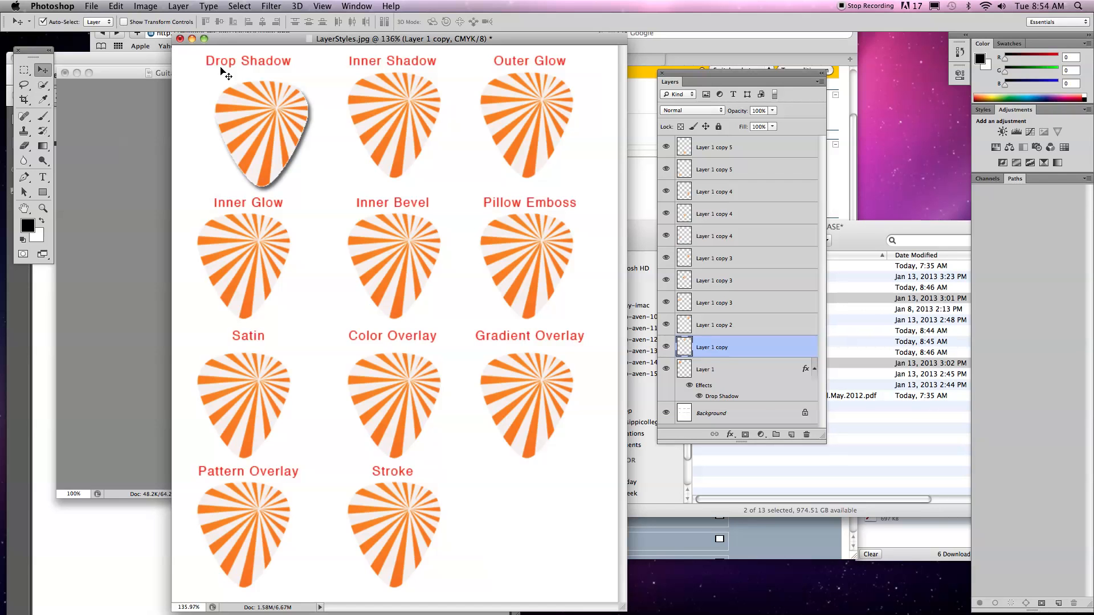
Close LayerStyles.jpg without saving, and open KidRock.jpg from the Jan15ExerciseImages folder in Photoshop.
key("super+w")
left_click(507, 213)
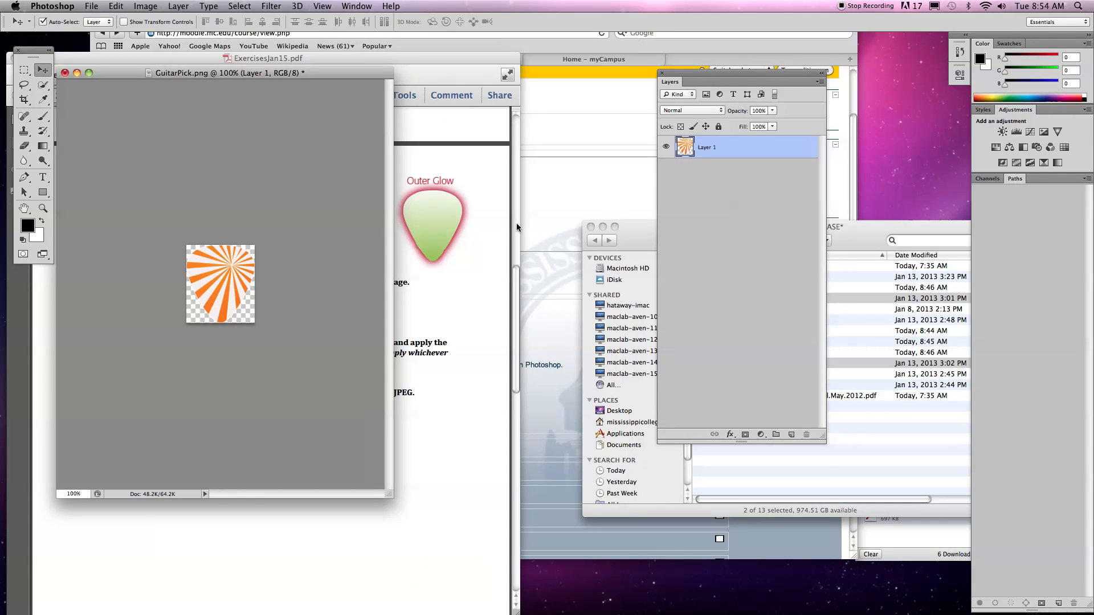
left_click(815, 477)
left_click(755, 309)
left_click_drag(745, 315, 350, 587)
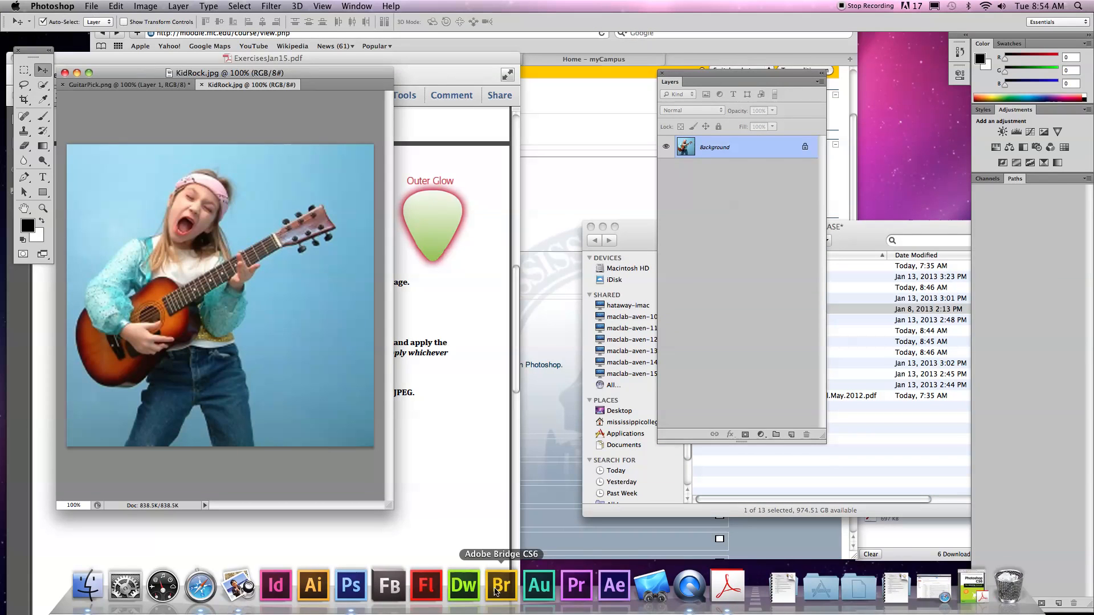
Undock KidRock.jpg into its own floating window and close GuitarPick.png without saving.
left_click_drag(212, 86, 325, 140)
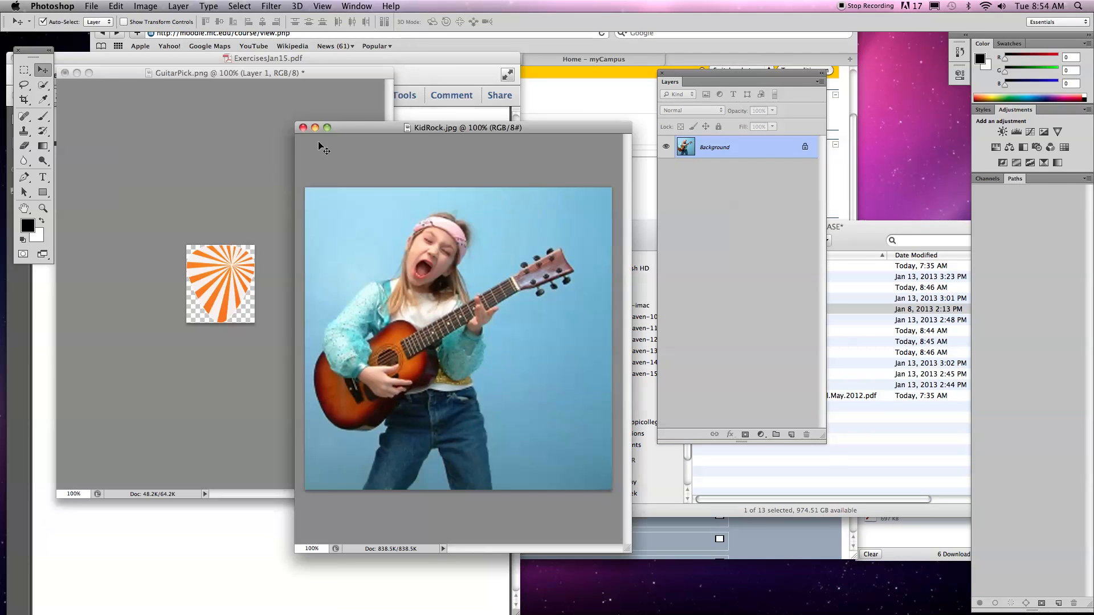
left_click(113, 84)
left_click(63, 73)
left_click(507, 212)
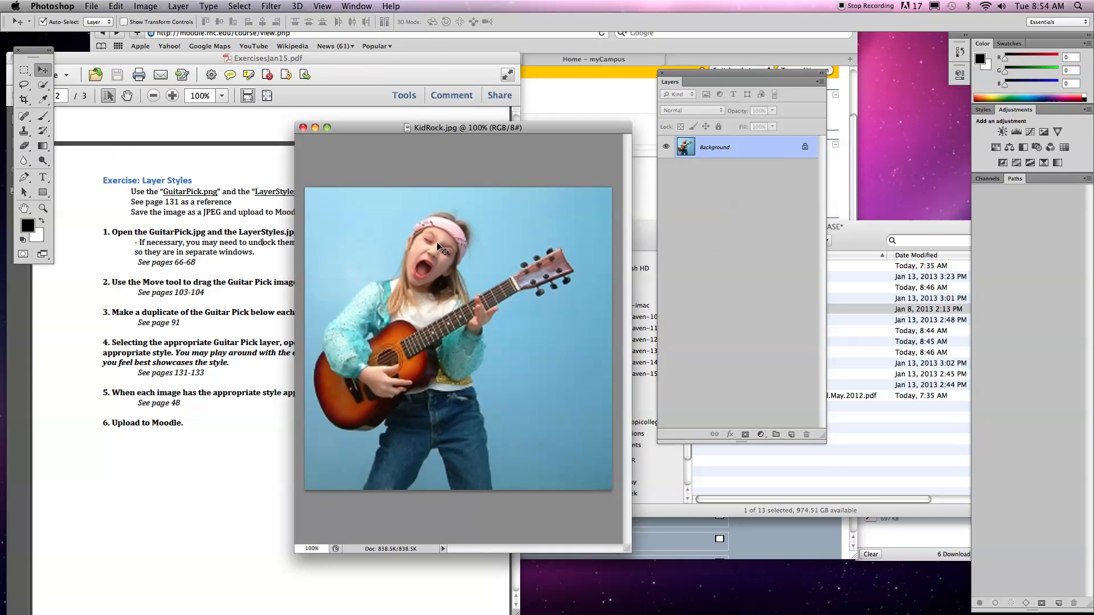
left_click_drag(446, 129, 310, 74)
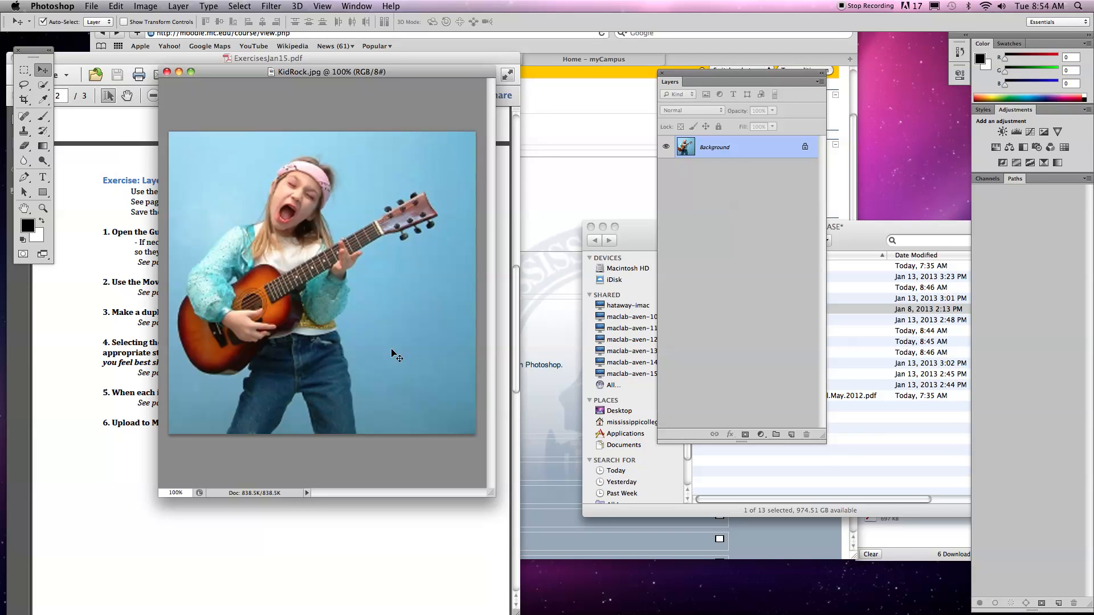
Try erasing a zigzag stroke across the blue backdrop and guitar neck on the Background layer, and undo it.
left_click(24, 146)
mouse_move(420, 149)
left_mouse_down()
mouse_move(417, 176)
mouse_move(363, 223)
mouse_move(418, 330)
left_mouse_up()
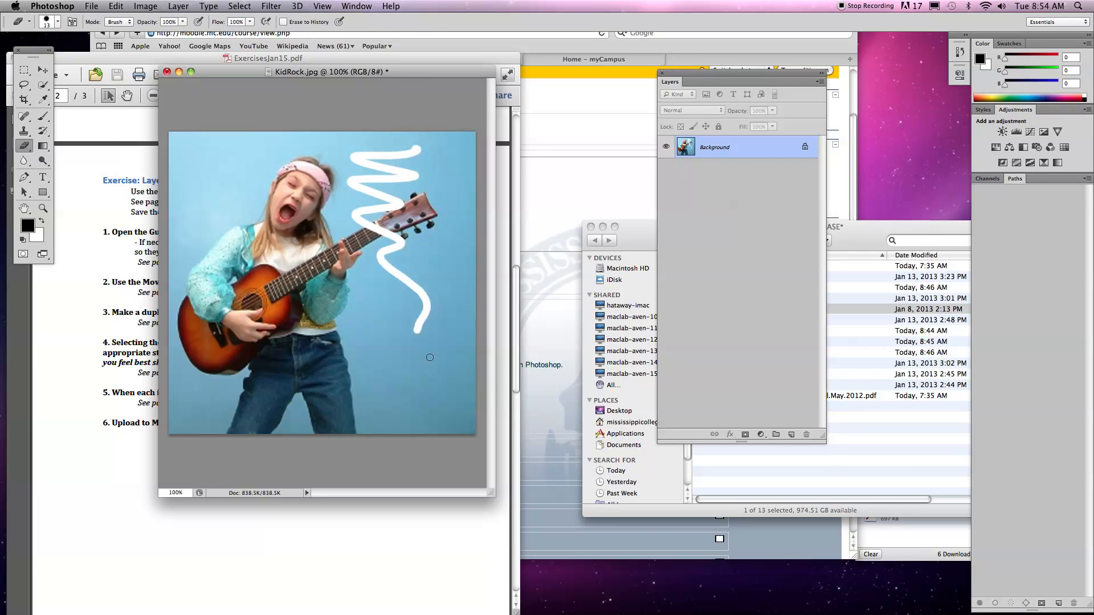
key("super+z")
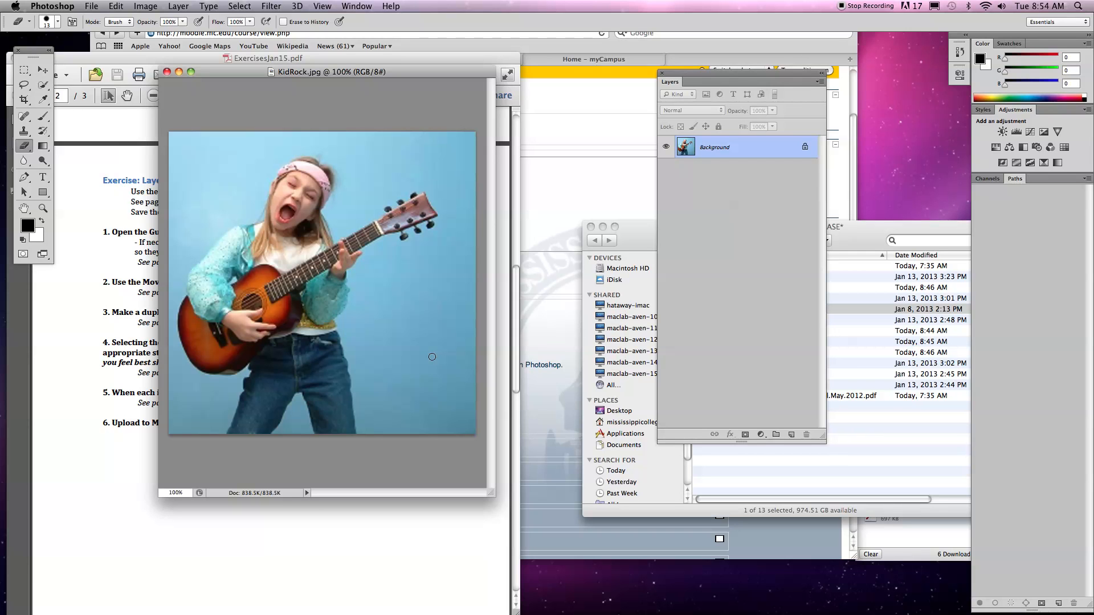
Place a shortened Layers panel beside the photo and add a new empty layer above the Background.
left_click_drag(765, 73, 614, 130)
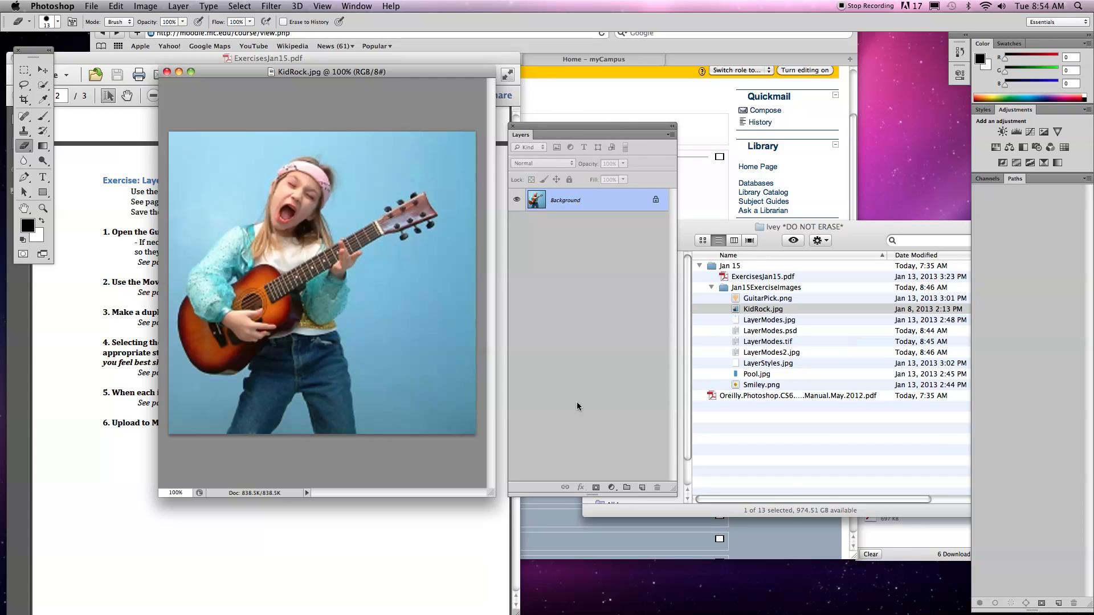
left_click_drag(676, 489, 673, 413)
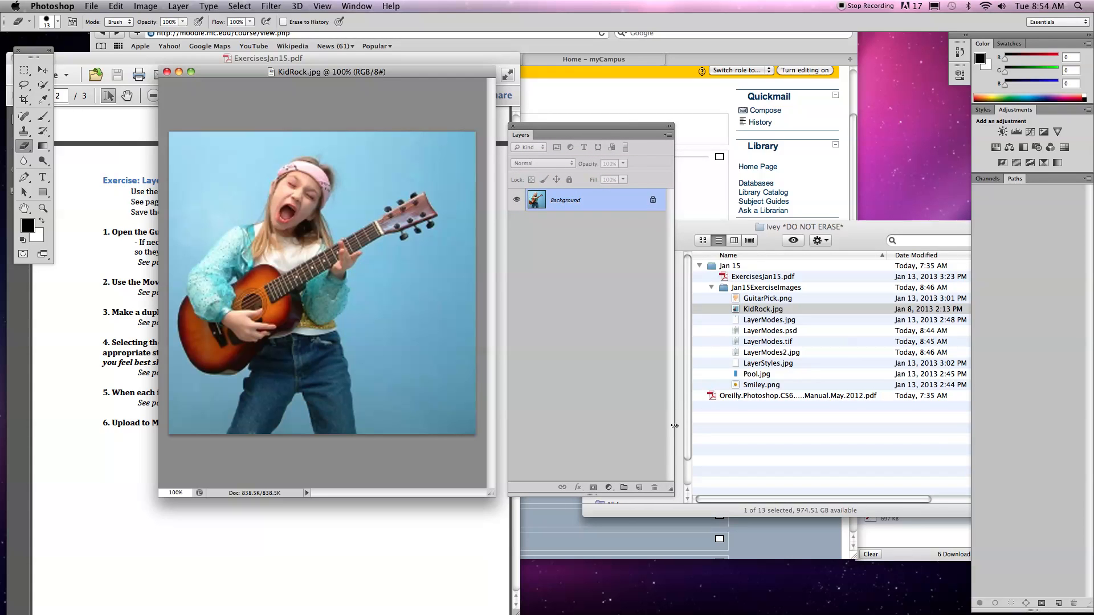
left_click_drag(670, 491, 659, 246)
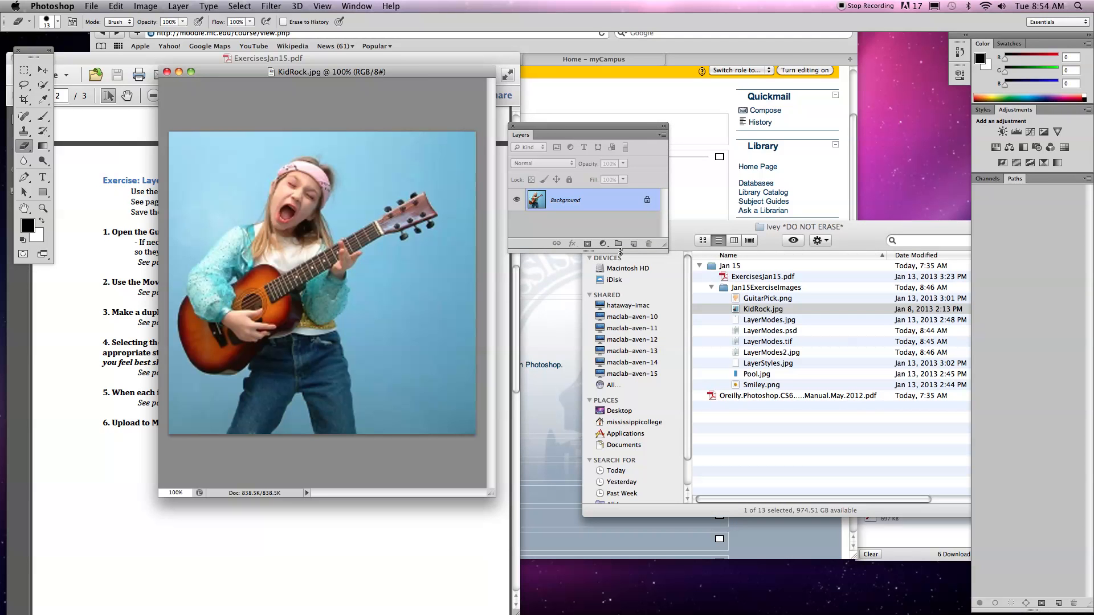
key("super+equal")
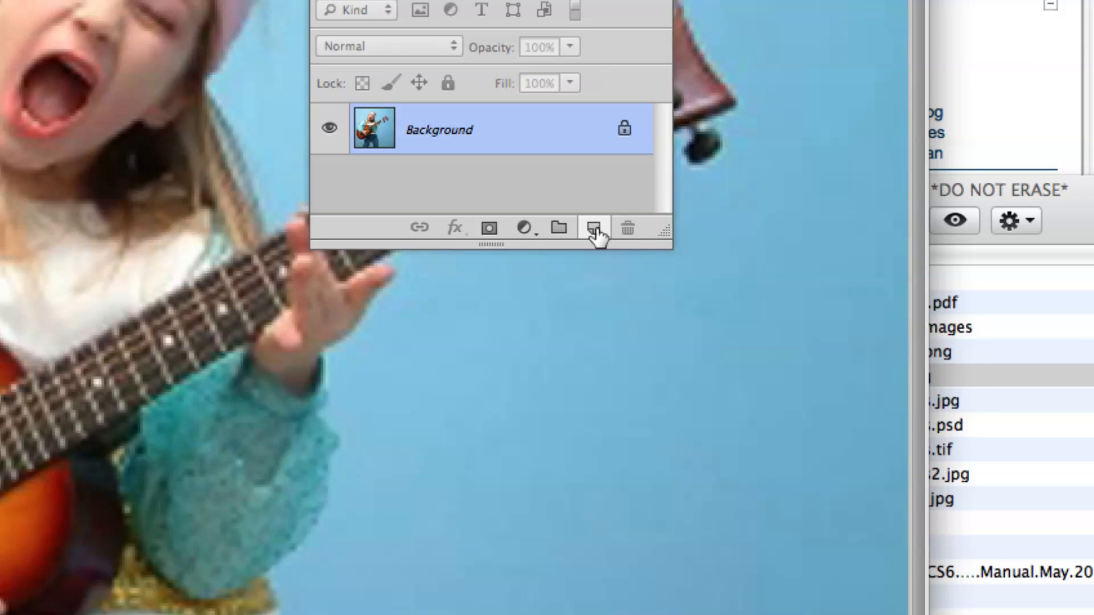
left_click(594, 230)
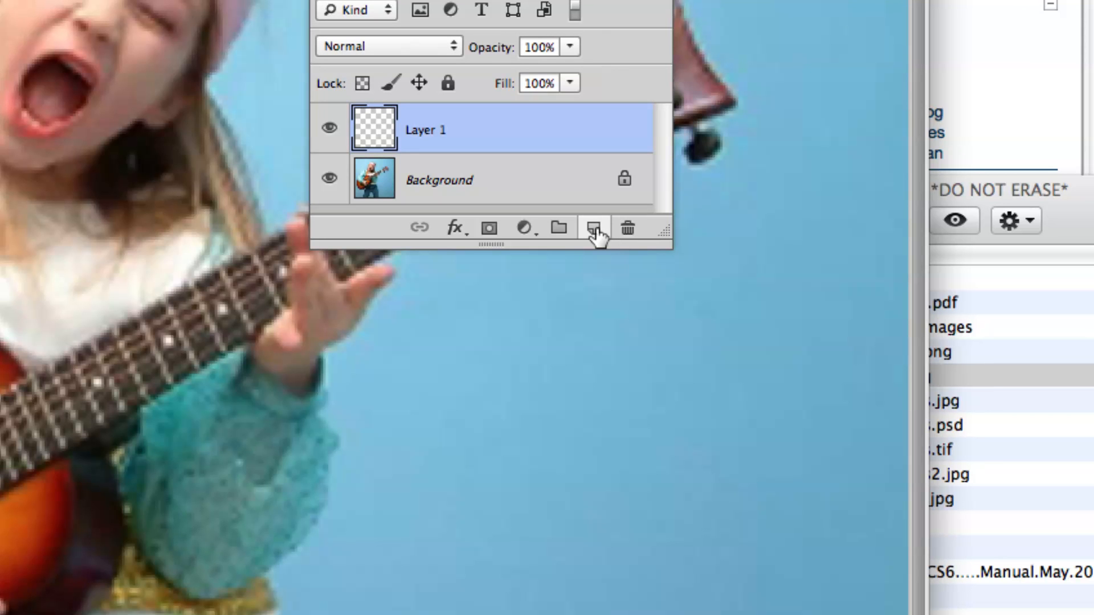
Add a second new layer with the default Normal mode and 100% opacity, and delete it again.
key("super+n")
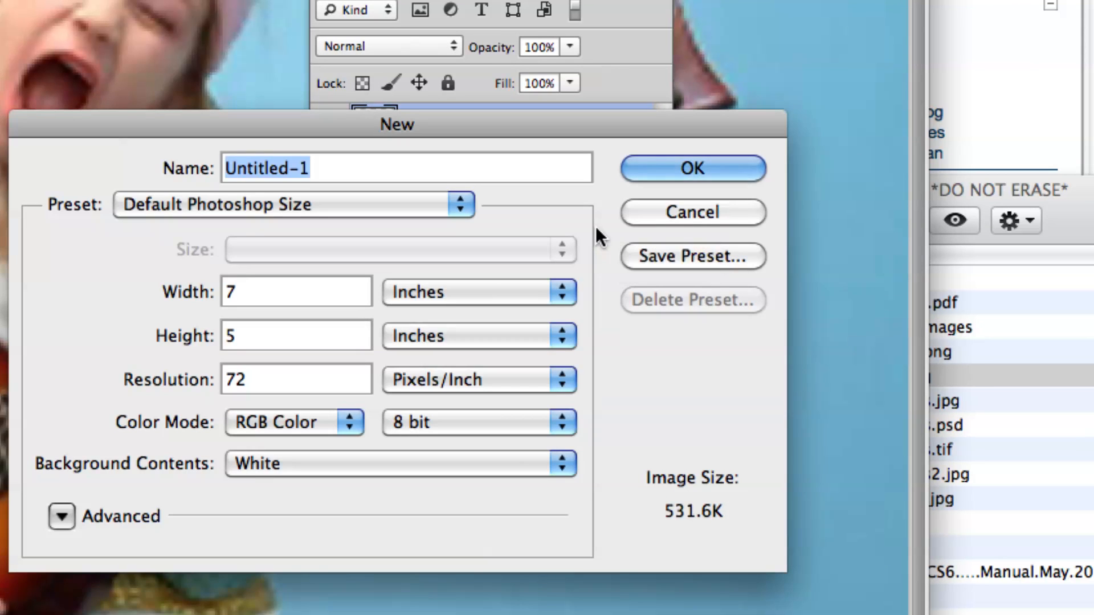
key("Escape")
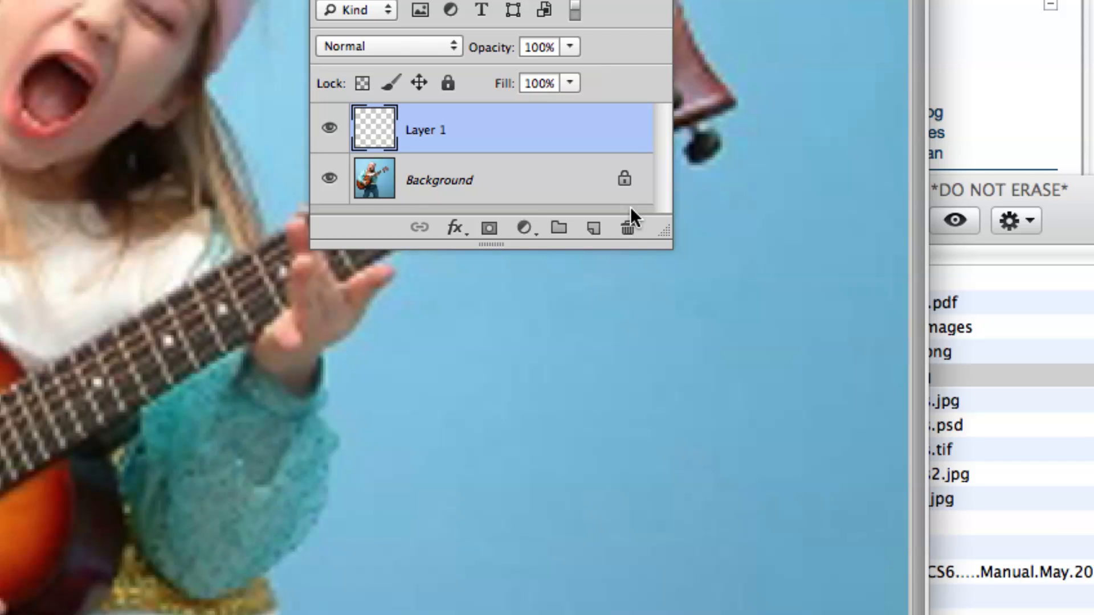
key("super+shift+n")
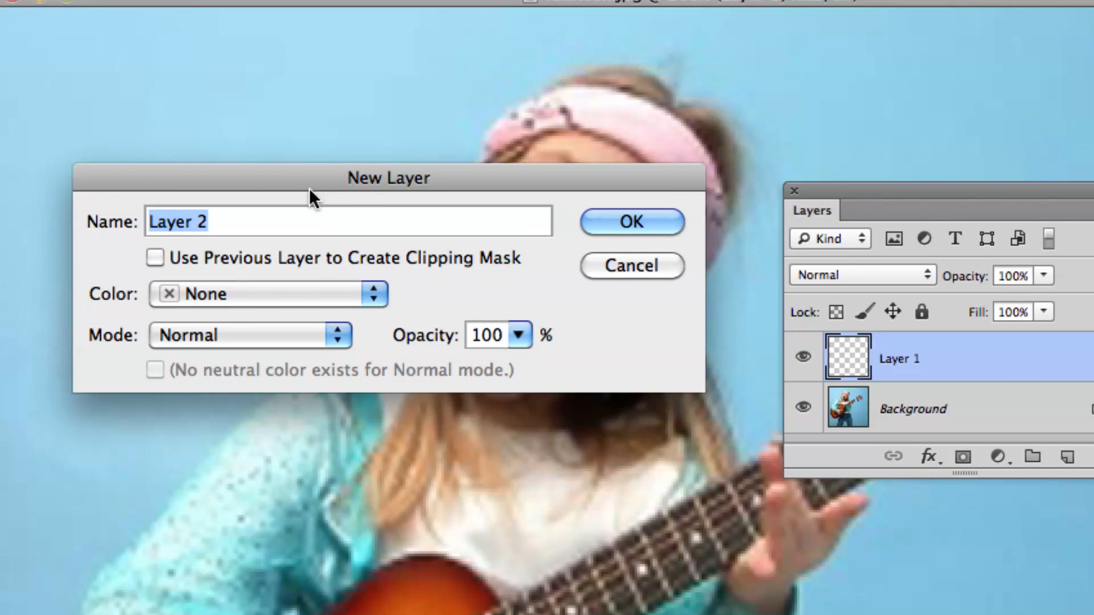
left_click(607, 218)
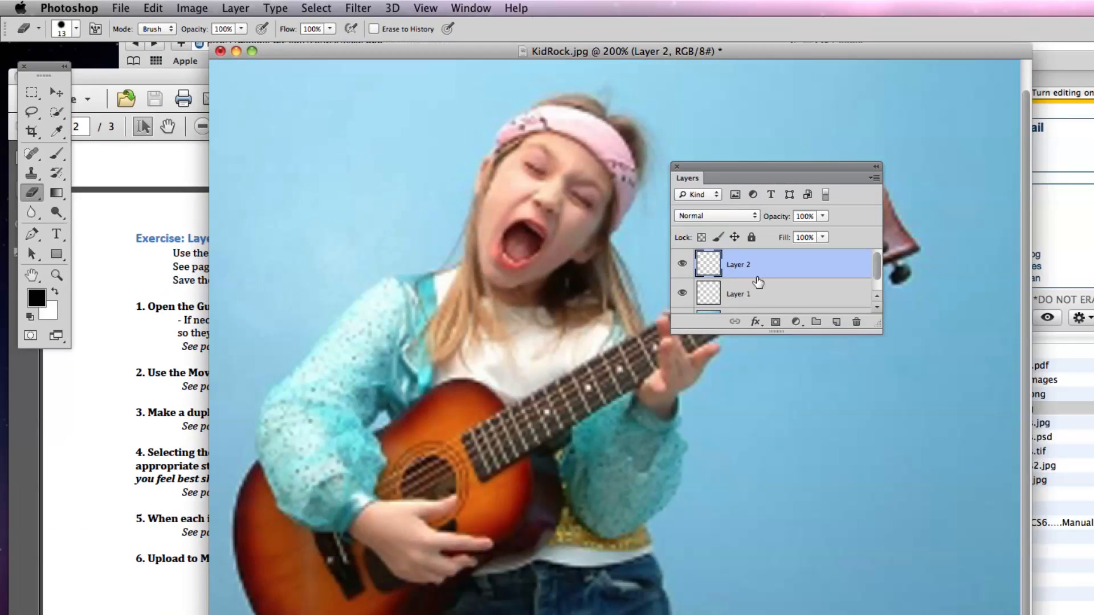
left_click_drag(932, 373, 1093, 449)
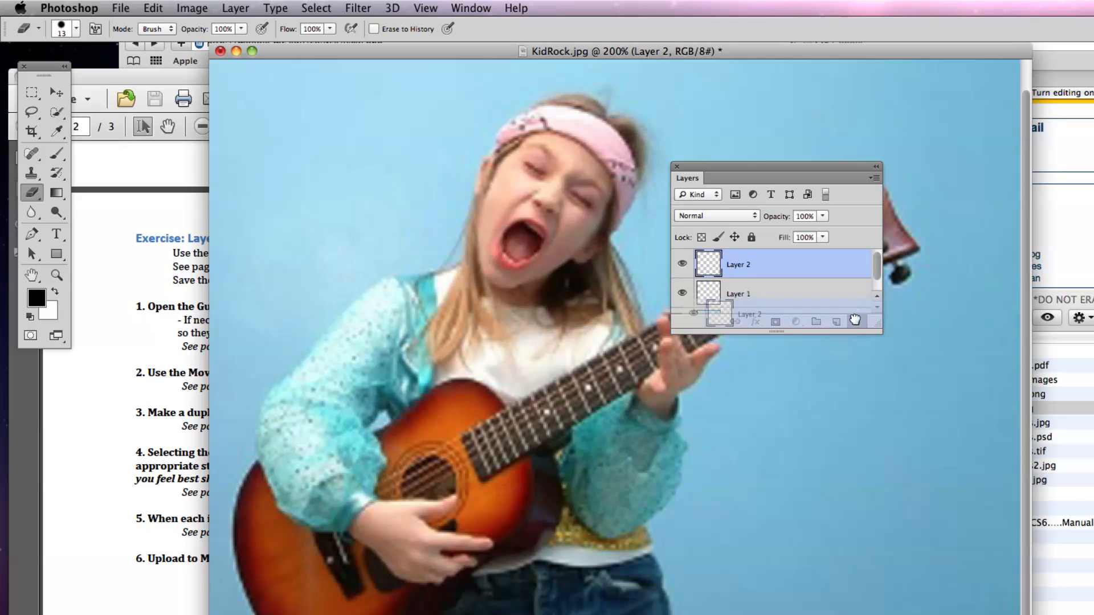
left_click_drag(854, 319, 854, 320)
Move the Layers panel off the guitar to the right edge of the photo.
left_click_drag(741, 177, 823, 187)
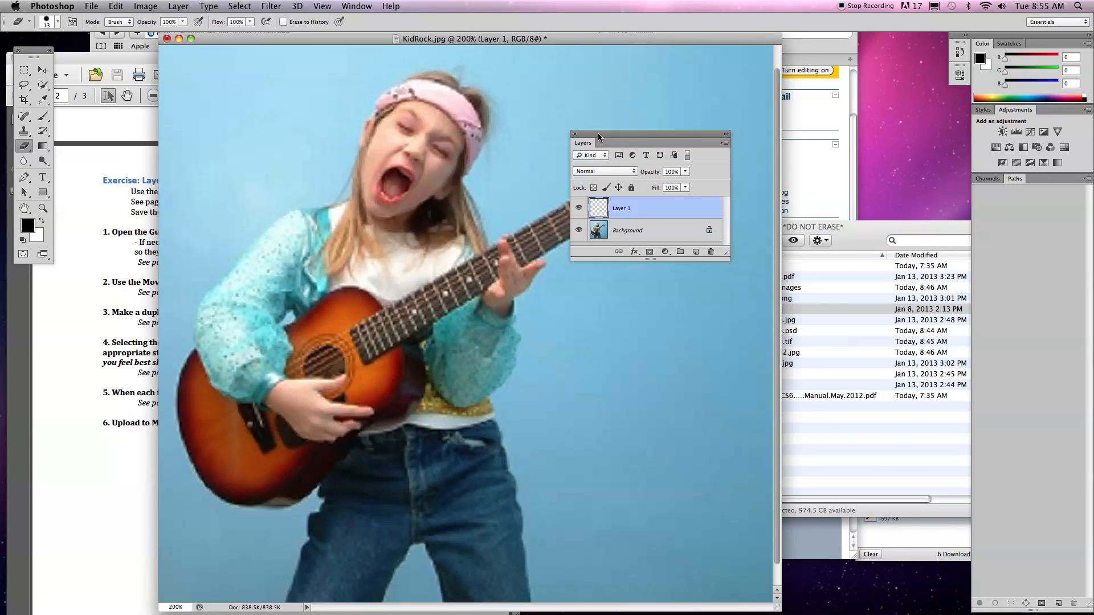
left_click_drag(599, 136, 806, 138)
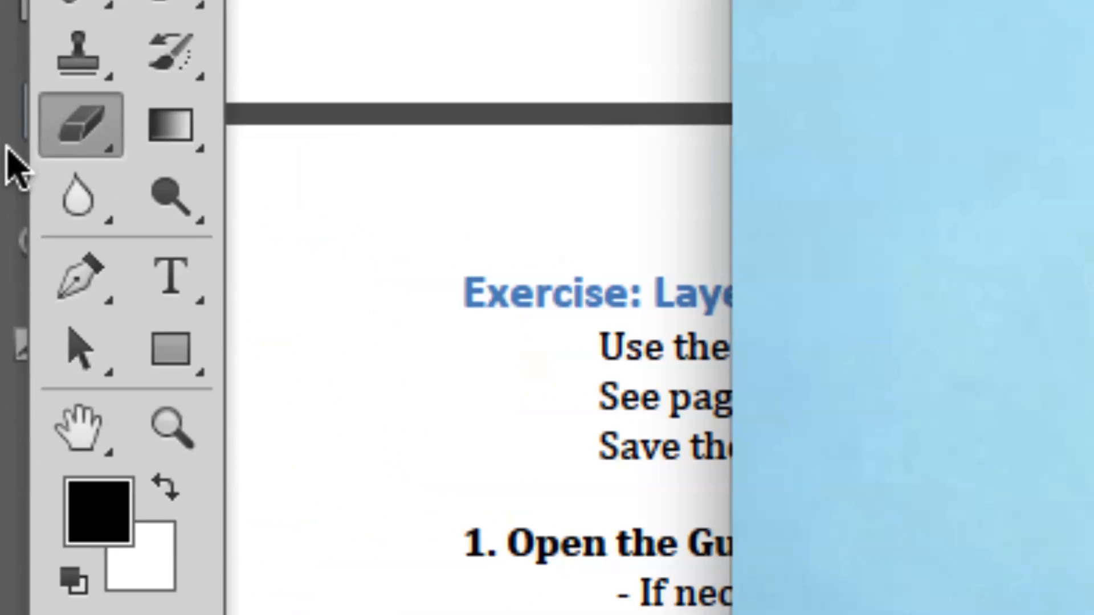
Activate the Gradient tool and set the foreground color to pure white (ffffff).
left_click(170, 126)
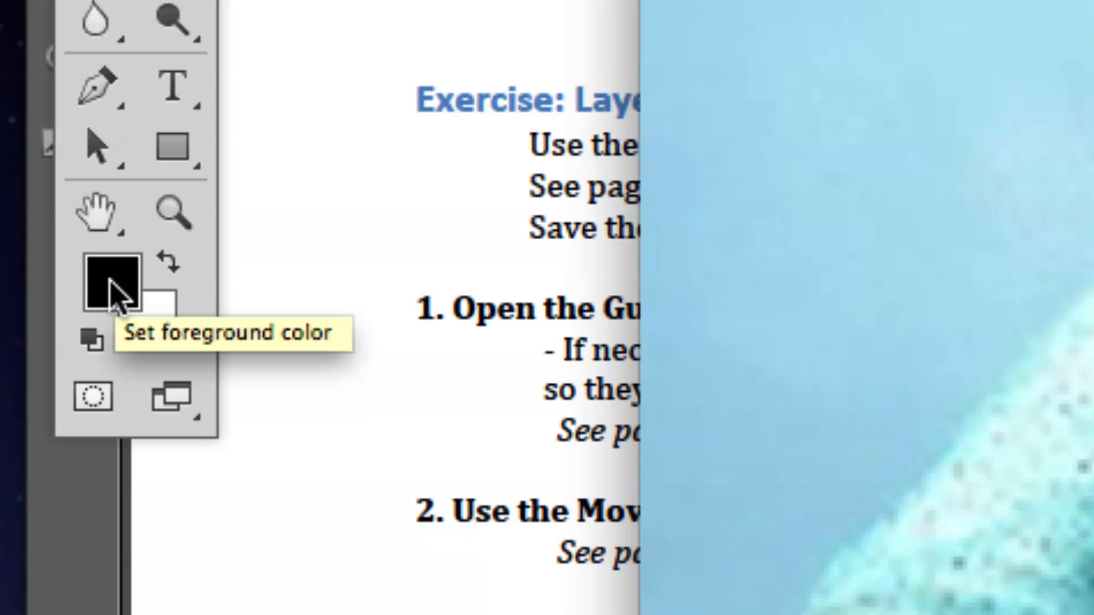
left_click(115, 292)
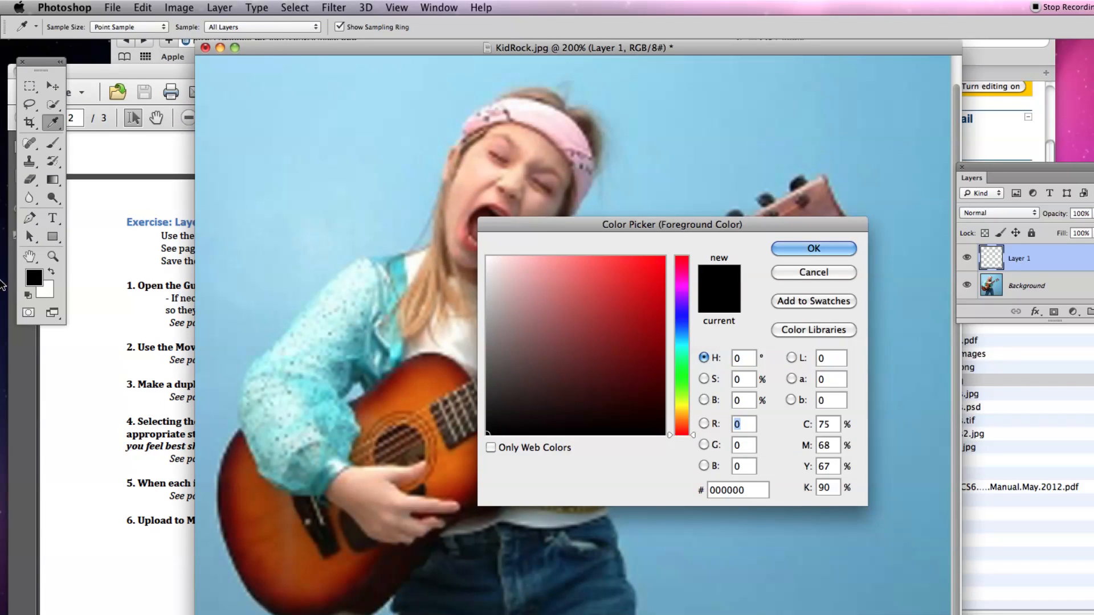
left_click_drag(948, 208, 638, 117)
left_click_drag(415, 167, 410, 163)
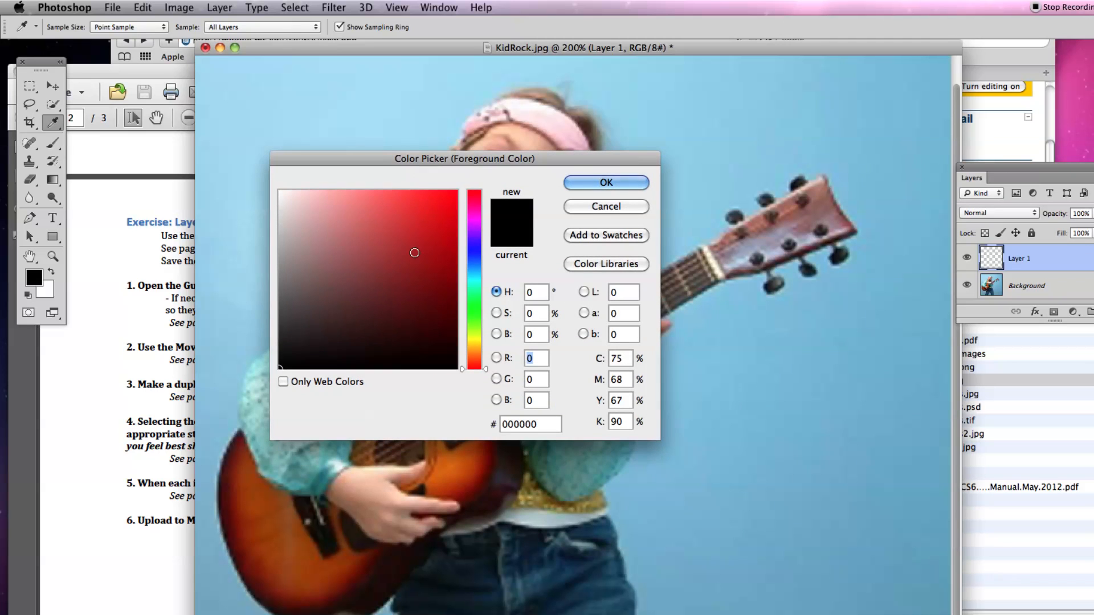
left_click_drag(415, 254, 271, 187)
left_click(605, 182)
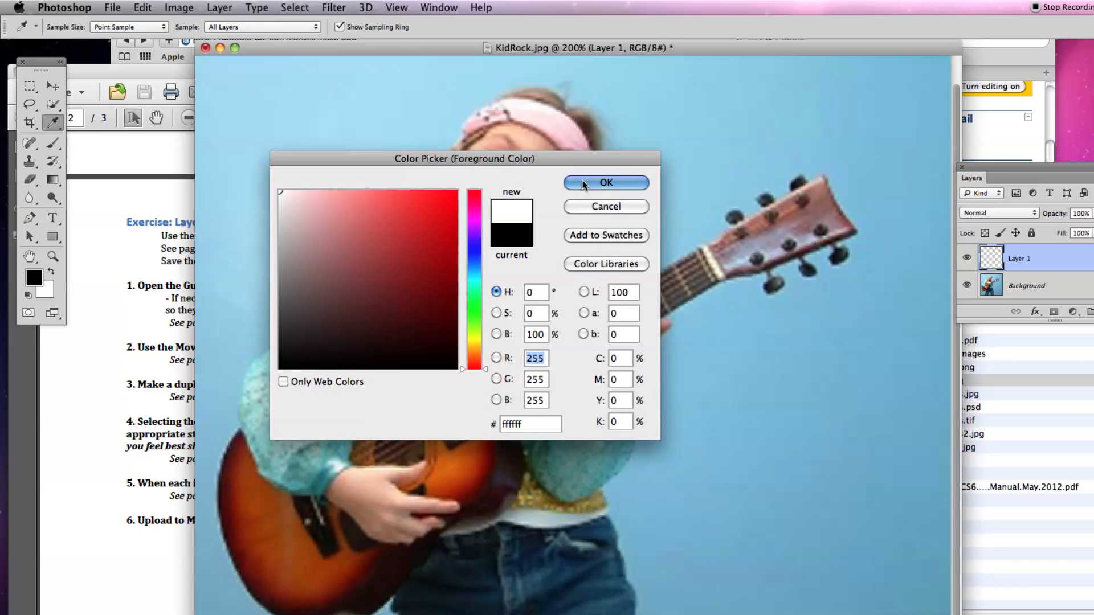
key("g")
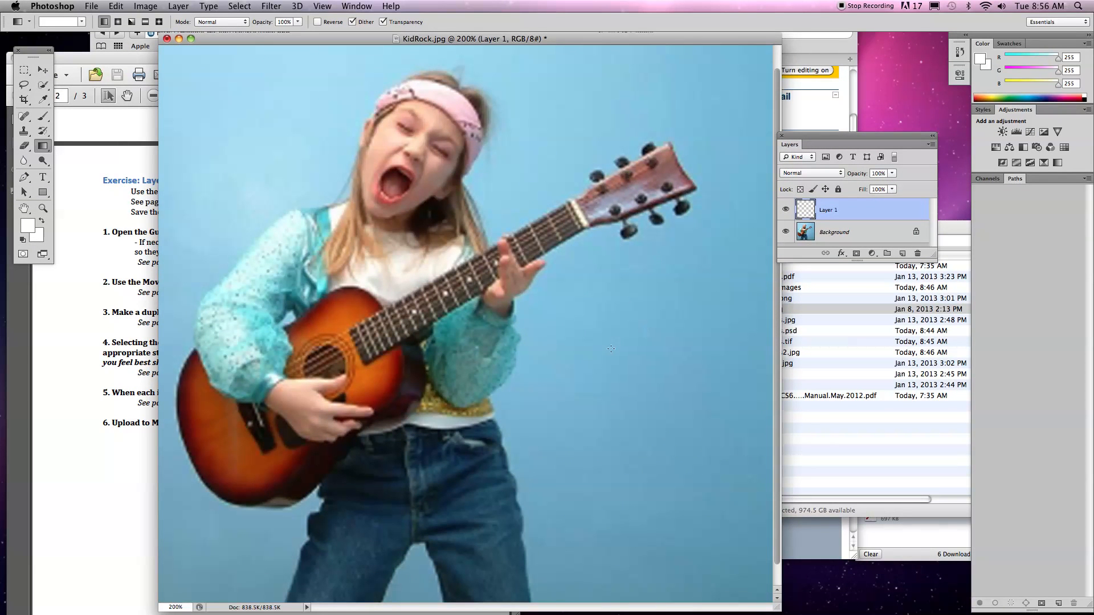
Try a diagonal linear gradient with the white-to-white preset across Layer 1, and undo it.
left_click_drag(390, 227, 625, 464)
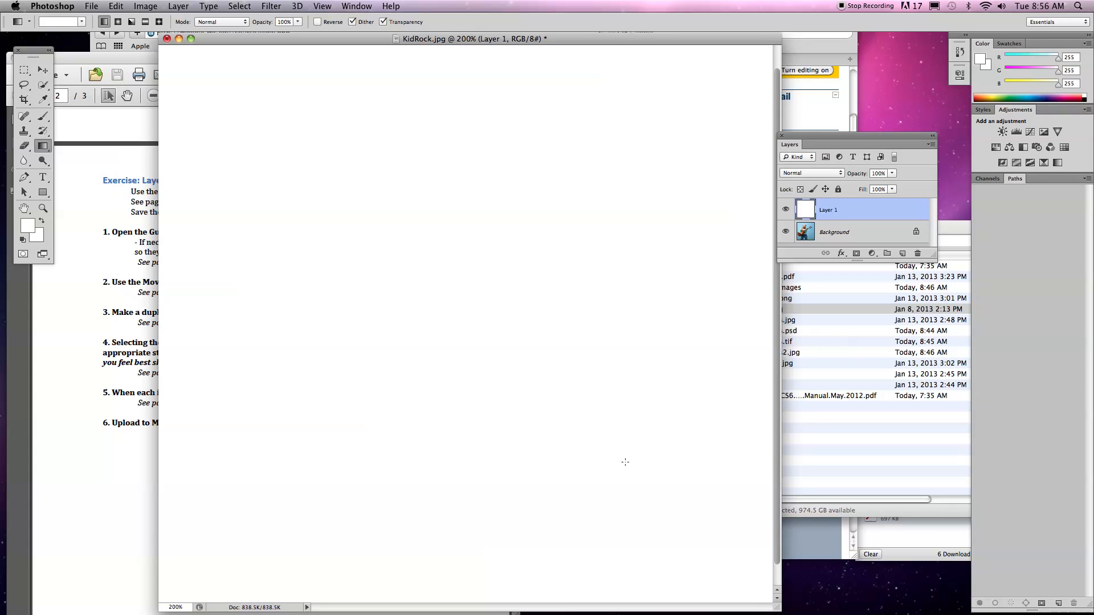
key("super+z")
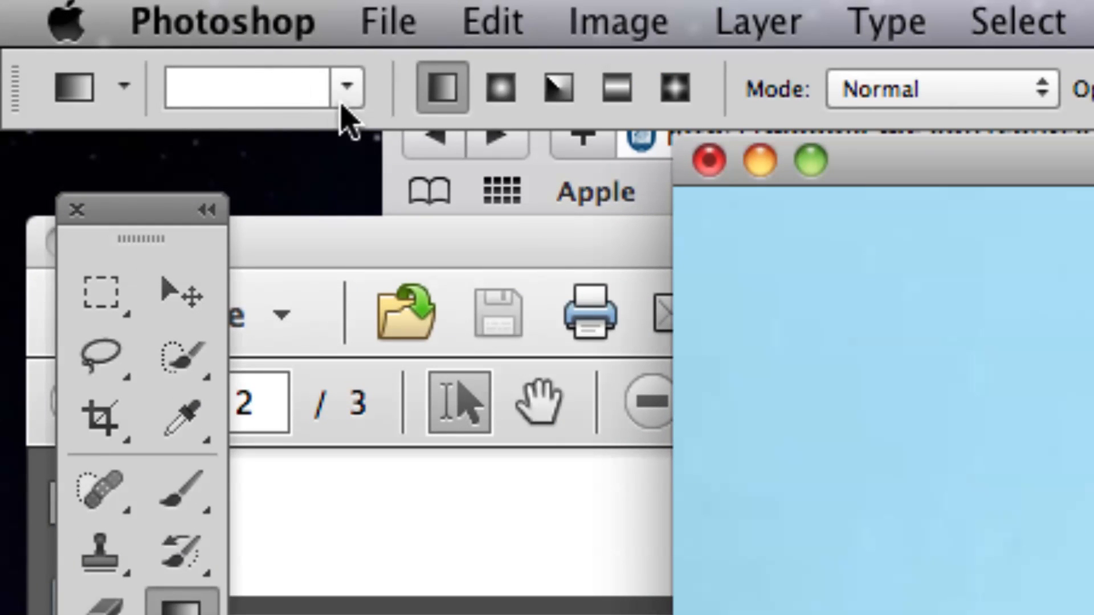
Change the gradient preset to the one fading from the white foreground to transparent.
left_click(347, 87)
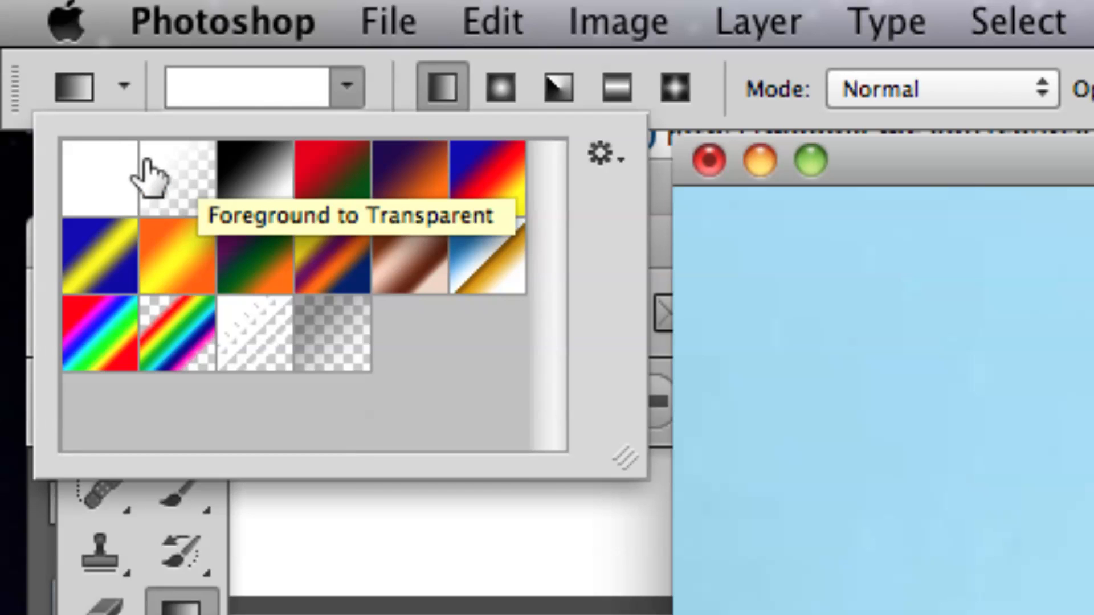
left_click(176, 194)
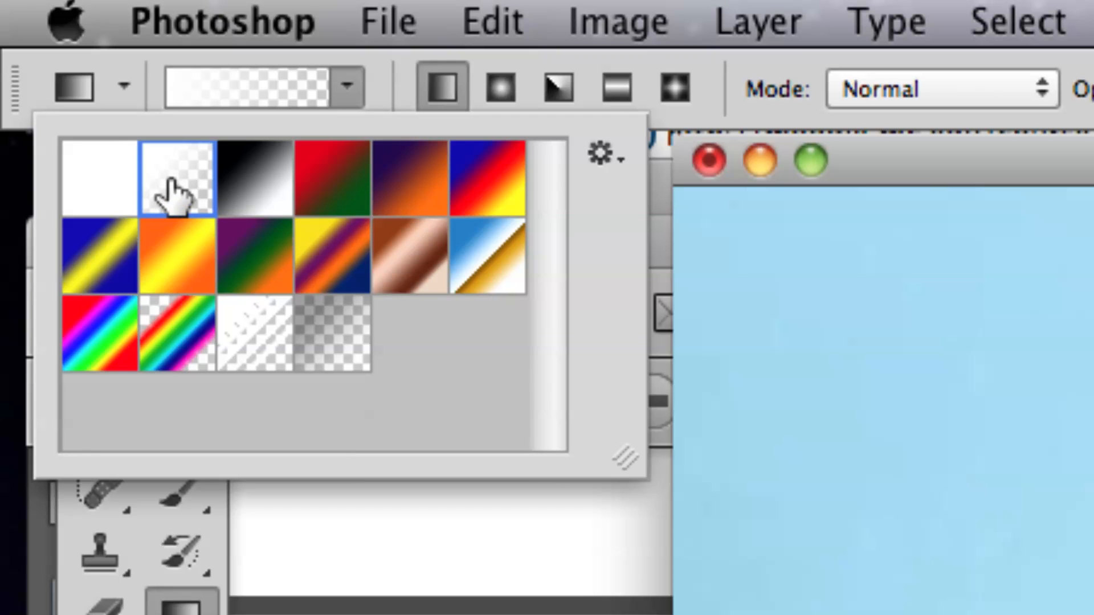
left_click(348, 89)
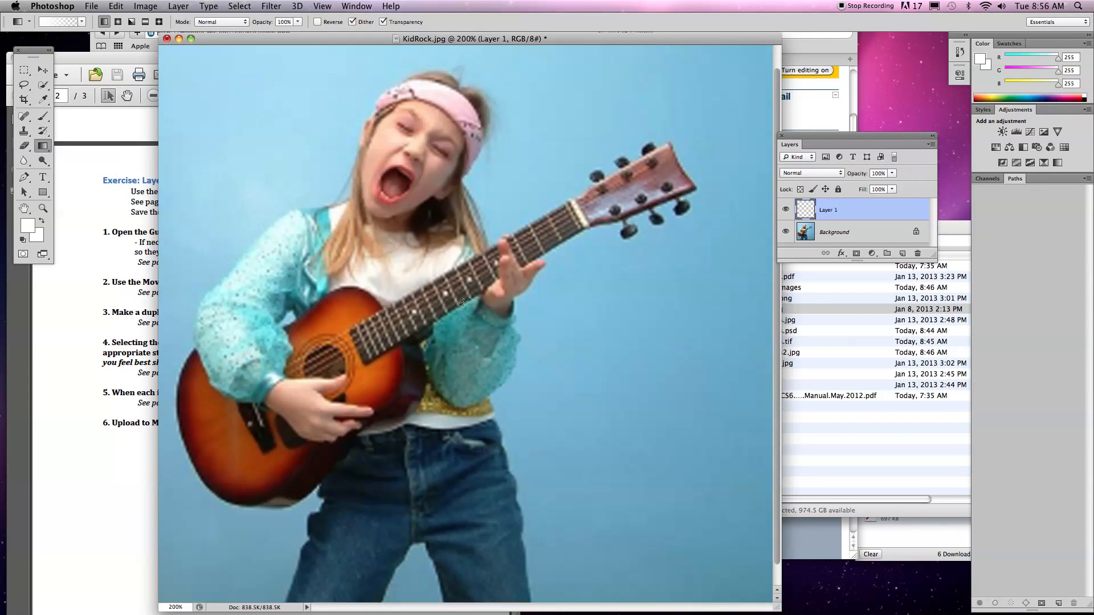
Try a white fade running from the photo's centre toward its right edge on Layer 1, and undo it.
left_click_drag(534, 364, 744, 360)
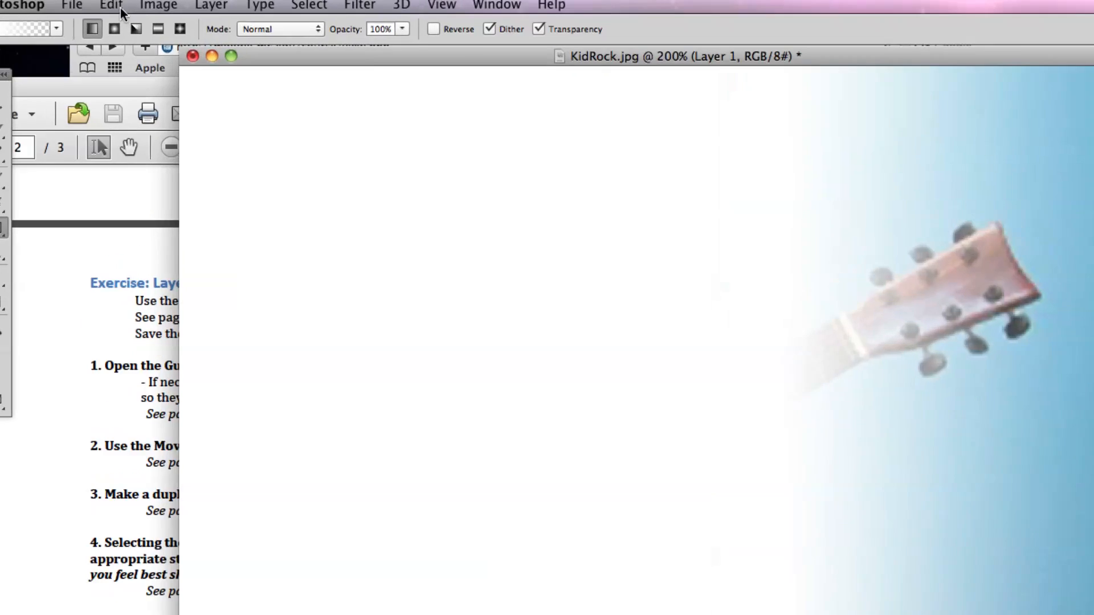
left_click(118, 6)
left_click(116, 29)
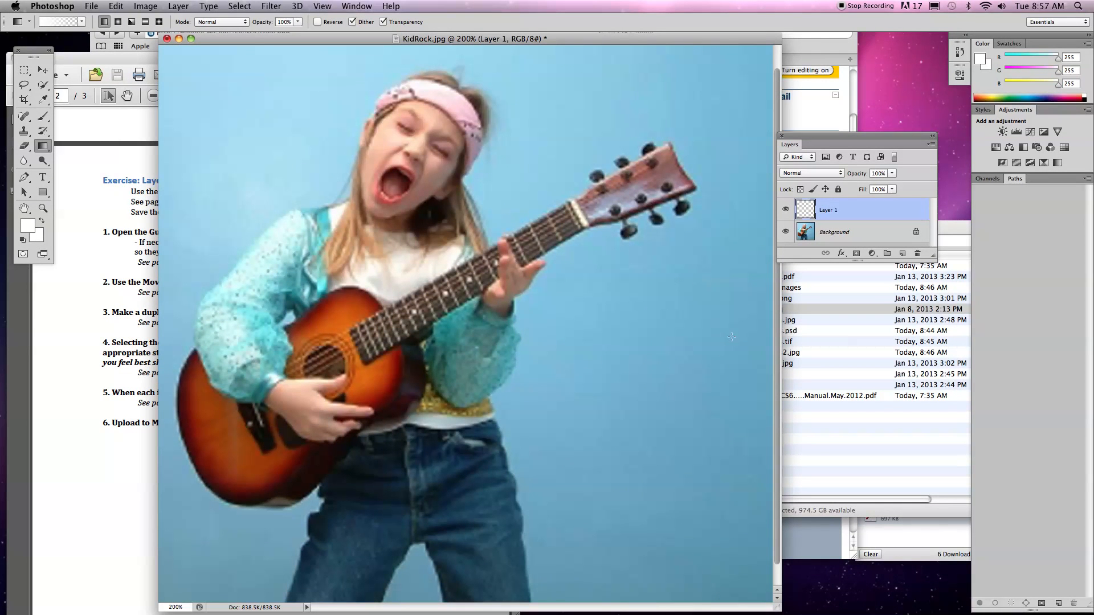
Apply two horizontal white-to-transparent gradients on Layer 1, running leftward from the right side over the guitar's headstock and neck.
left_click_drag(731, 341, 503, 332)
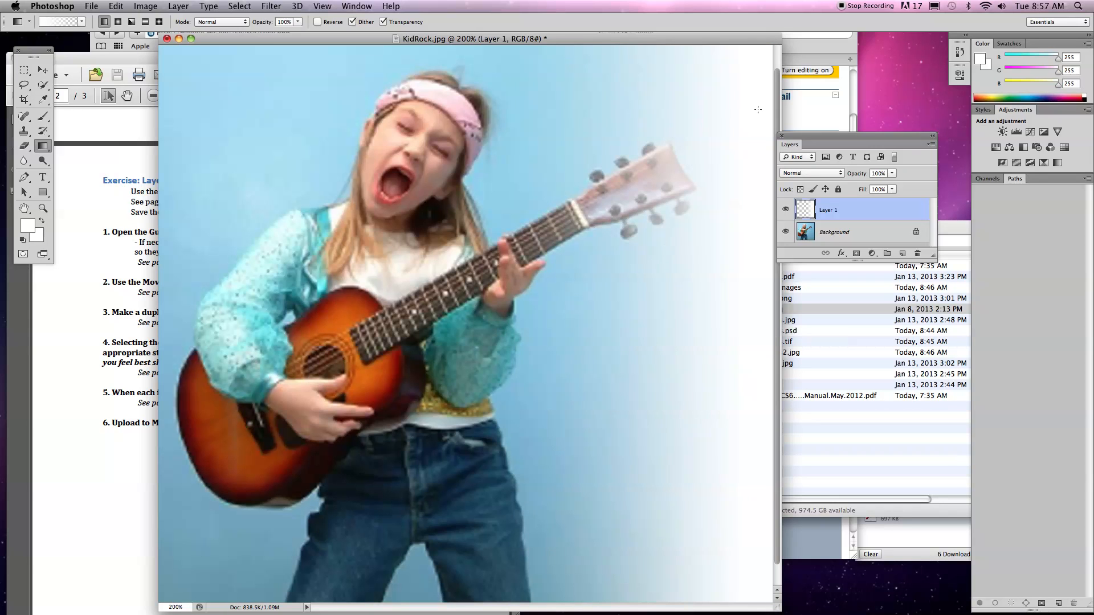
left_click_drag(586, 332, 489, 331)
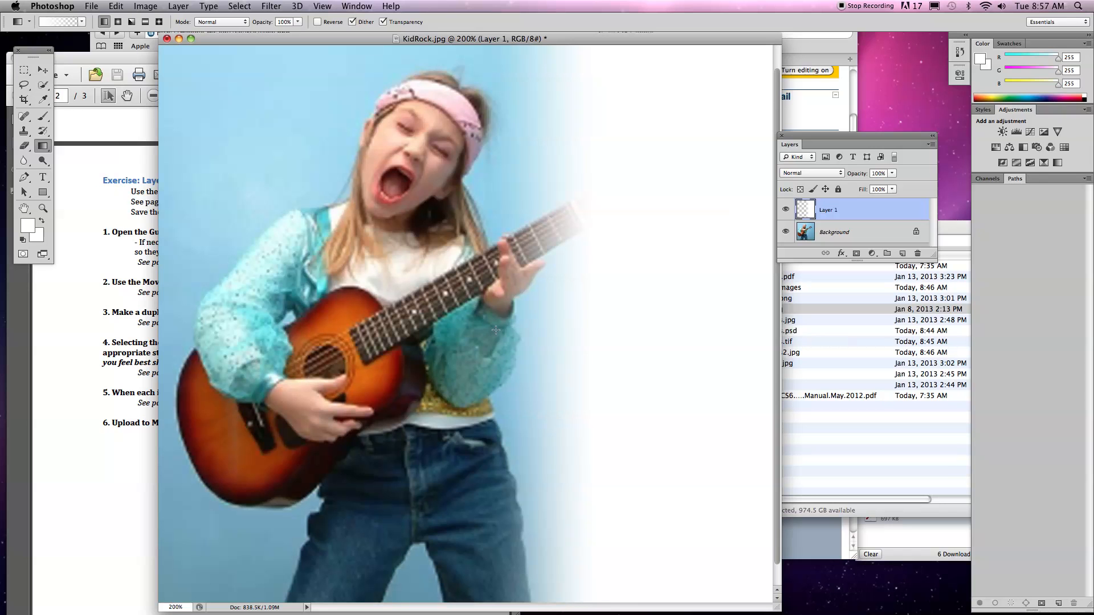
Try a diagonal white-to-transparent gradient across the girl's head and arm, and undo it.
left_click_drag(671, 278, 417, 476)
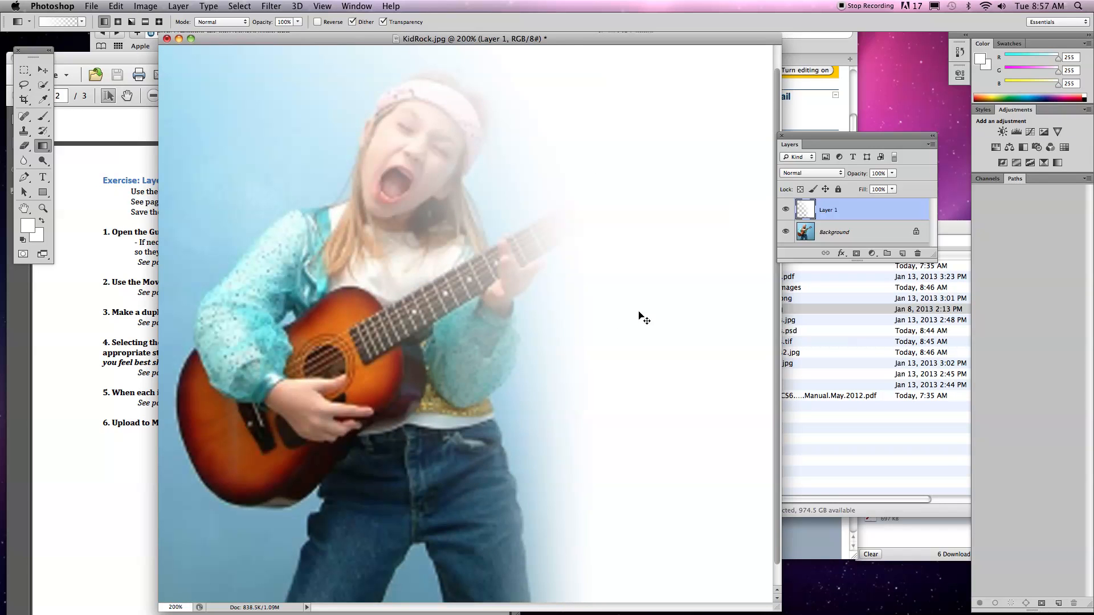
key("super+z")
Extend the white fade on Layer 1 leftward with two more horizontal gradients, hiding and reshowing the layer in between to compare.
left_click_drag(640, 361, 502, 363)
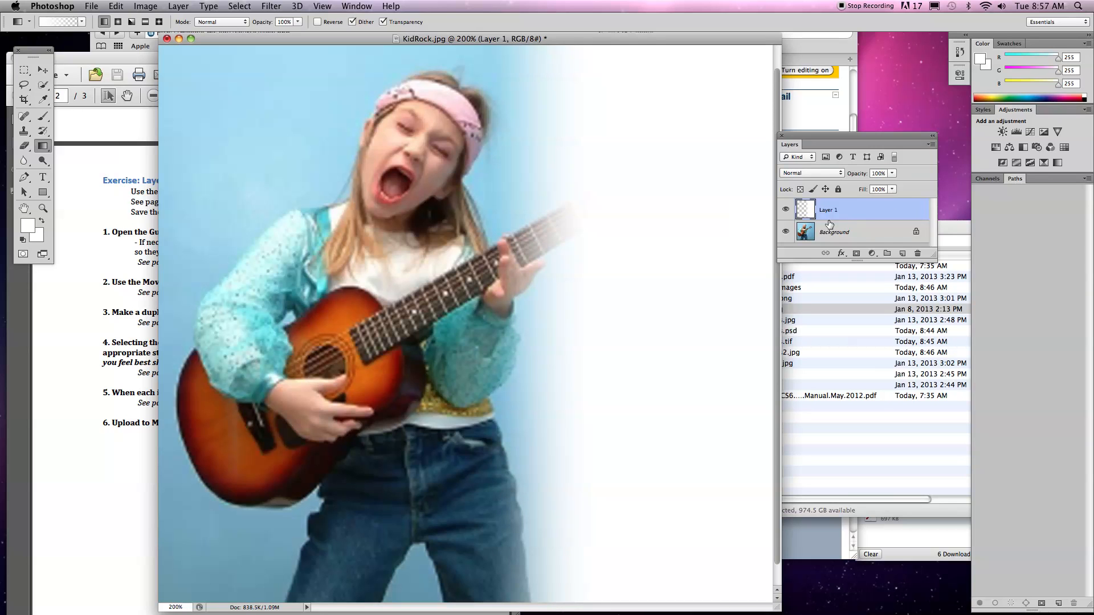
left_click(786, 210)
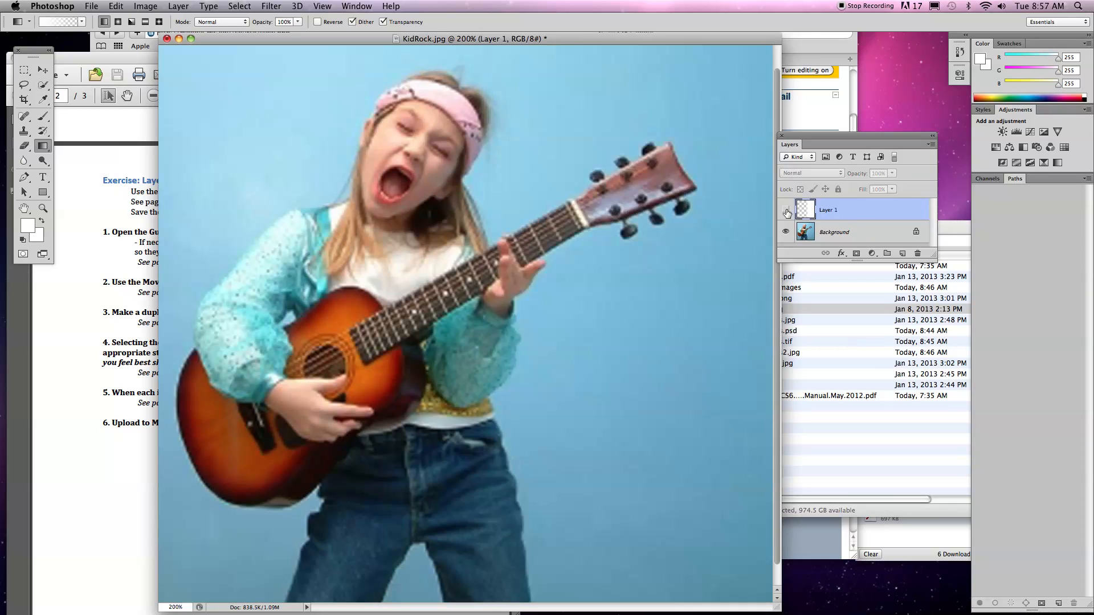
left_click(786, 211)
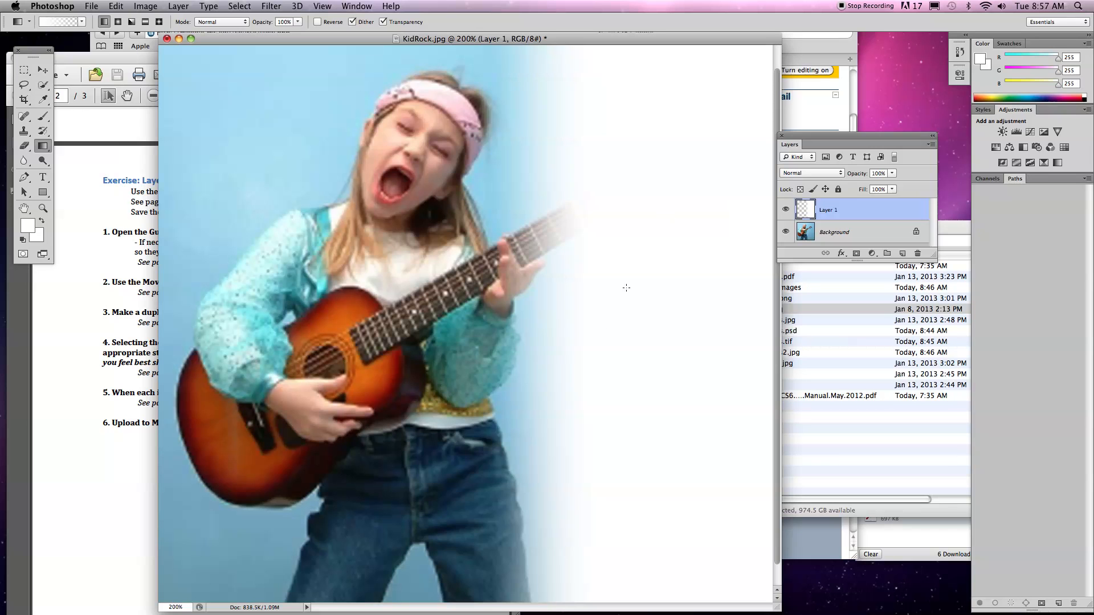
left_click_drag(604, 393, 422, 395)
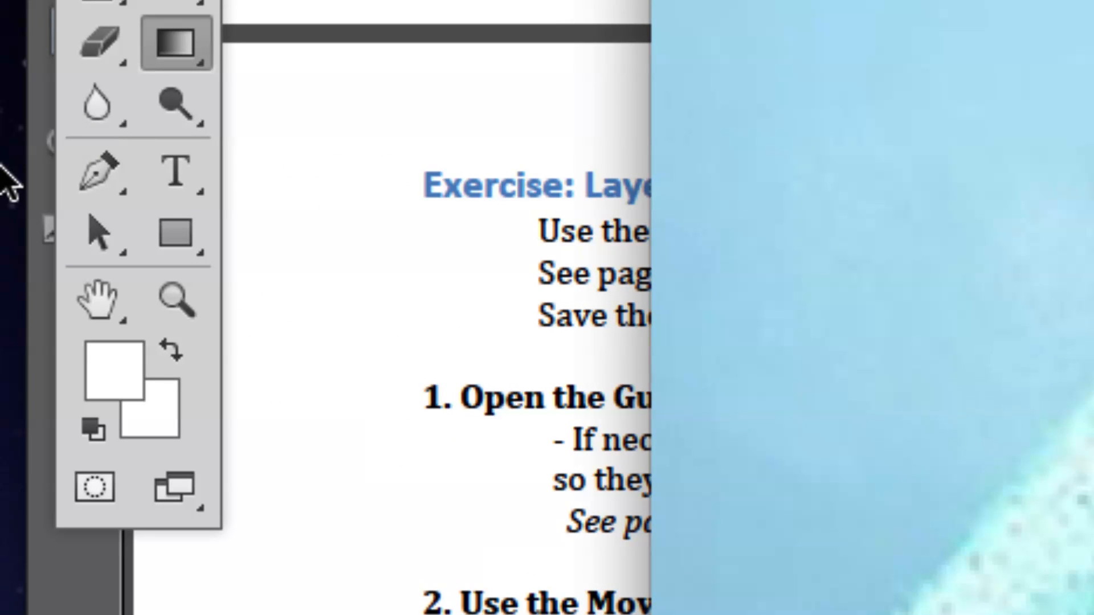
Start a text layer in the upper part of the white area with the Rosewood Std font and a bright red text color.
left_click(172, 179)
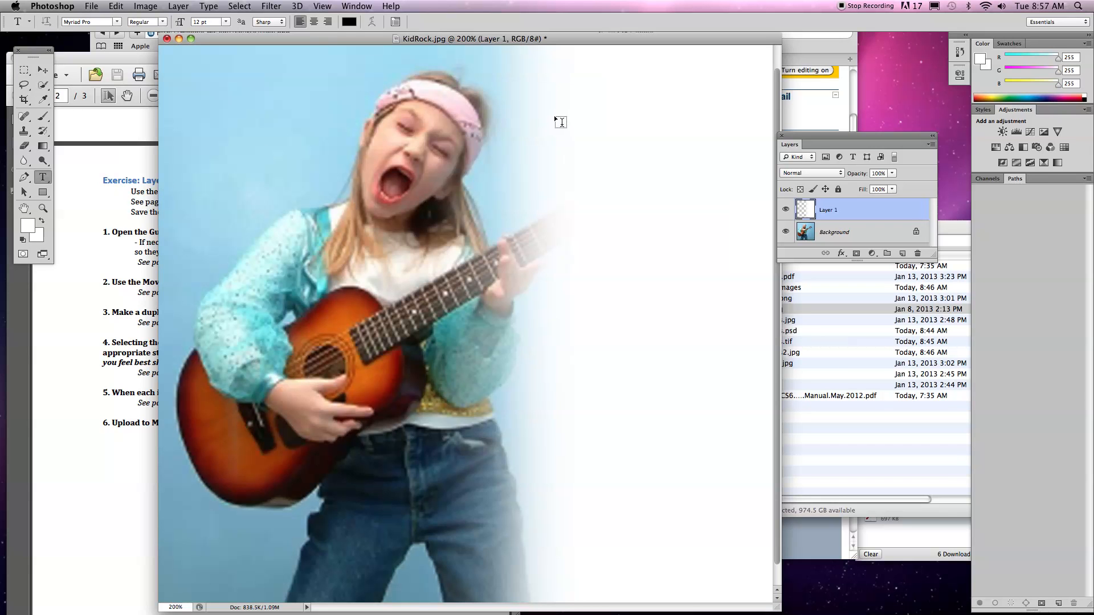
left_click(559, 94)
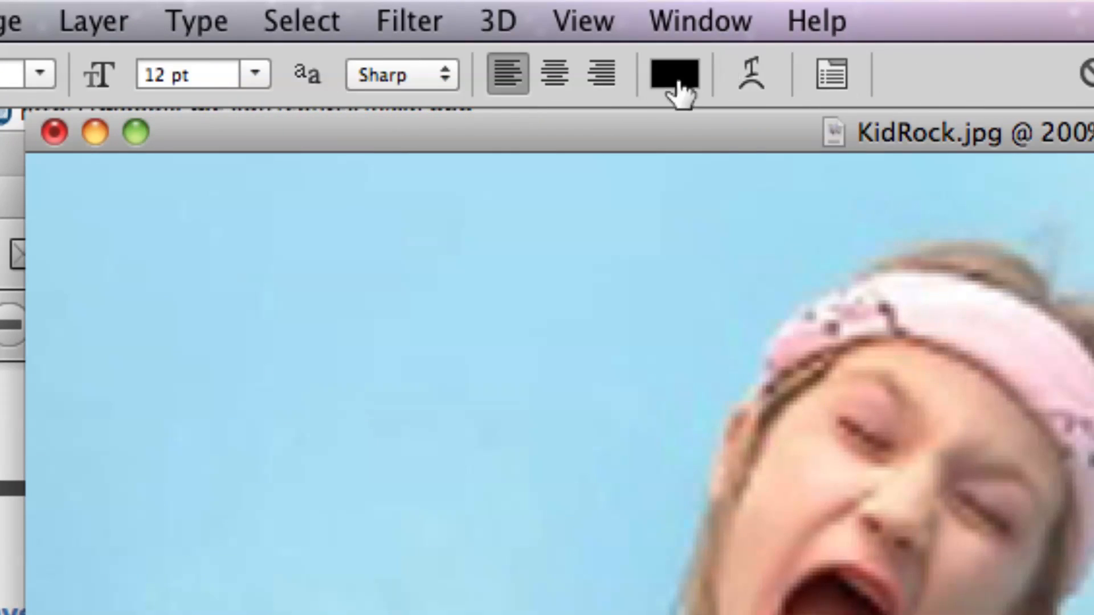
left_click(370, 80)
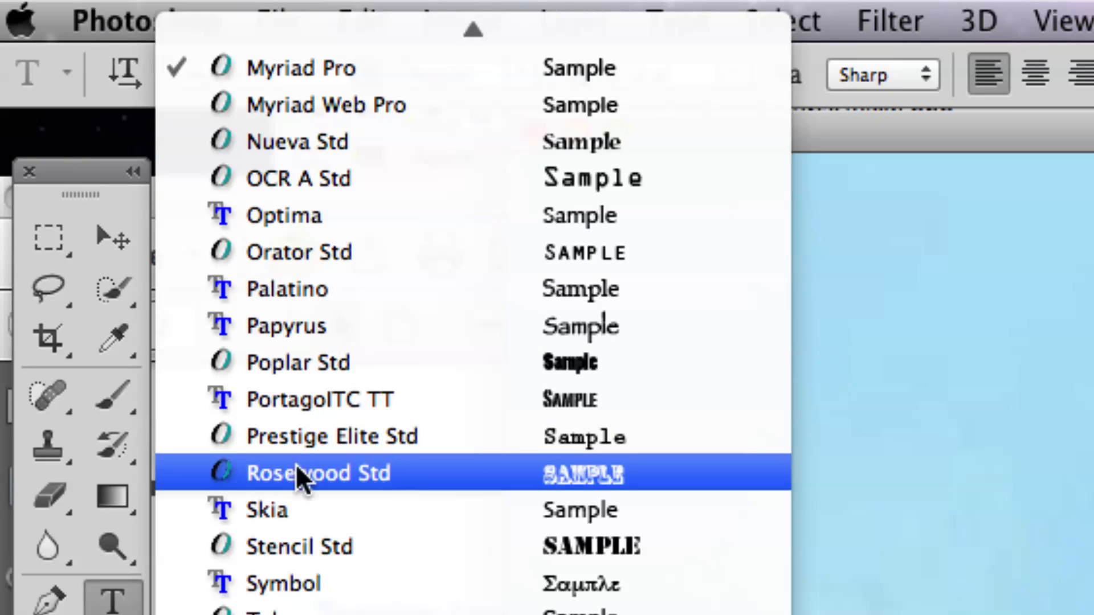
left_click(276, 474)
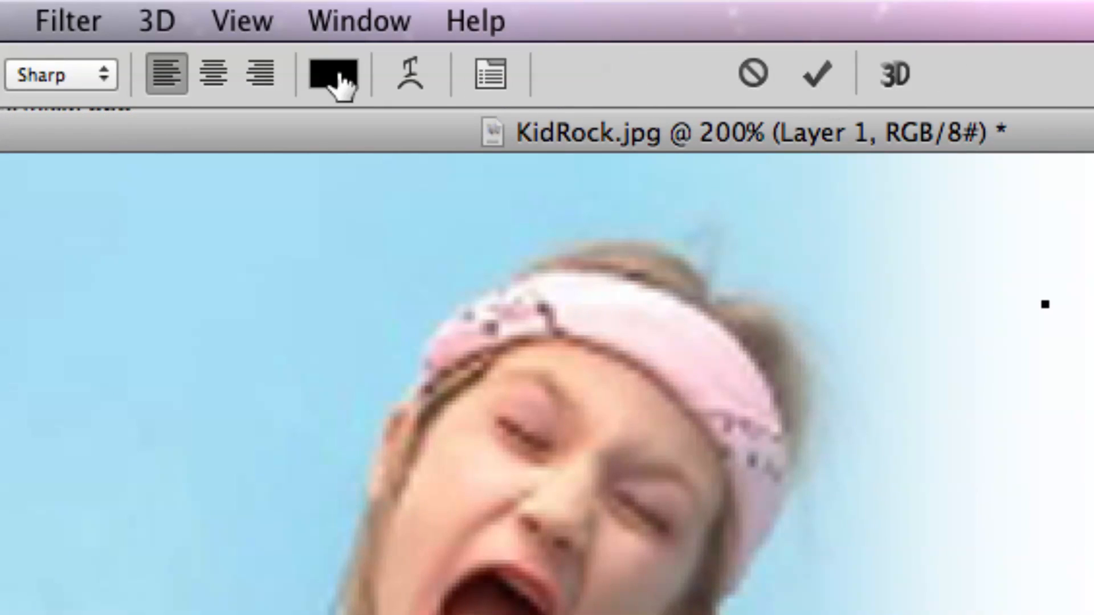
left_click(520, 77)
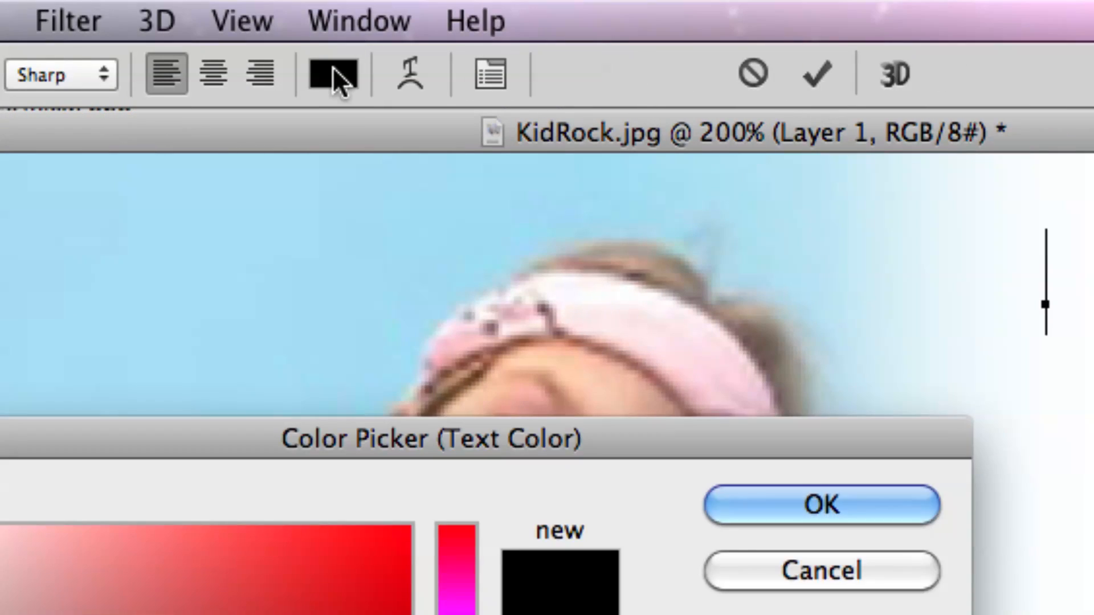
left_click(388, 539)
left_click(747, 504)
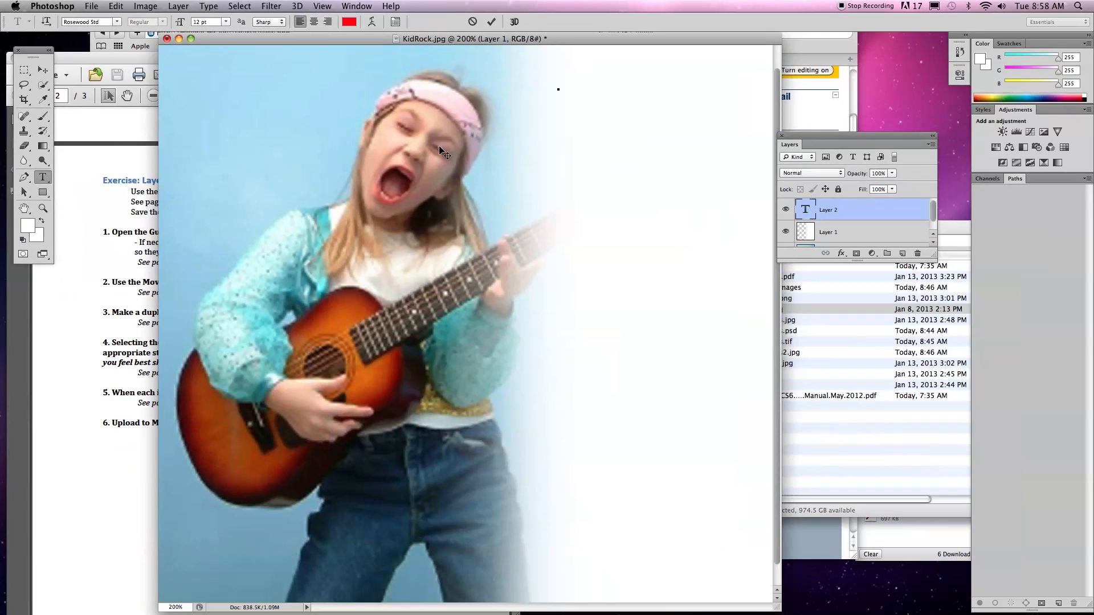
Enter the caption "I WANNA BE A ROCK STAR!" with one word per line.
type("I")
key("Return")
type("WANNA")
key("Return")
type("BE")
key("Return")
type("A")
key("Return")
type("ROCK")
key("Return")
type("STAR!")
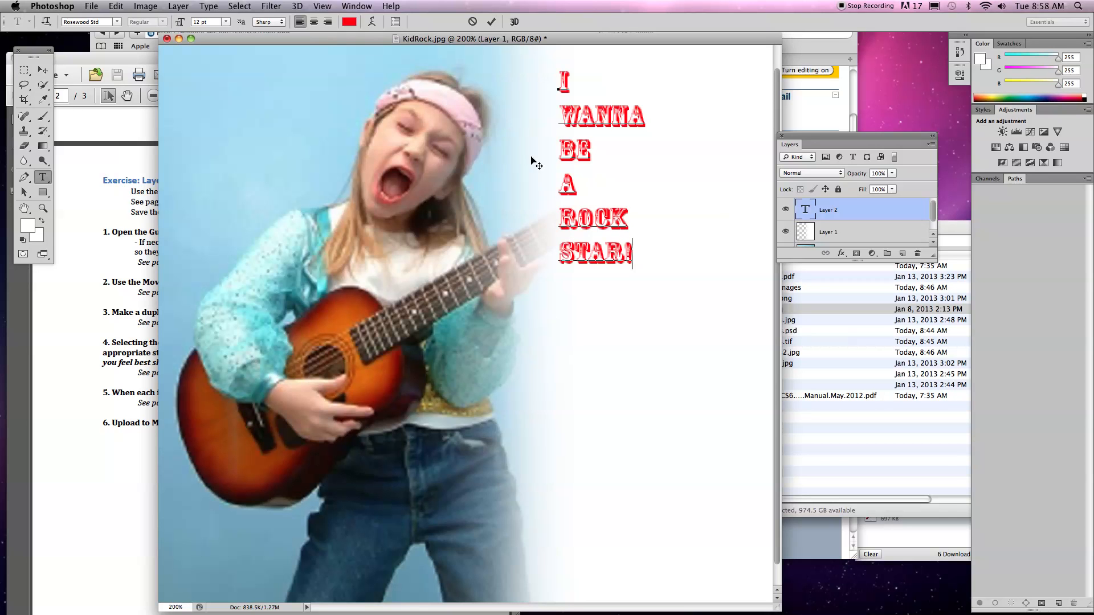
Set the whole caption's font size to 24 pt after trying 48 pt and 30 pt.
left_click_drag(631, 259, 550, 86)
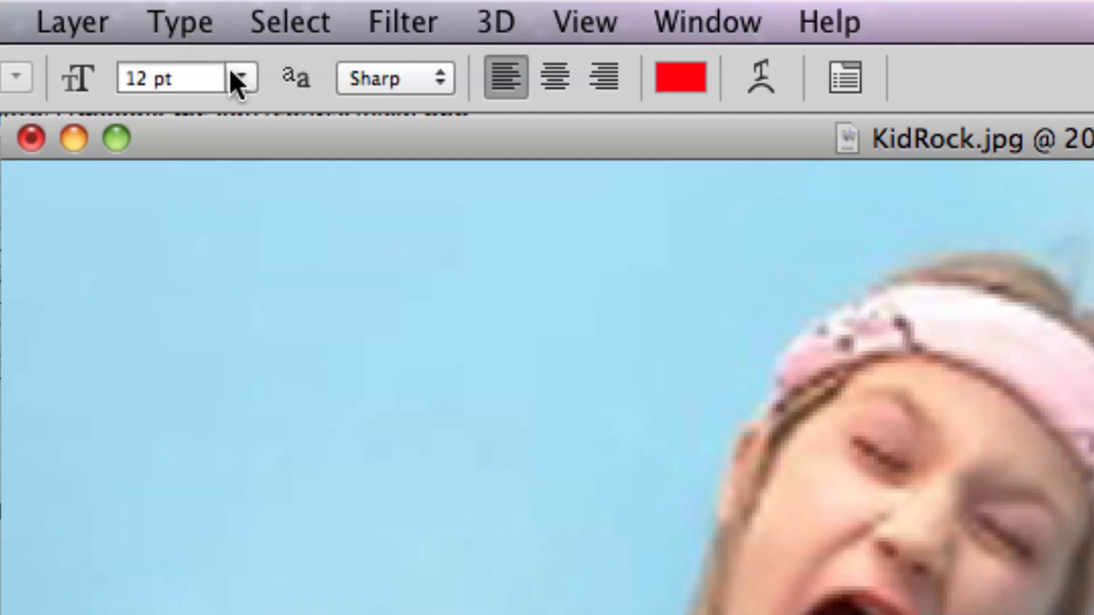
left_click(236, 77)
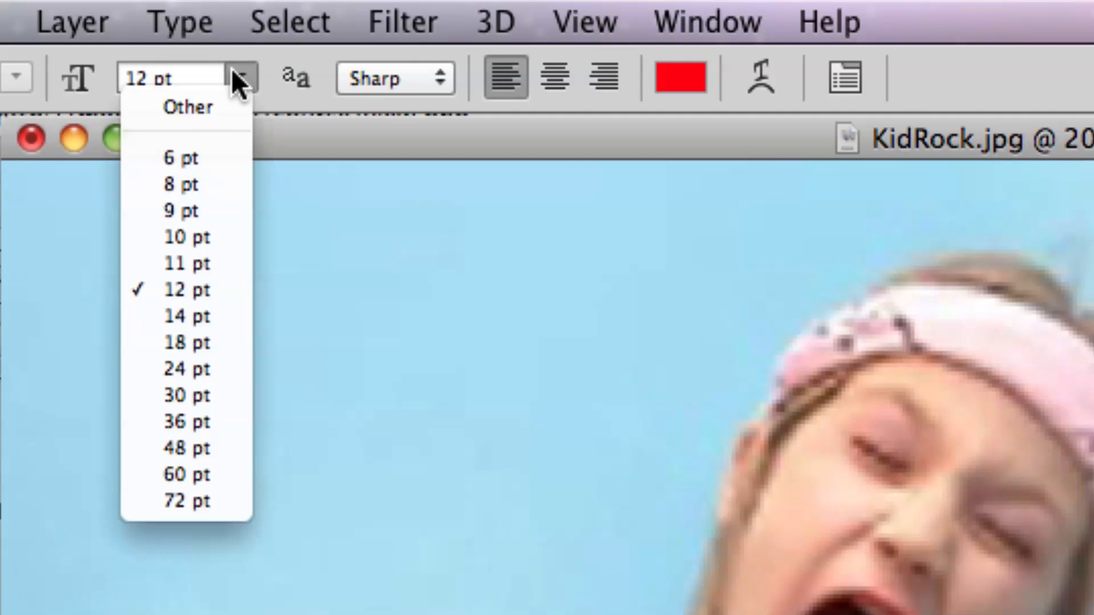
left_click(199, 448)
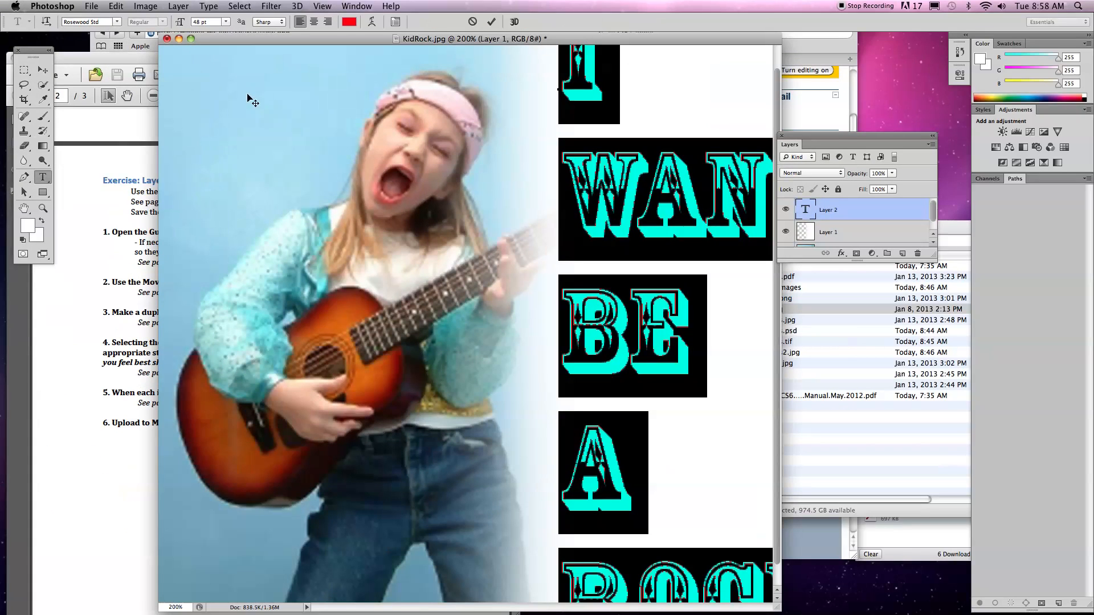
left_click(226, 22)
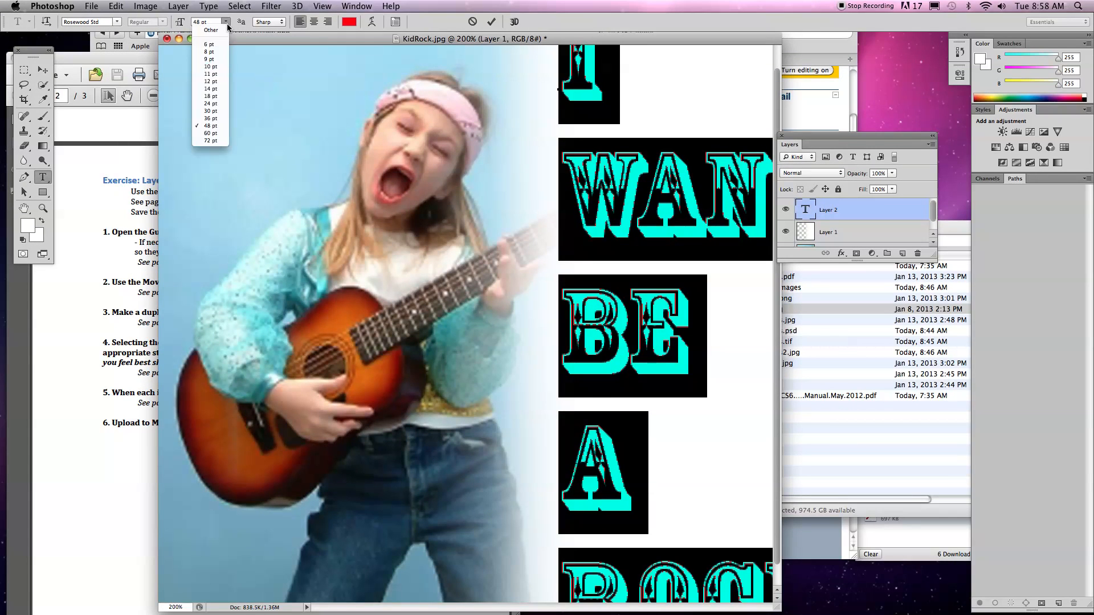
left_click(211, 111)
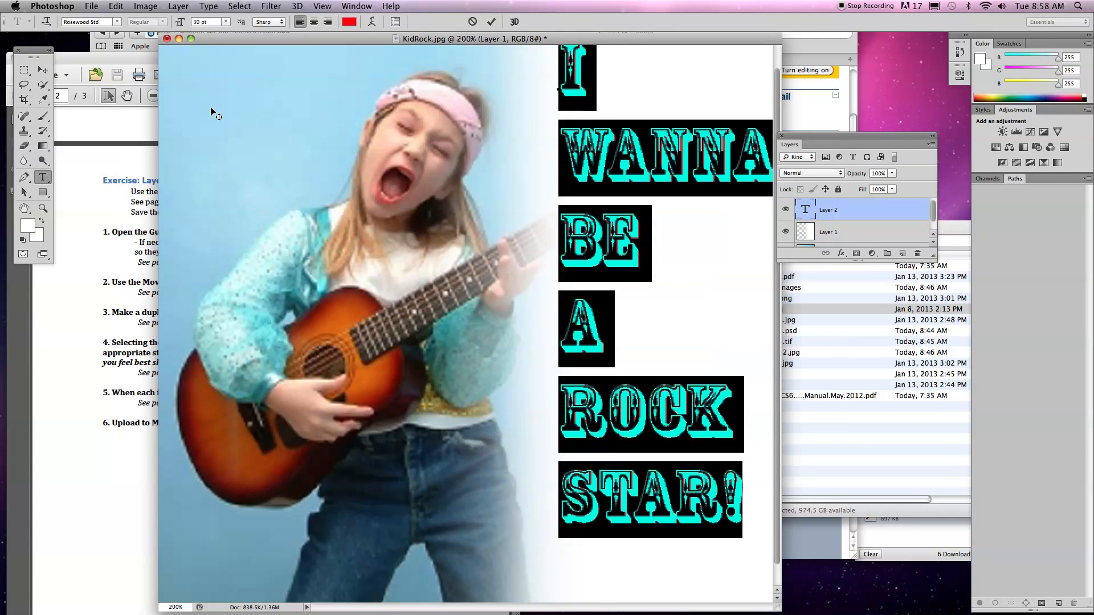
left_click(227, 22)
left_click(214, 104)
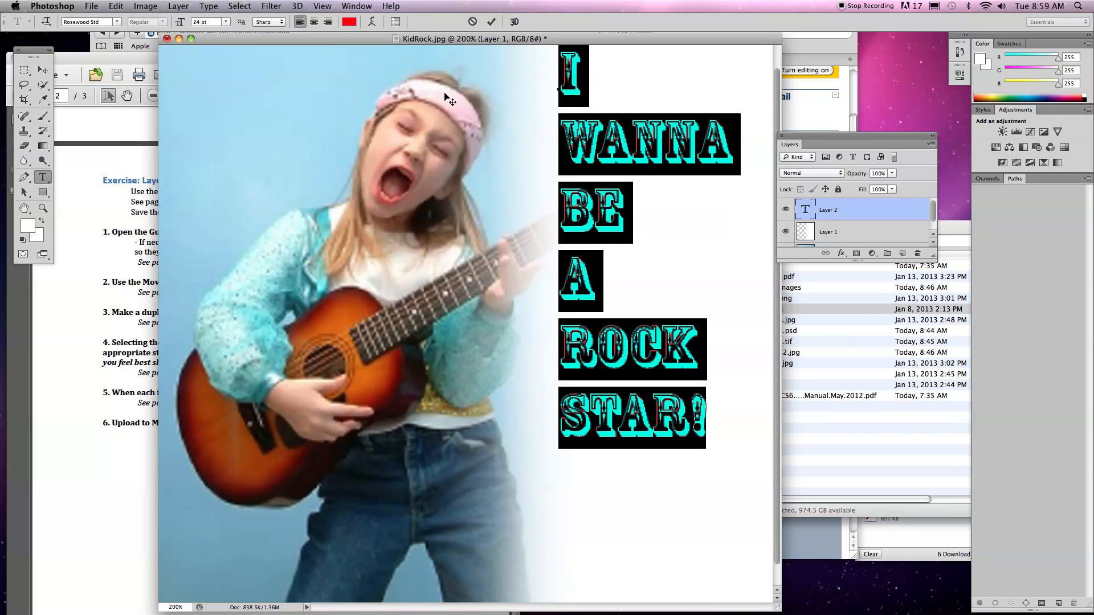
Move the caption down in the white area with the Move tool, and lengthen the Layers panel to show all three layers.
left_click(43, 70)
left_click_drag(621, 136, 608, 229)
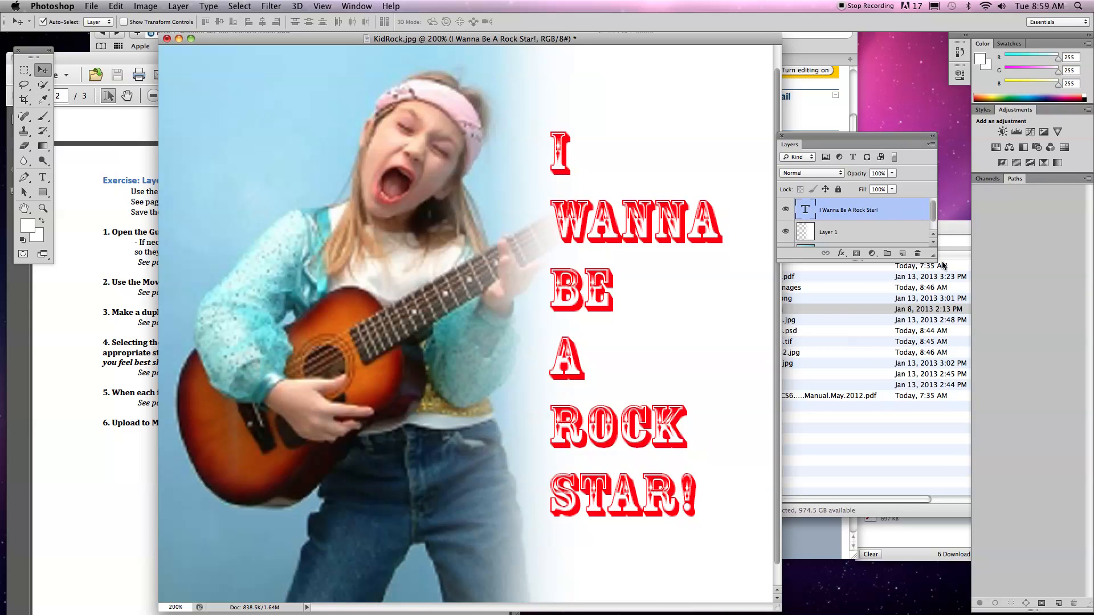
left_click_drag(933, 259, 932, 312)
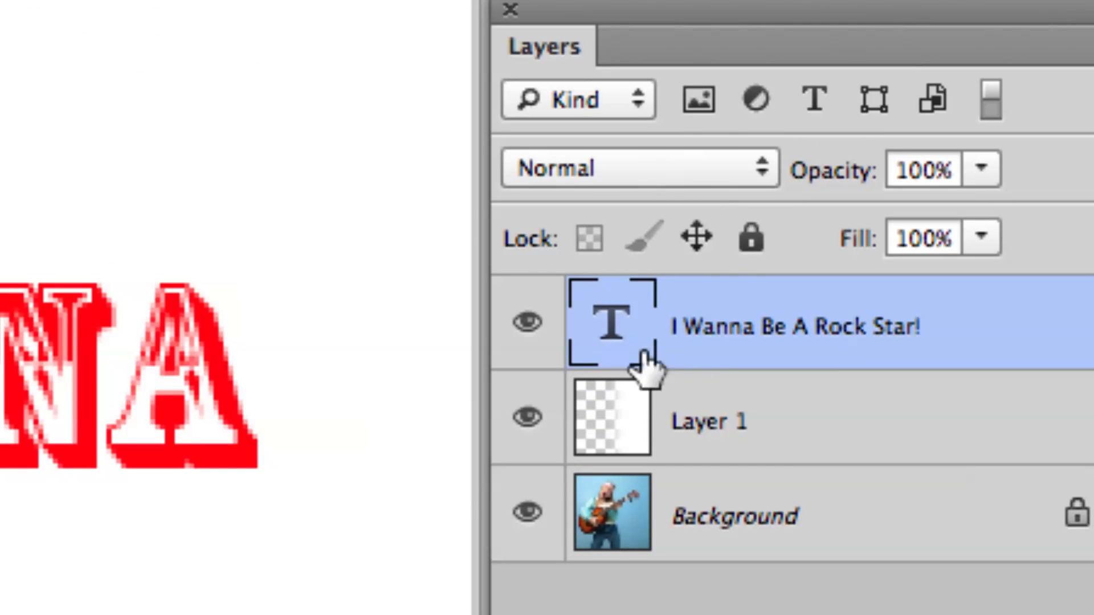
Select Layer 1 to point out the layer order, and reselect the "I Wanna Be A Rock Star!" text layer.
left_click(723, 420)
left_click(793, 489)
left_click(797, 456)
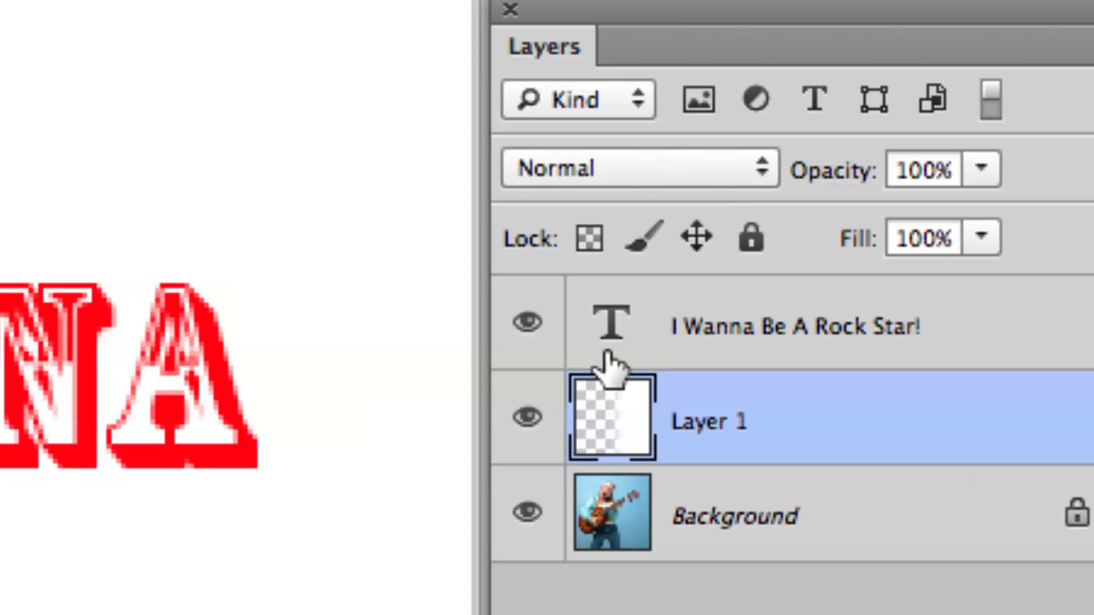
left_click(702, 357)
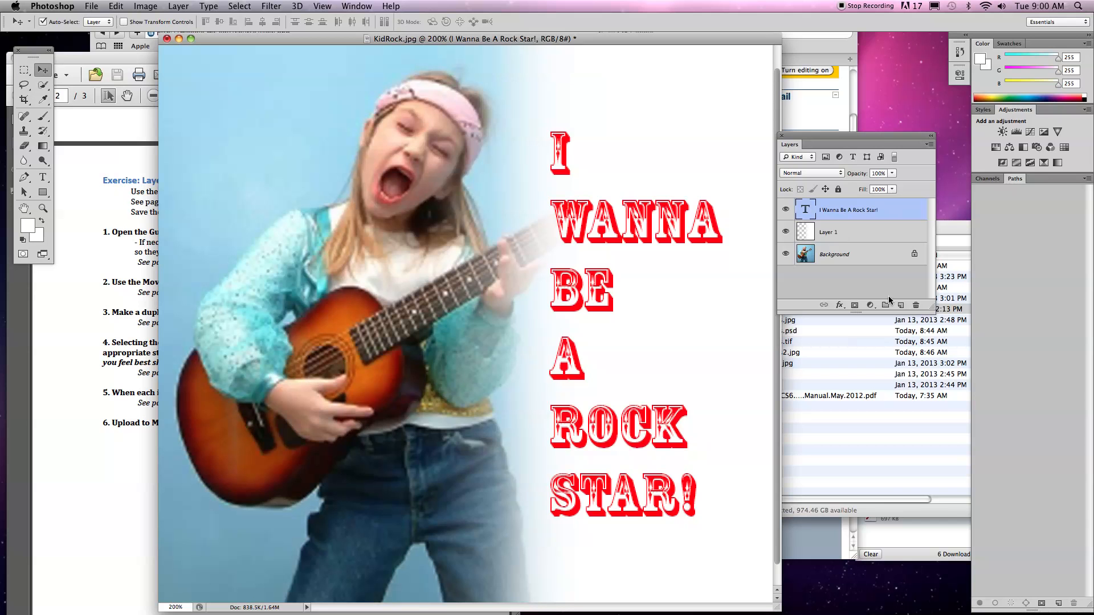
Switch to the Moodle course page in Safari showing the January 15 exercises.
left_click(816, 112)
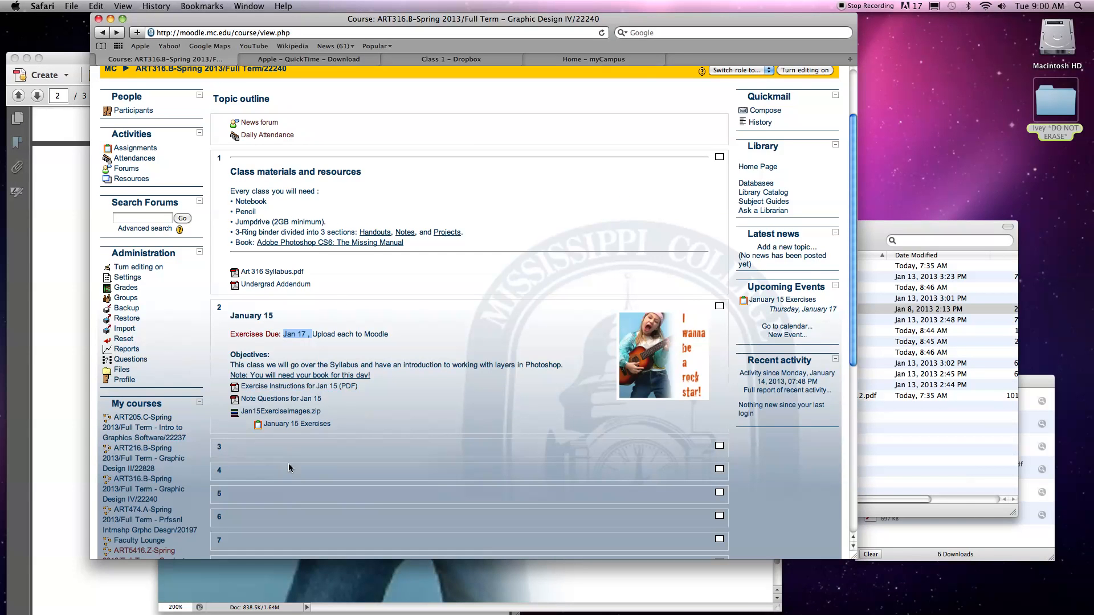